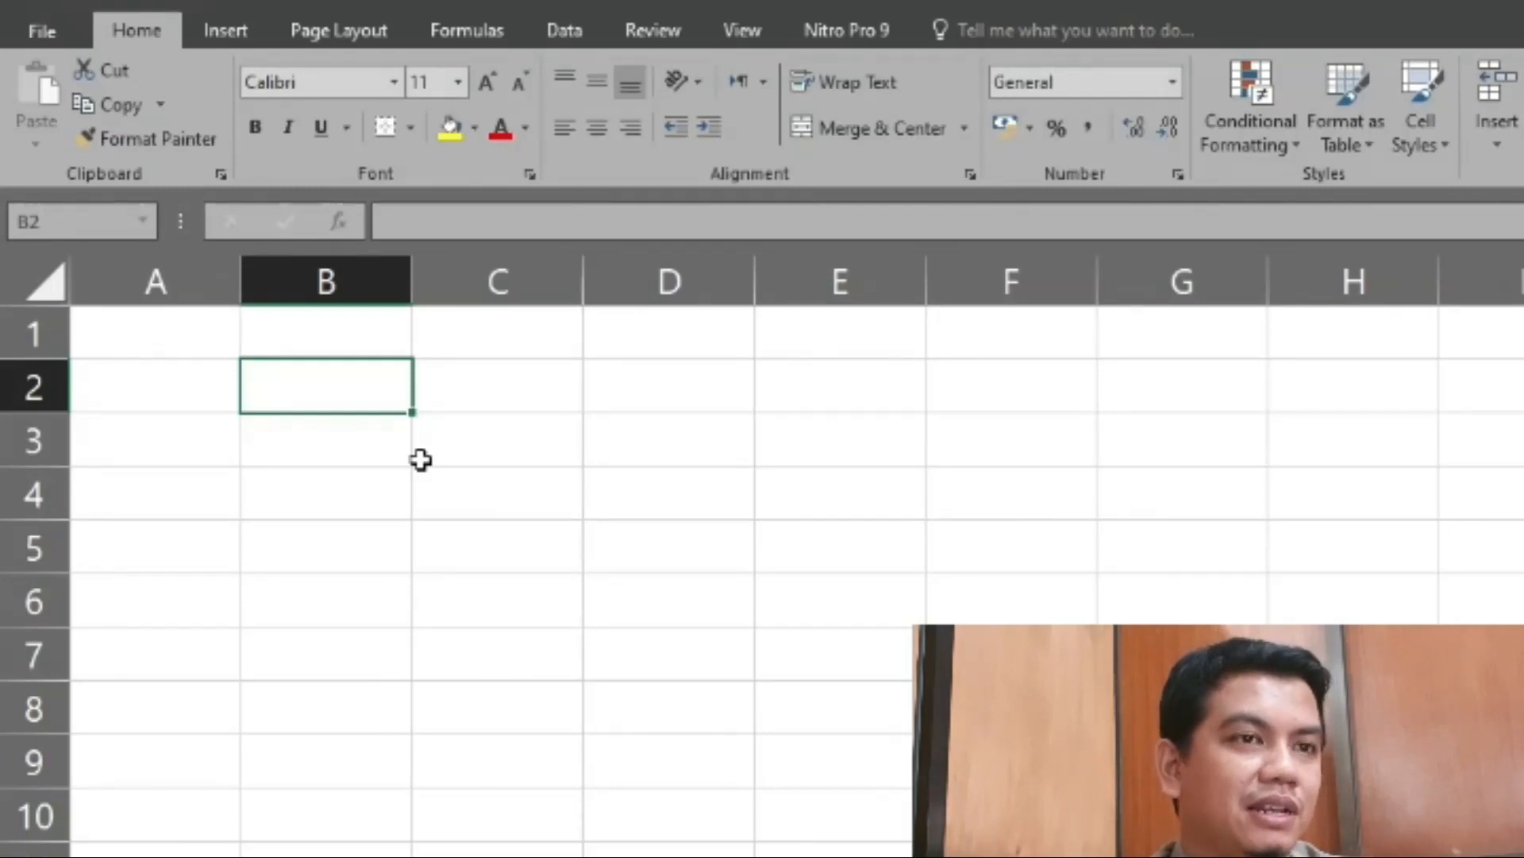
{"action": "type", "text": "="}
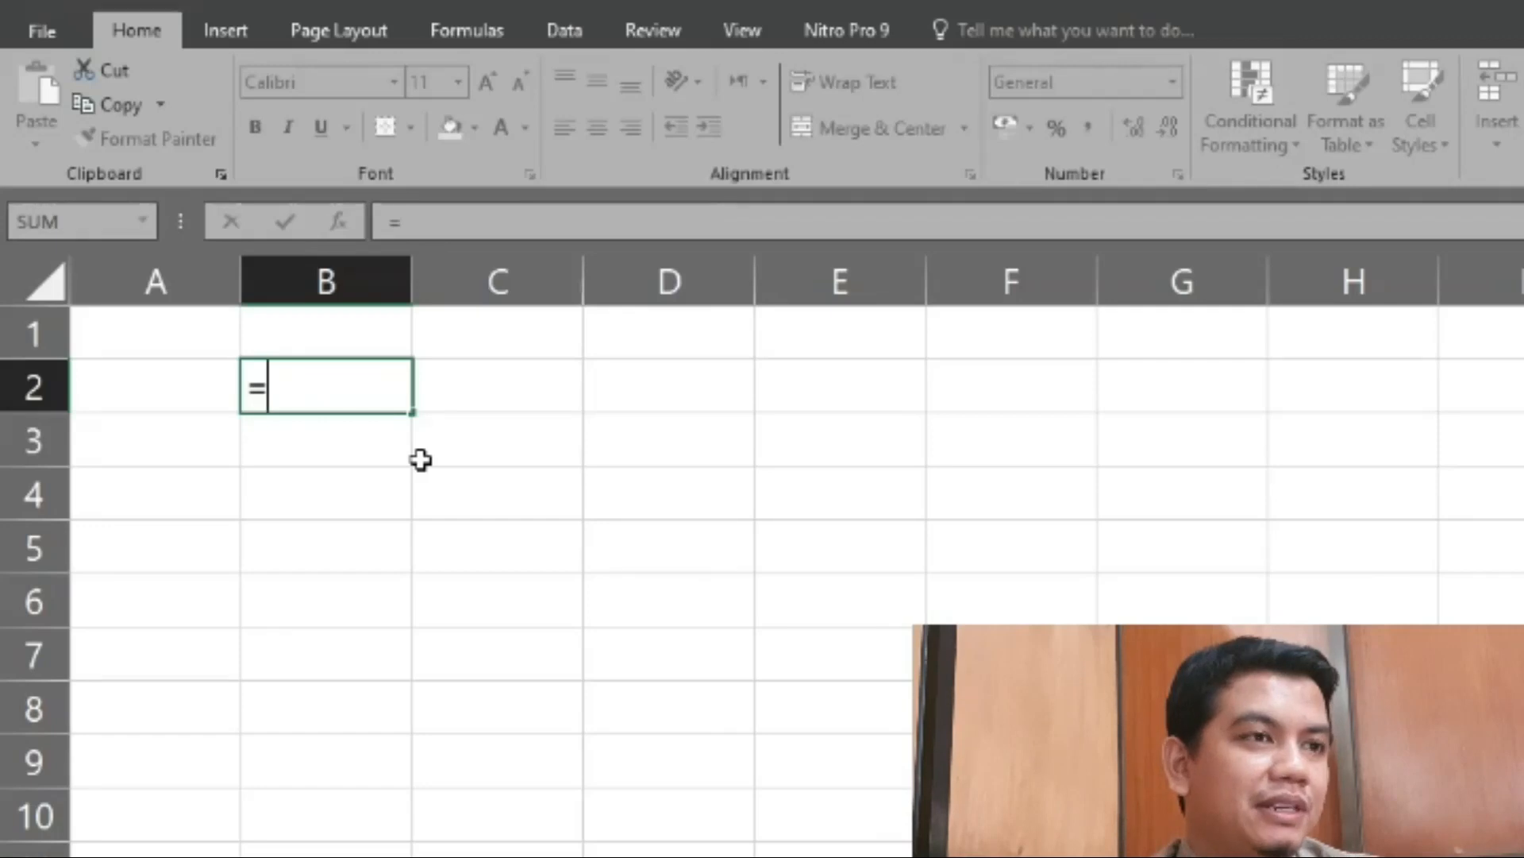
{"action": "key", "text": "BackSpace"}
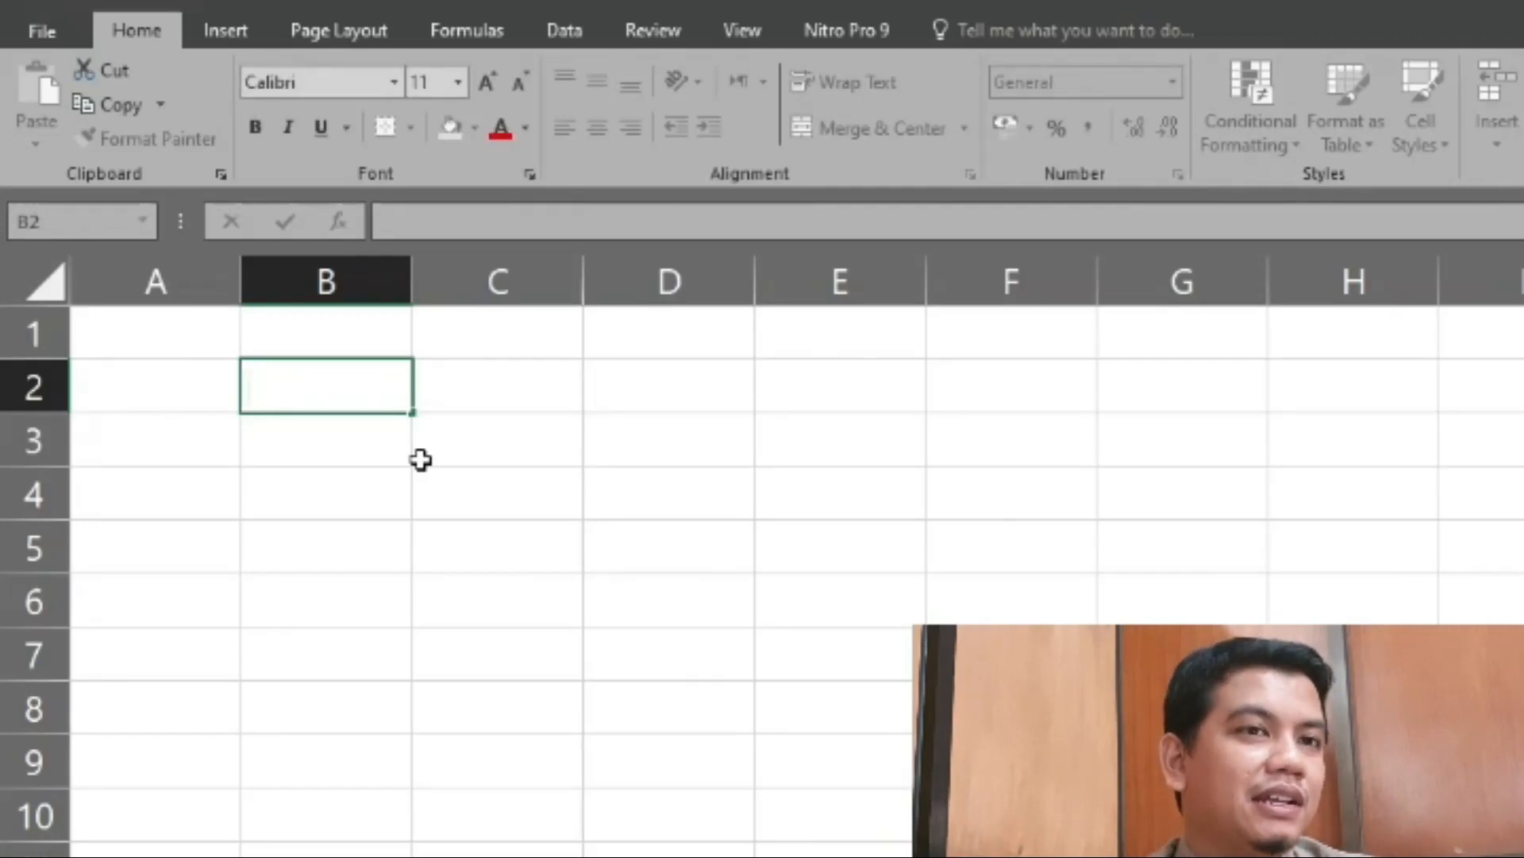
{"action": "type", "text": "hskfhaskdfhkds"}
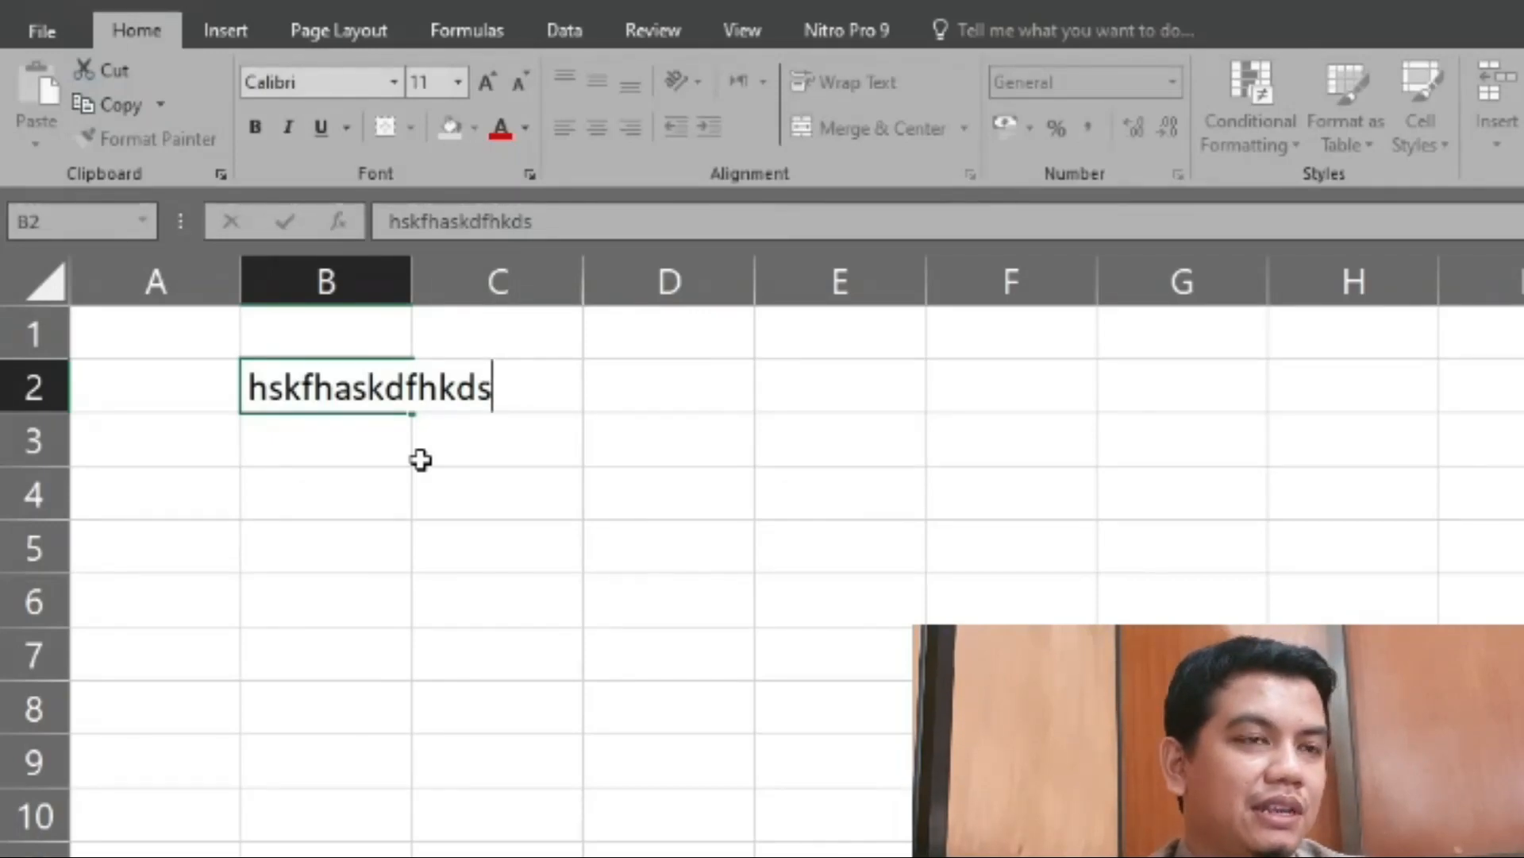
{"action": "key", "text": "Return"}
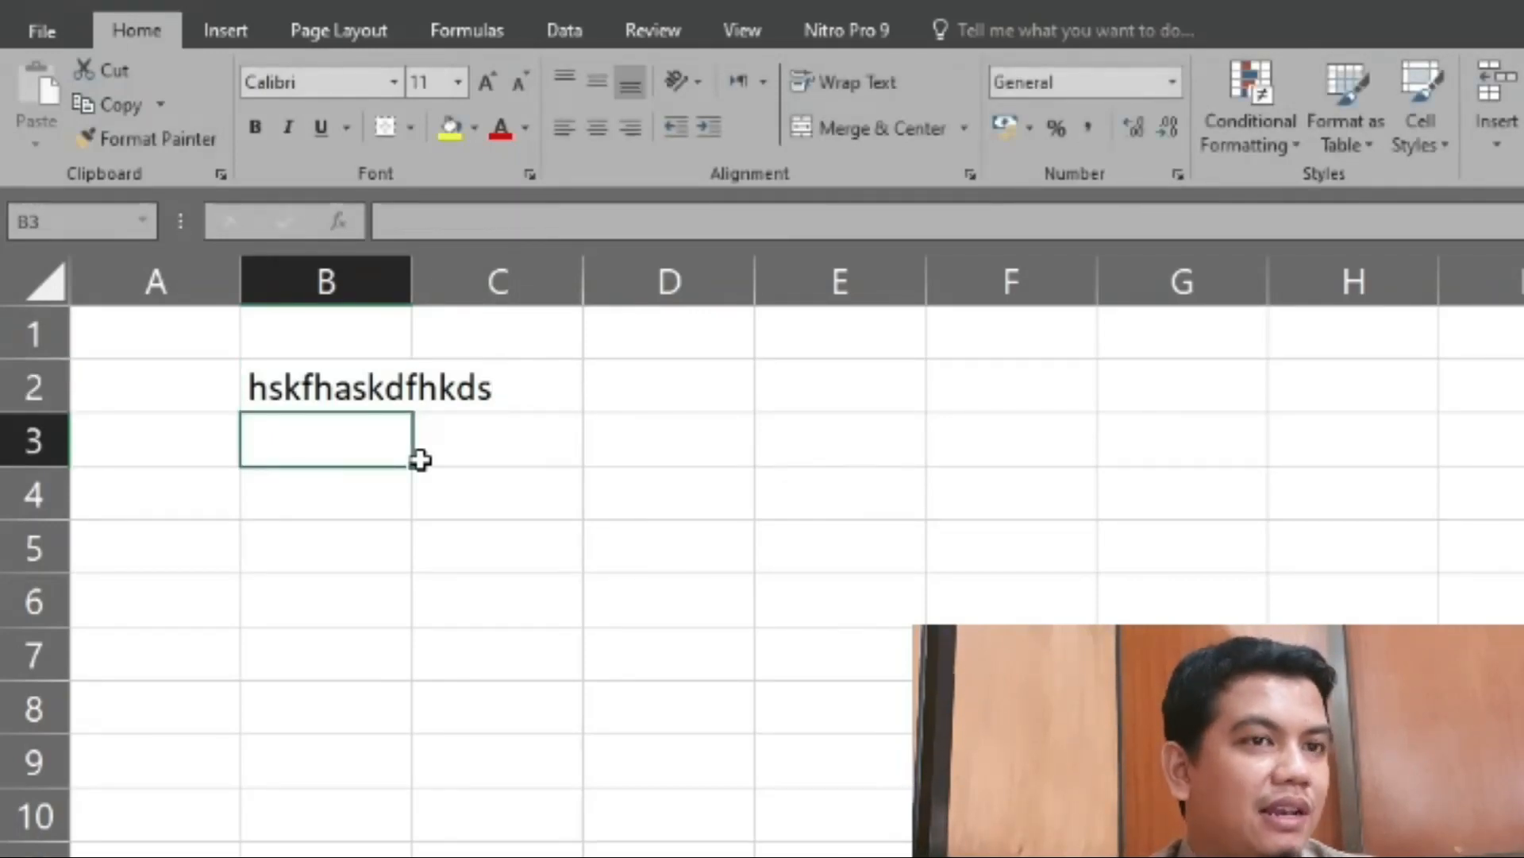
{"action": "key", "text": "Up"}
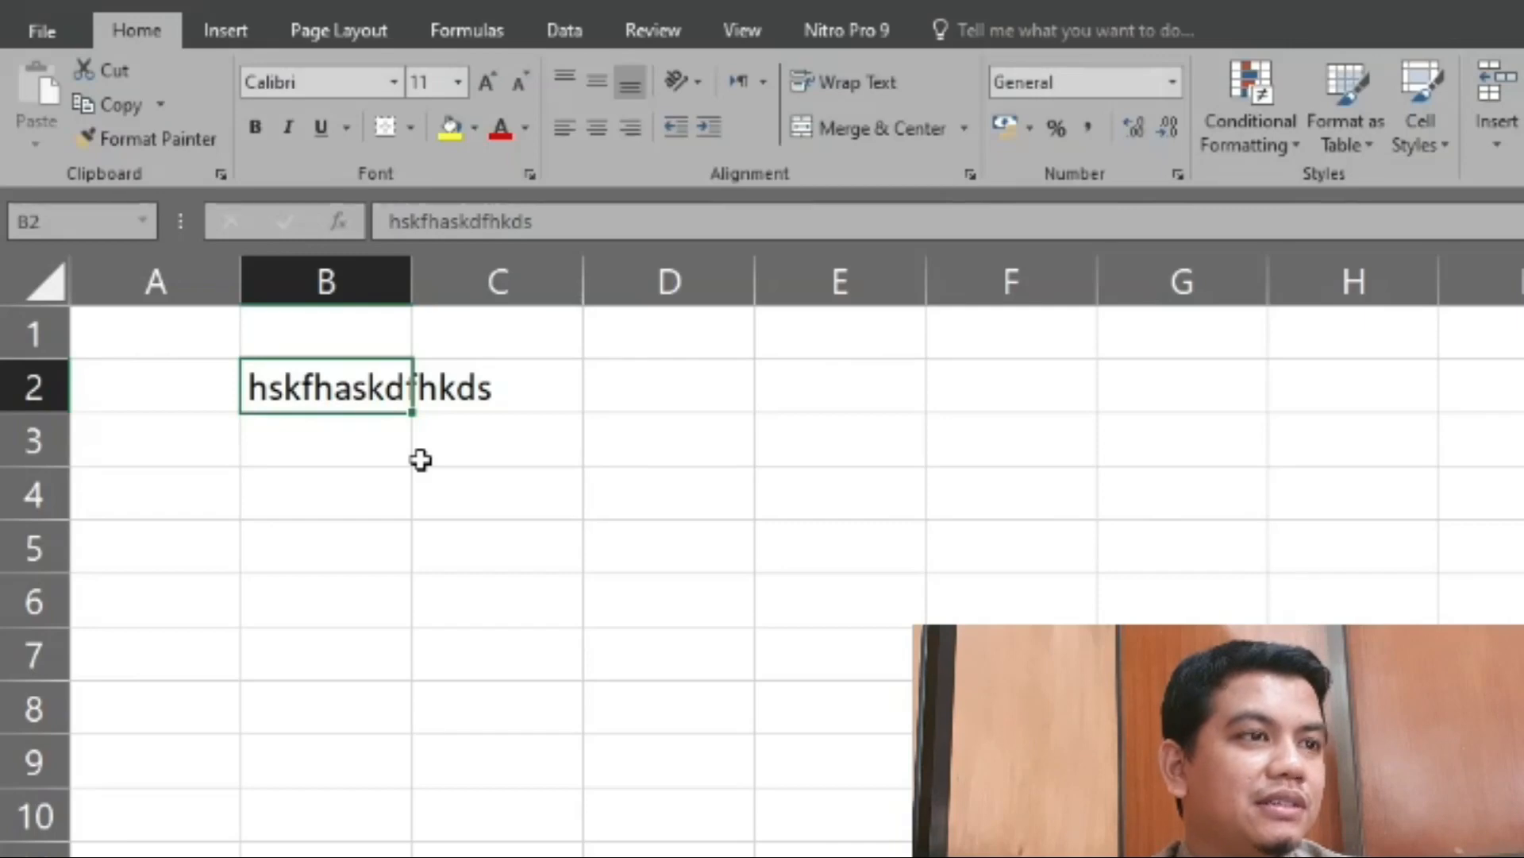
{"action": "key", "text": "BackSpace"}
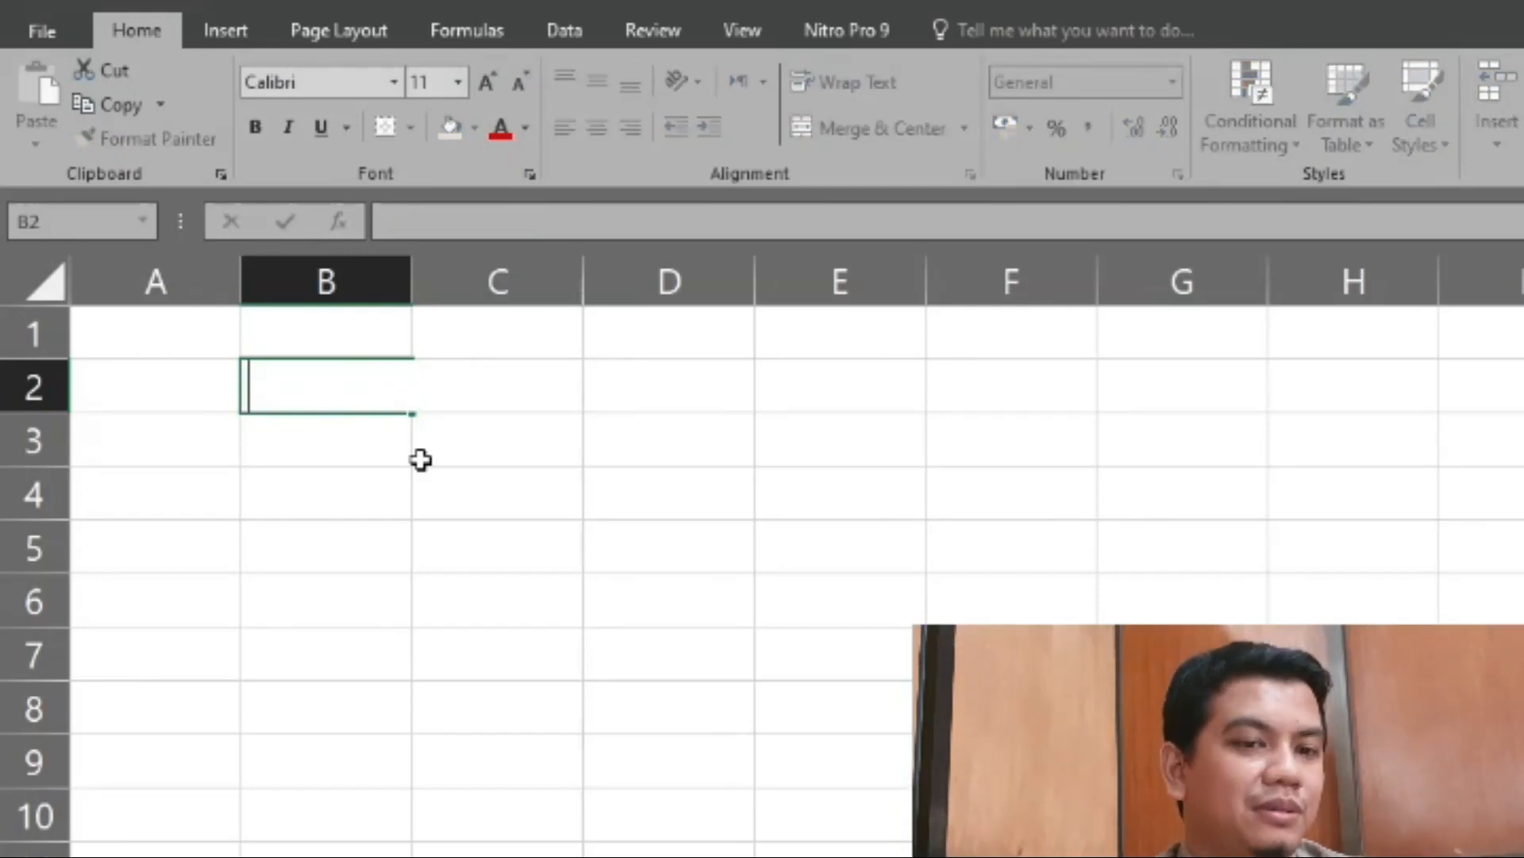
- Enter the formula =TODAY() in cell B2 to return the current date
{"action": "type", "text": "="}
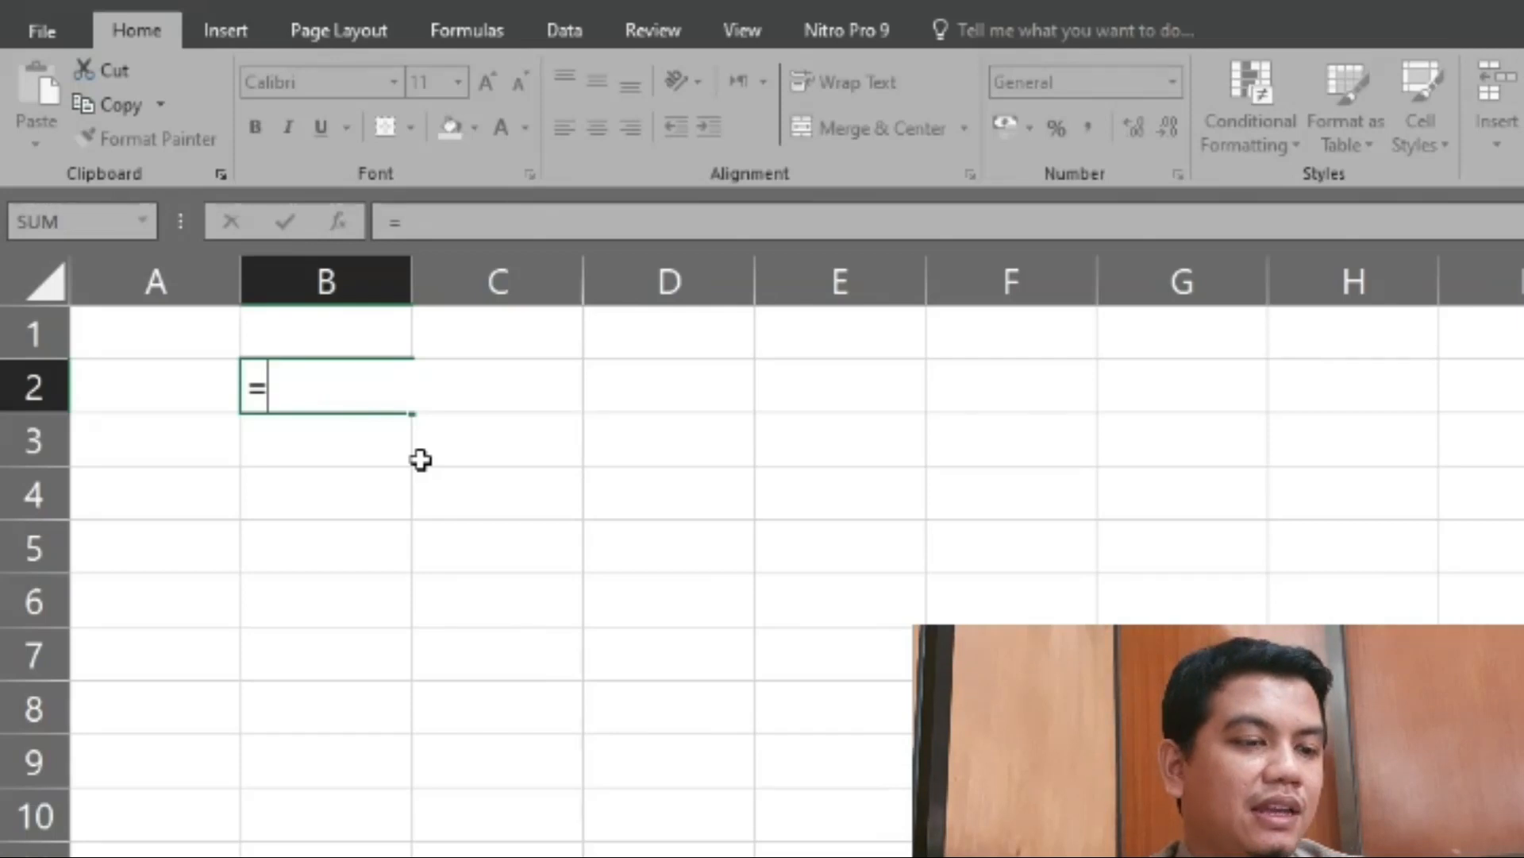
{"action": "type", "text": "today"}
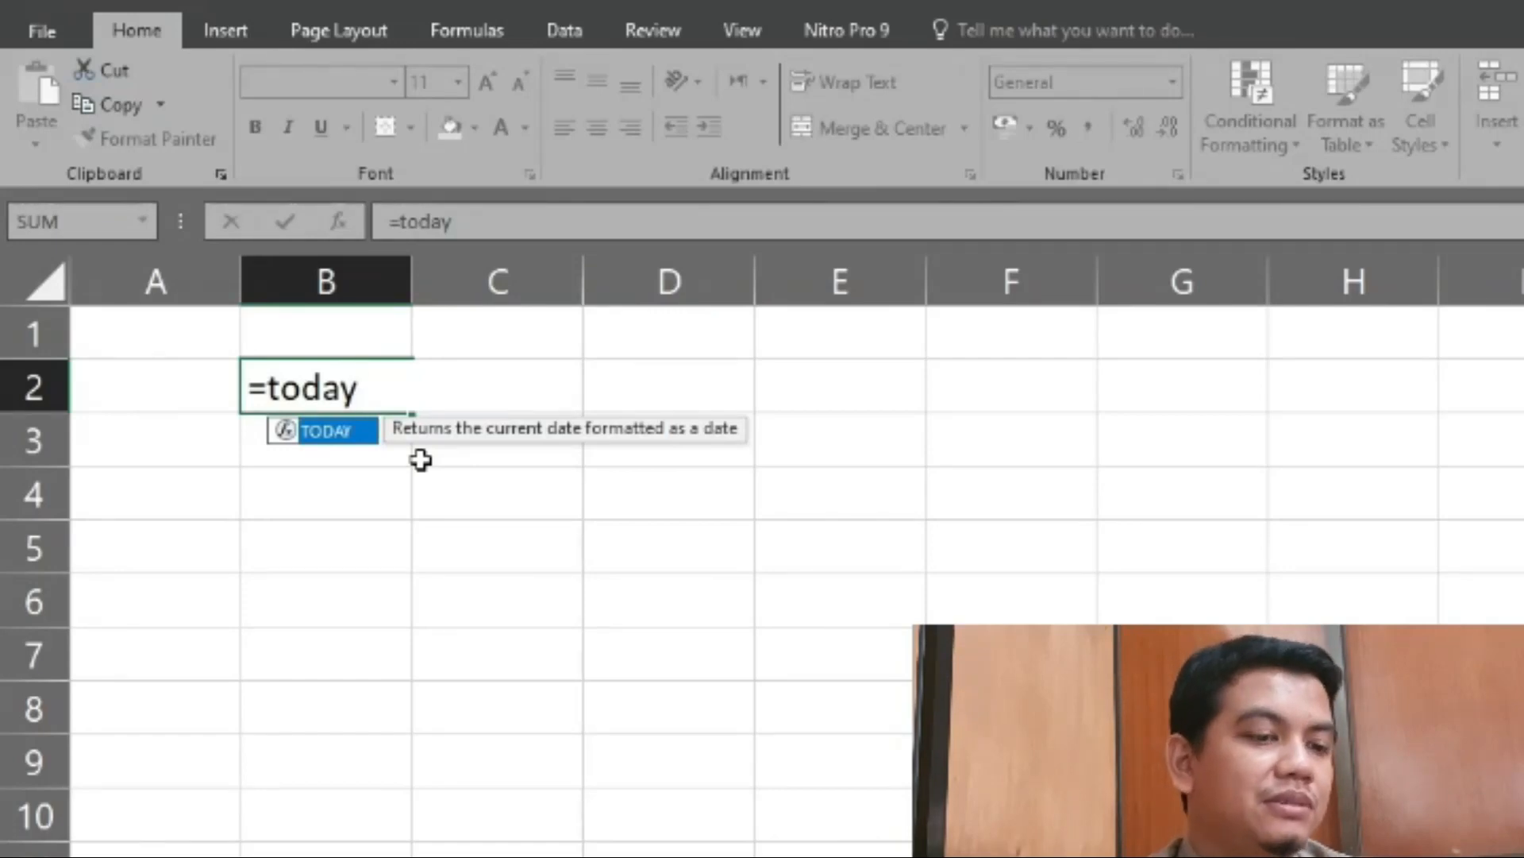
{"action": "double_click", "coordinate": [348, 430]}
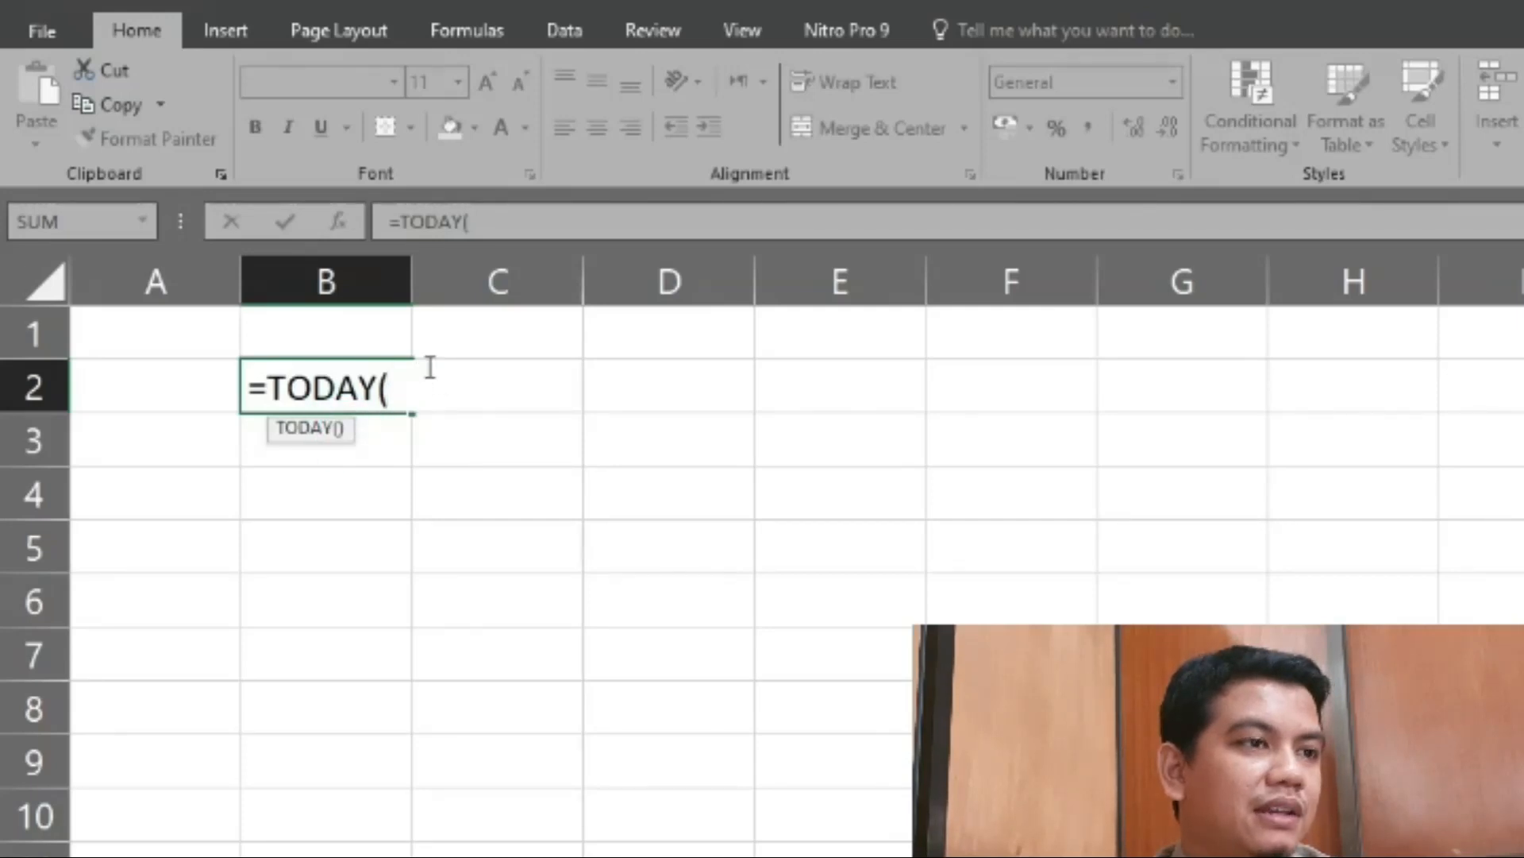
{"action": "type", "text": ")"}
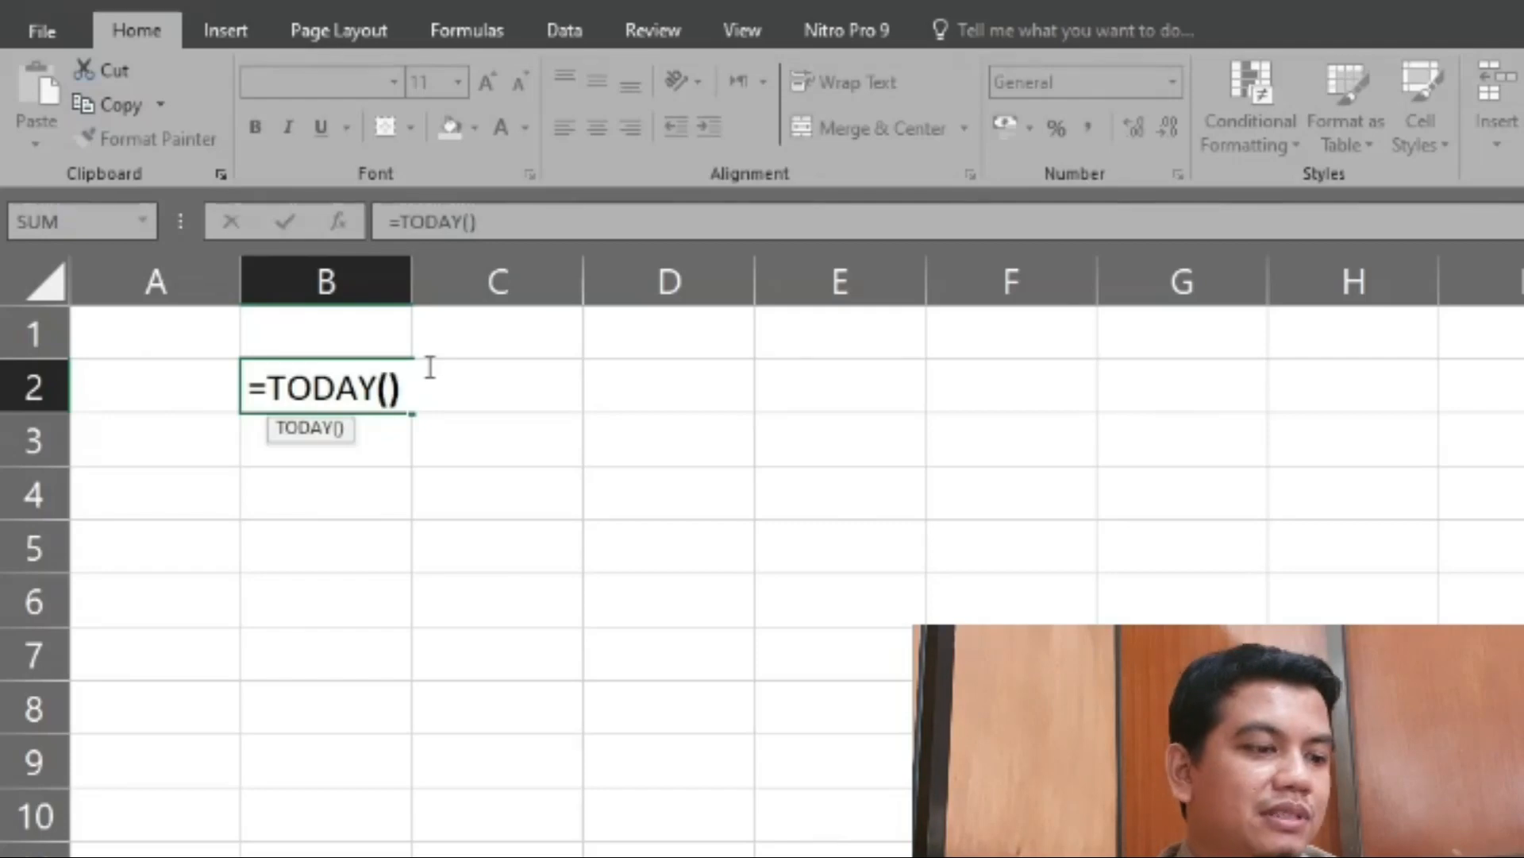
{"action": "key", "text": "Return"}
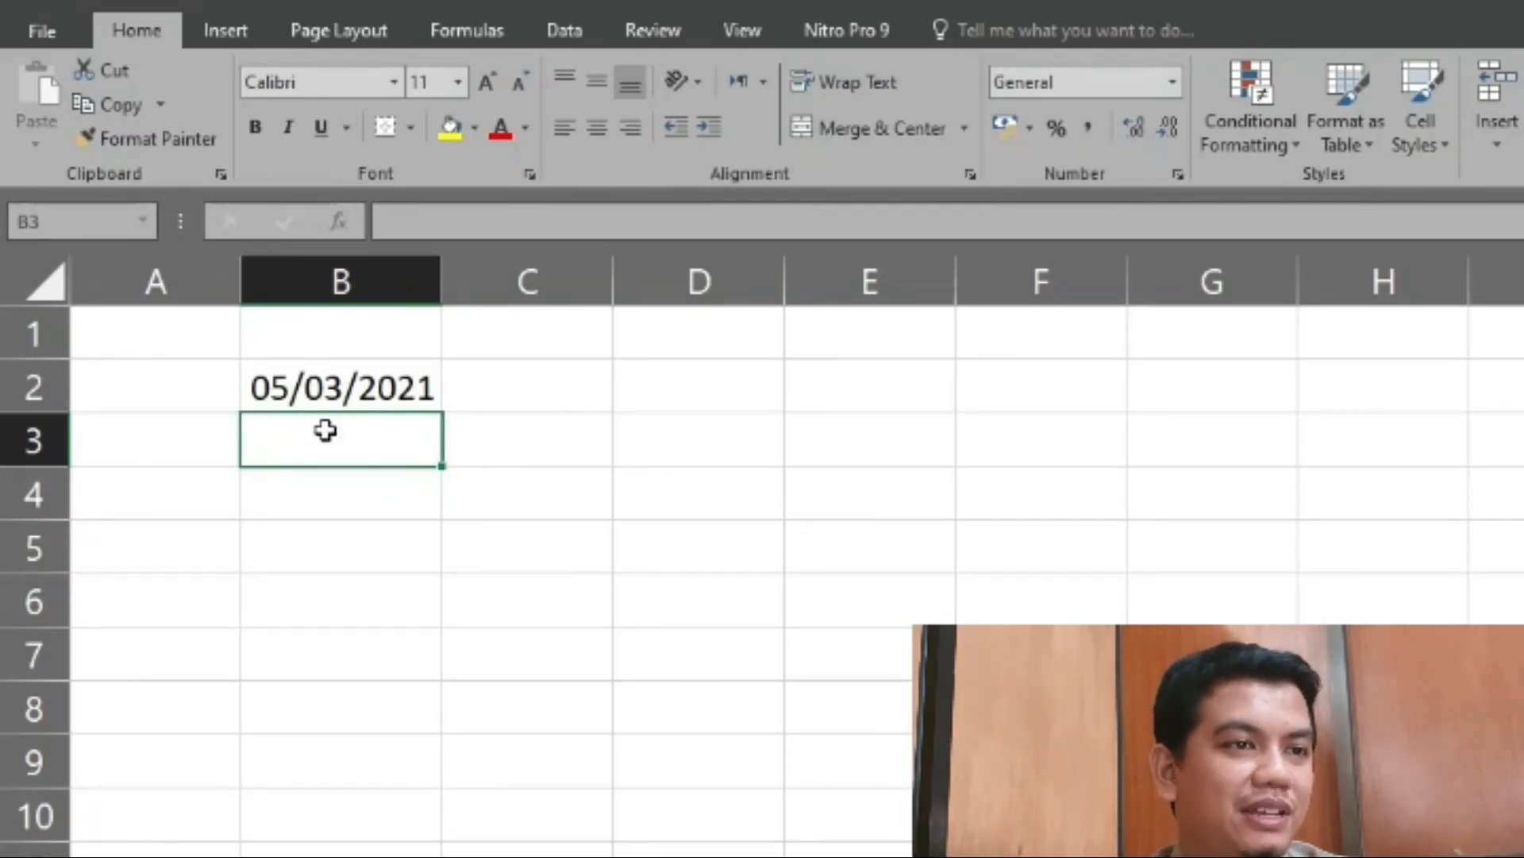
- Enter the formula =NOW() in cell B3 to return the current date and time
{"action": "type", "text": "="}
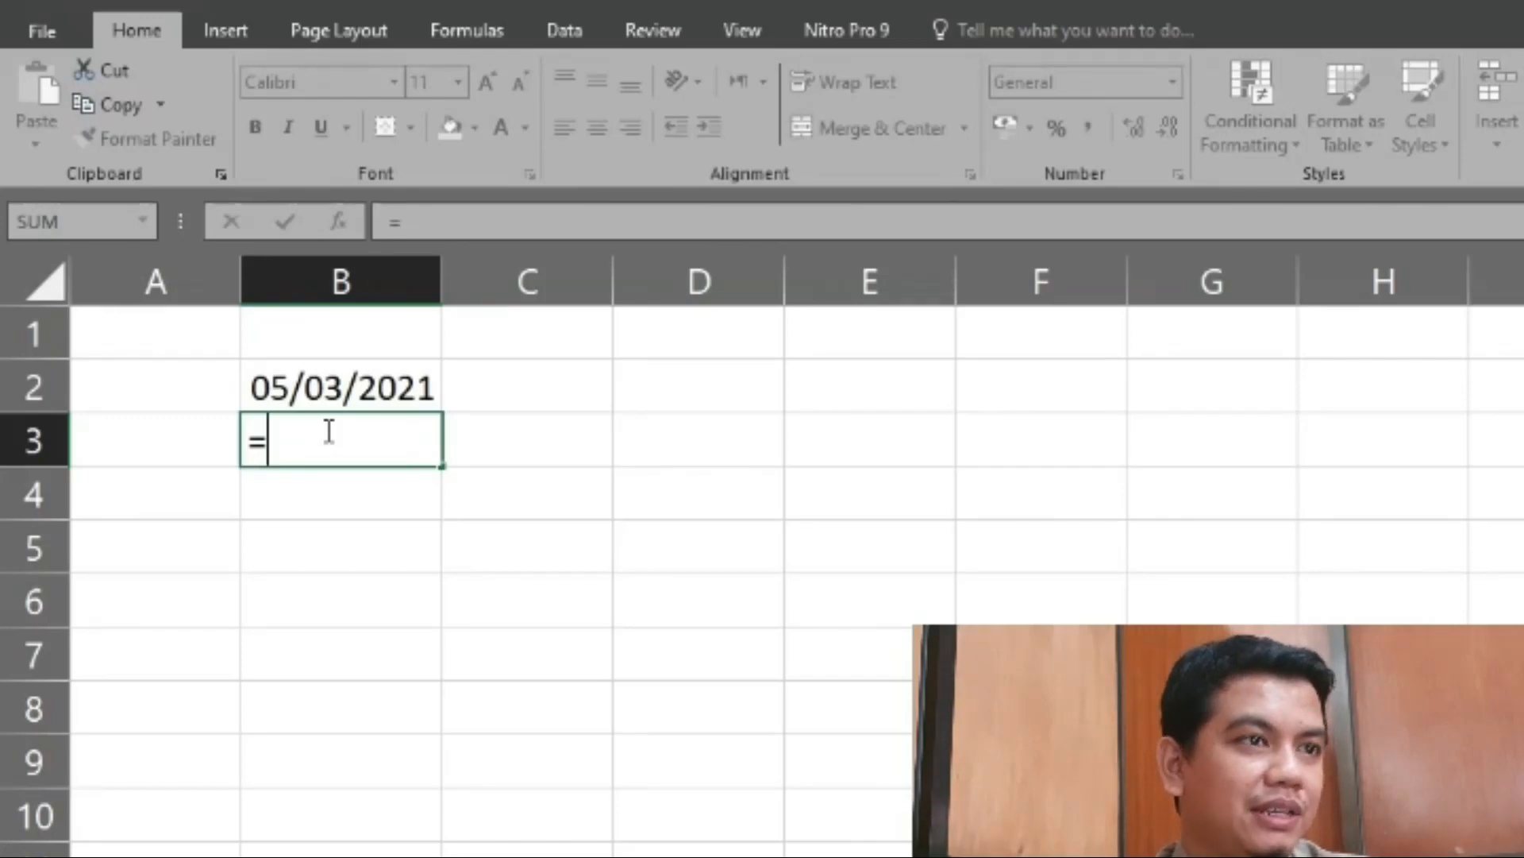
{"action": "type", "text": "now"}
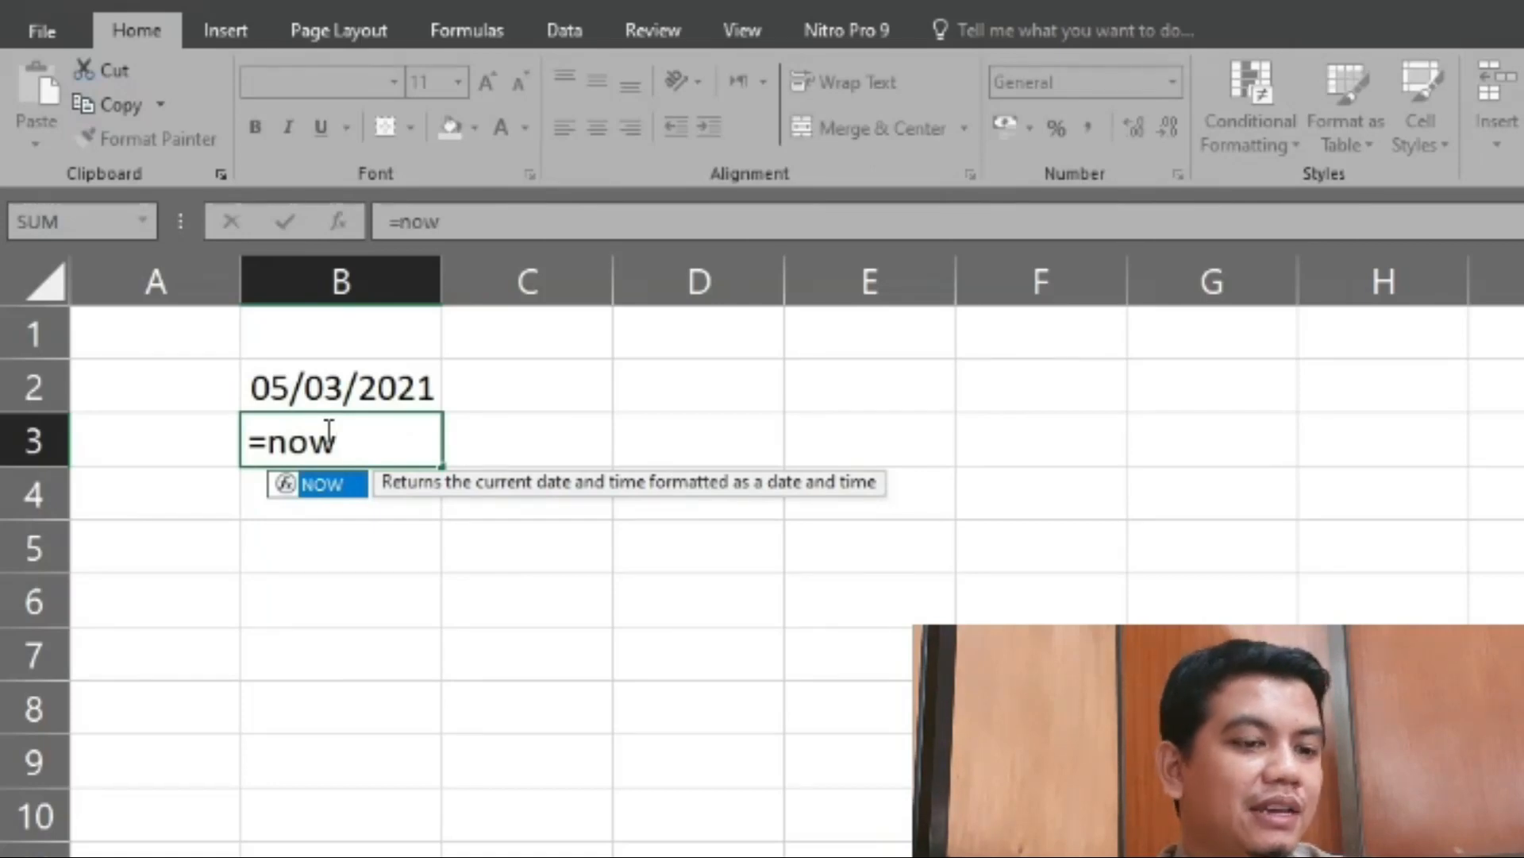
{"action": "double_click", "coordinate": [350, 484]}
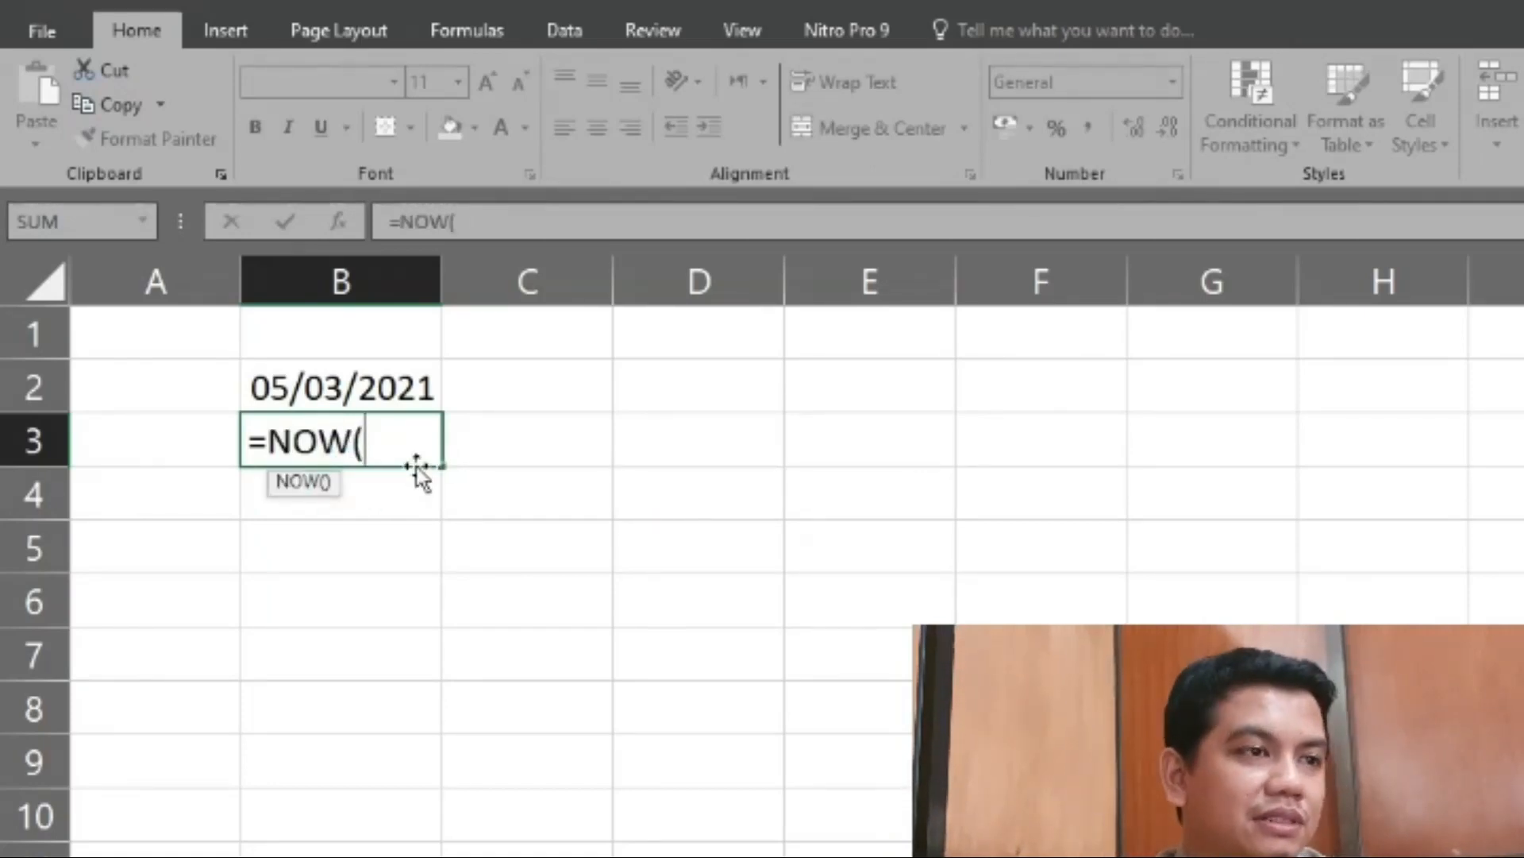
{"action": "type", "text": ")"}
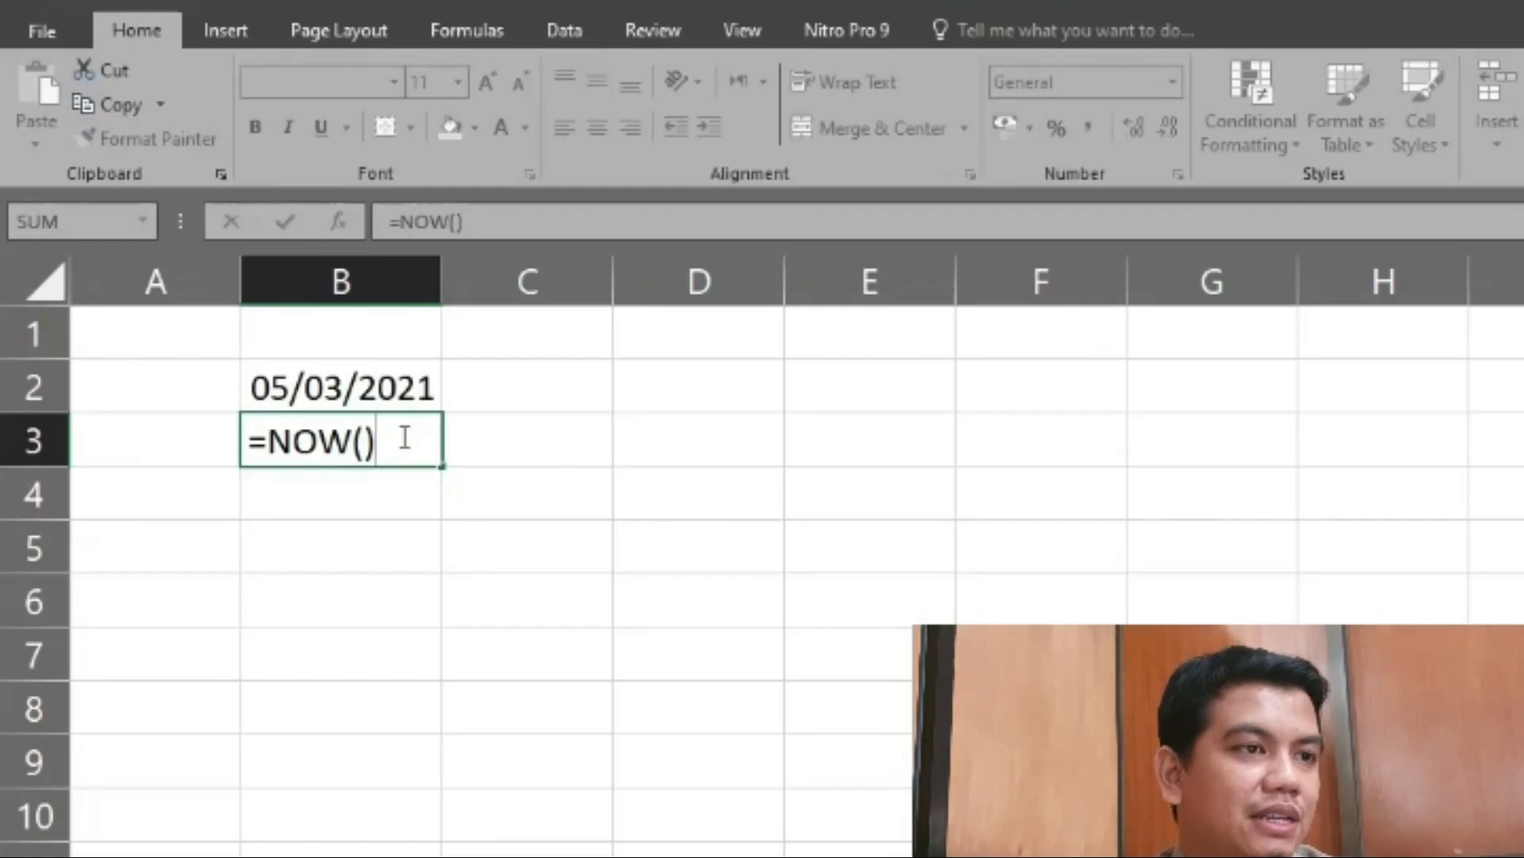
{"action": "key", "text": "Return"}
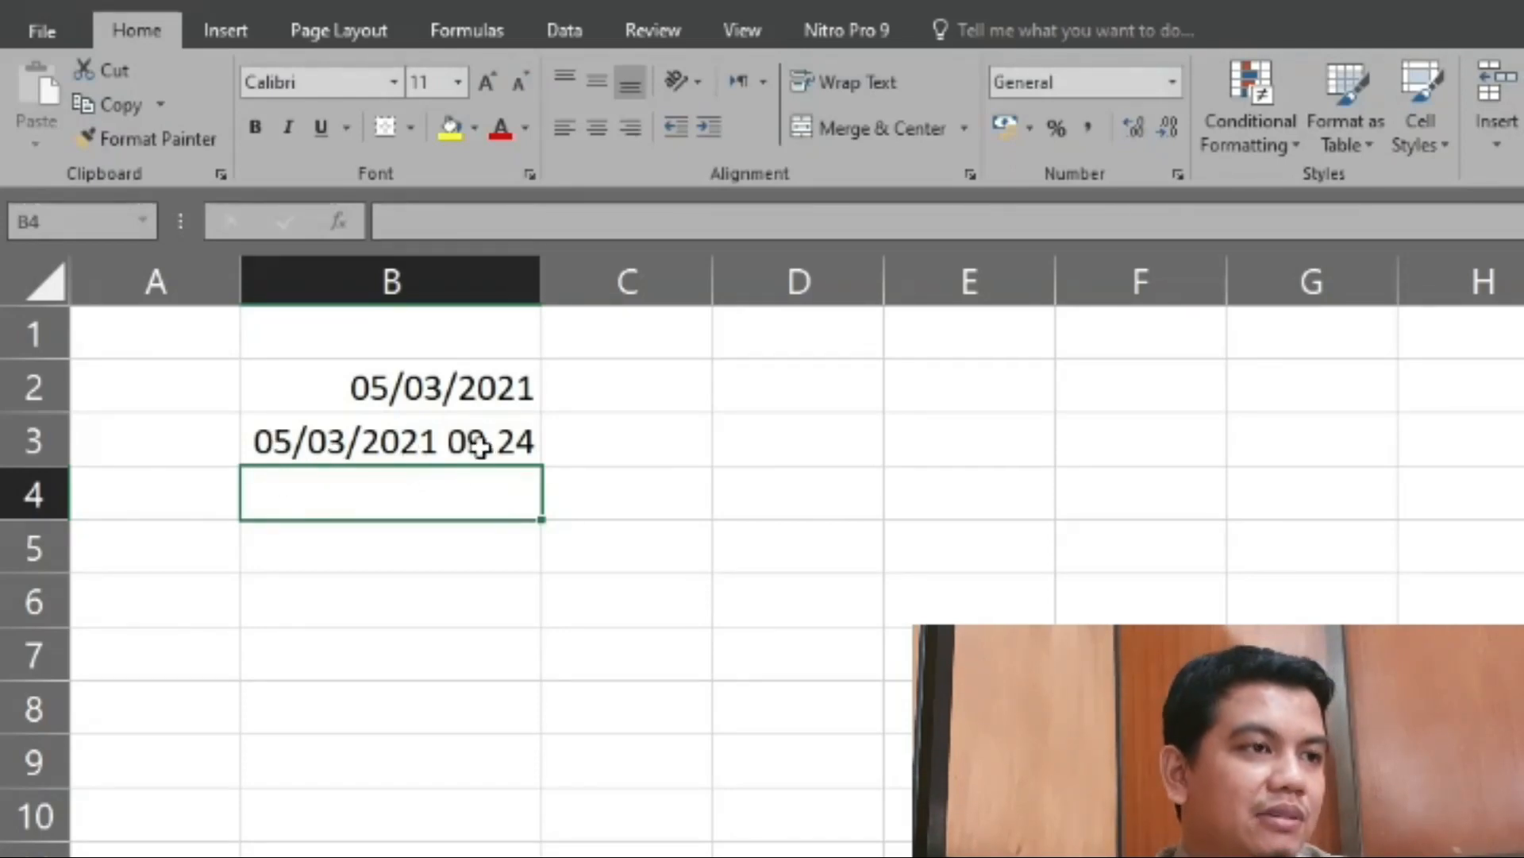
- Apply the Time number format to the NOW formula in cell B3
{"action": "left_click", "coordinate": [528, 442]}
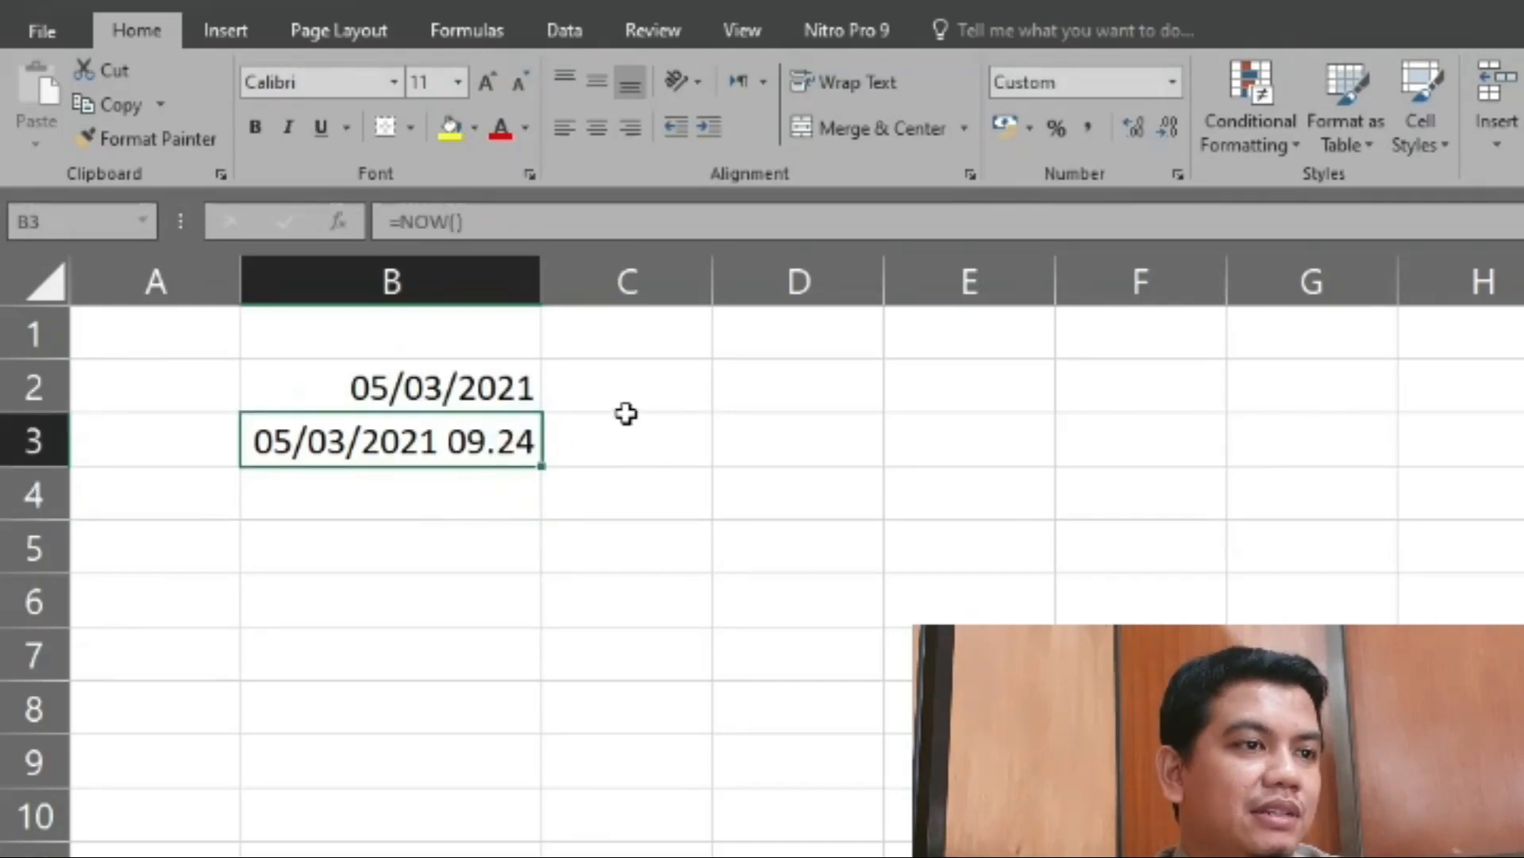
{"action": "left_click", "coordinate": [1173, 82]}
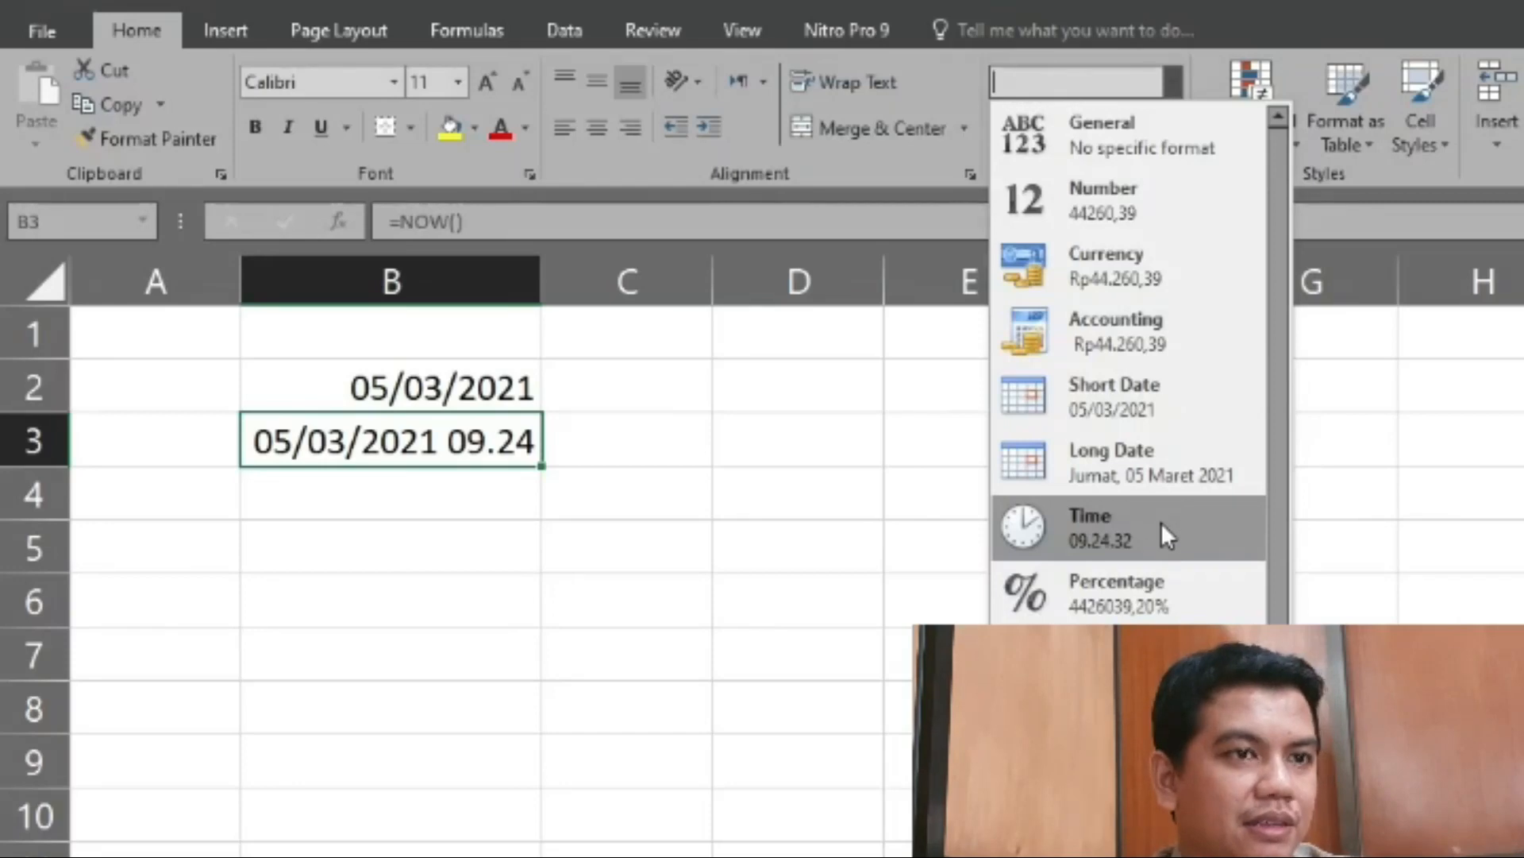
{"action": "left_click", "coordinate": [1169, 75]}
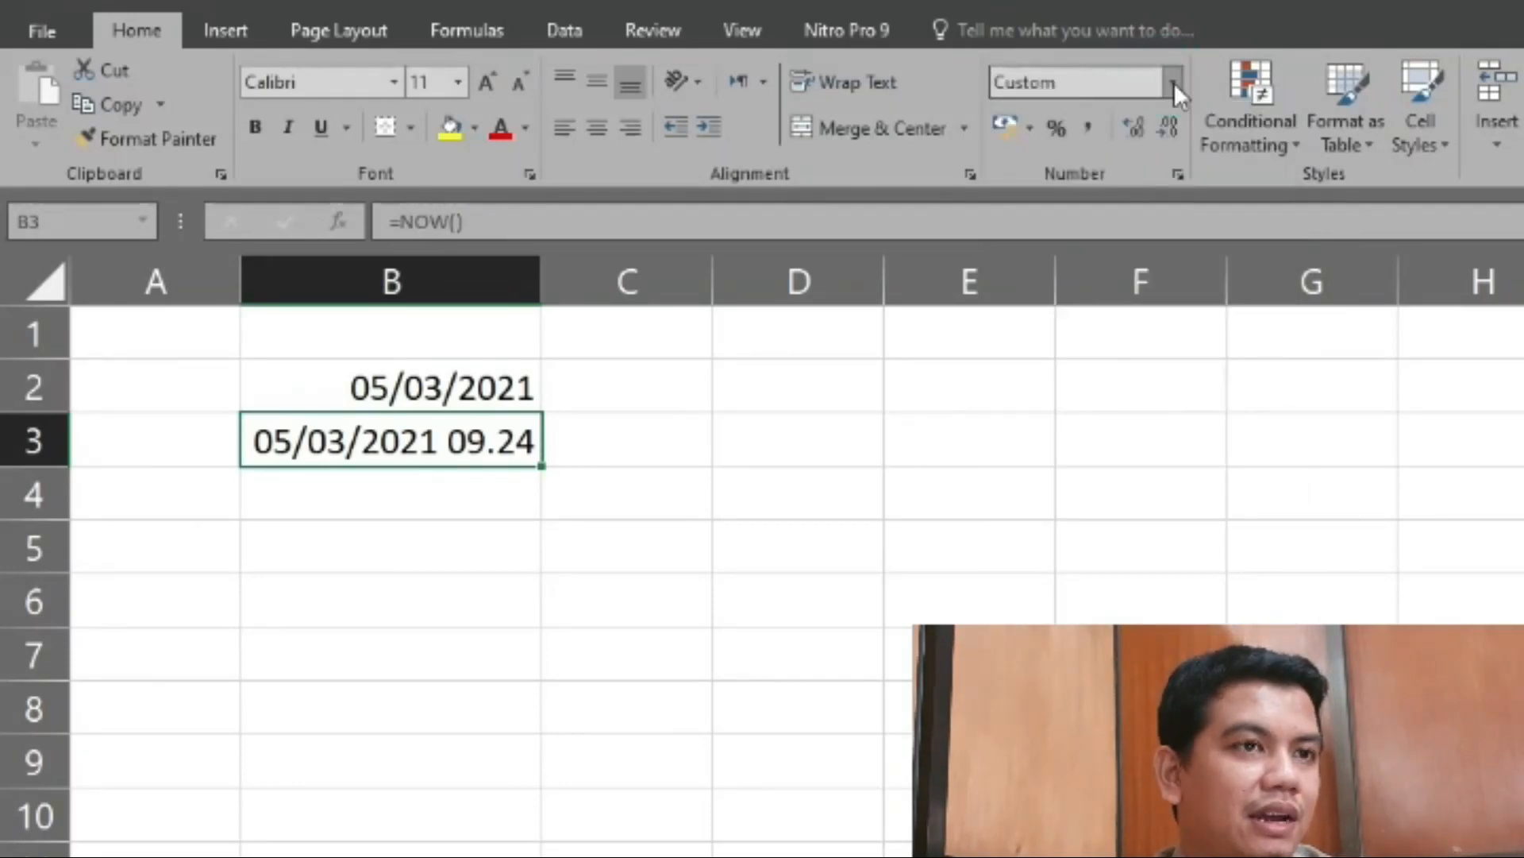
{"action": "left_click", "coordinate": [1174, 81]}
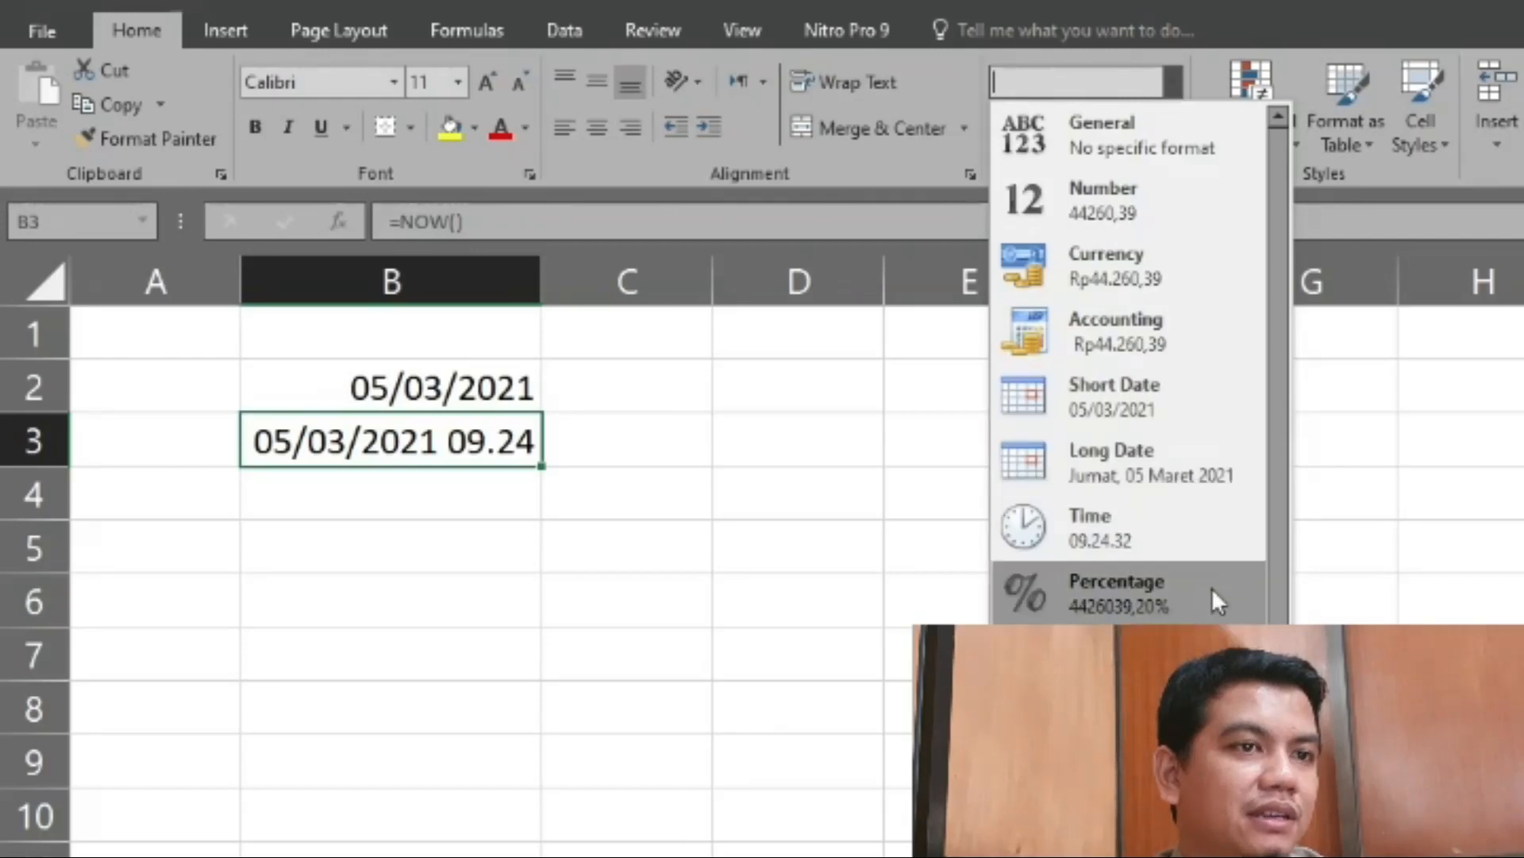
{"action": "left_click", "coordinate": [1167, 532]}
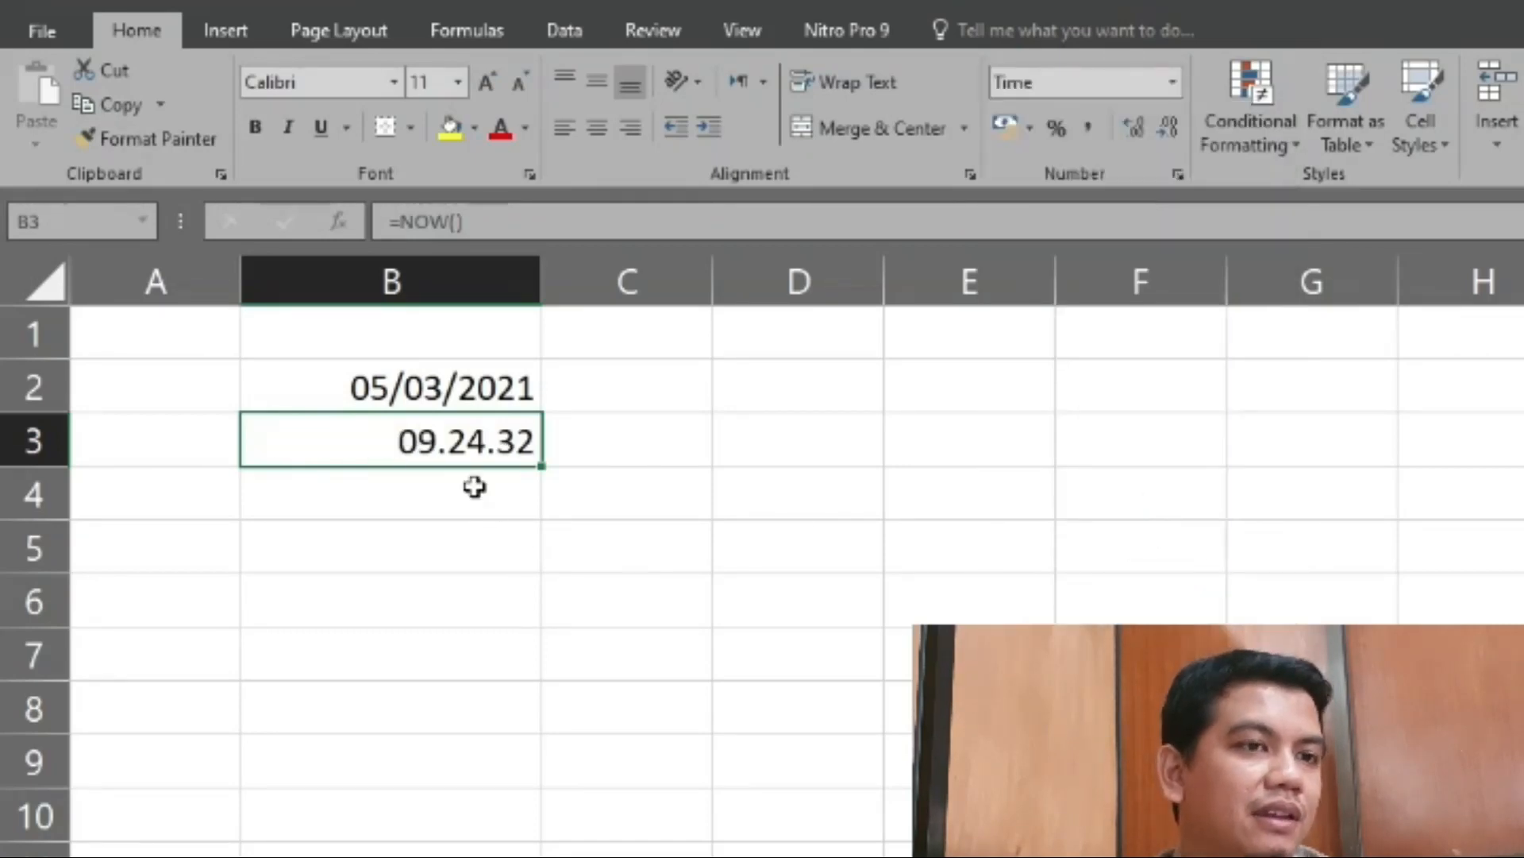
- Open the cell format settings for B3 and choose the custom number format dd/mm/yyyy hh.mm
{"action": "left_click", "coordinate": [1175, 79]}
{"action": "key", "text": "Escape"}
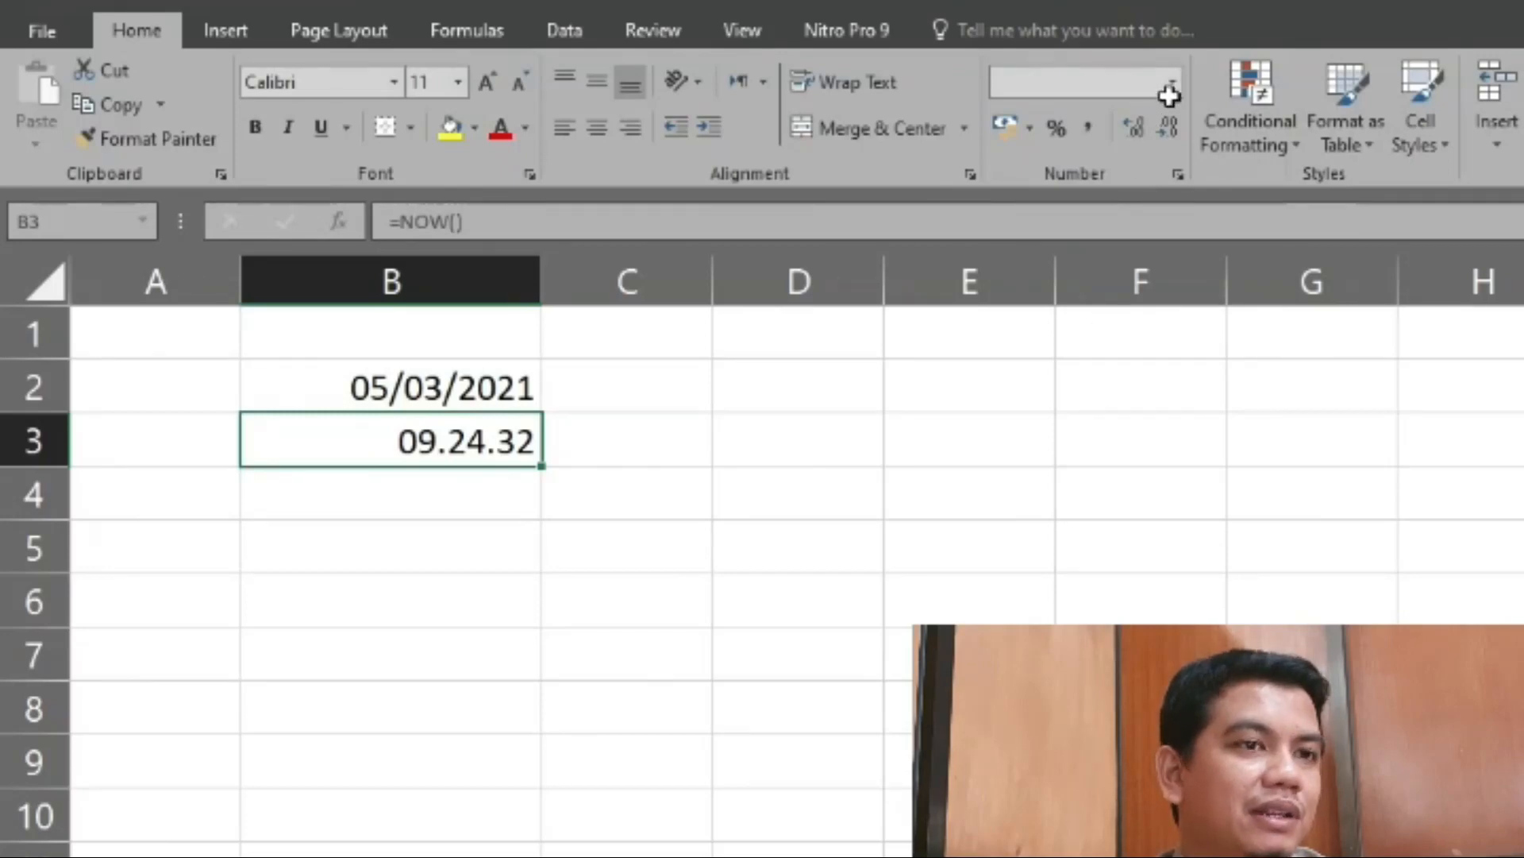
{"action": "key", "text": "ctrl+1"}
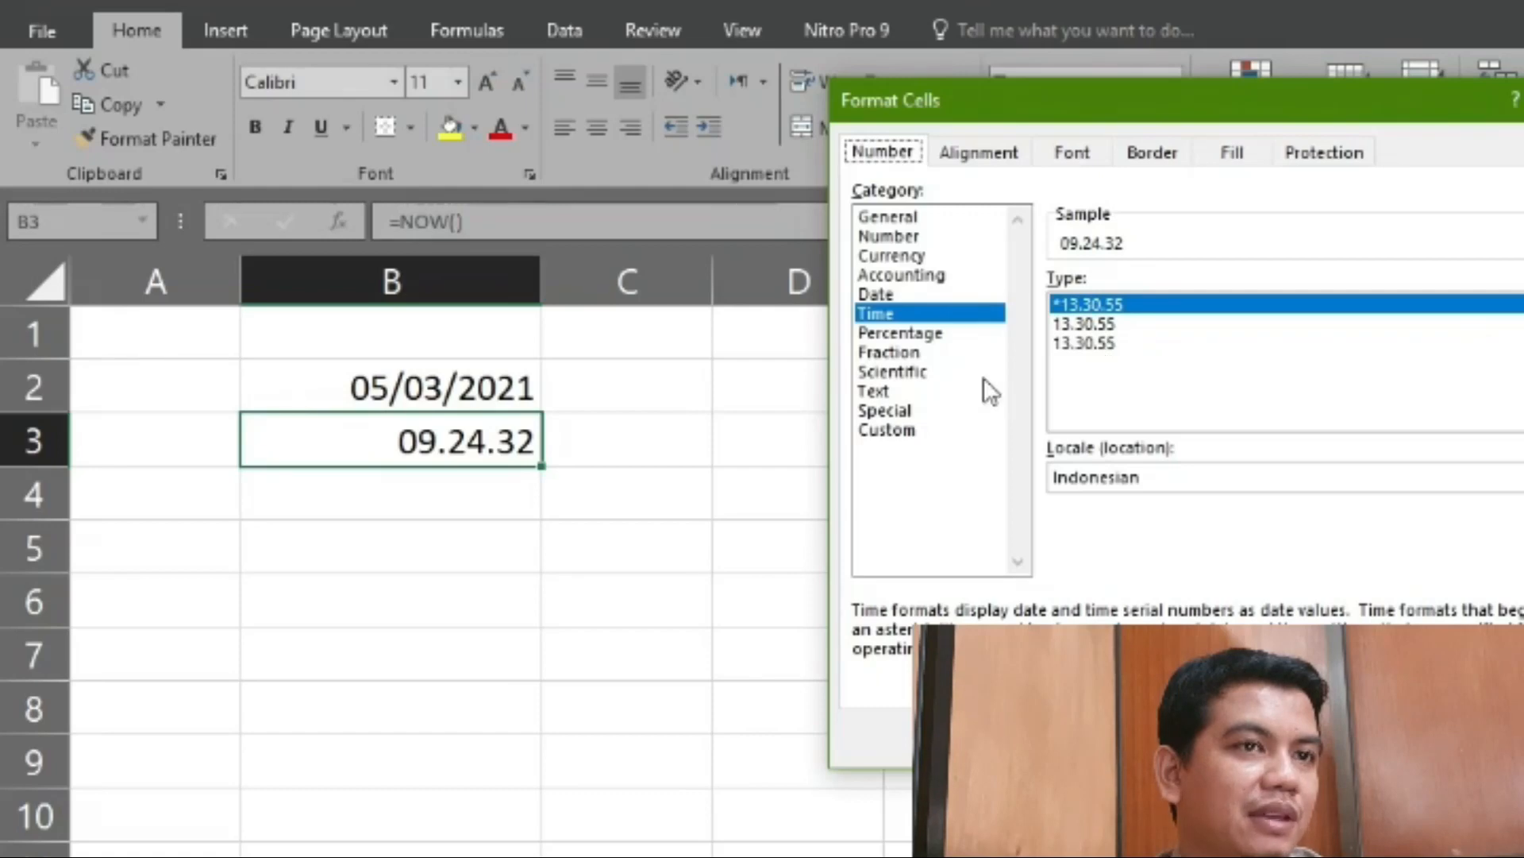
{"action": "left_click", "coordinate": [886, 430]}
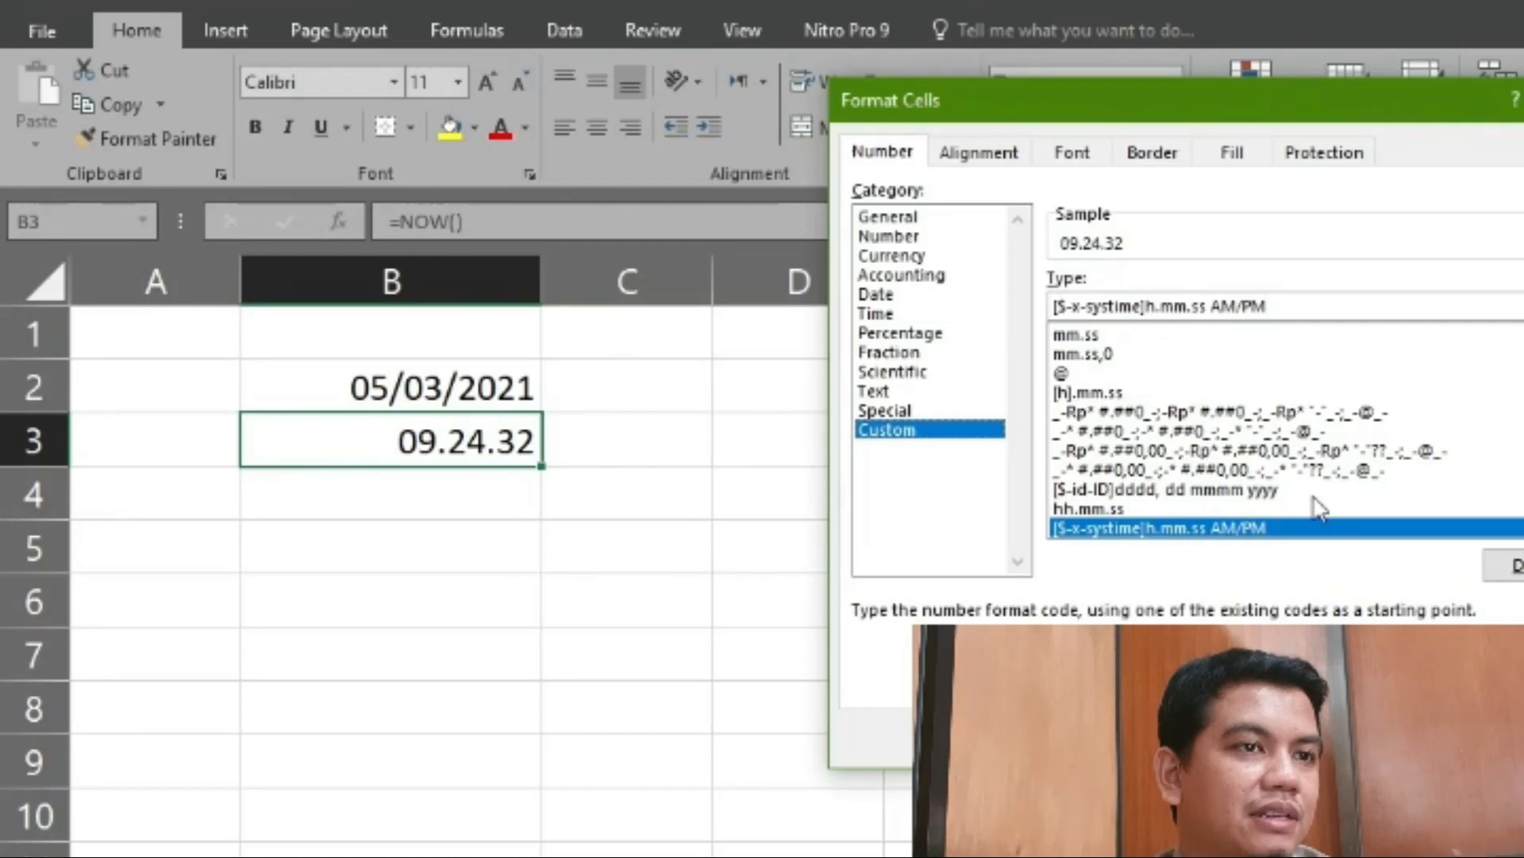
{"action": "scroll", "coordinate": [1270, 429], "scroll_direction": "up", "scroll_amount": 1}
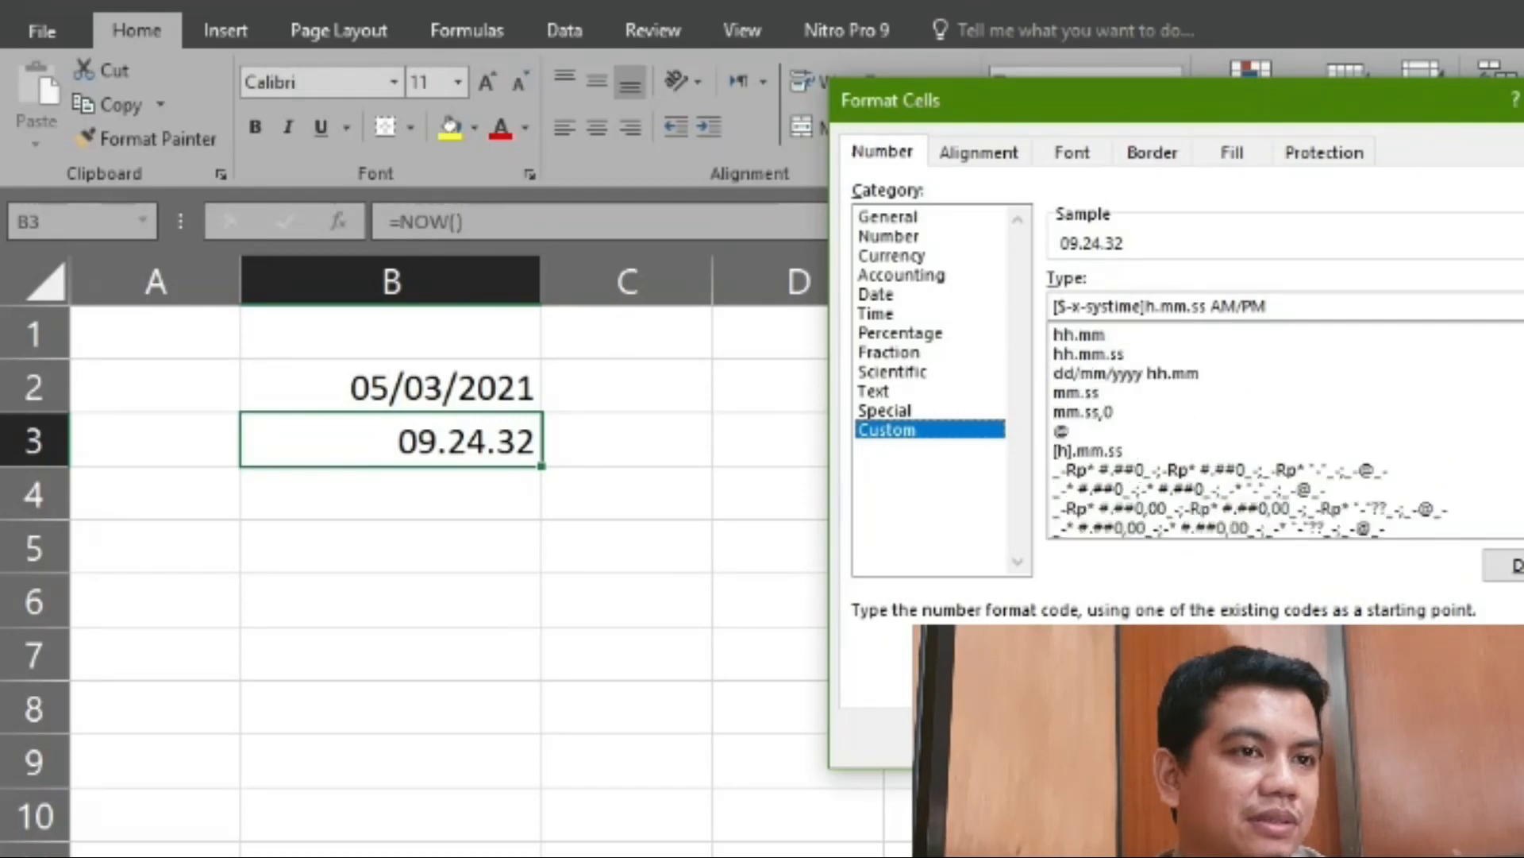
{"action": "left_click", "coordinate": [1156, 380]}
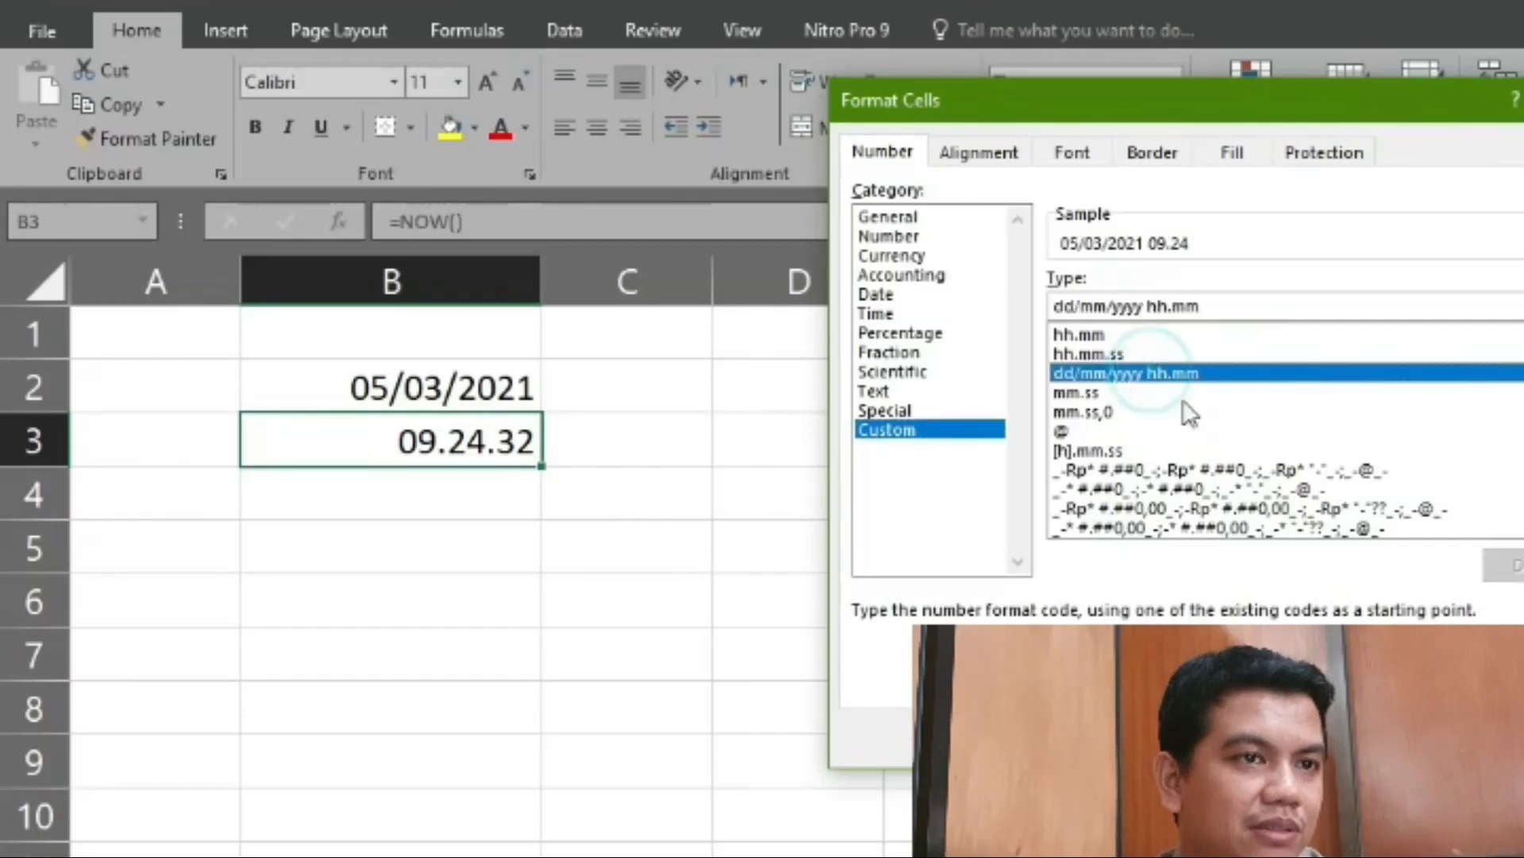
- Add seconds to the custom format code, making it dd/mm/yyyy hh.mm.ss, and apply it to cell B3
{"action": "scroll", "coordinate": [1189, 413], "scroll_direction": "up", "scroll_amount": 1}
{"action": "scroll", "coordinate": [1206, 449], "scroll_direction": "up", "scroll_amount": 1}
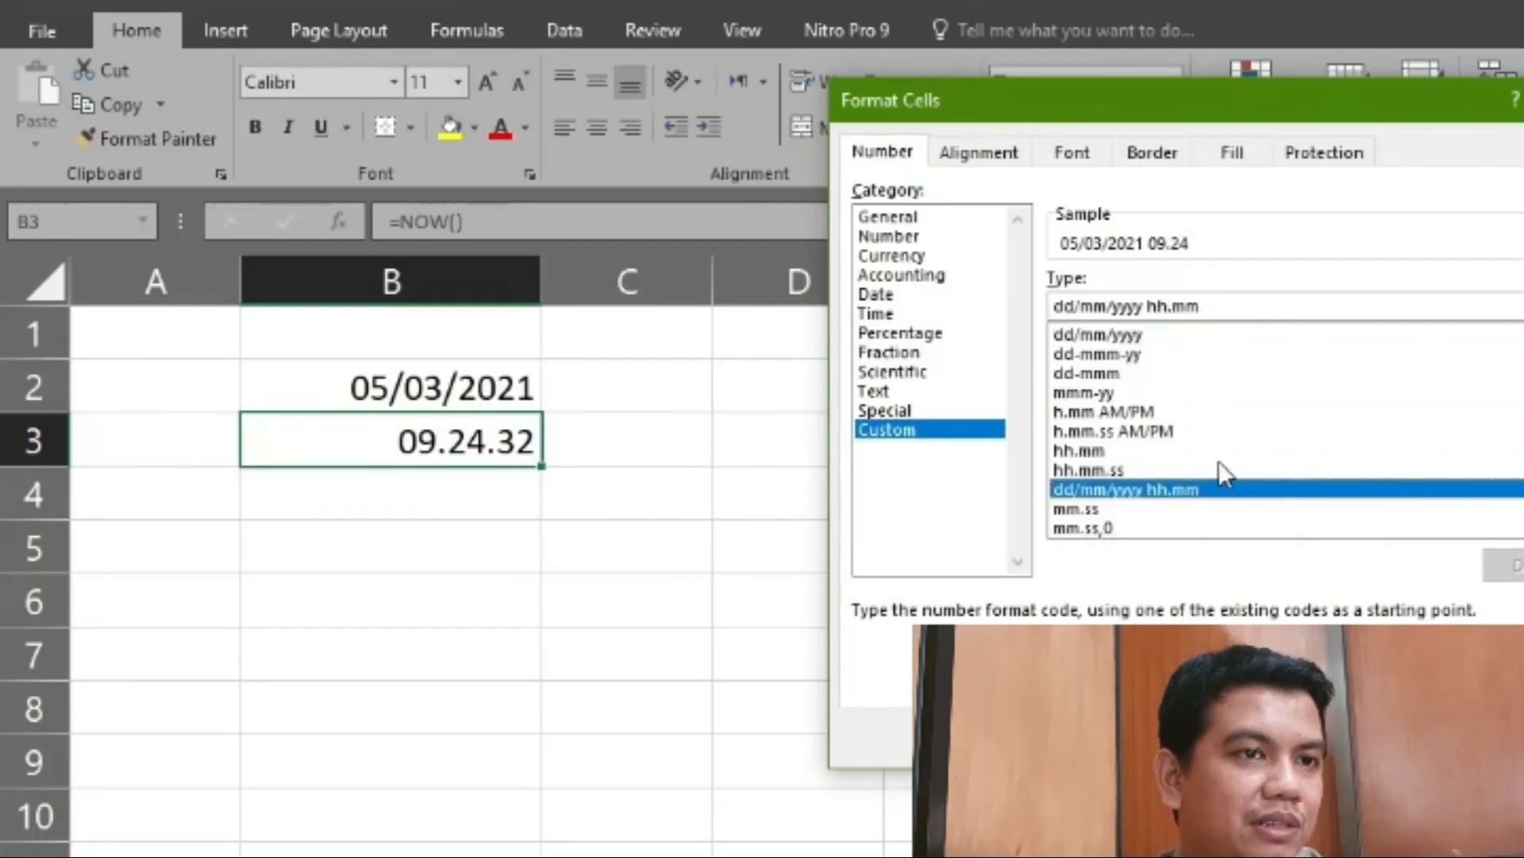
{"action": "scroll", "coordinate": [1203, 460], "scroll_direction": "up", "scroll_amount": 1}
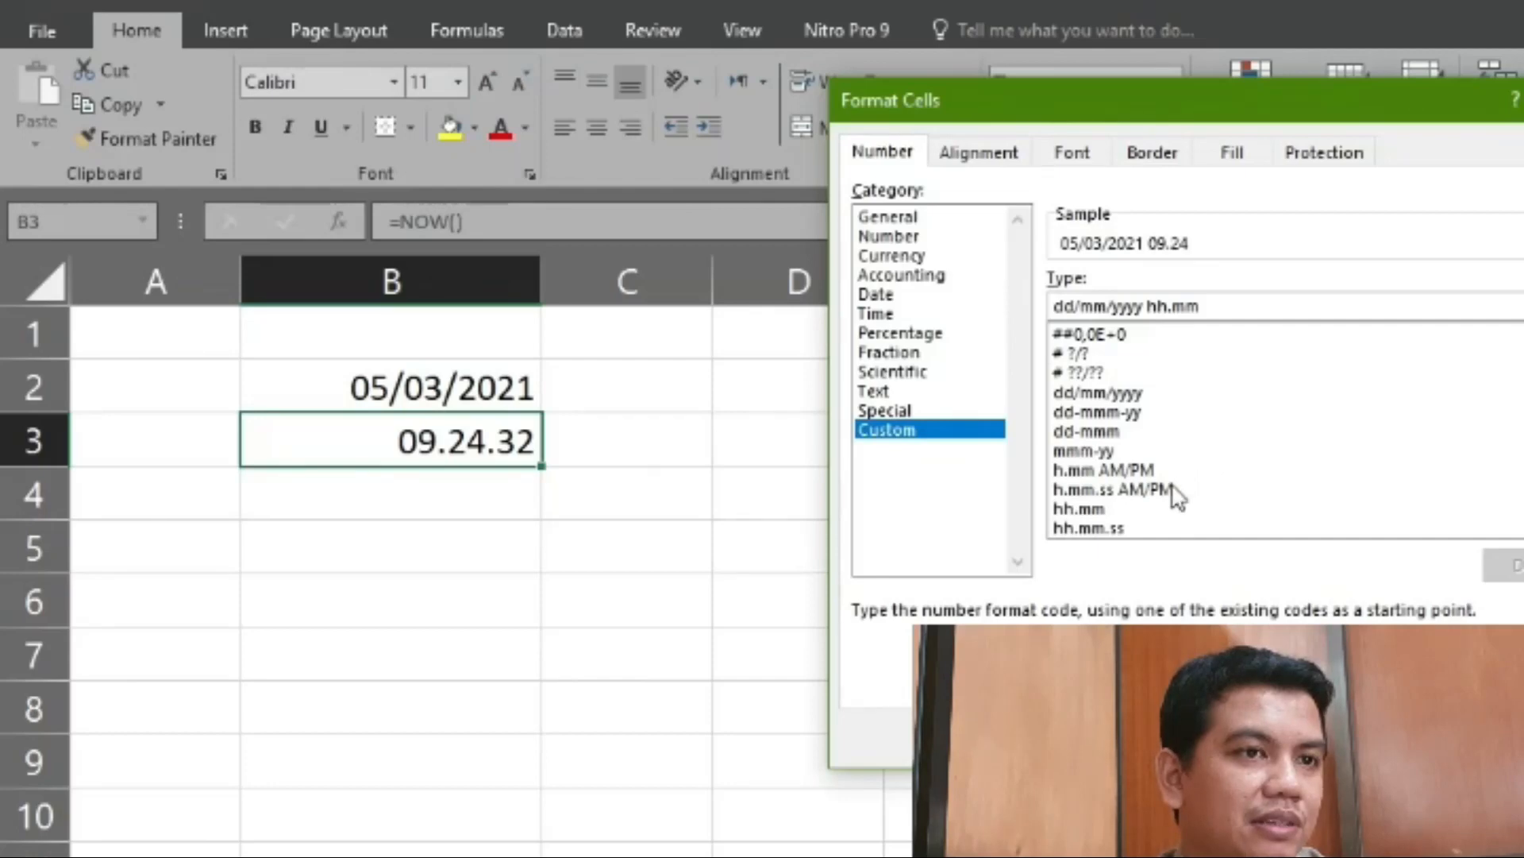
{"action": "scroll", "coordinate": [1175, 496], "scroll_direction": "up", "scroll_amount": 6}
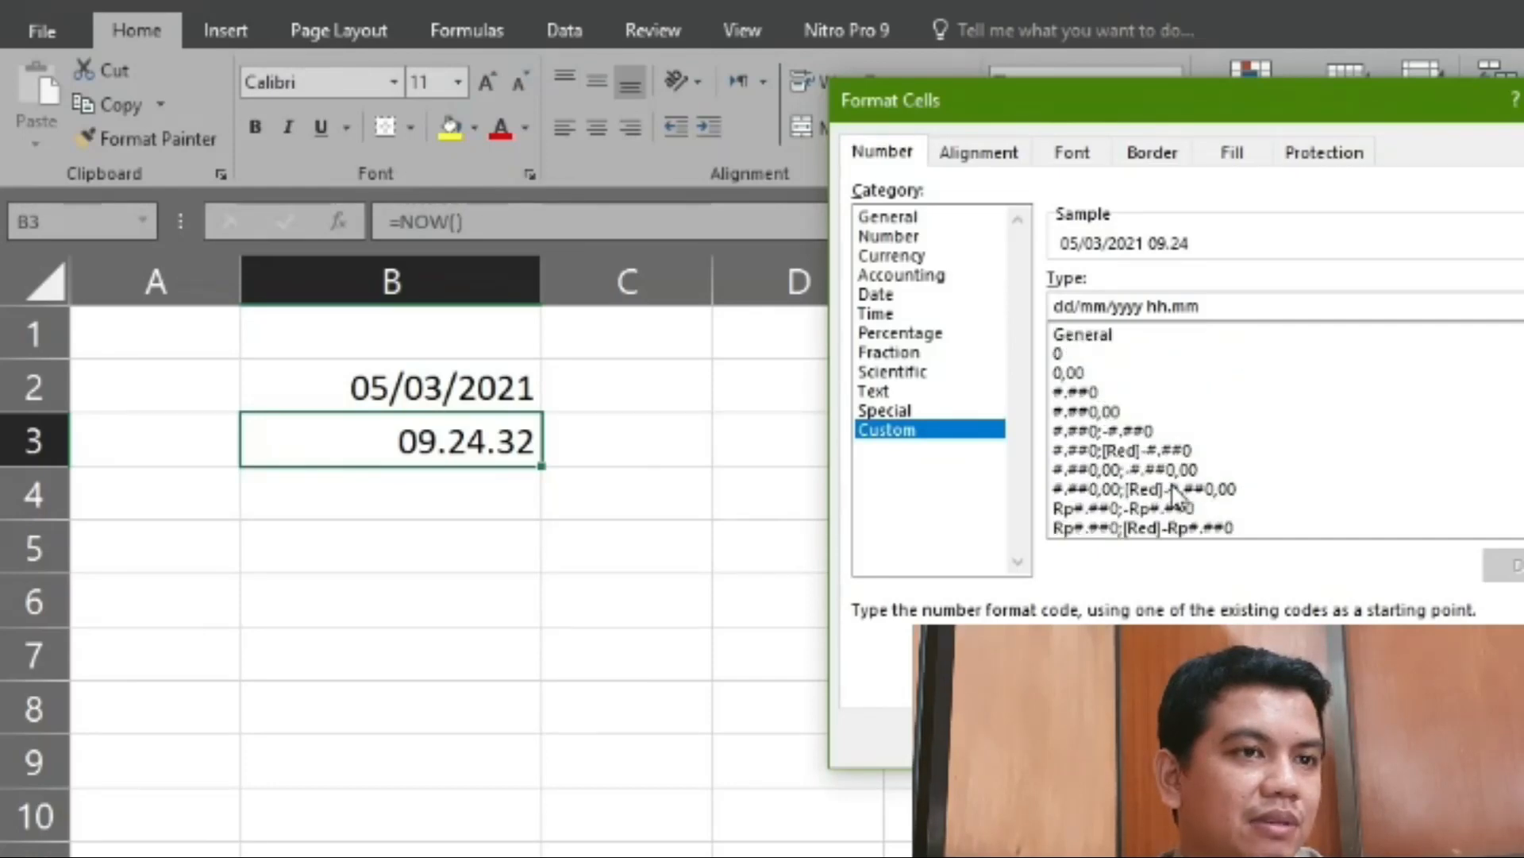
{"action": "scroll", "coordinate": [1175, 494], "scroll_direction": "down", "scroll_amount": 11}
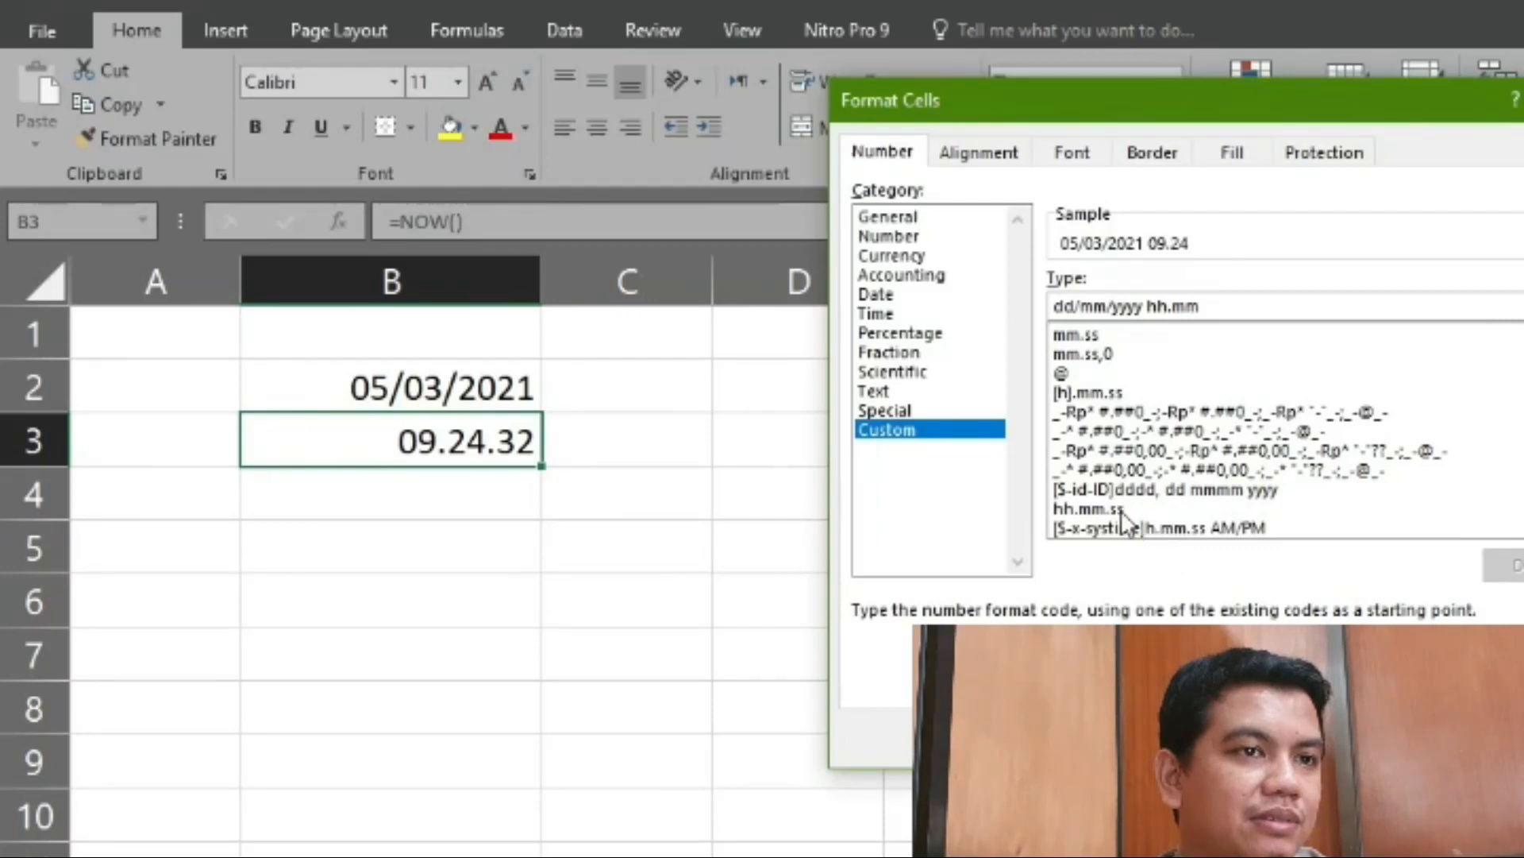
{"action": "scroll", "coordinate": [1149, 427], "scroll_direction": "up", "scroll_amount": 1}
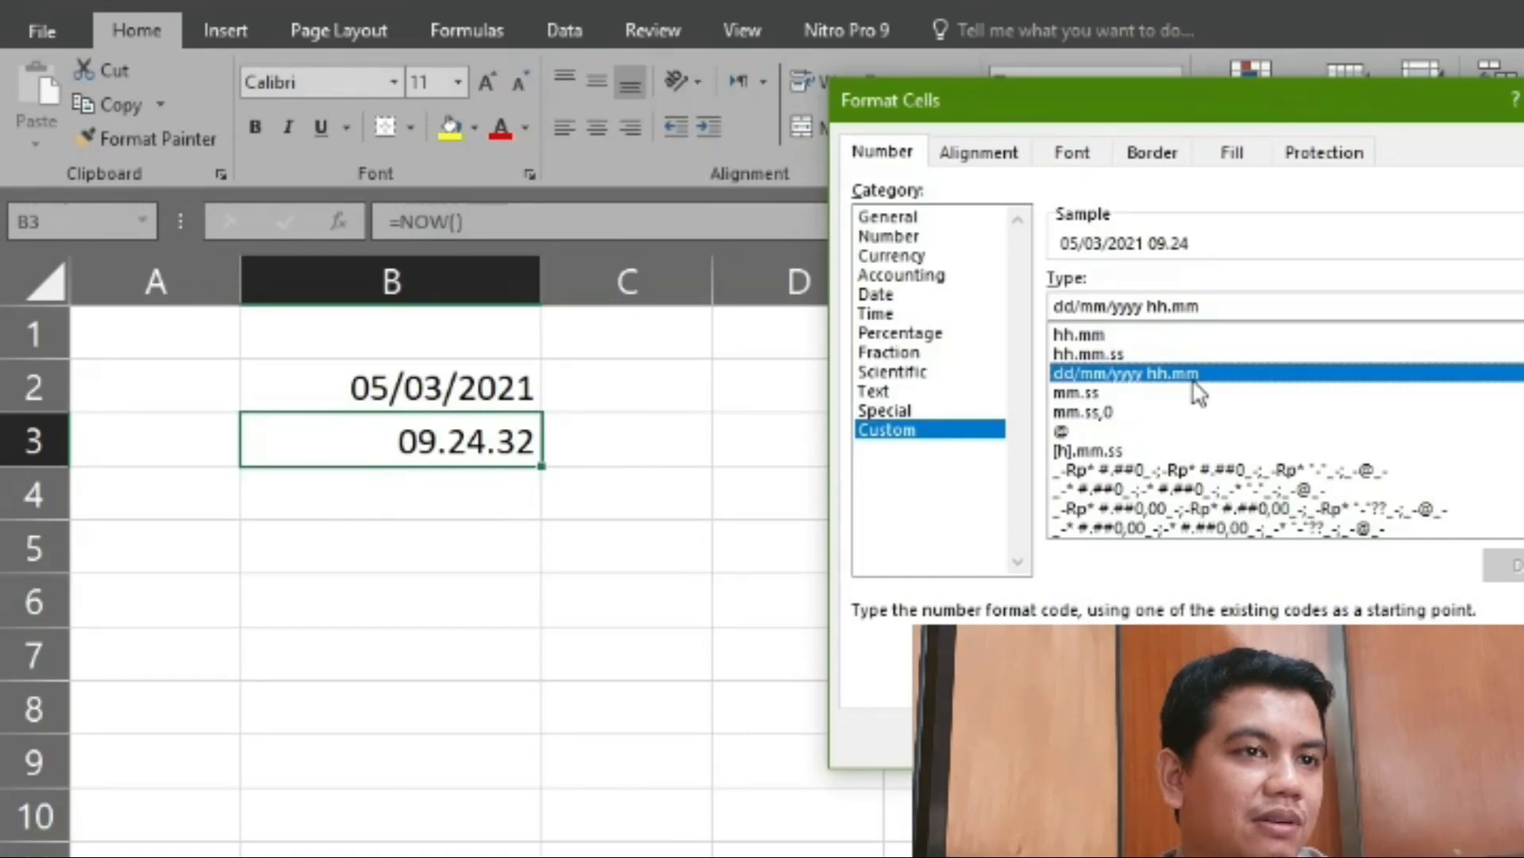
{"action": "left_click", "coordinate": [1191, 307]}
{"action": "left_click", "coordinate": [1217, 310]}
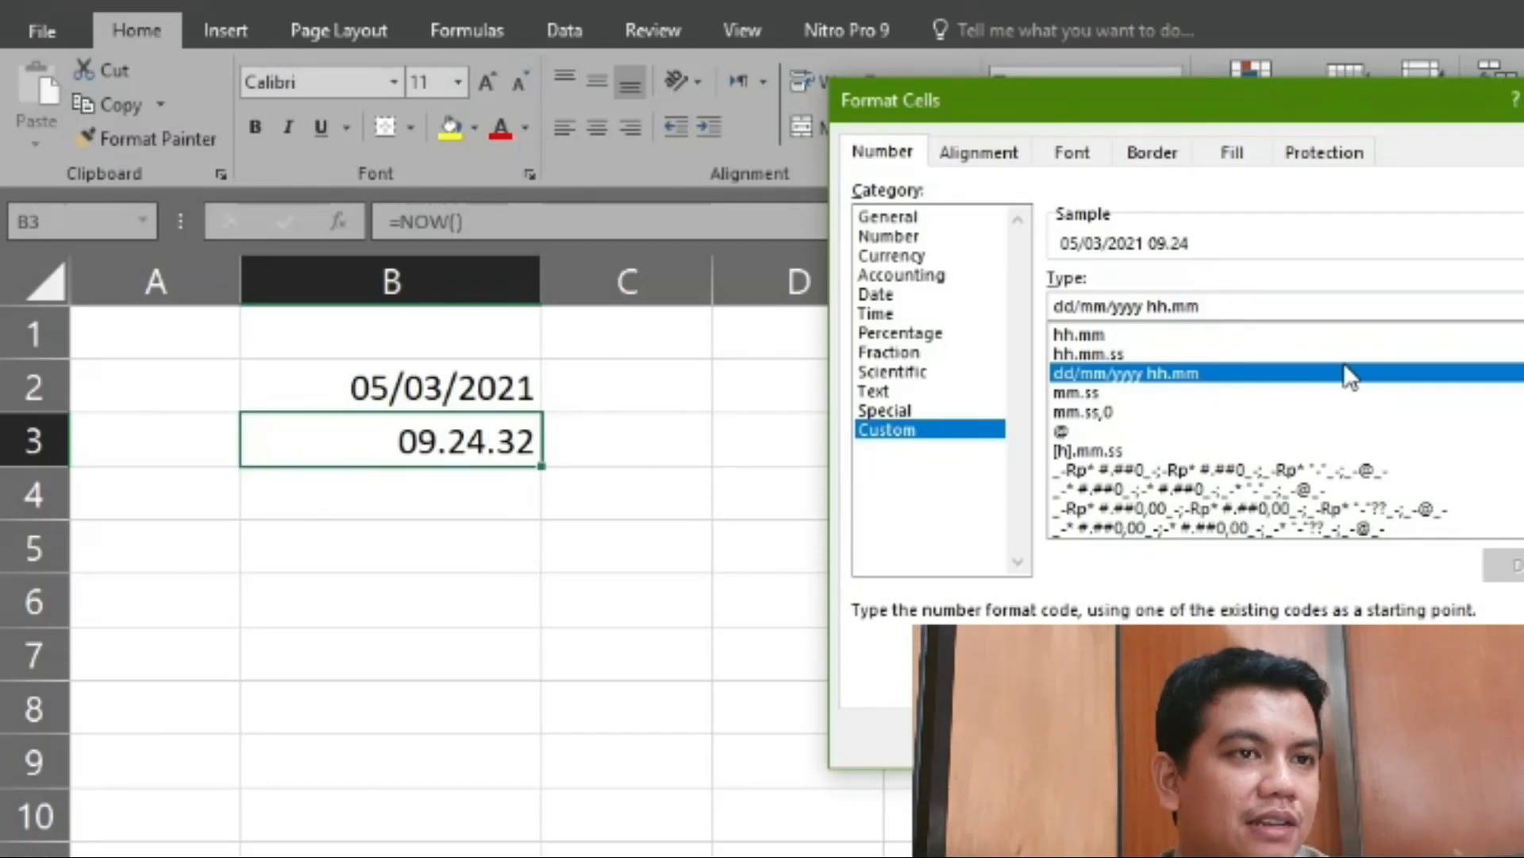
{"action": "type", "text": "."}
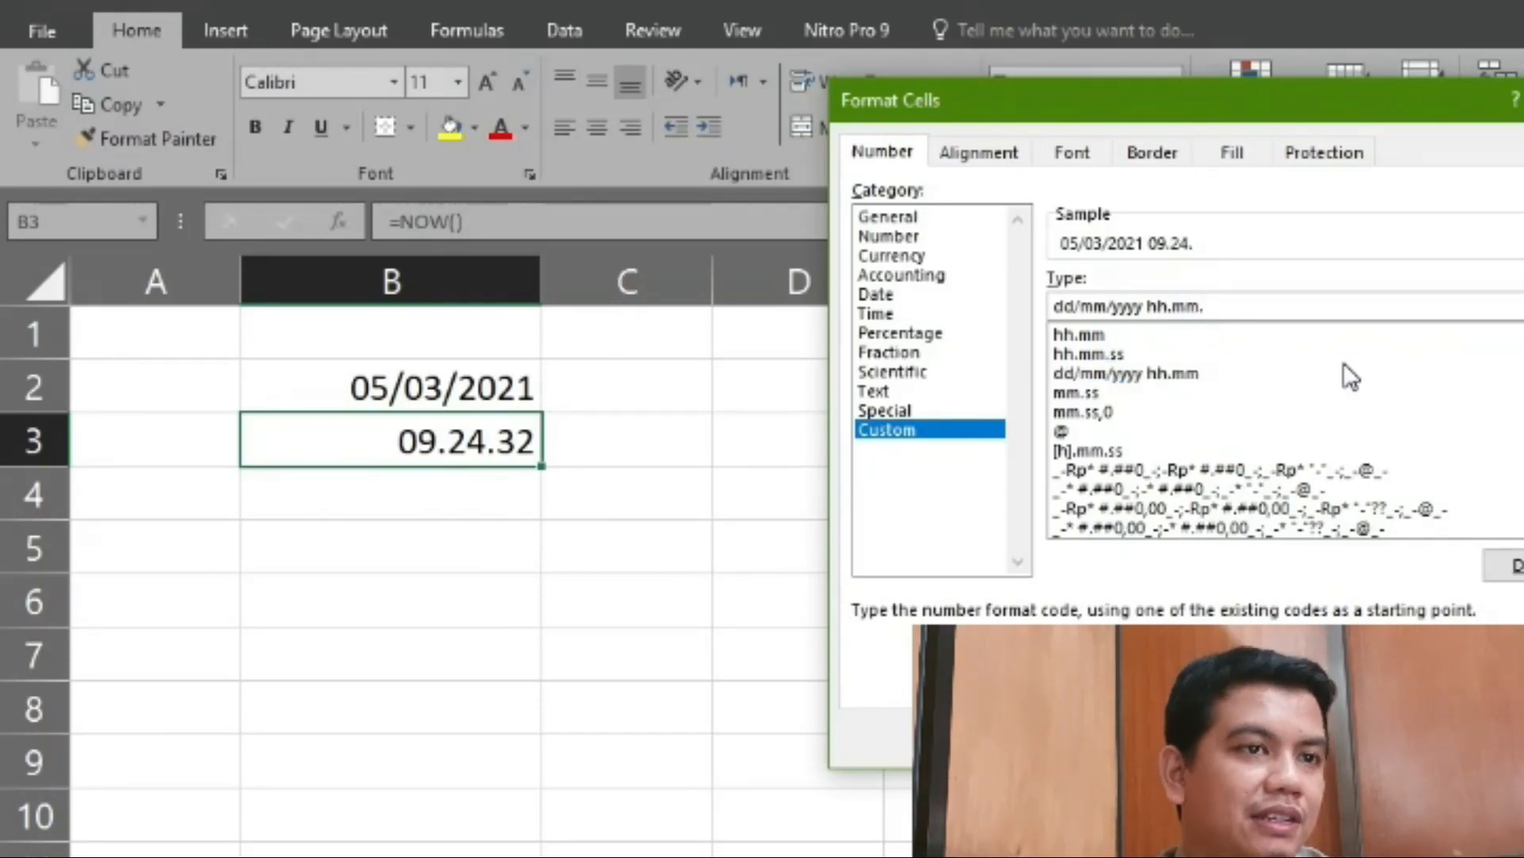
{"action": "type", "text": "ss"}
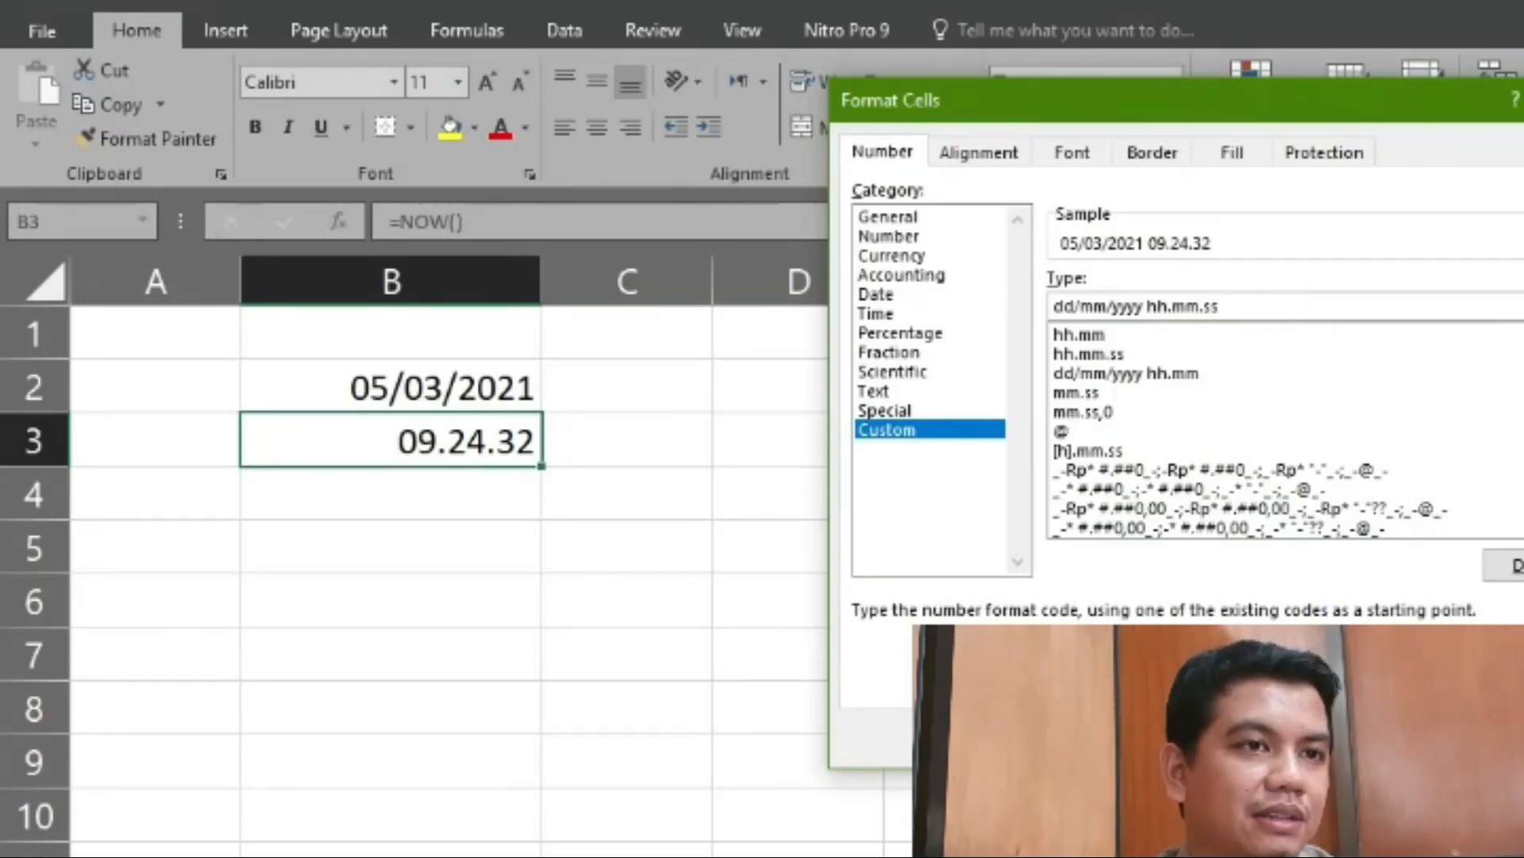
{"action": "key", "text": "Return"}
{"action": "left_click", "coordinate": [538, 493]}
{"action": "left_click", "coordinate": [521, 432]}
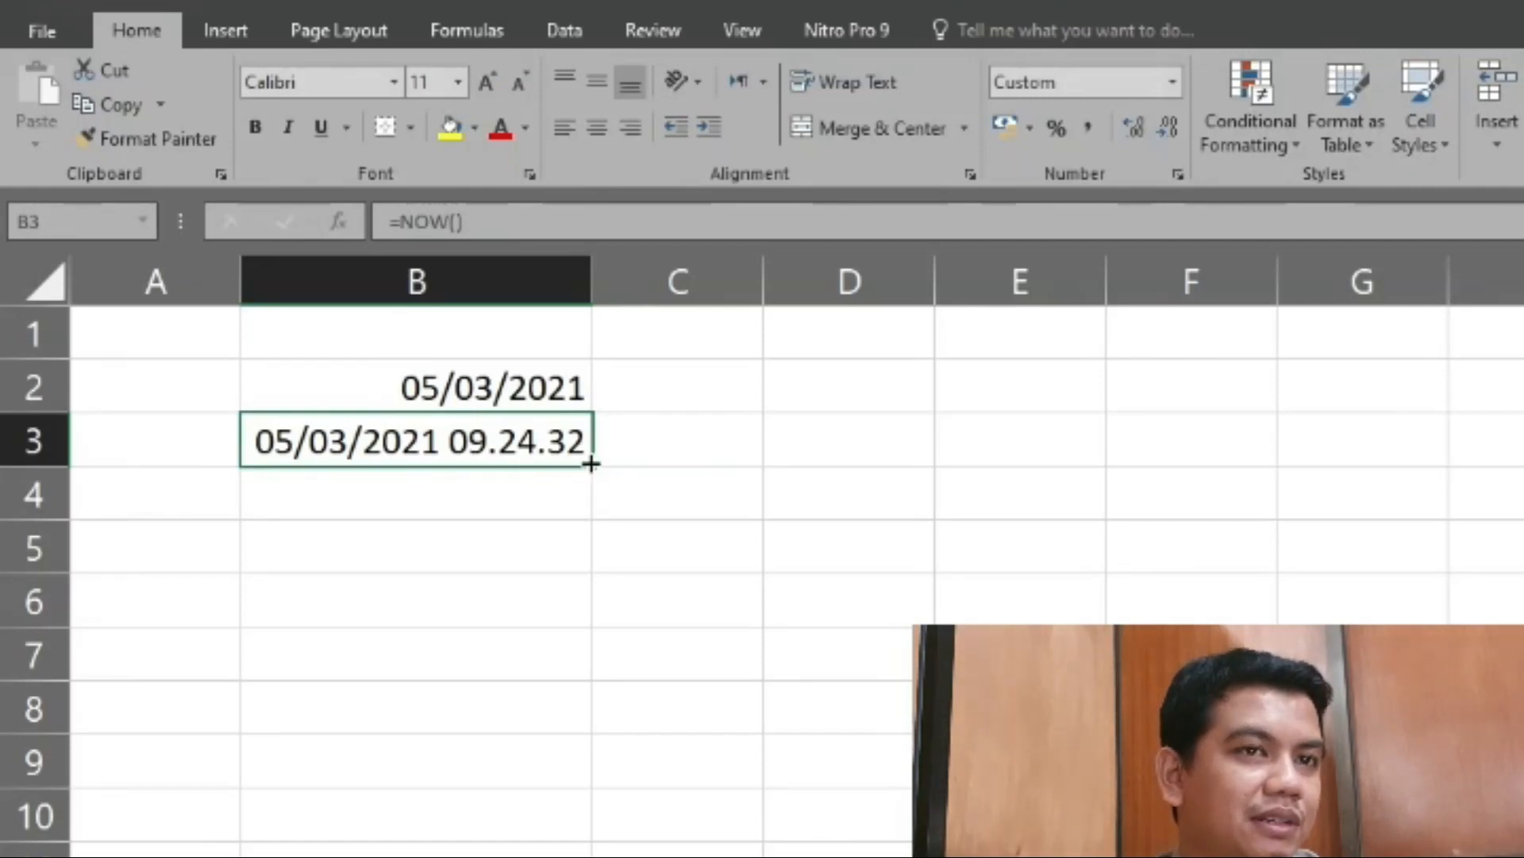
{"action": "left_click", "coordinate": [569, 489]}
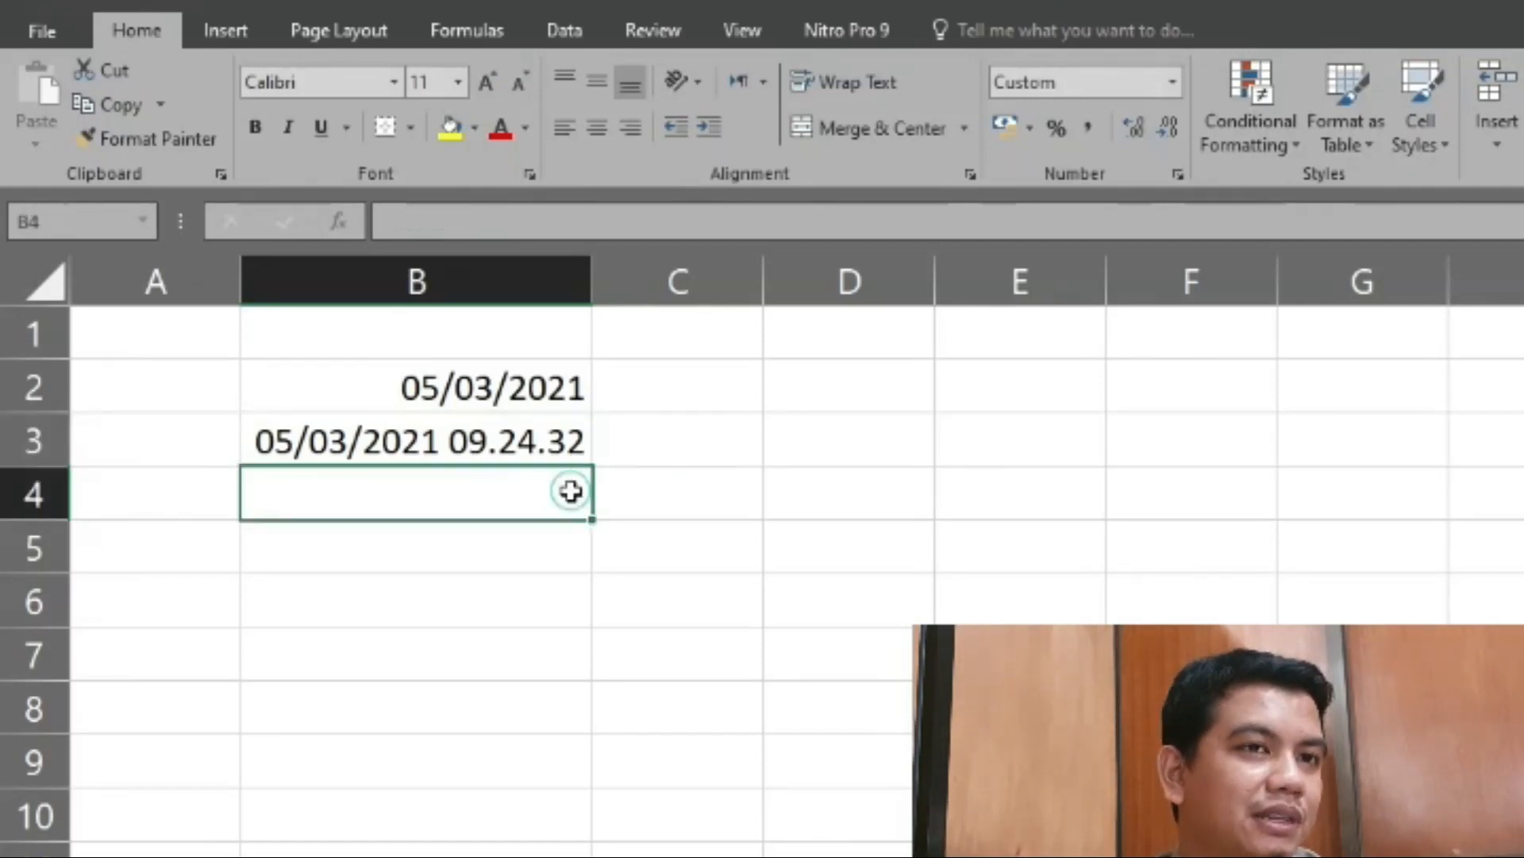
{"action": "left_click", "coordinate": [581, 440]}
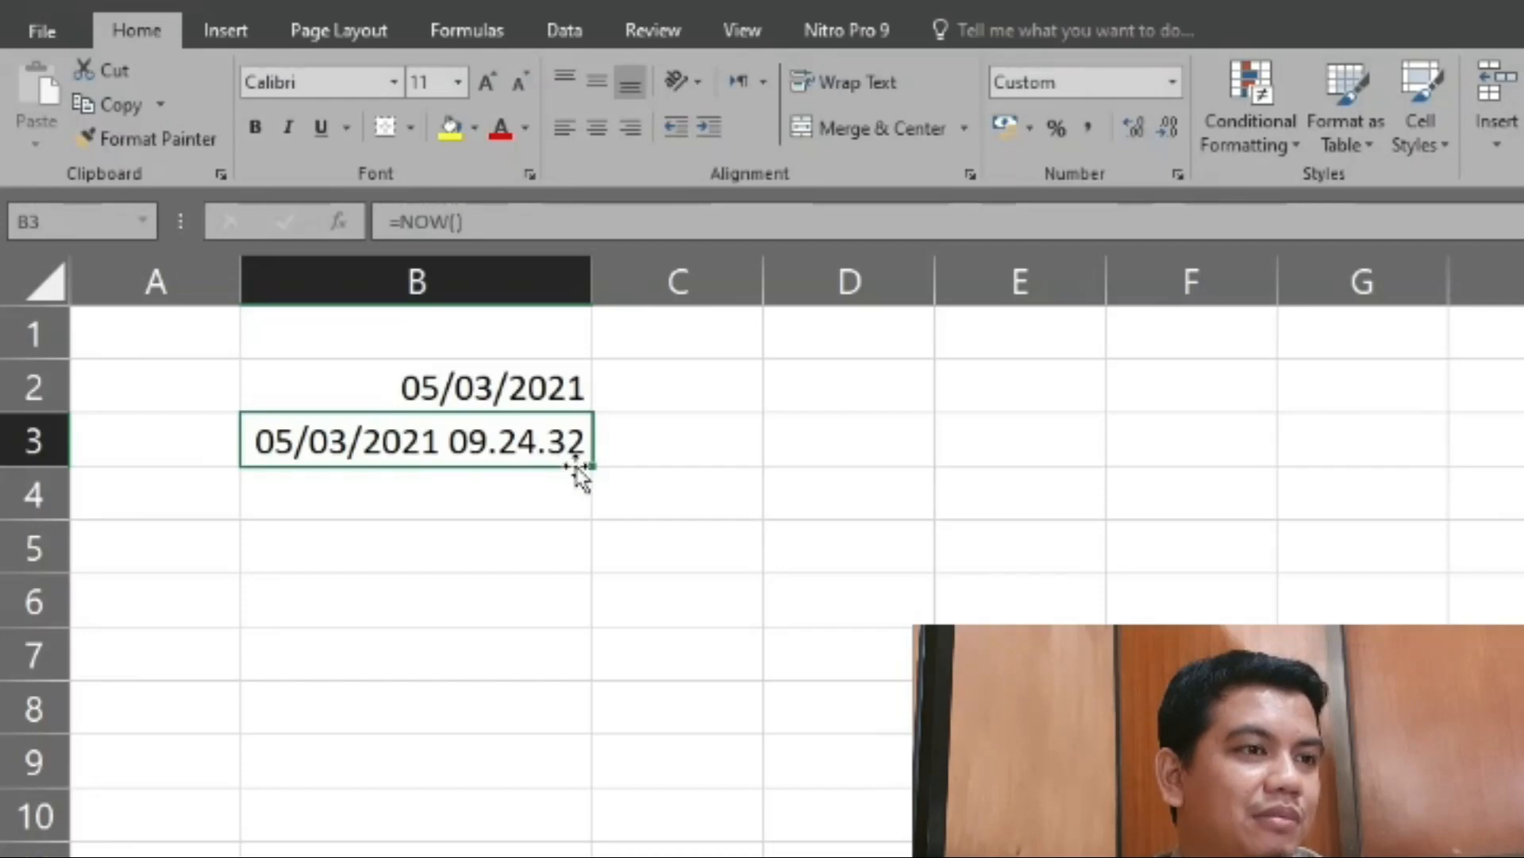
{"action": "left_click", "coordinate": [557, 525]}
- Start a DAY formula in cell B4, leaving its serial number argument open
{"action": "left_click", "coordinate": [559, 483]}
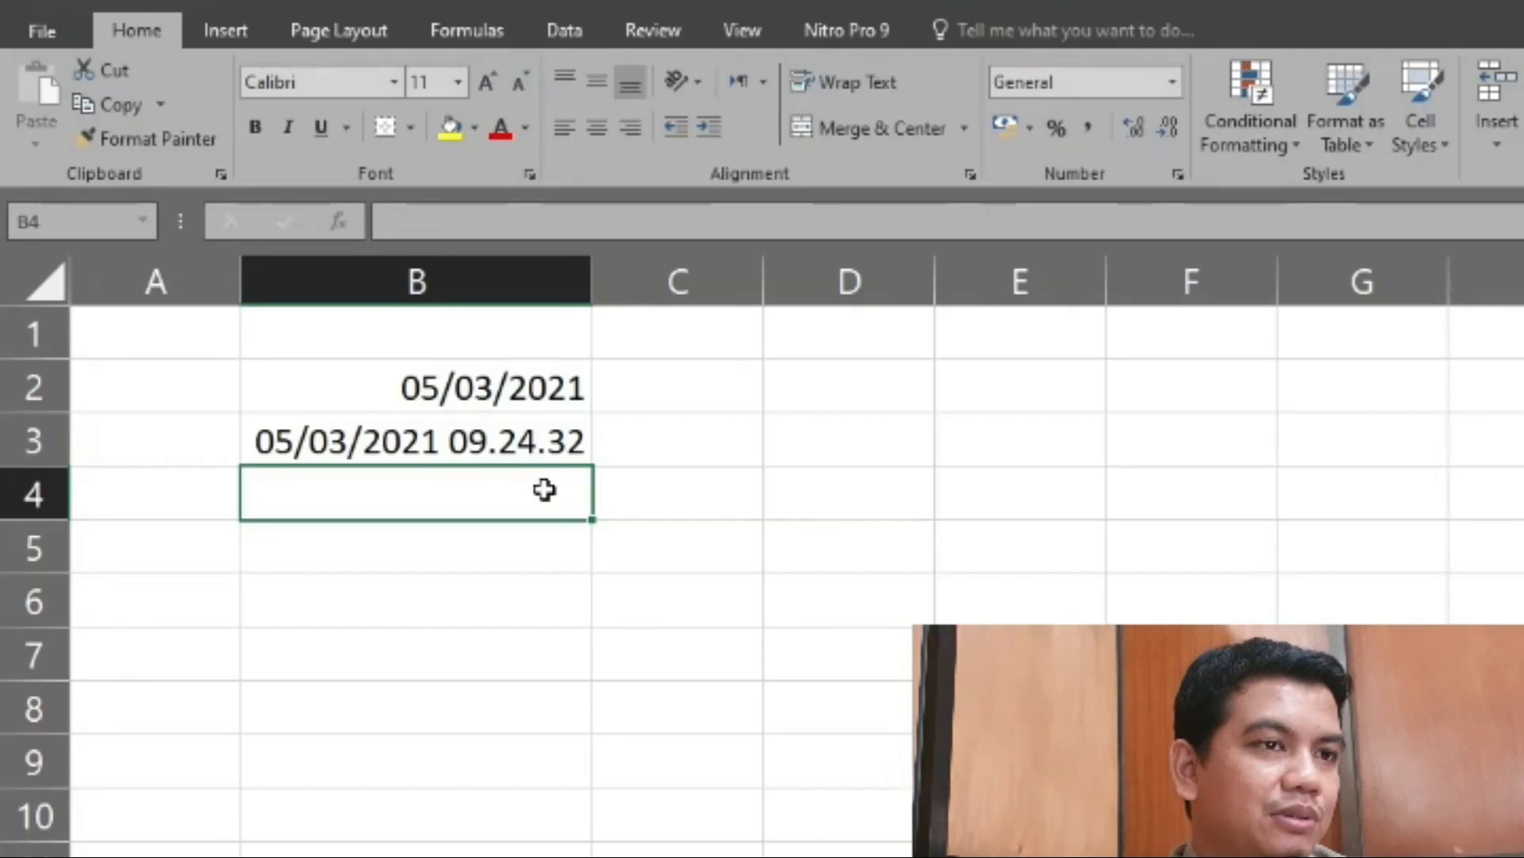
{"action": "double_click", "coordinate": [545, 489]}
{"action": "type", "text": "="}
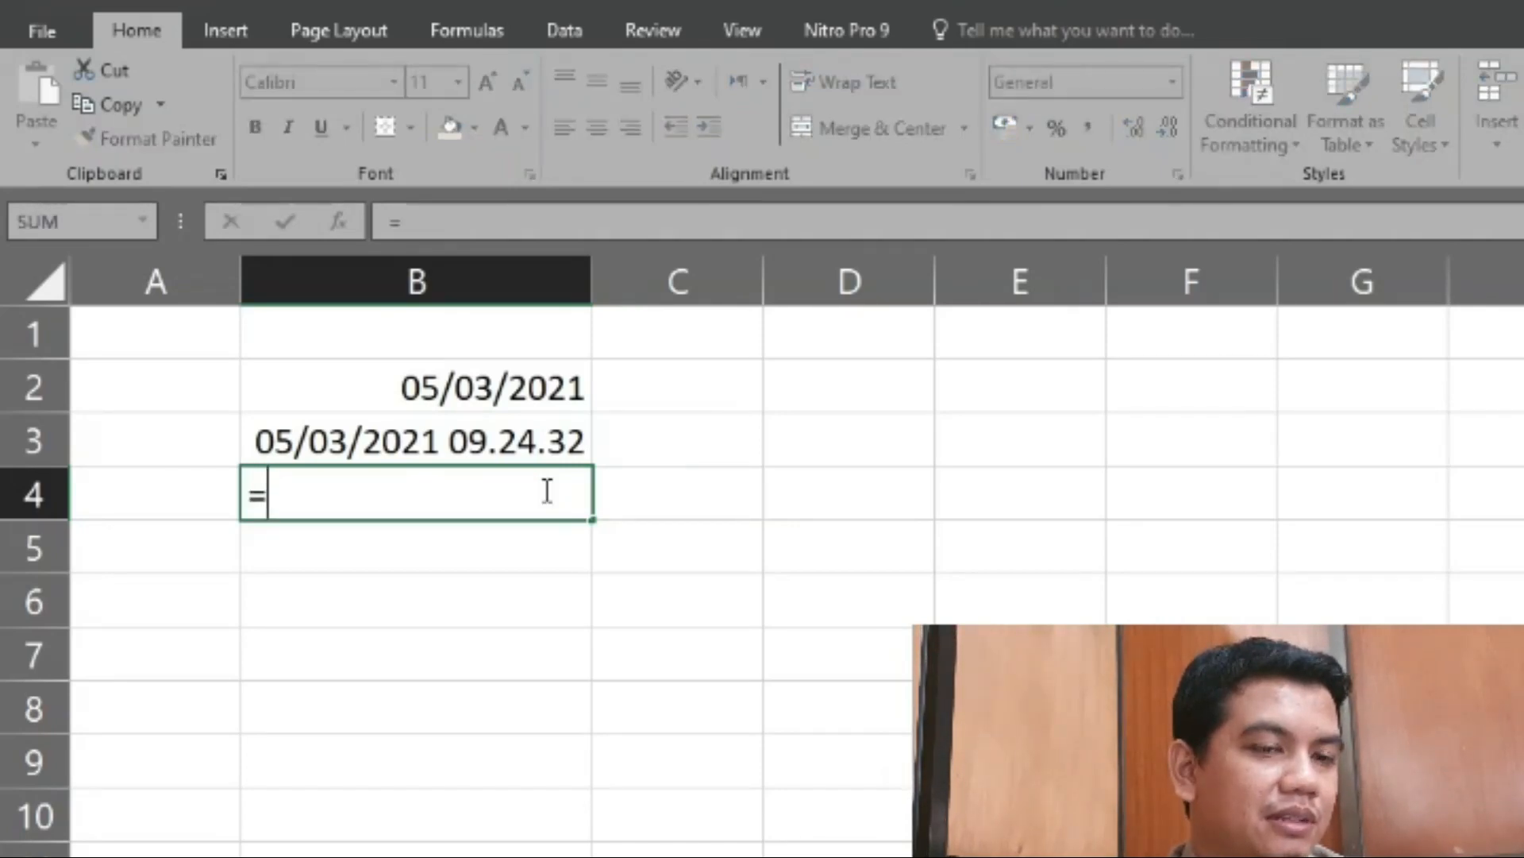
{"action": "type", "text": "day"}
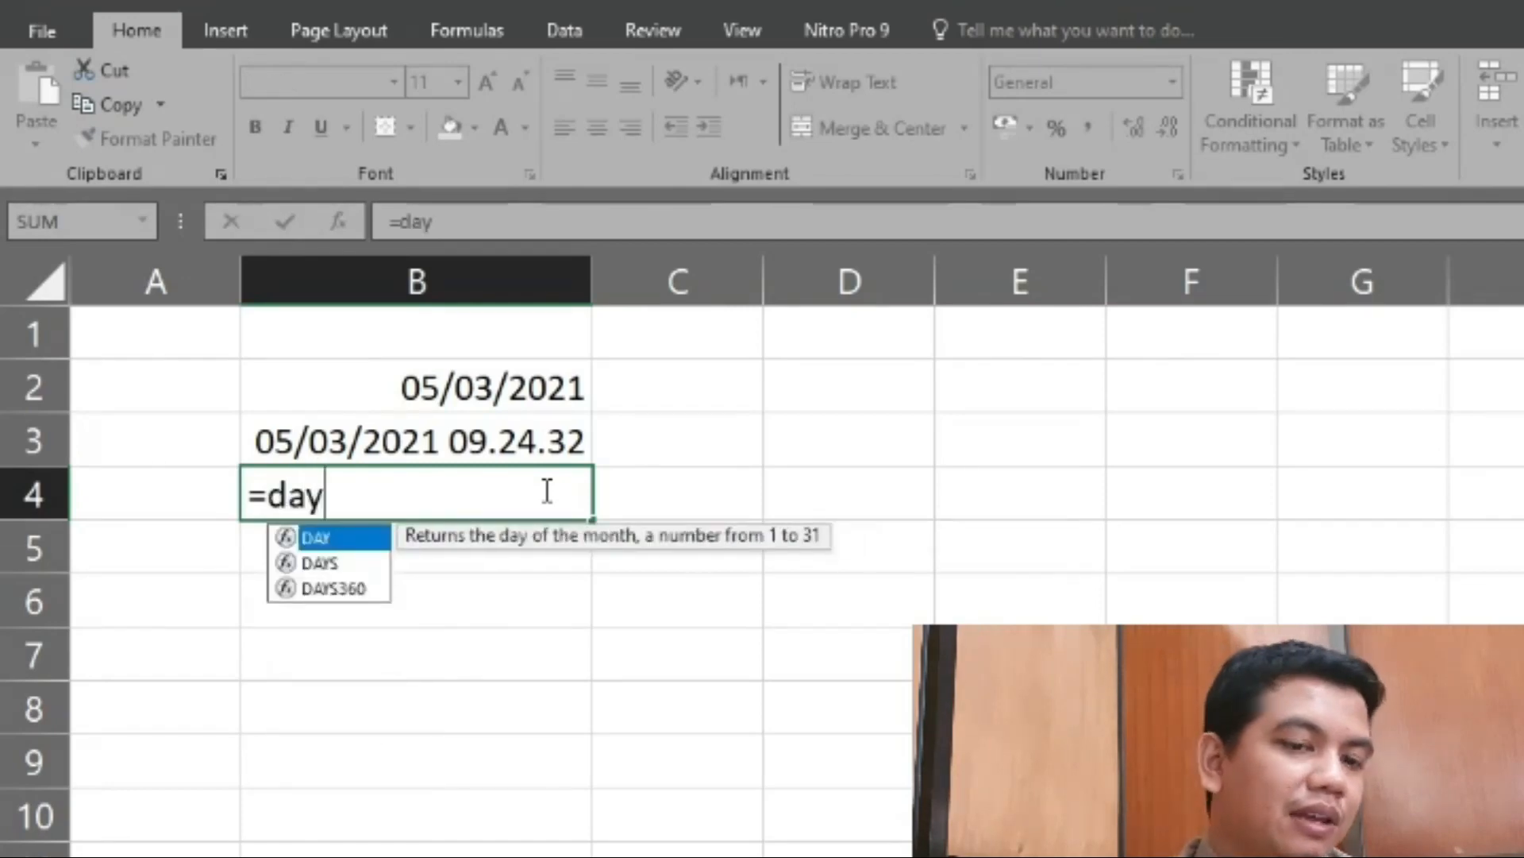
{"action": "double_click", "coordinate": [364, 543]}
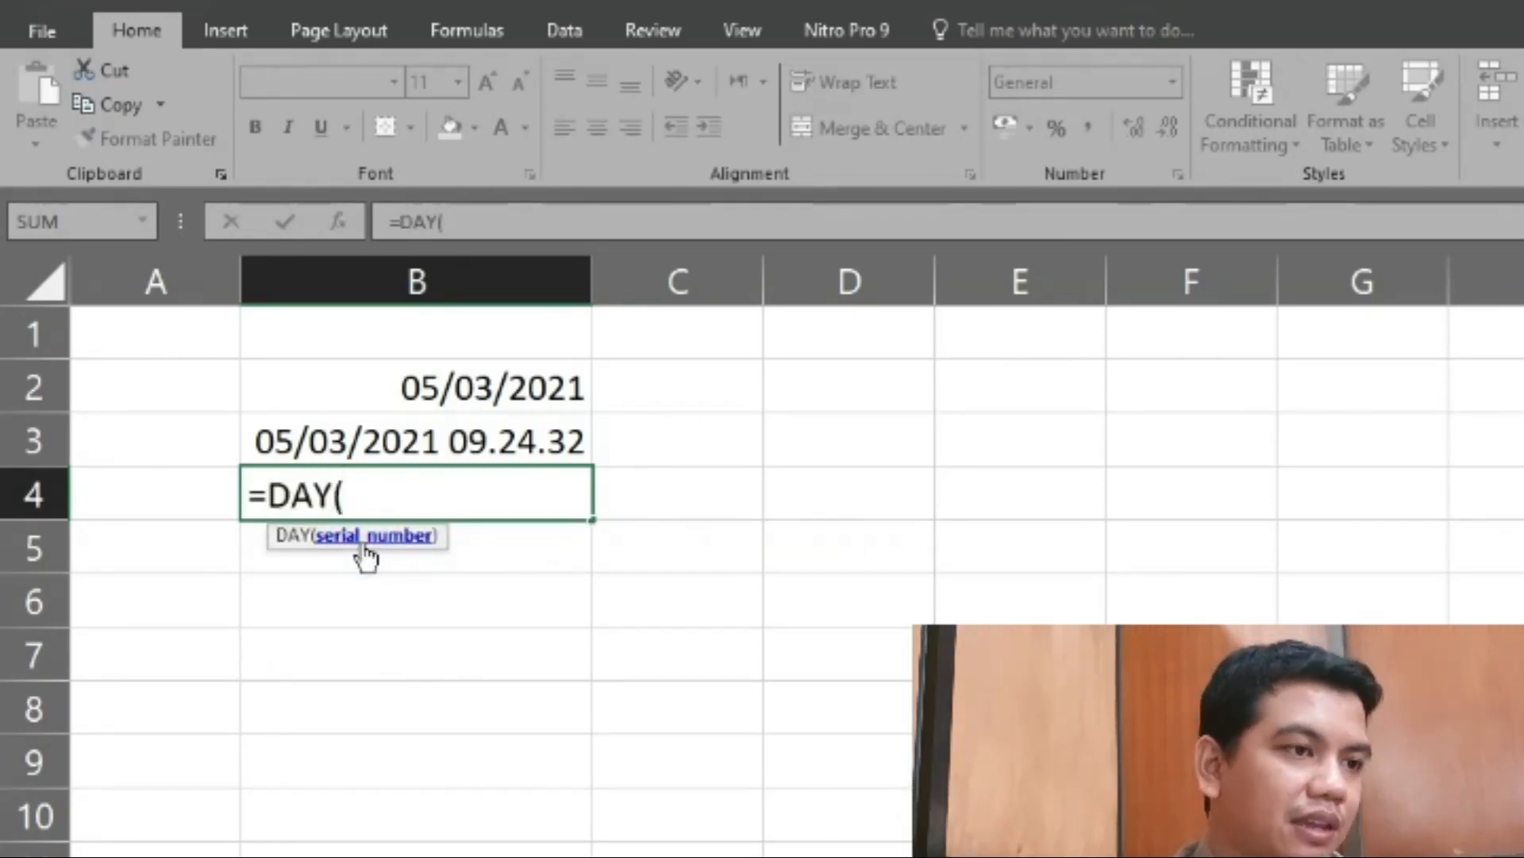
{"action": "key", "text": "Return"}
{"action": "key", "text": "Return"}
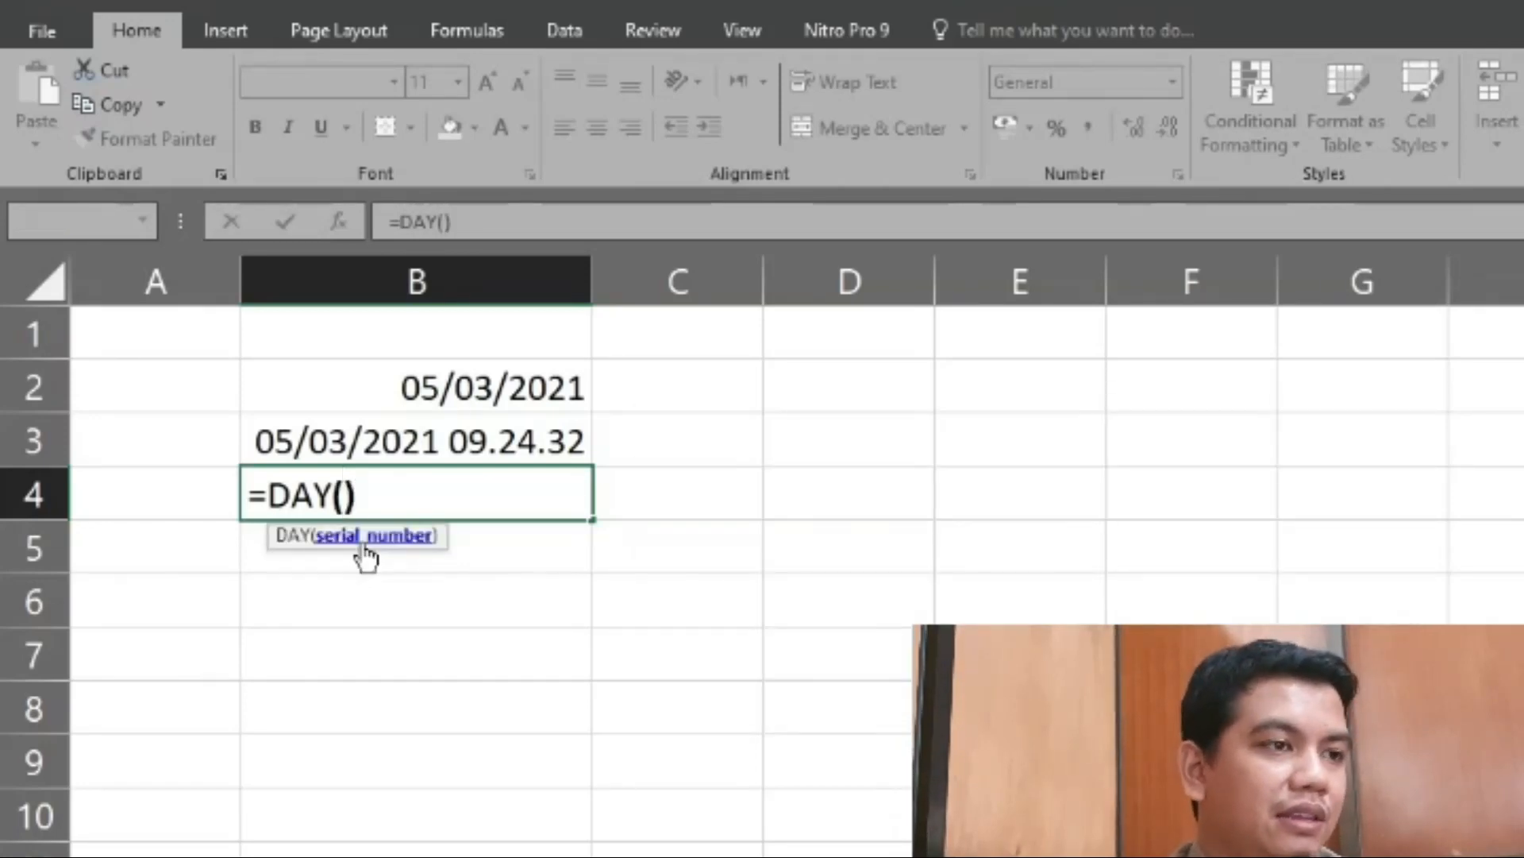
{"action": "key", "text": "Delete"}
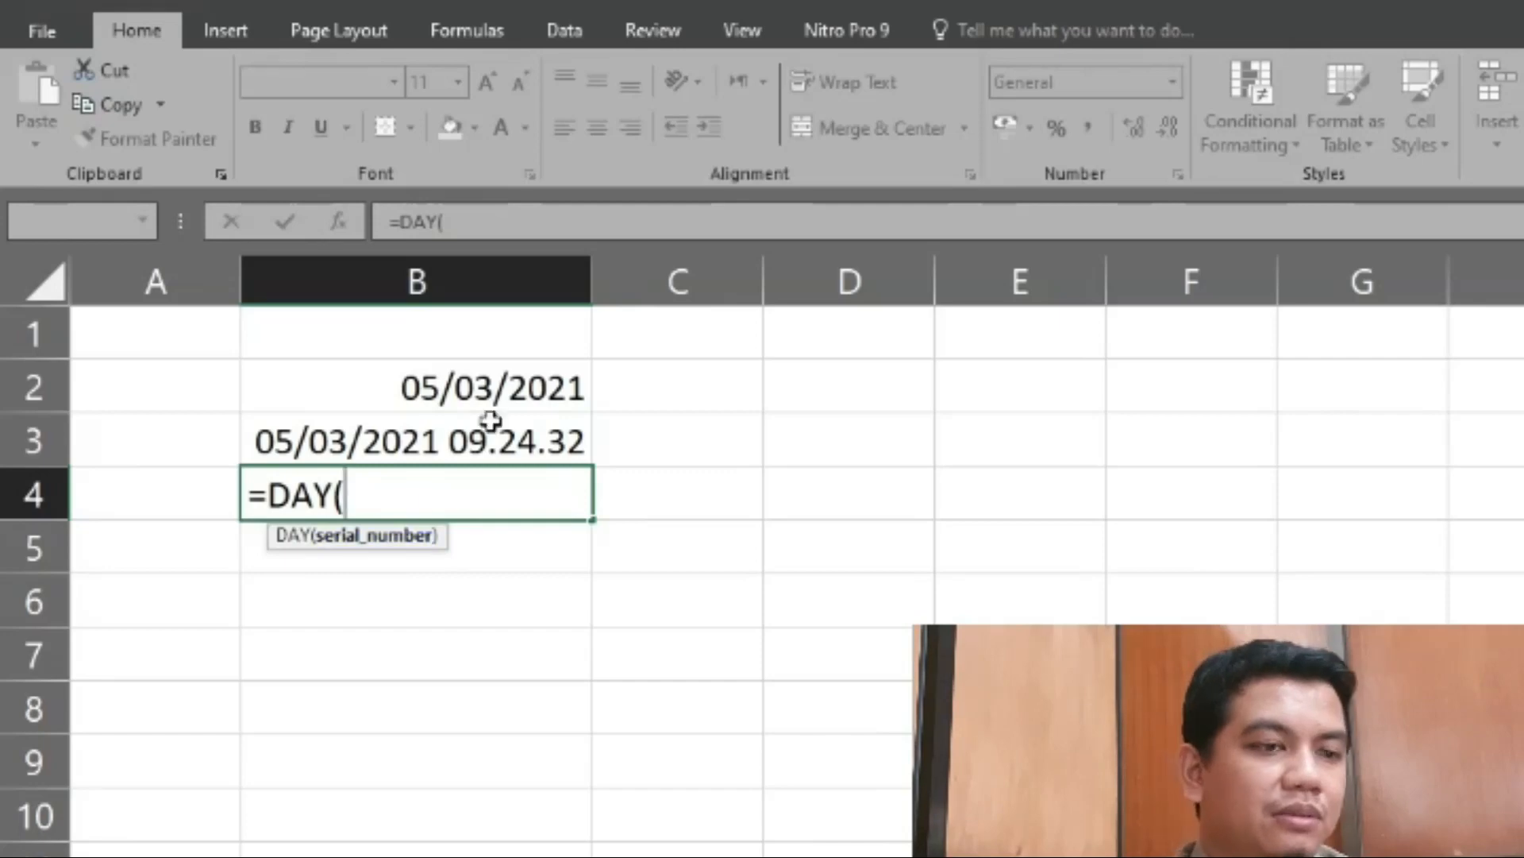
{"action": "key", "text": "Escape"}
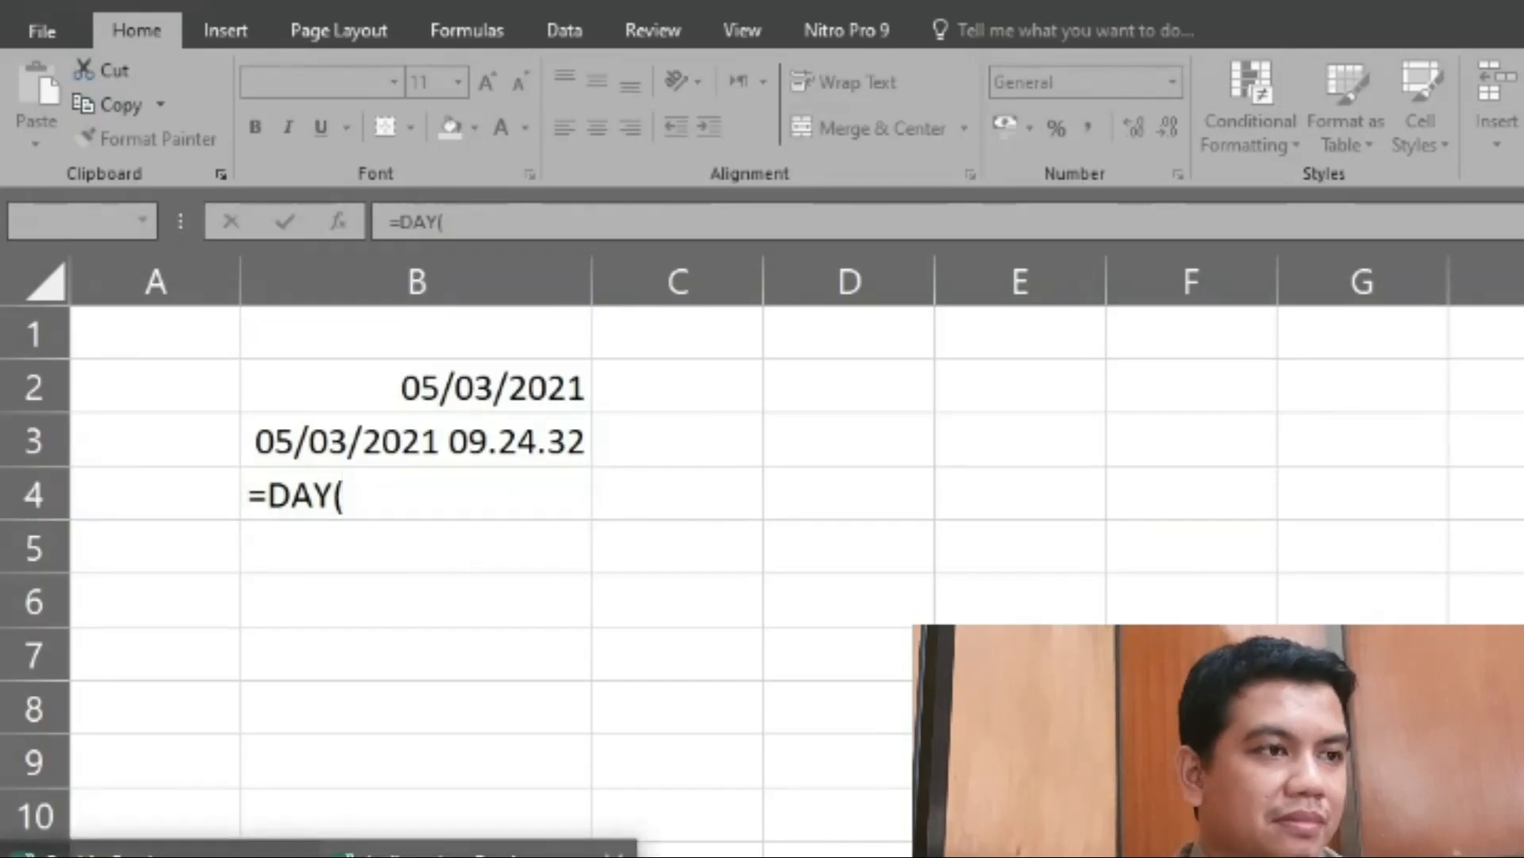
{"action": "left_click", "coordinate": [392, 852]}
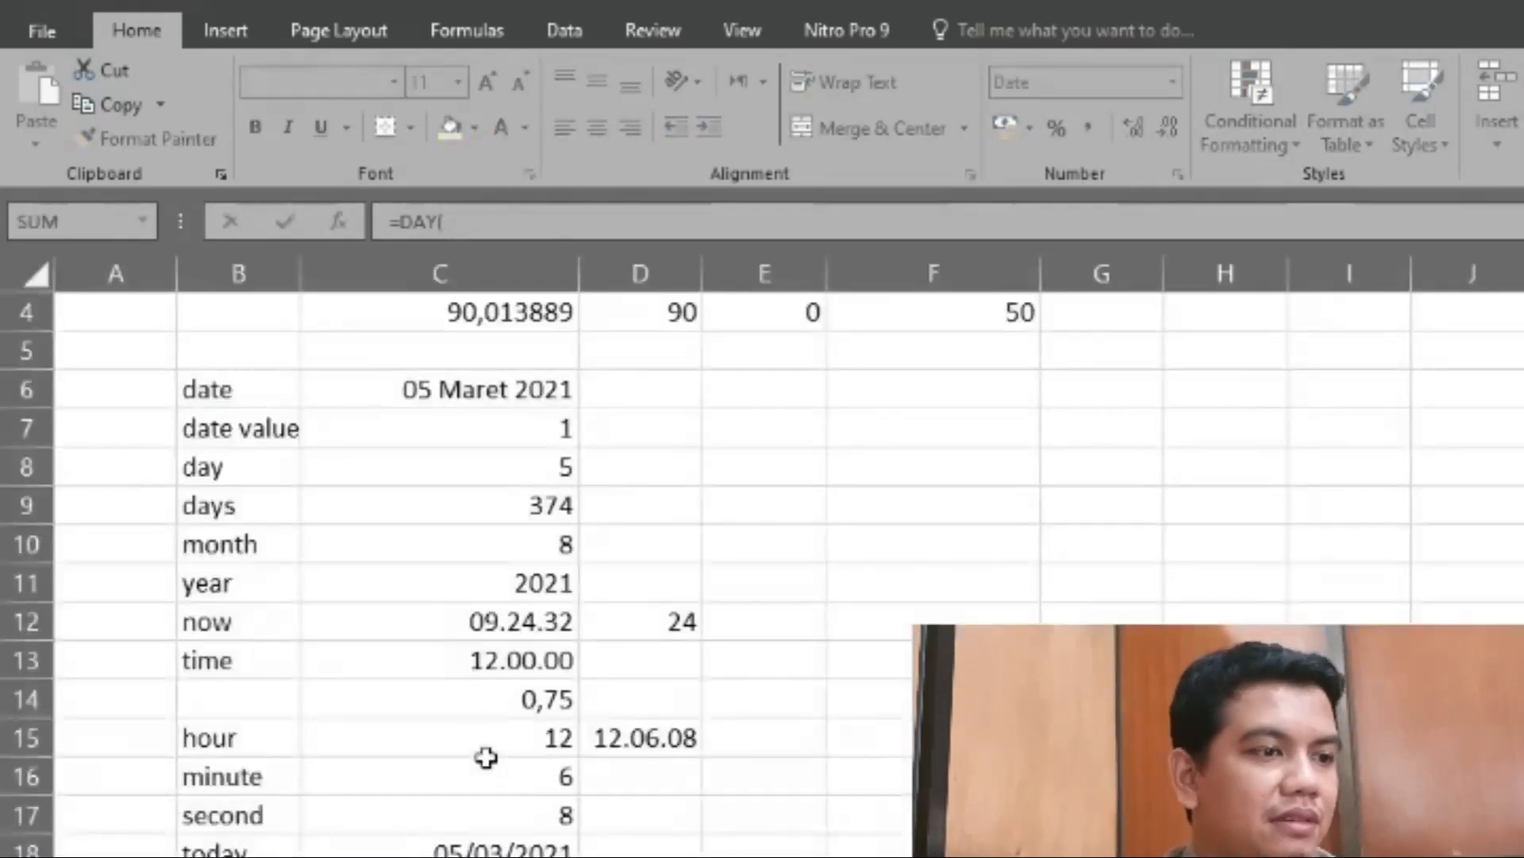
{"action": "left_click", "coordinate": [454, 401]}
{"action": "mouse_move", "coordinate": [319, 855]}
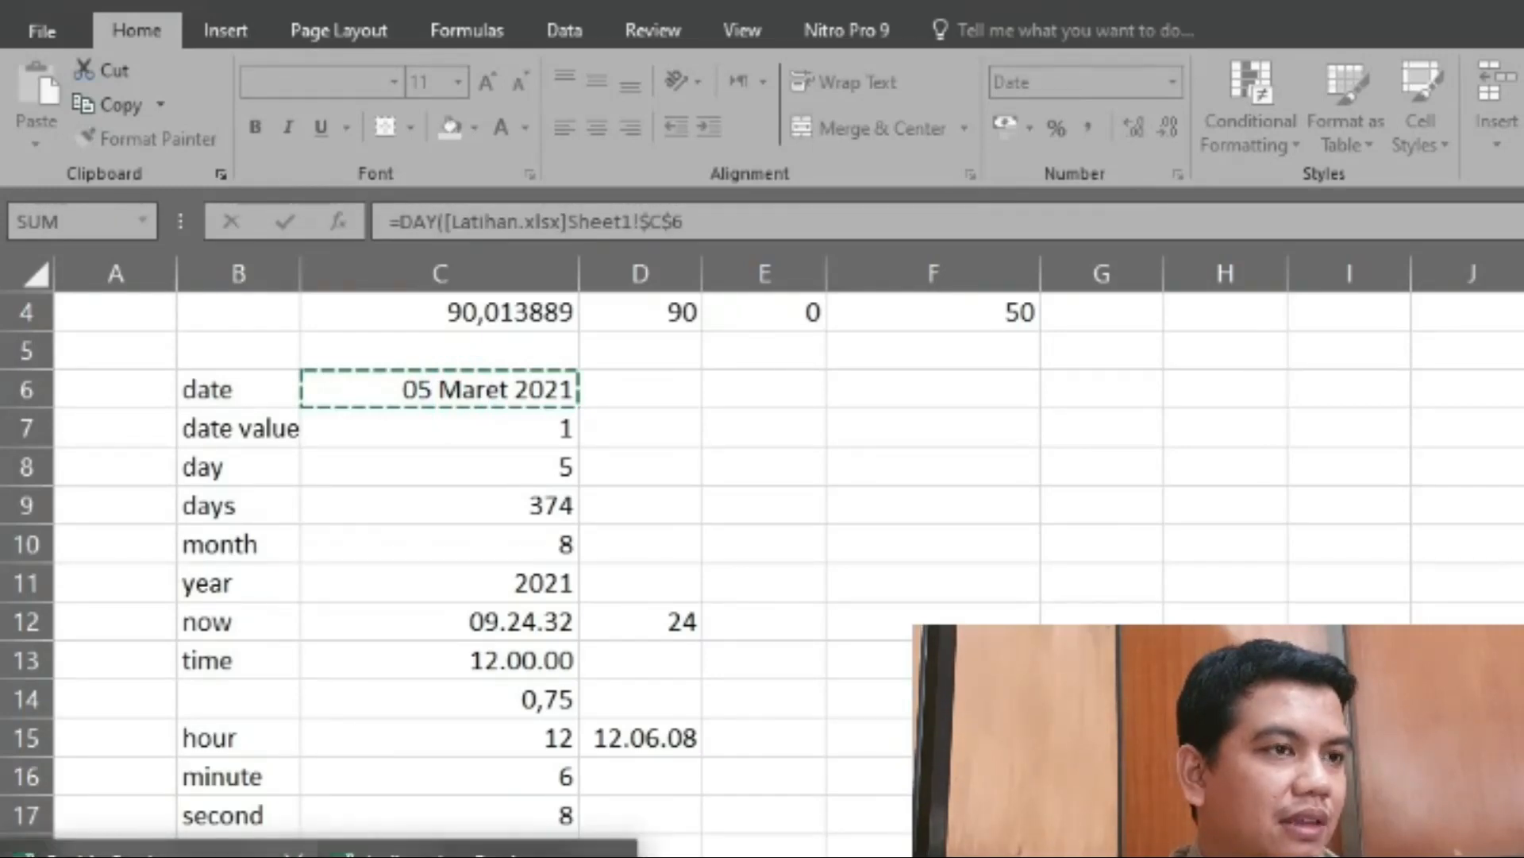
{"action": "left_click", "coordinate": [159, 852]}
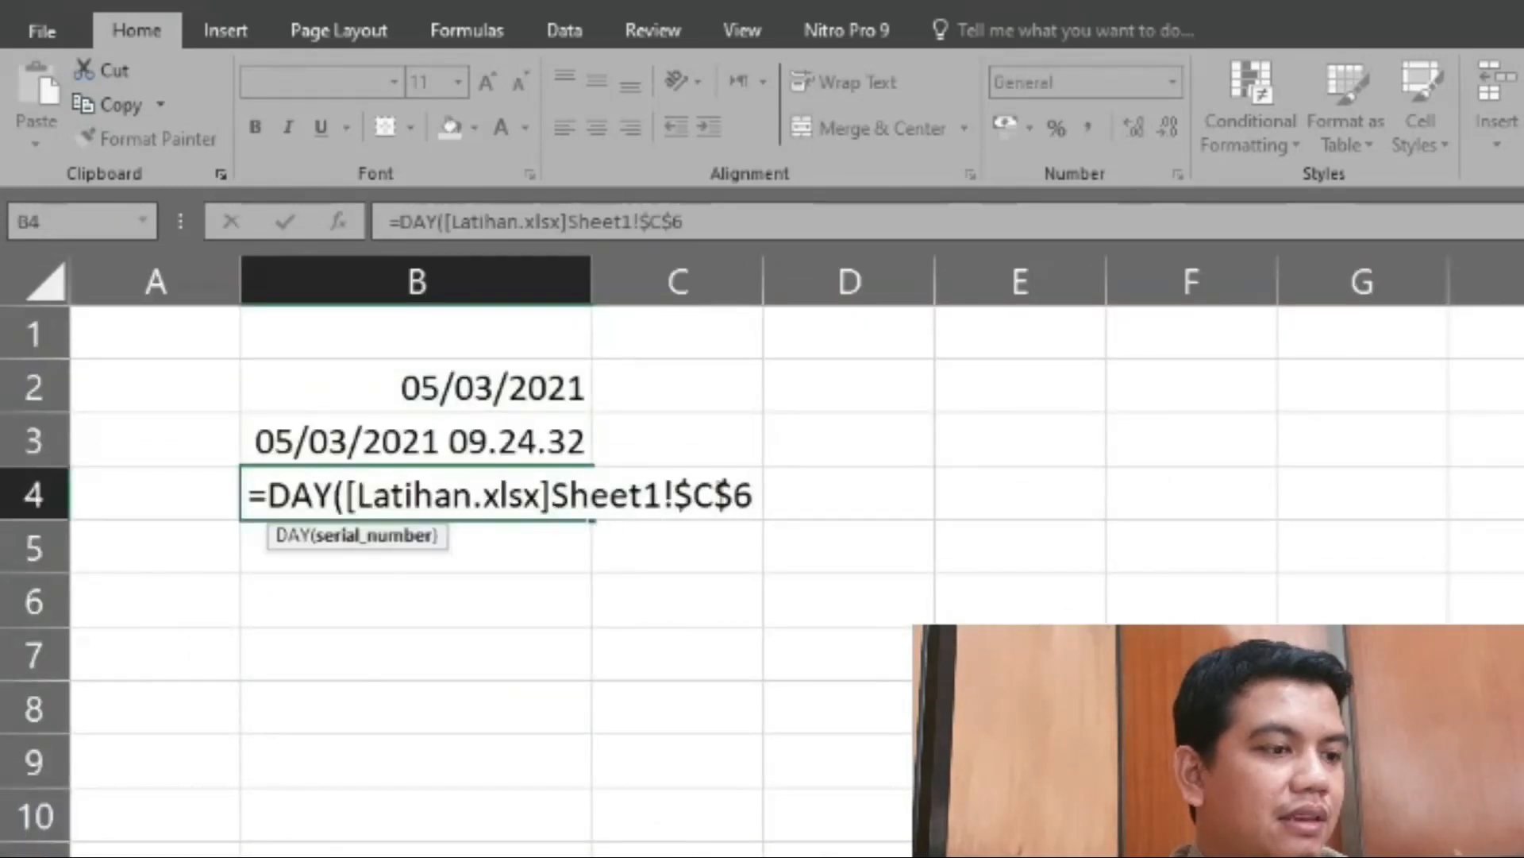
{"action": "left_click_drag", "start_coordinate": [742, 497], "coordinate": [349, 505]}
{"action": "key", "text": "BackSpace"}
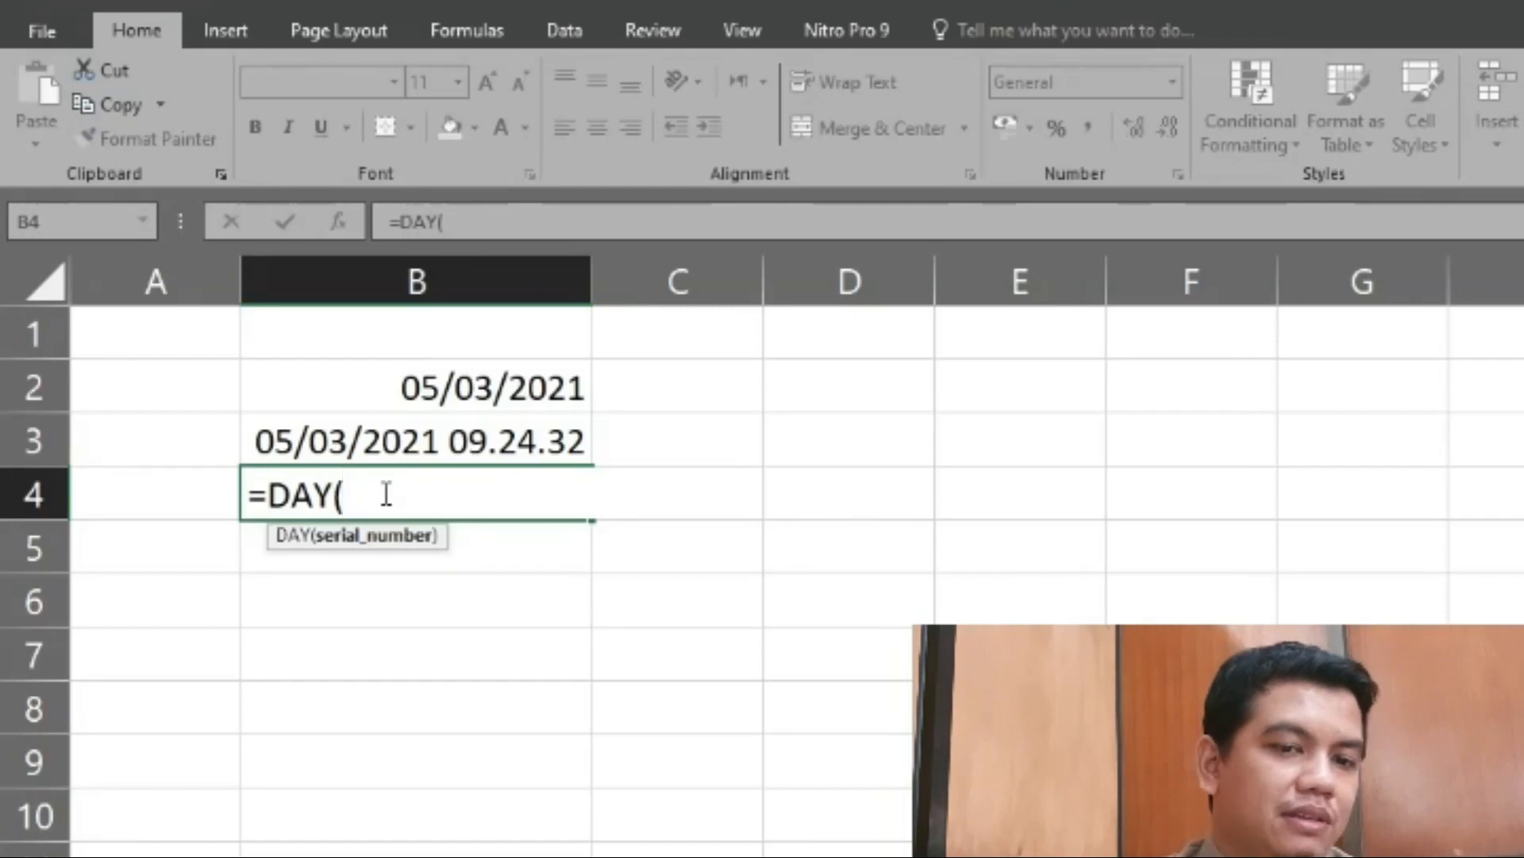
- Complete the formula in cell B4 as =DAY(TODAY()) to return the day of the current date
{"action": "left_click", "coordinate": [386, 494]}
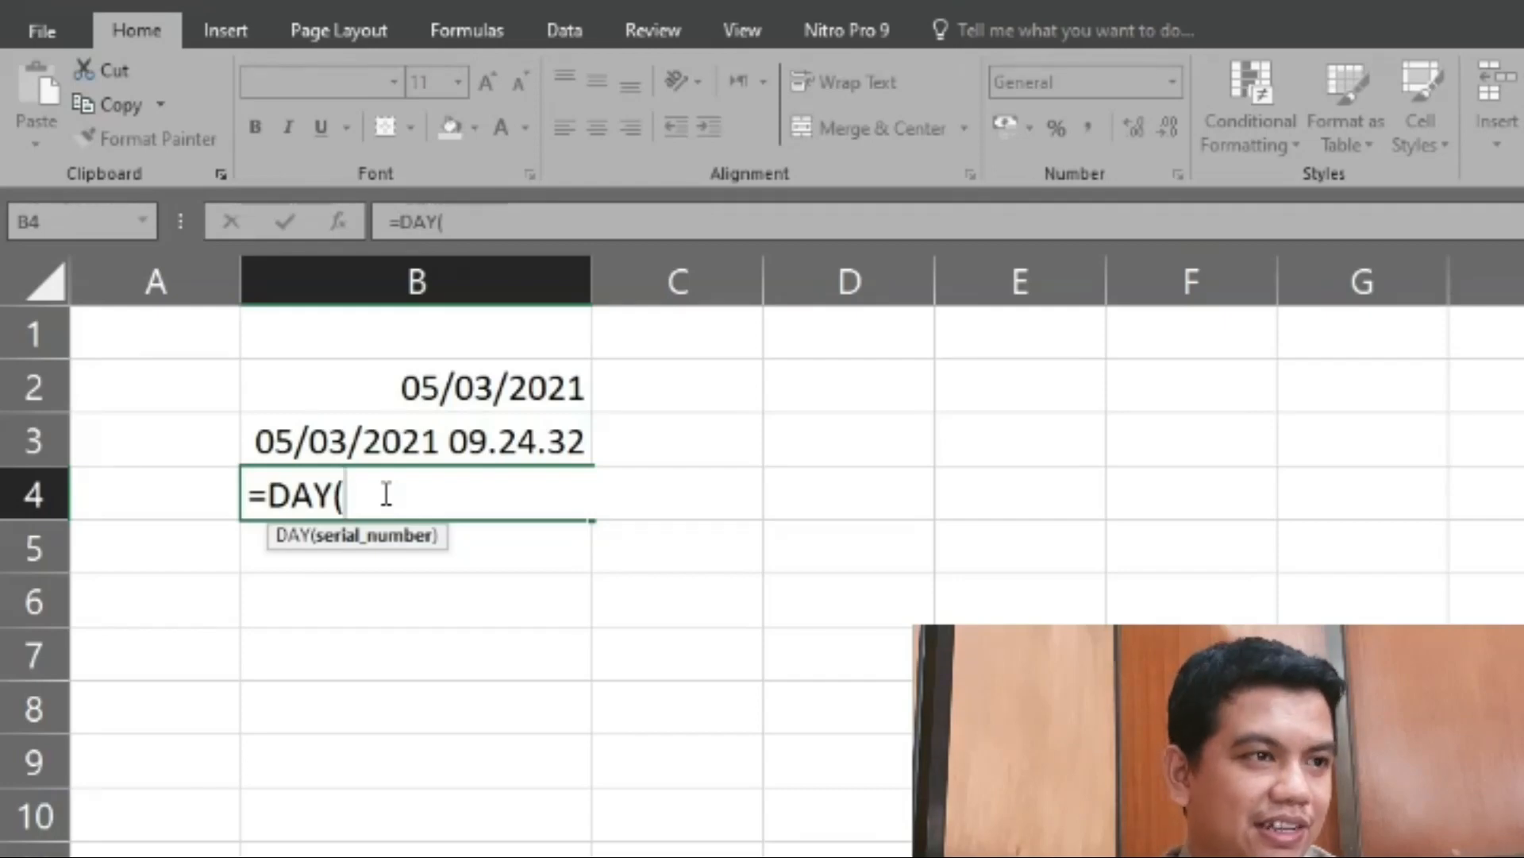
{"action": "type", "text": "today"}
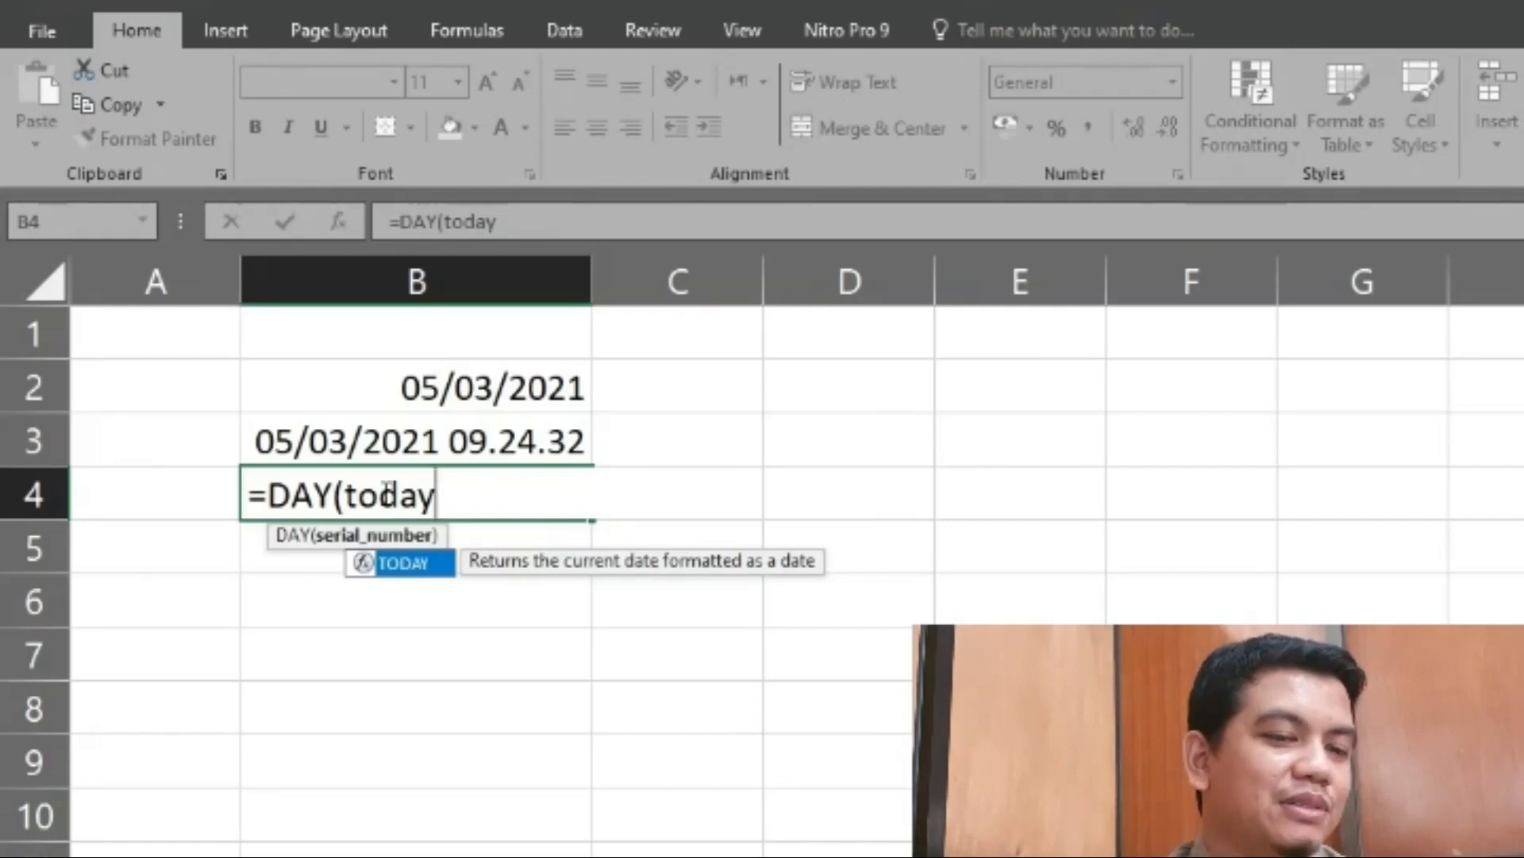
{"action": "type", "text": "())"}
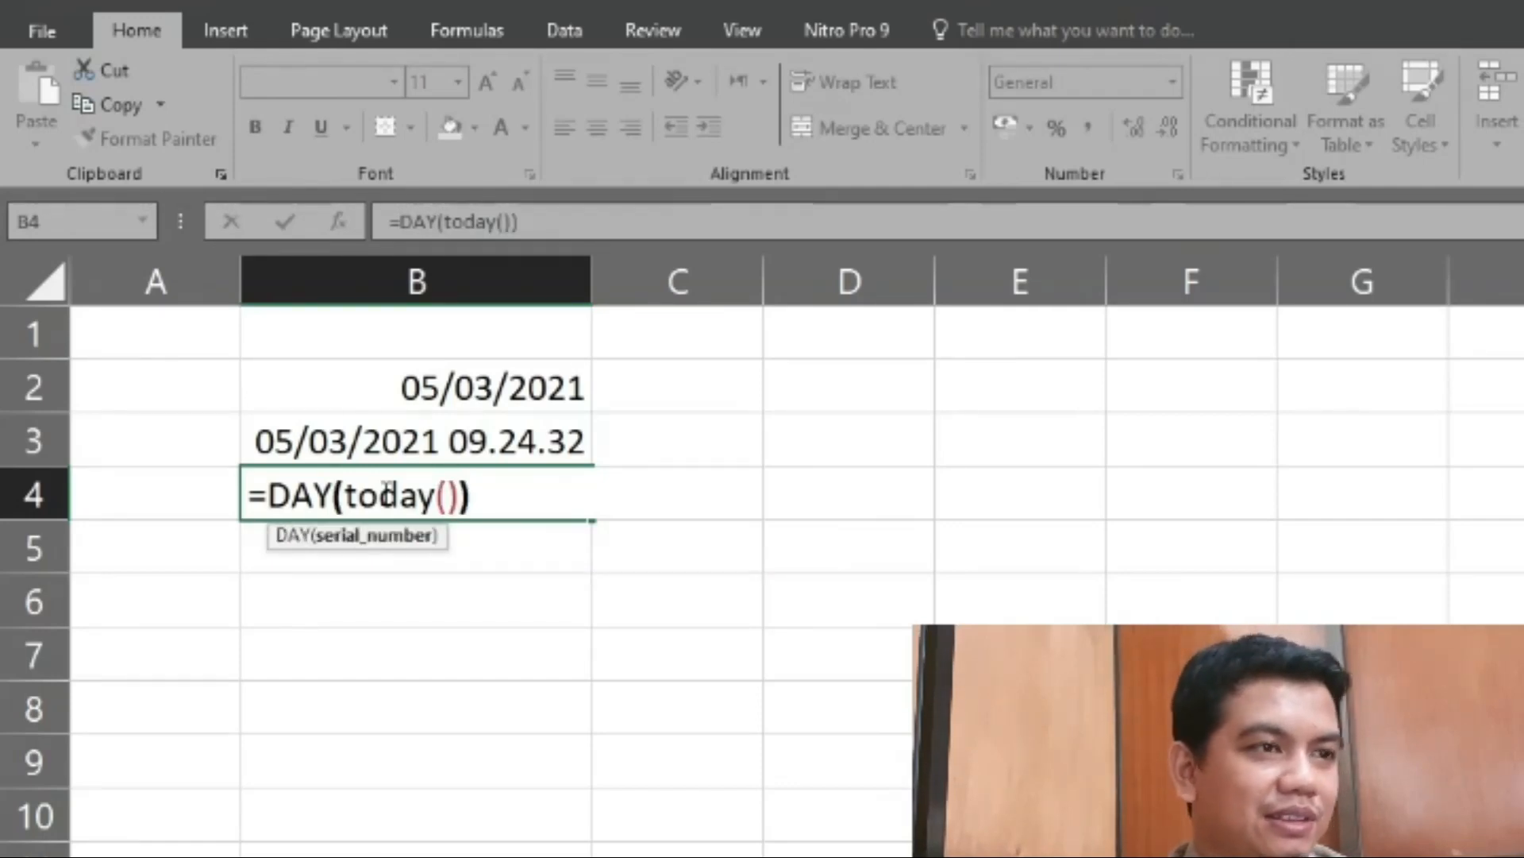
{"action": "key", "text": "Return"}
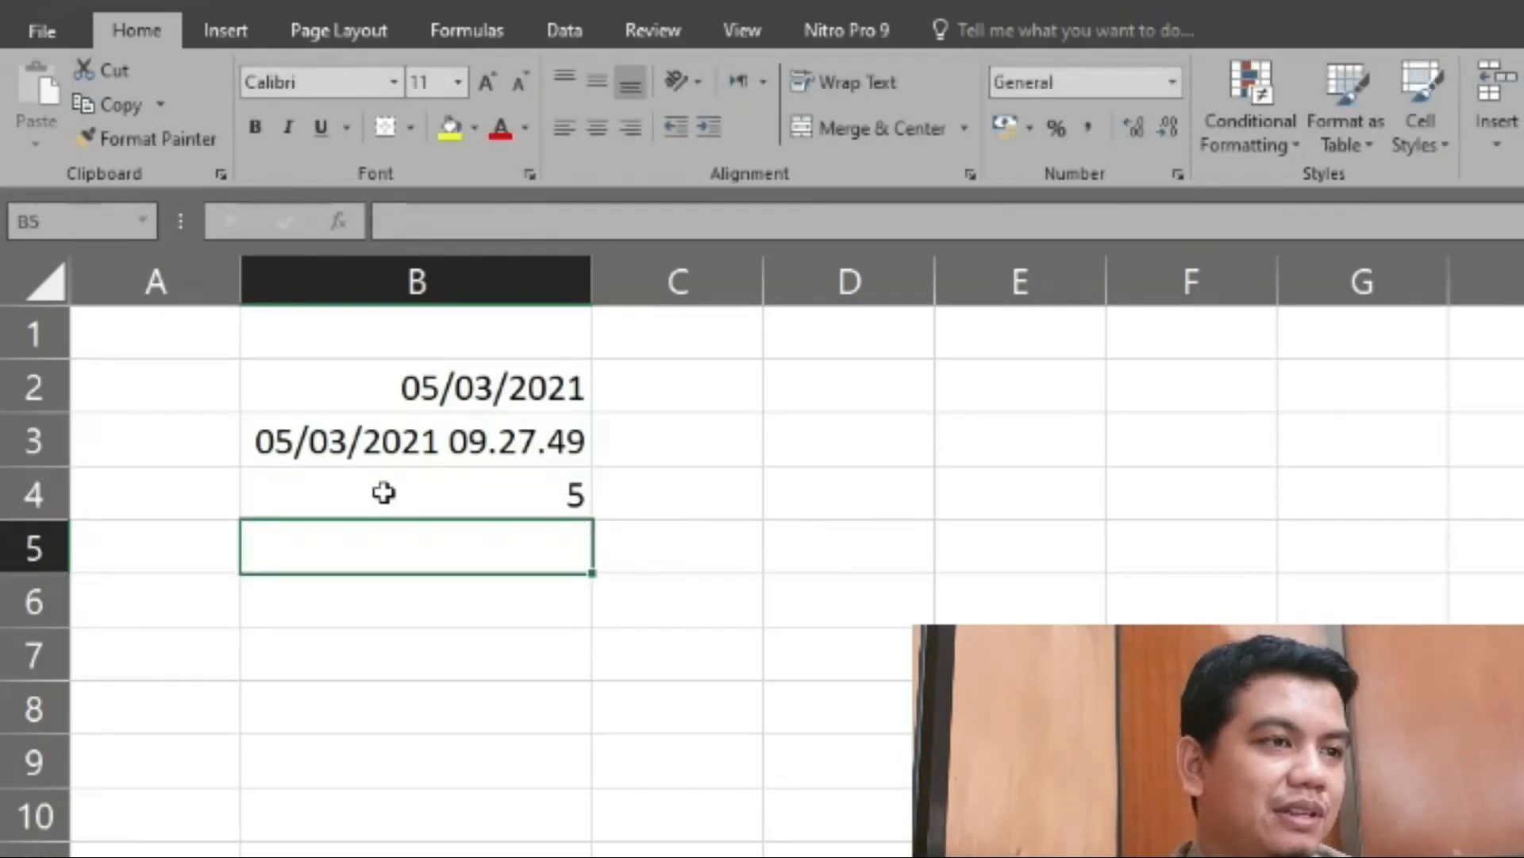
{"action": "left_click", "coordinate": [383, 493]}
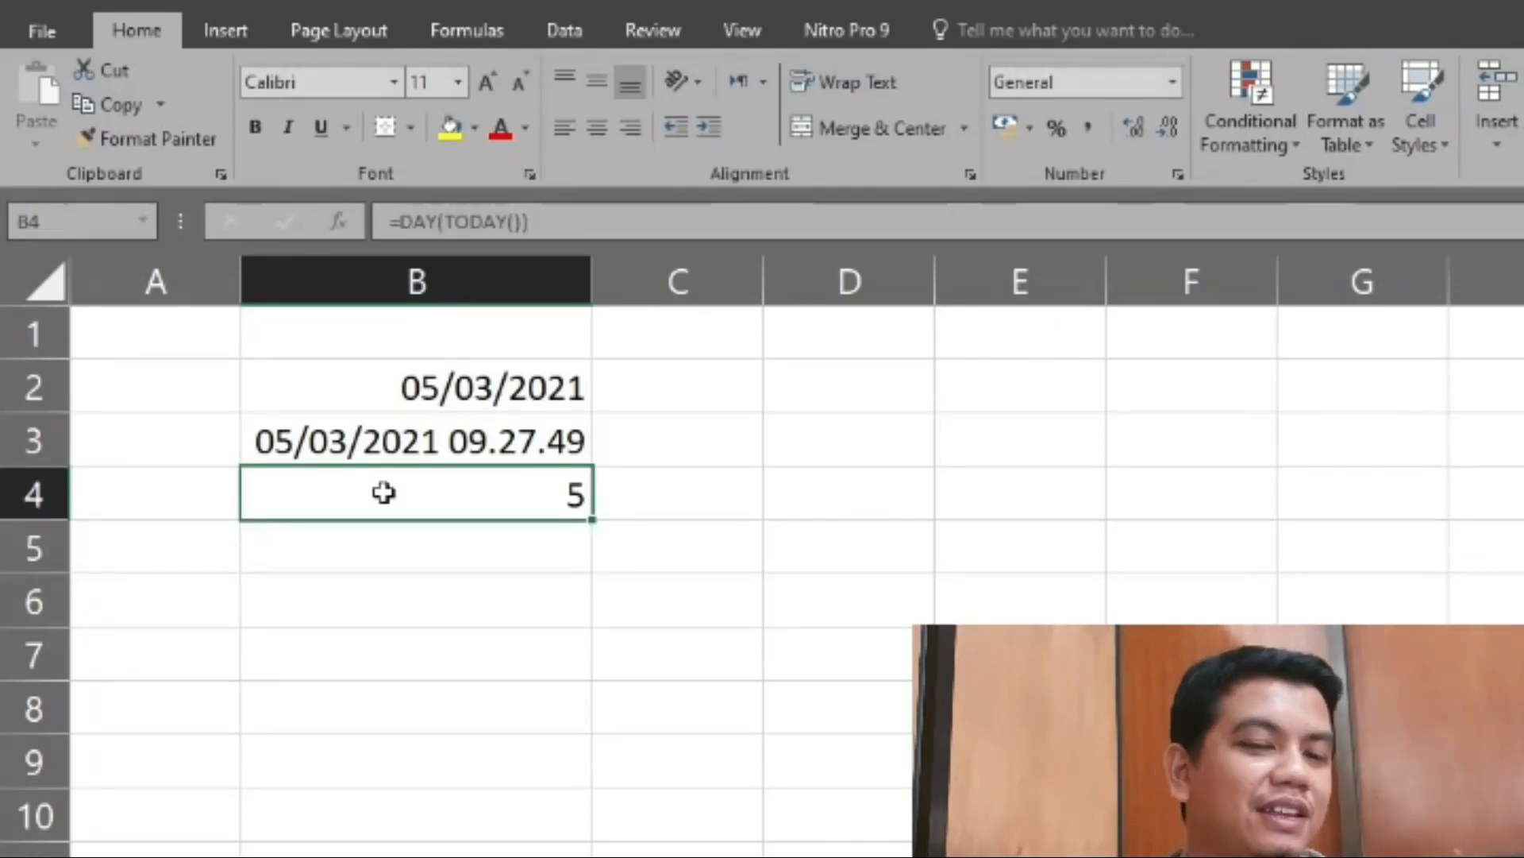
{"action": "key", "text": "Return"}
{"action": "left_click", "coordinate": [383, 493]}
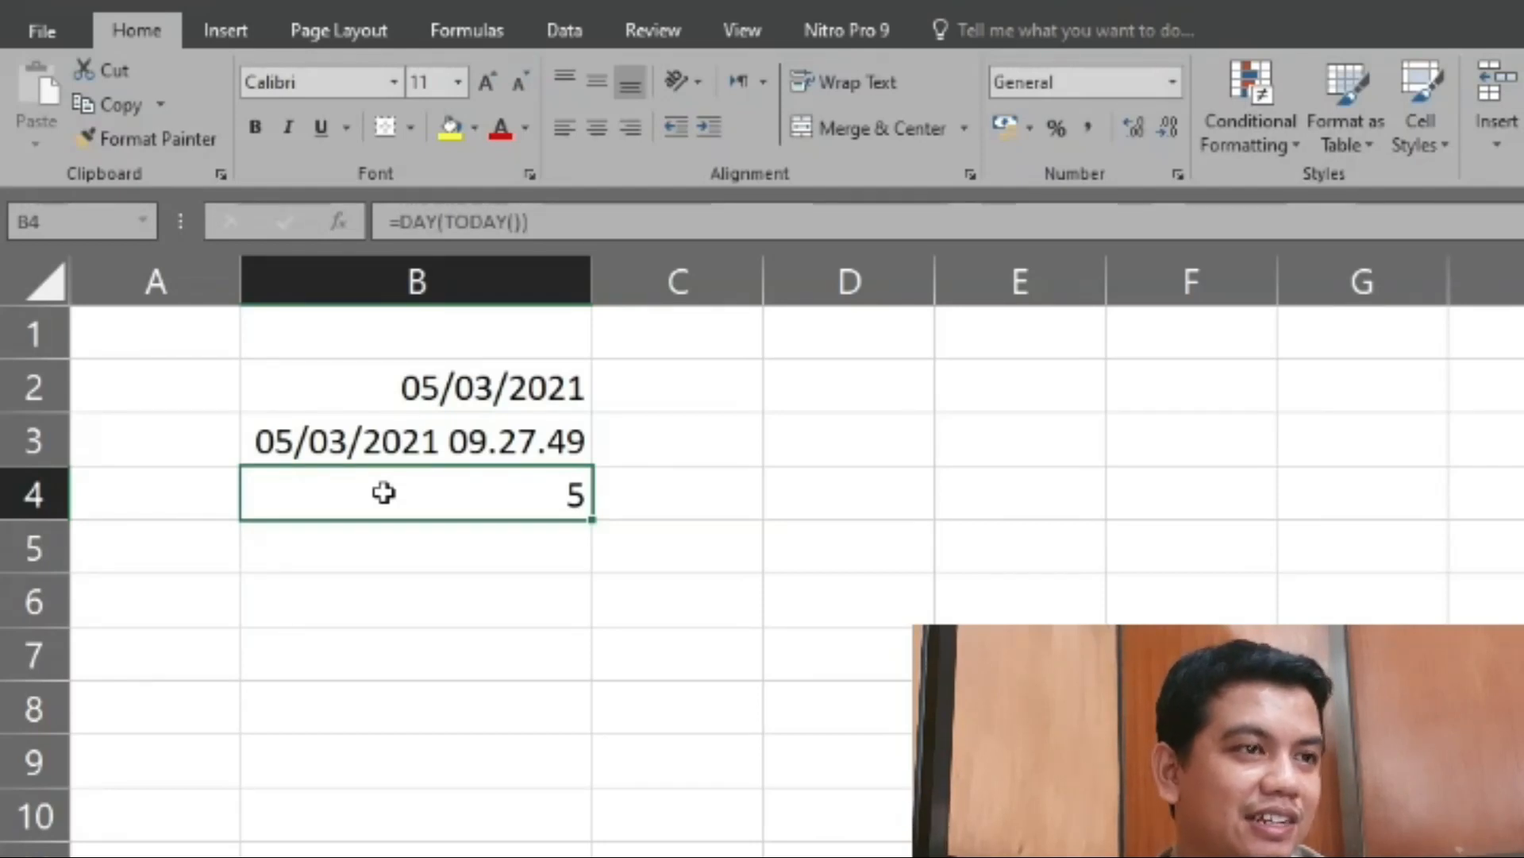
- Enter the formula =MONTH(TODAY()) in cell B5 to return the month of the current date
{"action": "key", "text": "Return"}
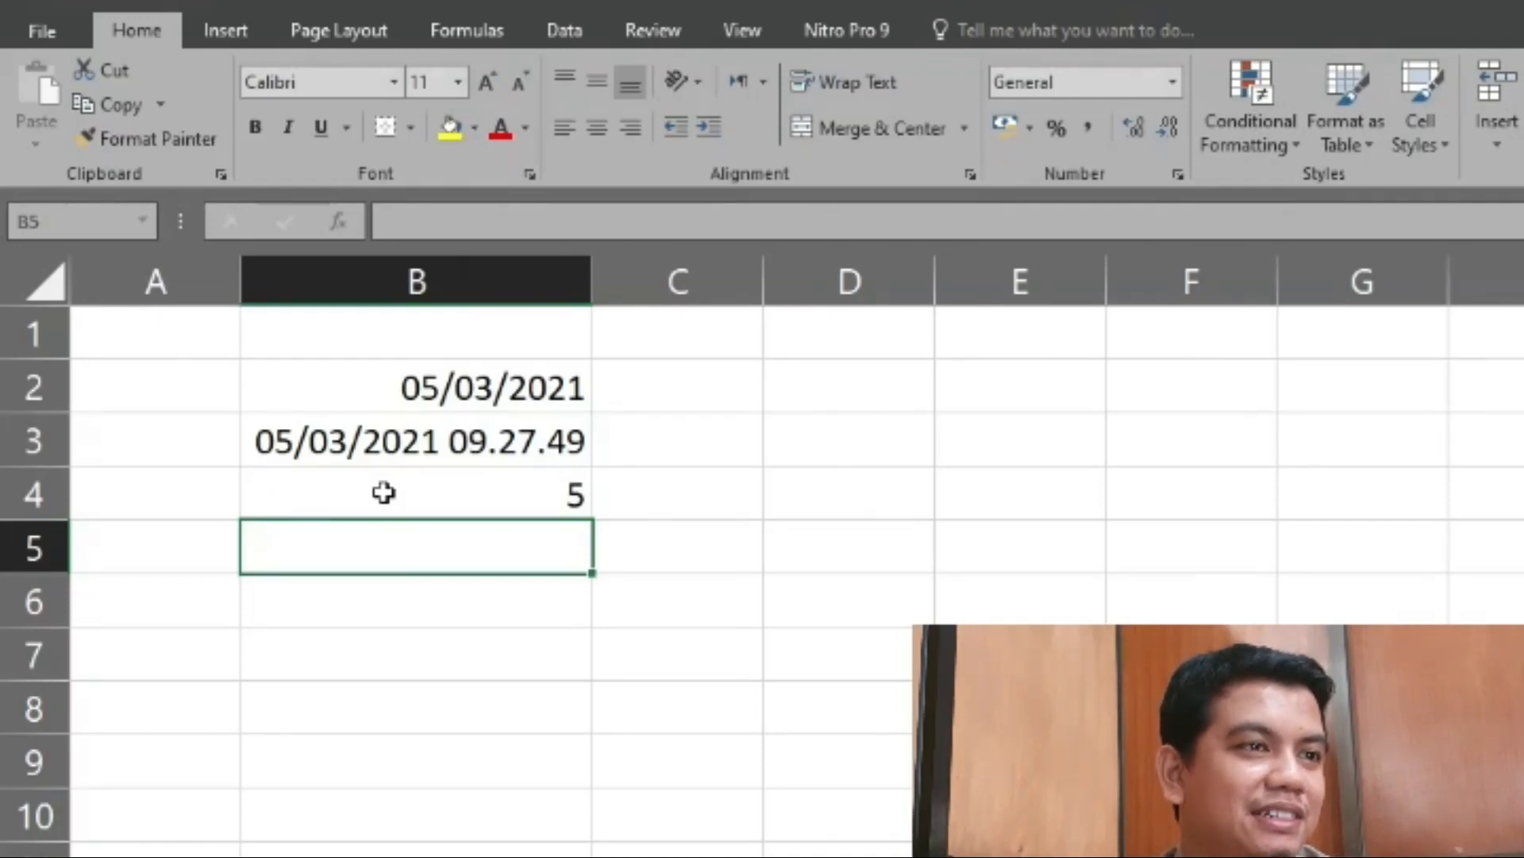
{"action": "type", "text": "="}
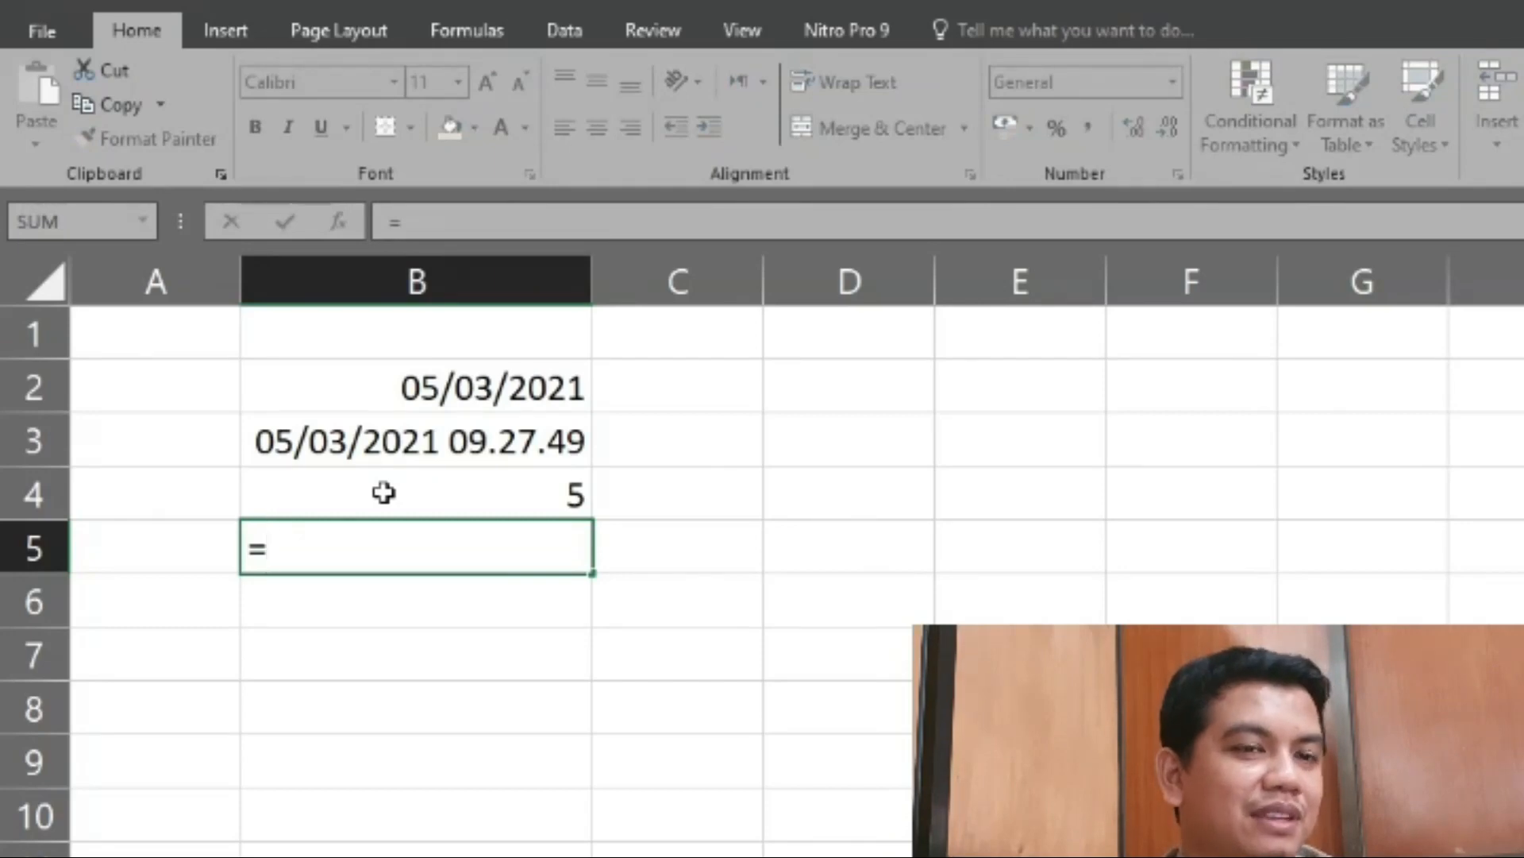
{"action": "type", "text": "mont"}
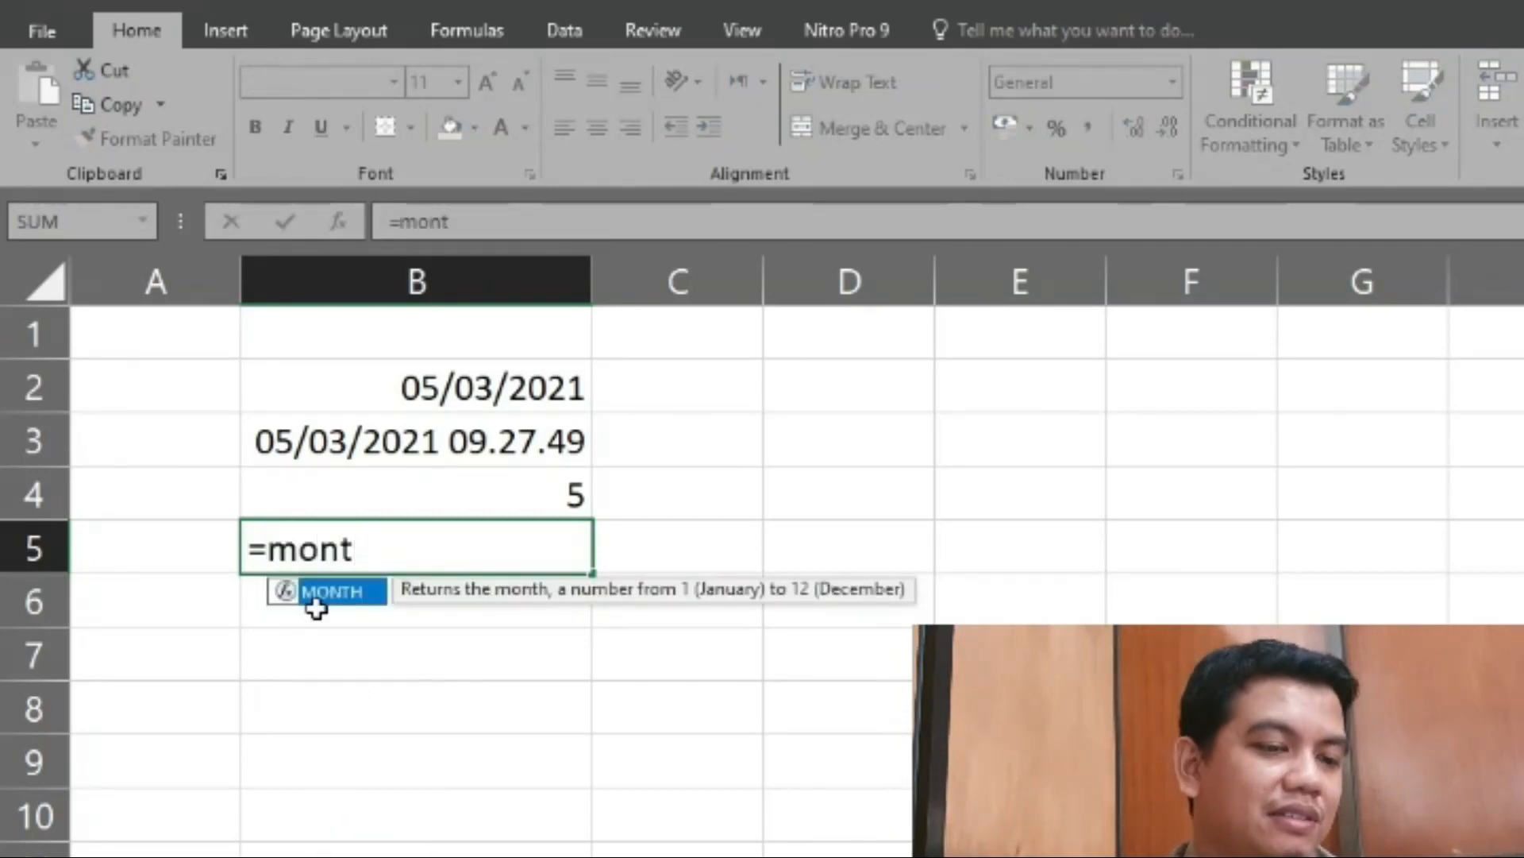
{"action": "left_click", "coordinate": [335, 592]}
{"action": "left_click", "coordinate": [335, 591]}
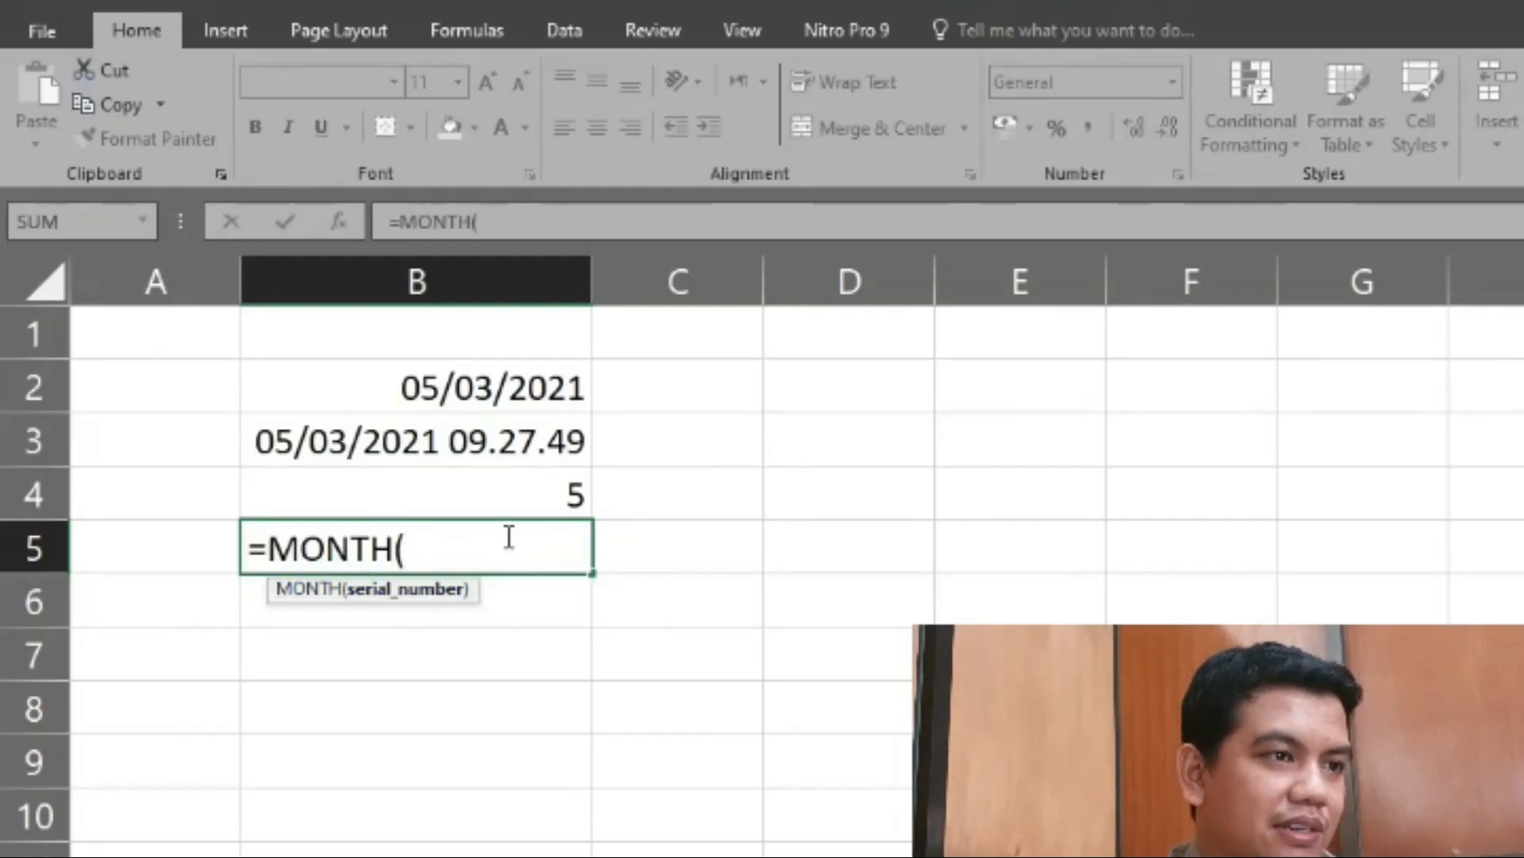
{"action": "type", "text": "today"}
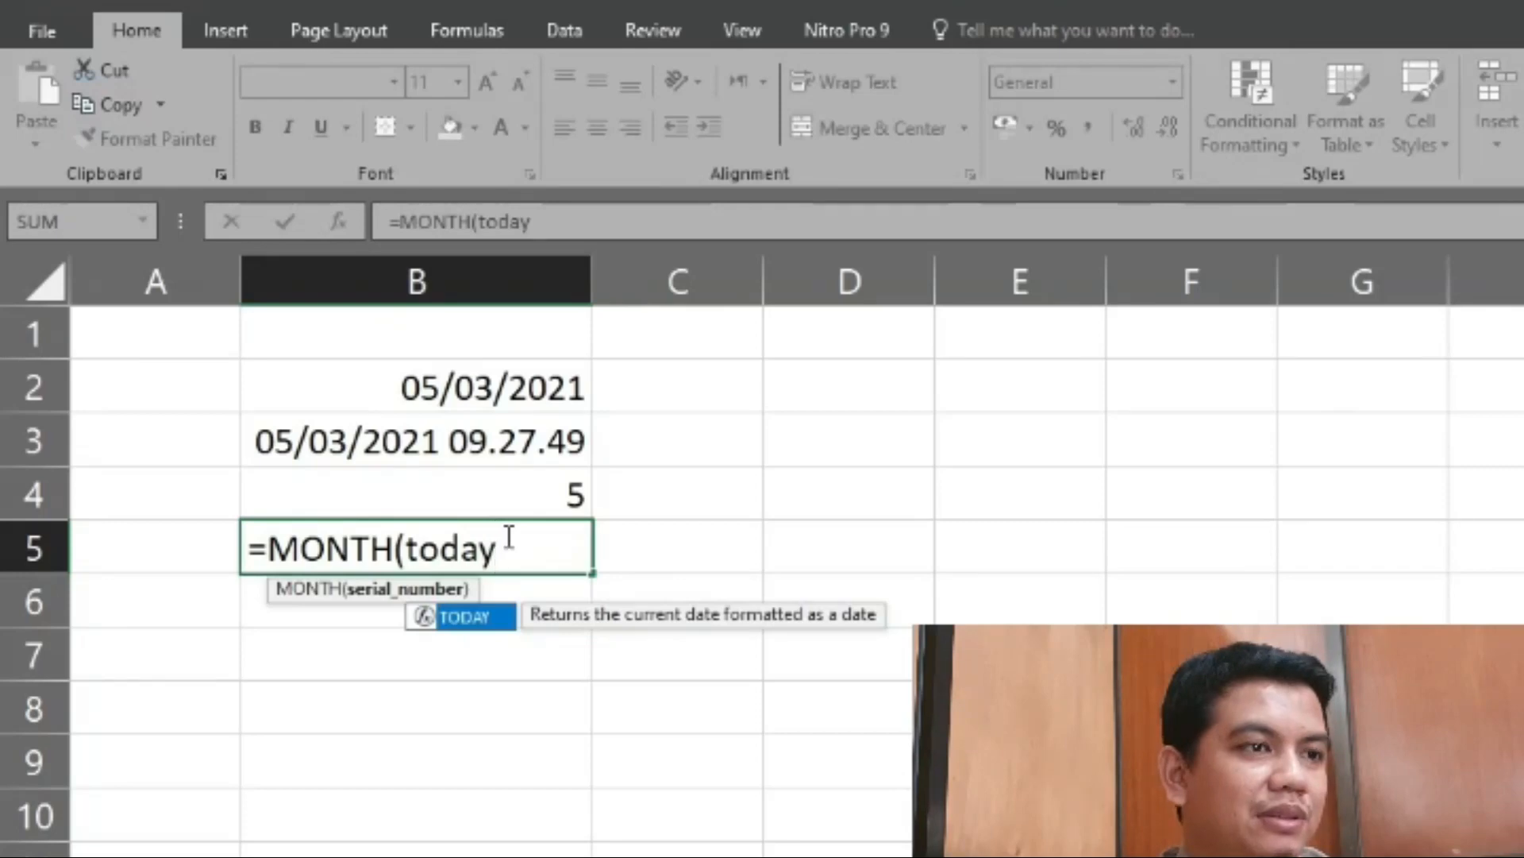
{"action": "type", "text": "()"}
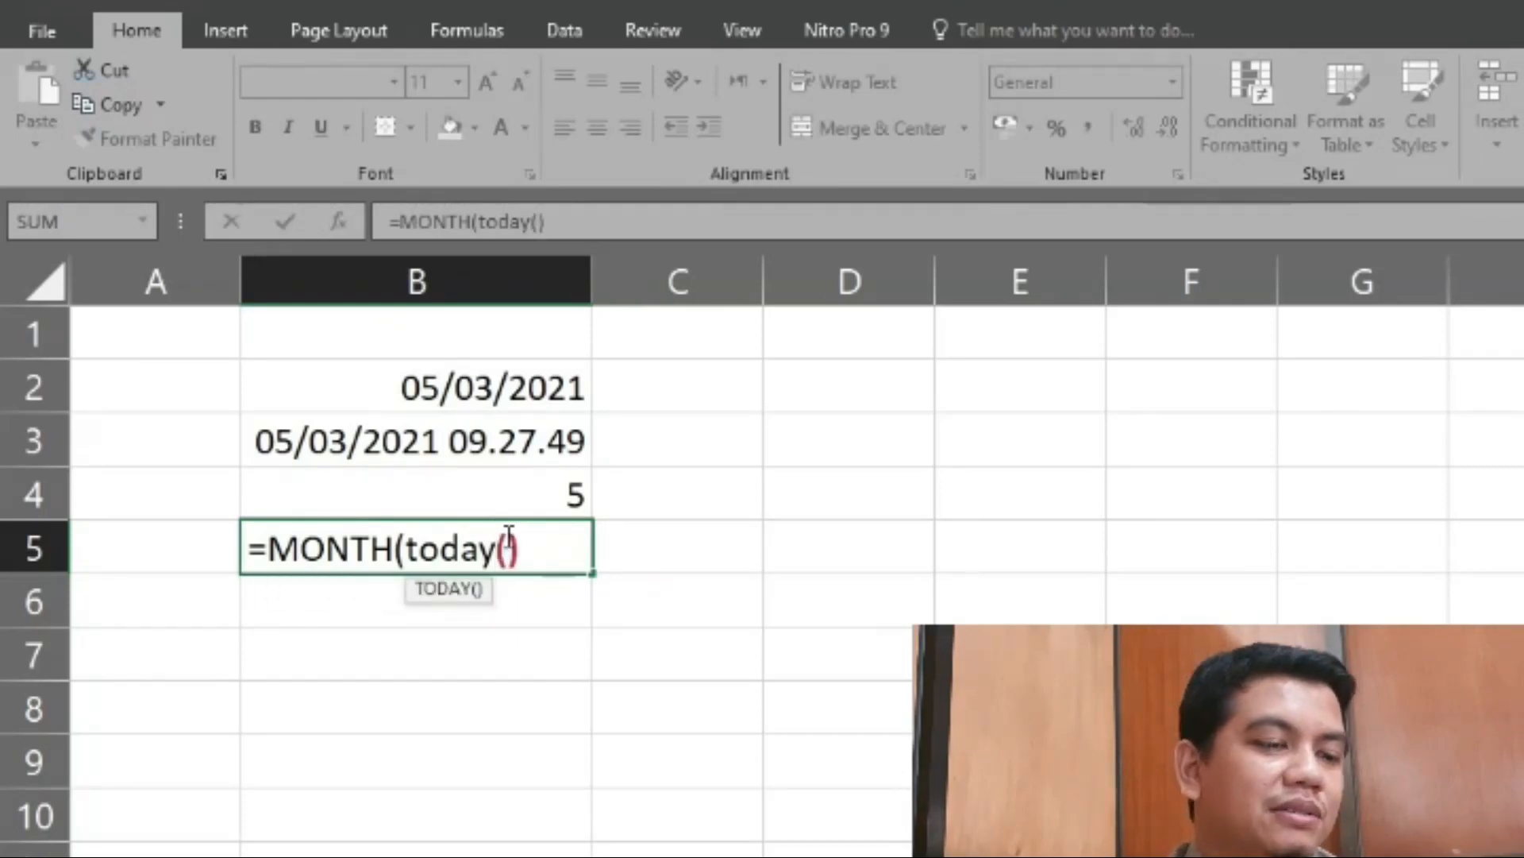
{"action": "type", "text": ")"}
{"action": "key", "text": "Return"}
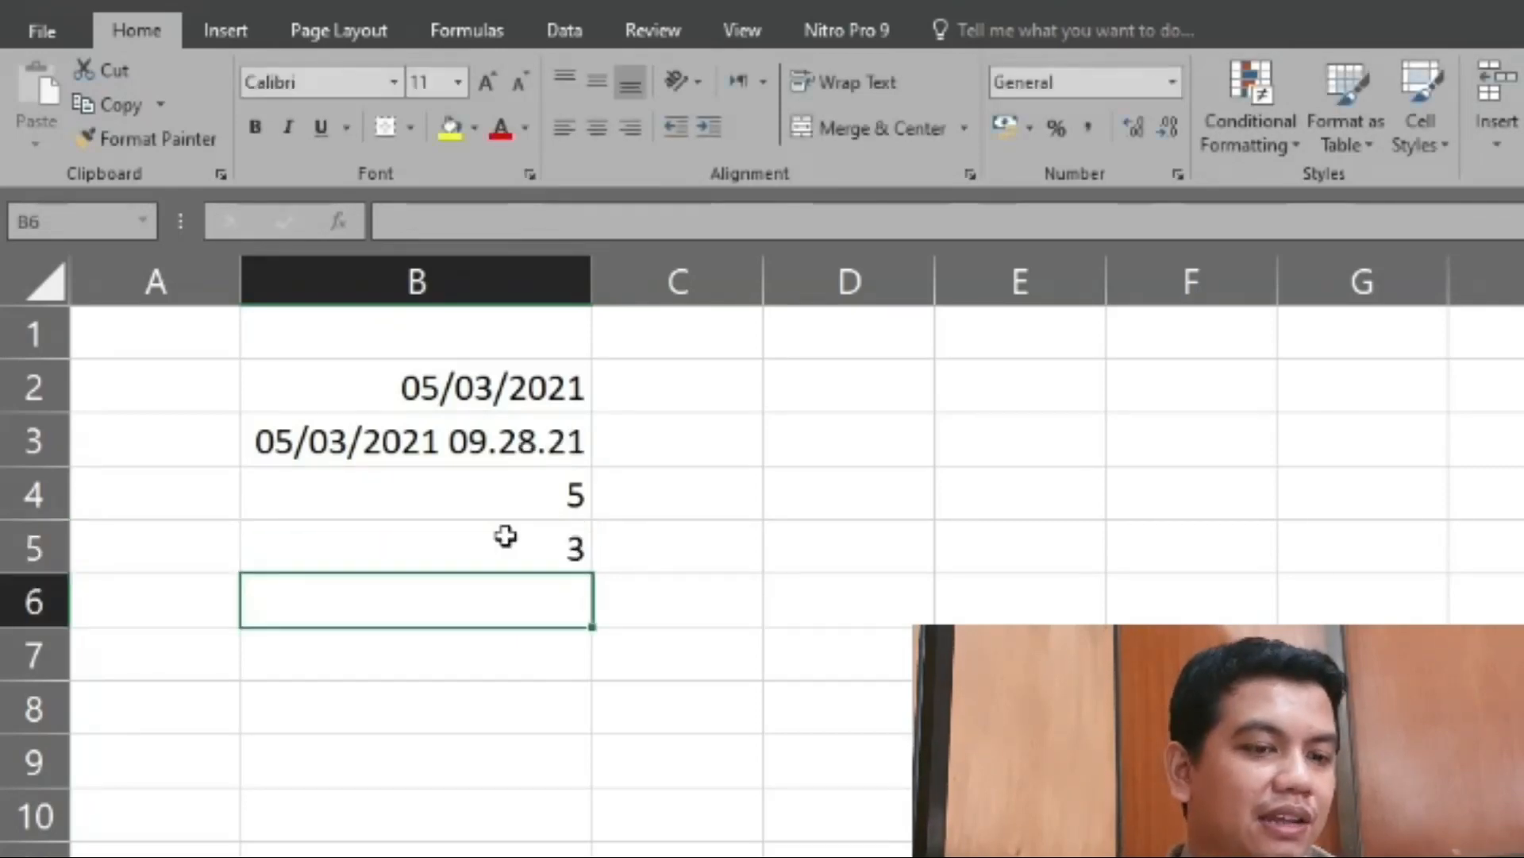
{"action": "left_click", "coordinate": [506, 536]}
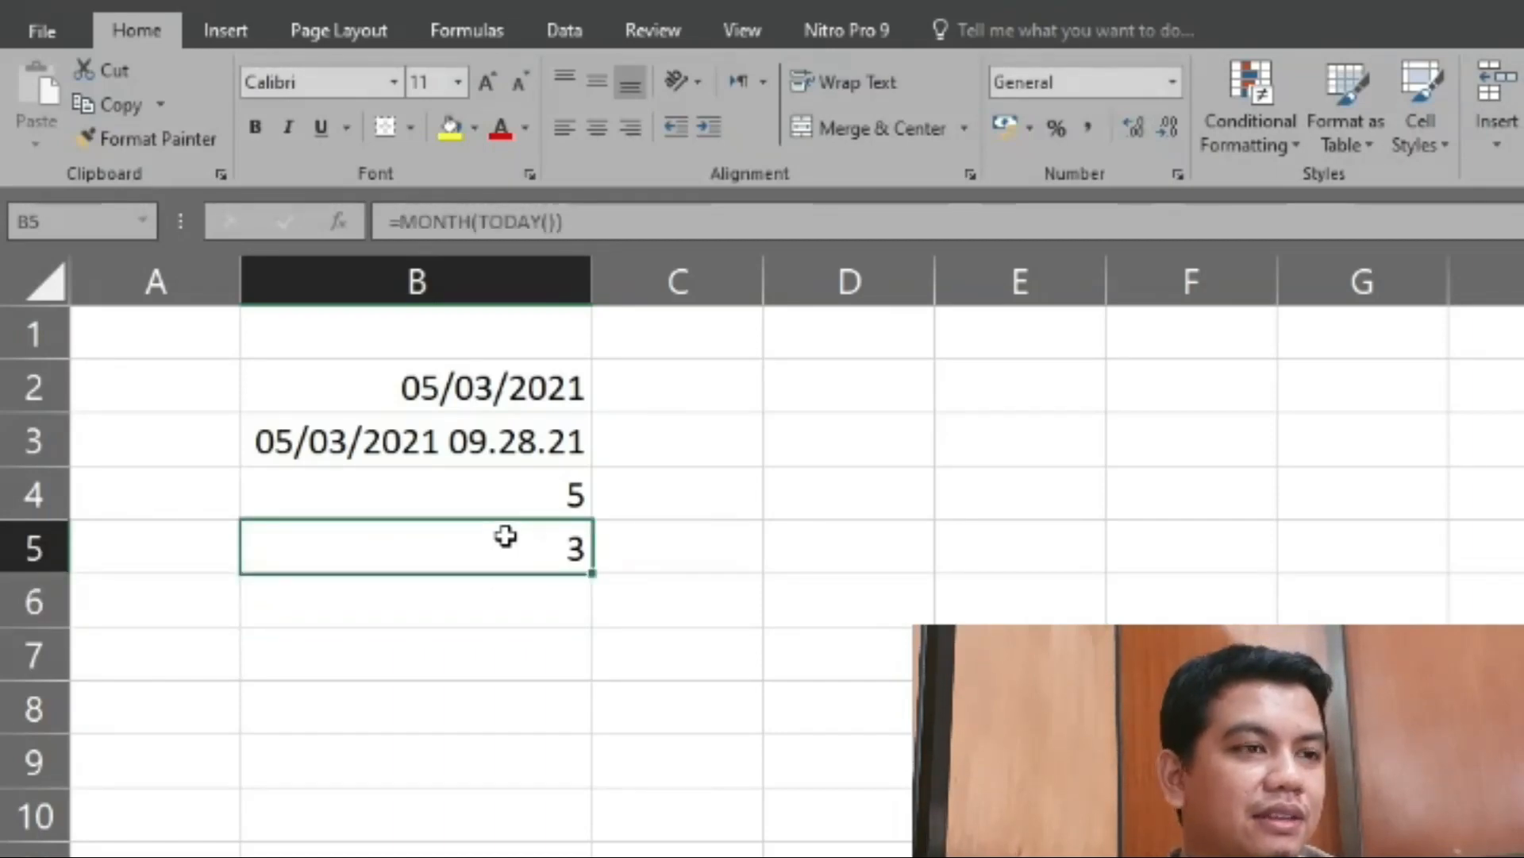
- Enter the formula =YEAR(TODAY()) in cell B6 to return the year of the current date
{"action": "key", "text": "Return"}
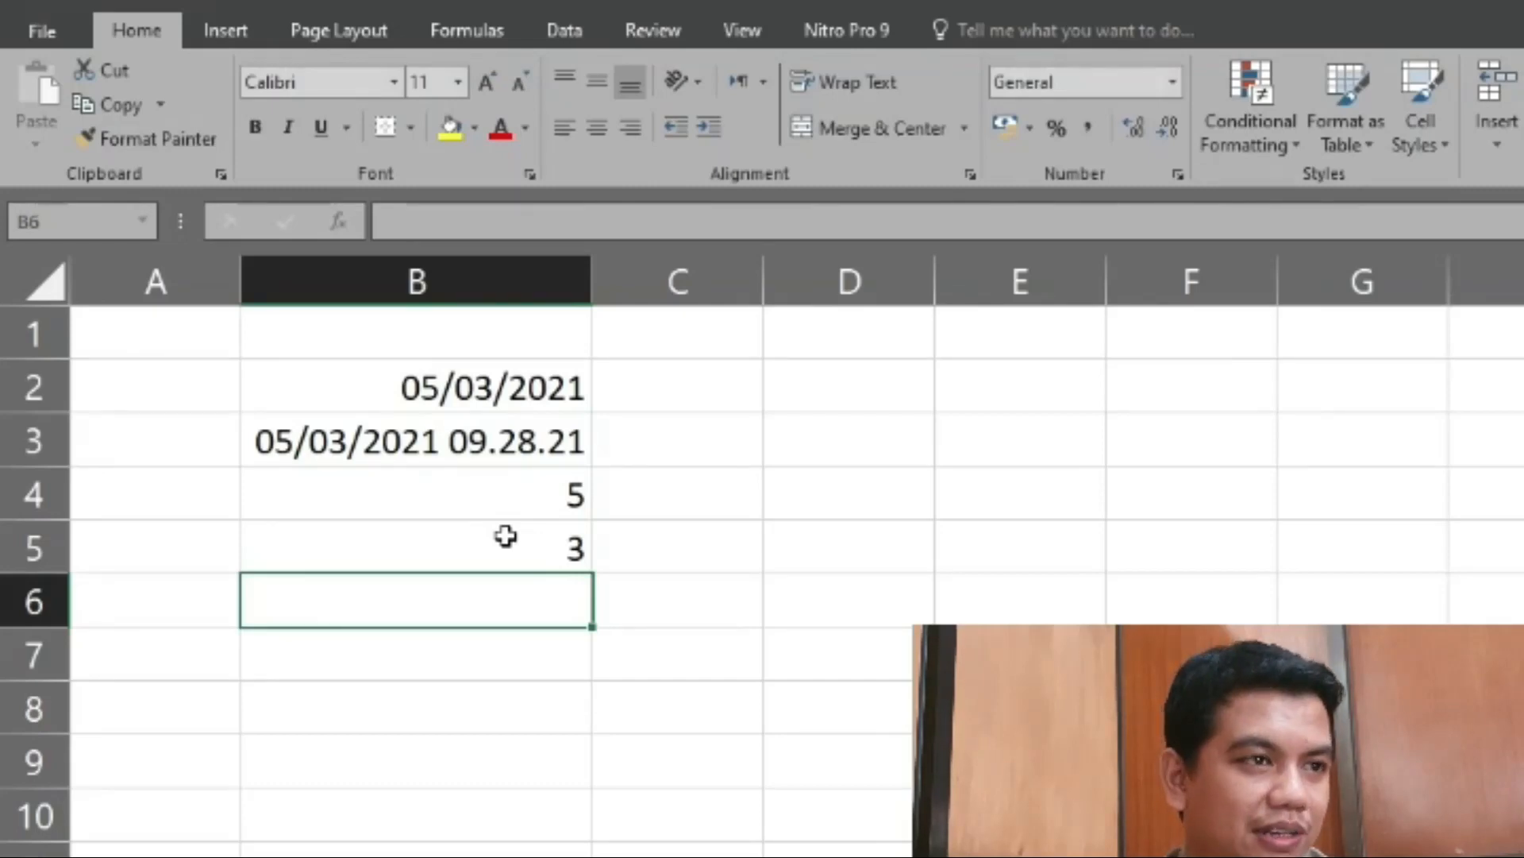
{"action": "type", "text": "="}
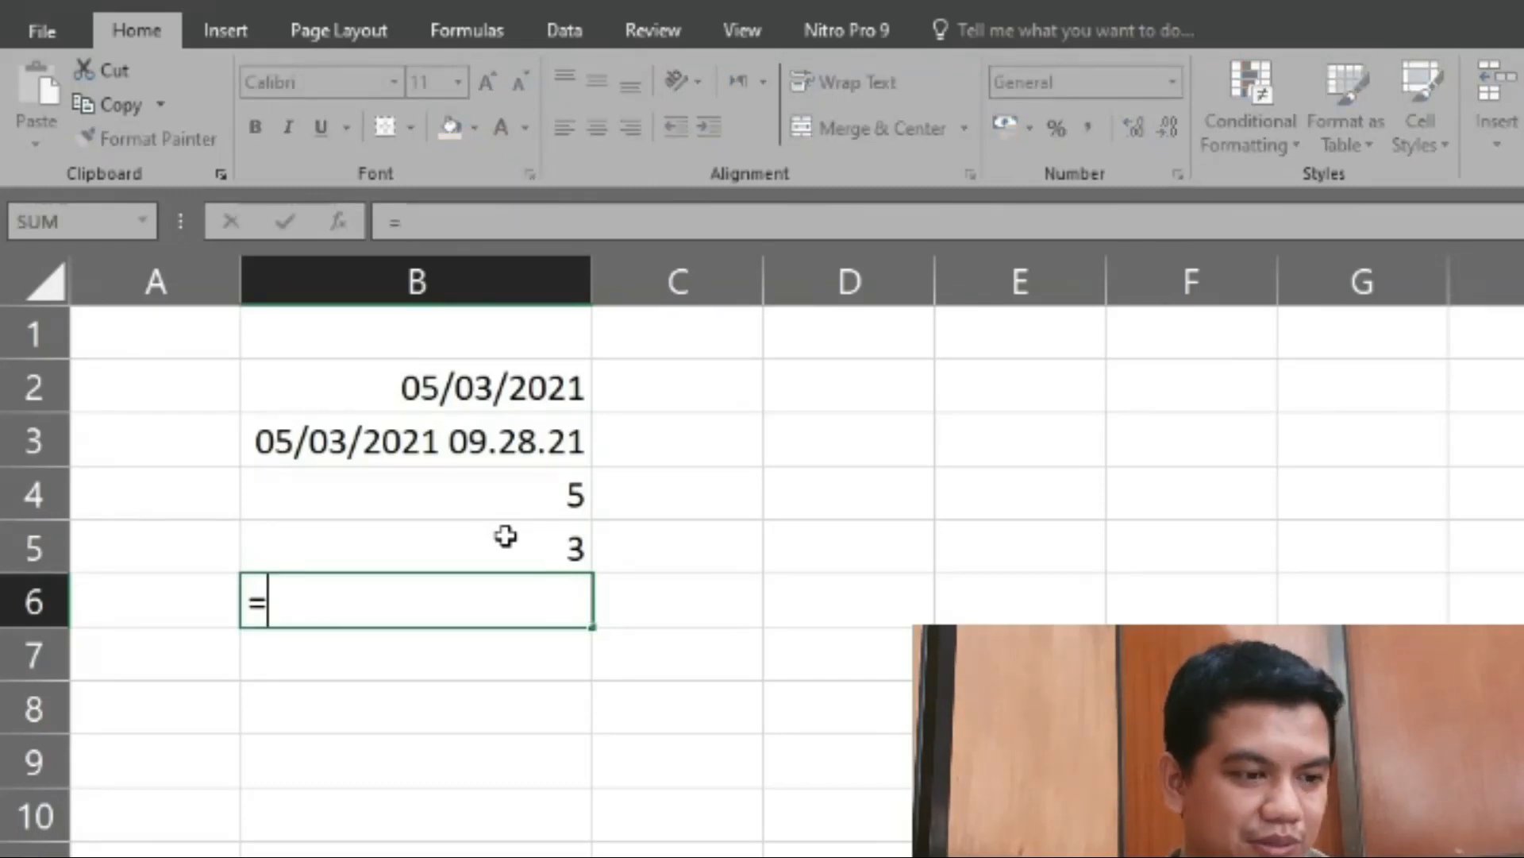
{"action": "type", "text": "year"}
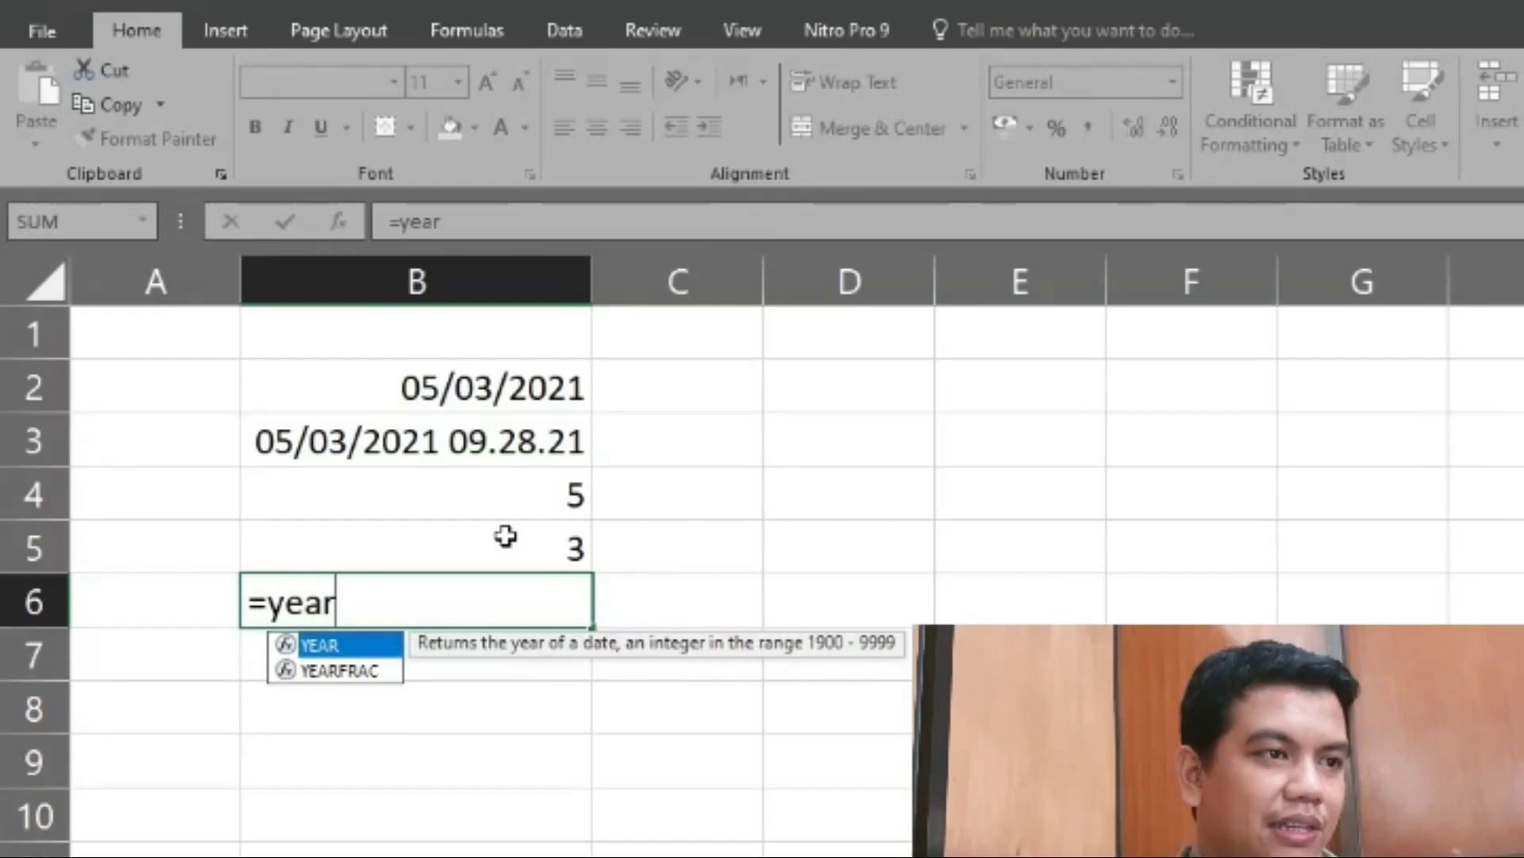
{"action": "type", "text": "s"}
{"action": "key", "text": "BackSpace"}
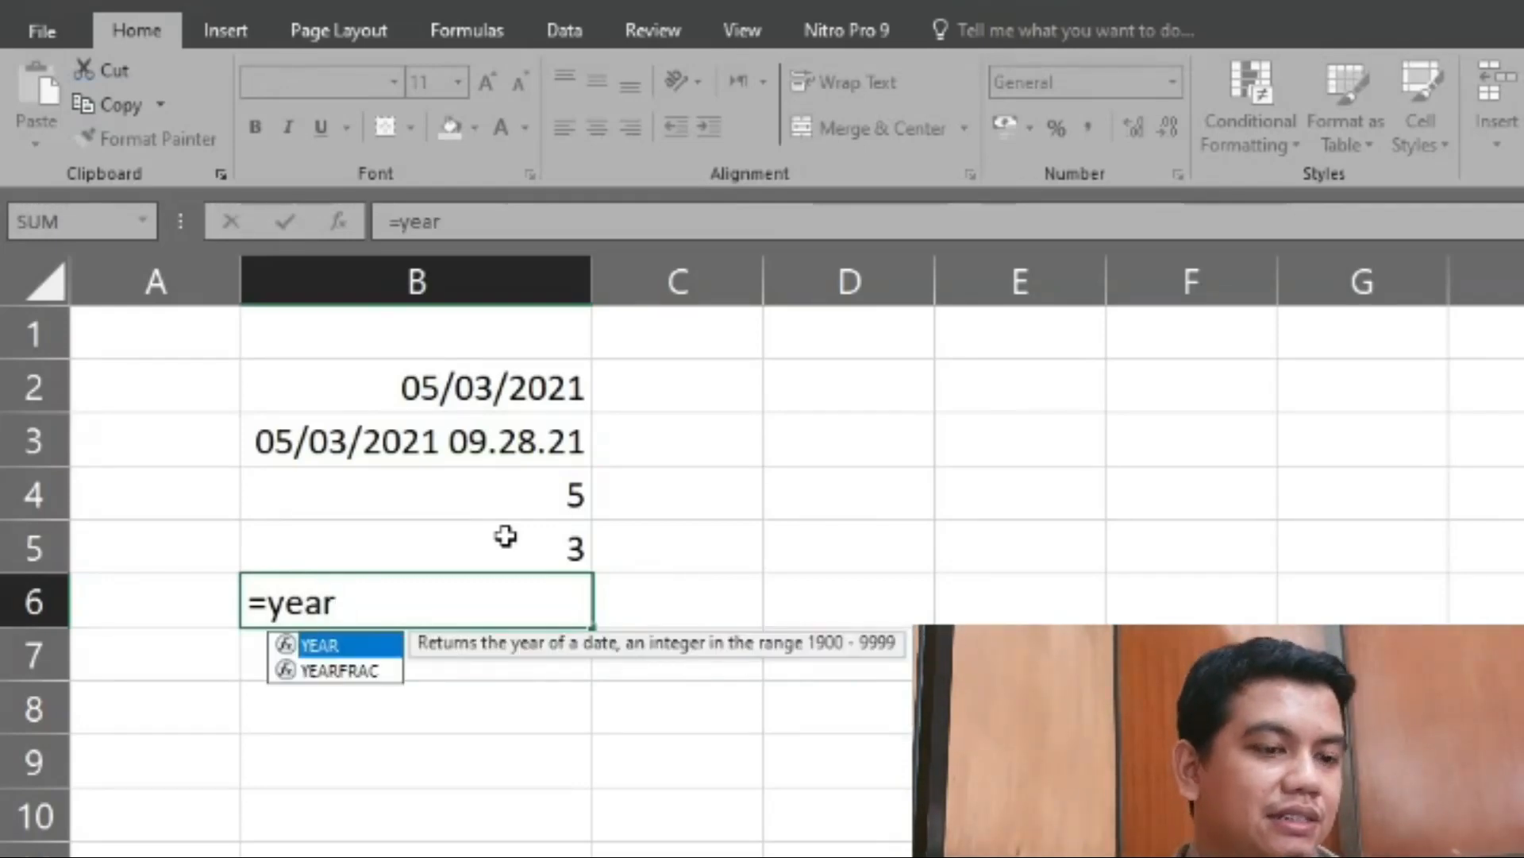
{"action": "left_click", "coordinate": [334, 653]}
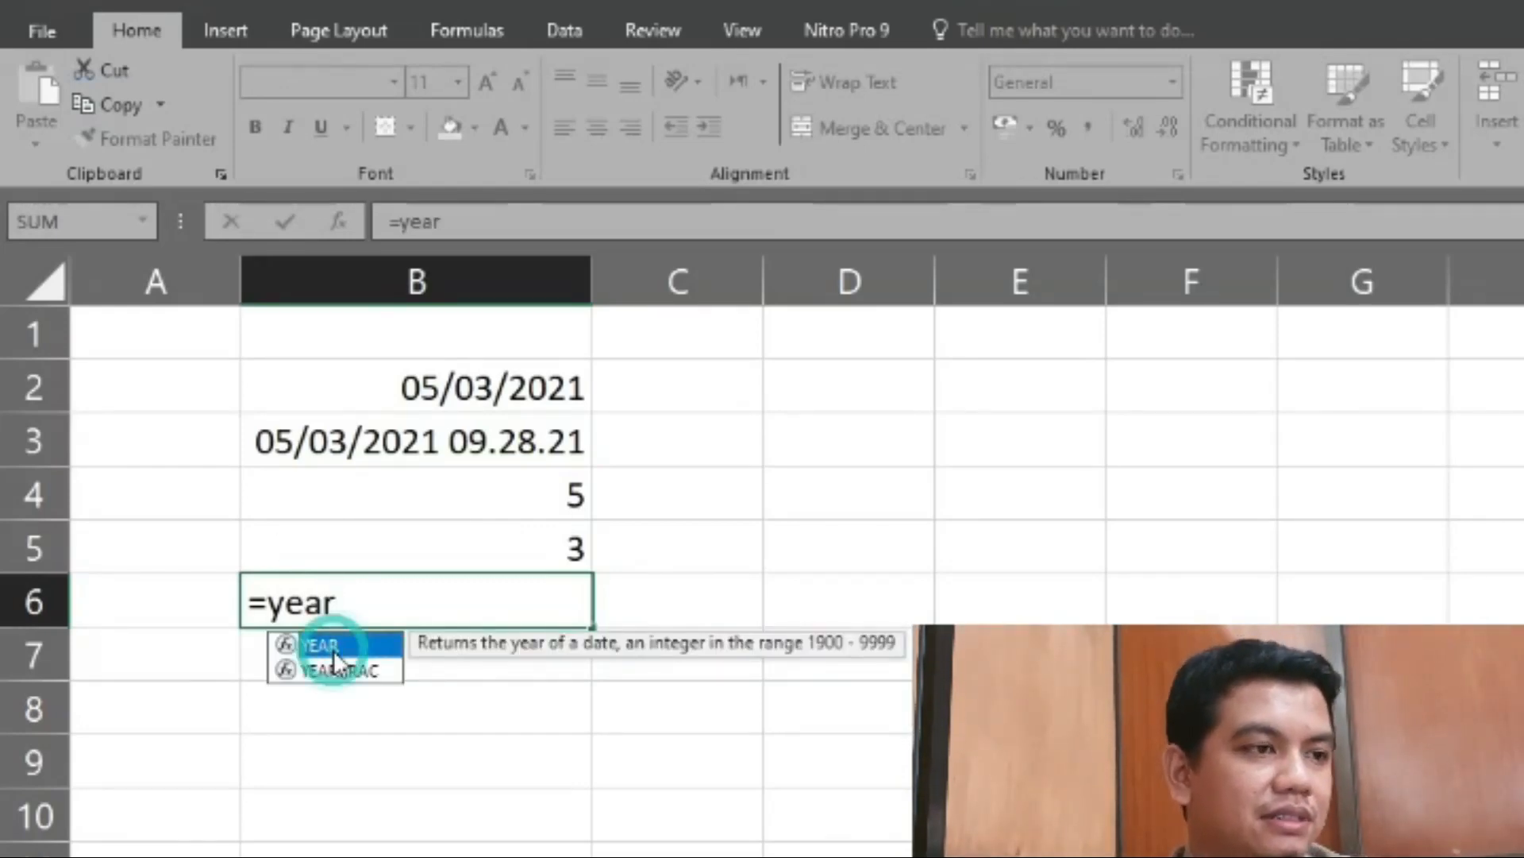
{"action": "double_click", "coordinate": [332, 650]}
{"action": "left_click", "coordinate": [410, 607]}
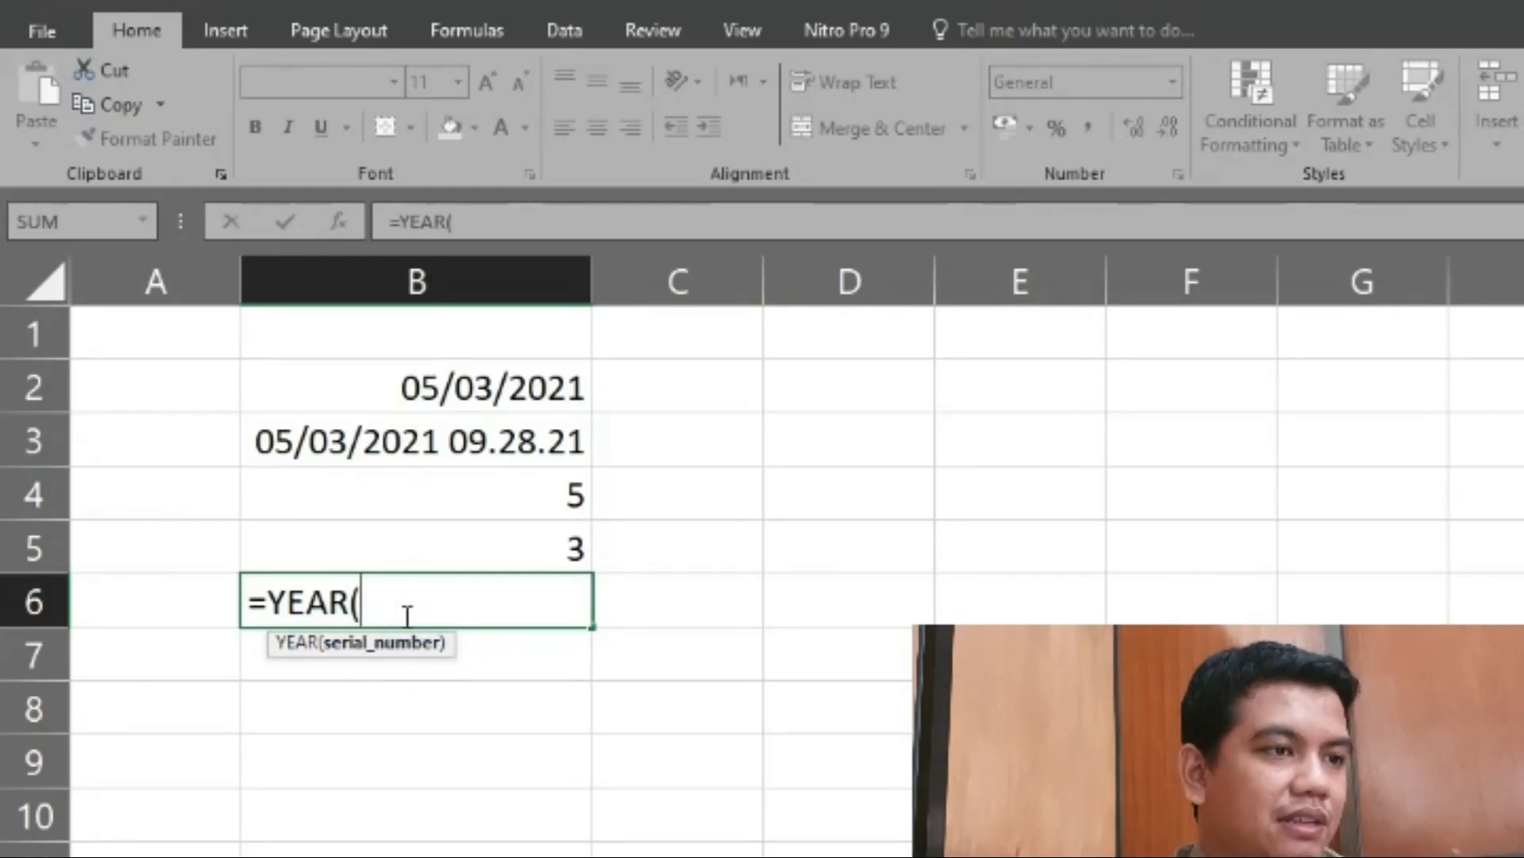
{"action": "type", "text": "today"}
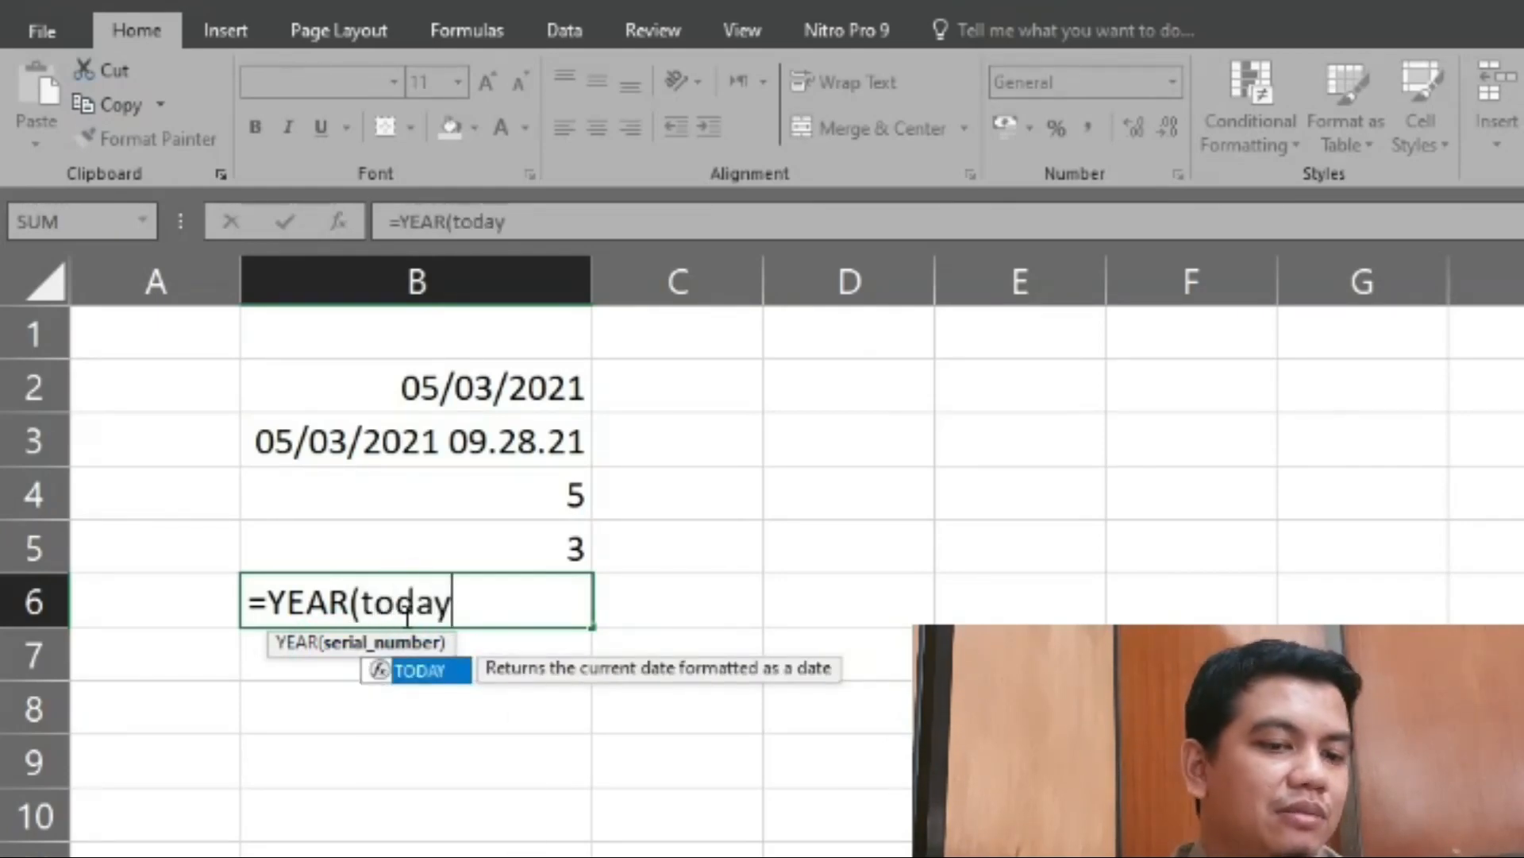
{"action": "type", "text": "())"}
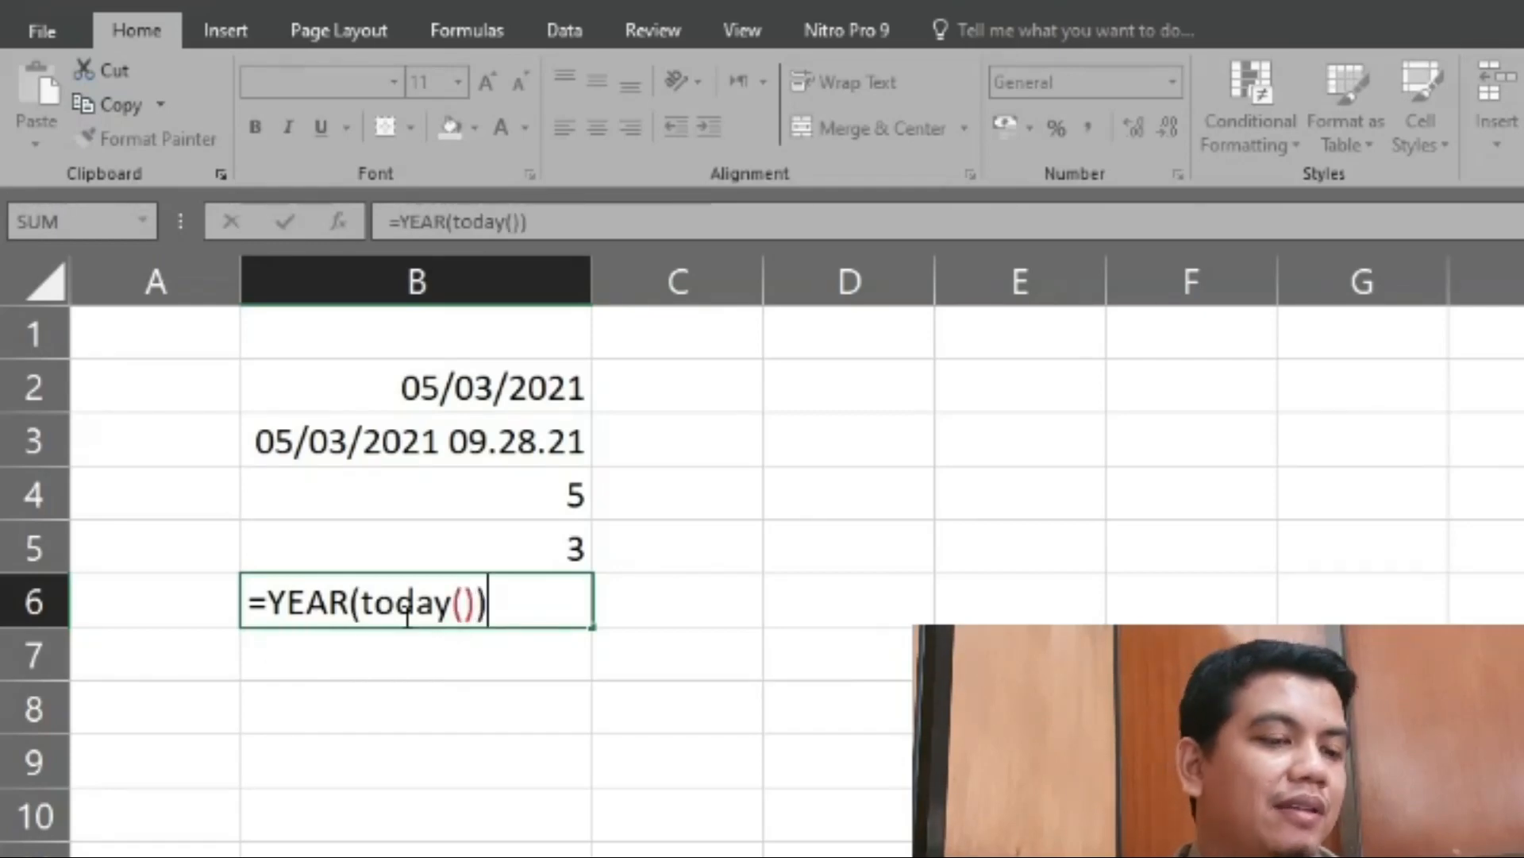
{"action": "key", "text": "Return"}
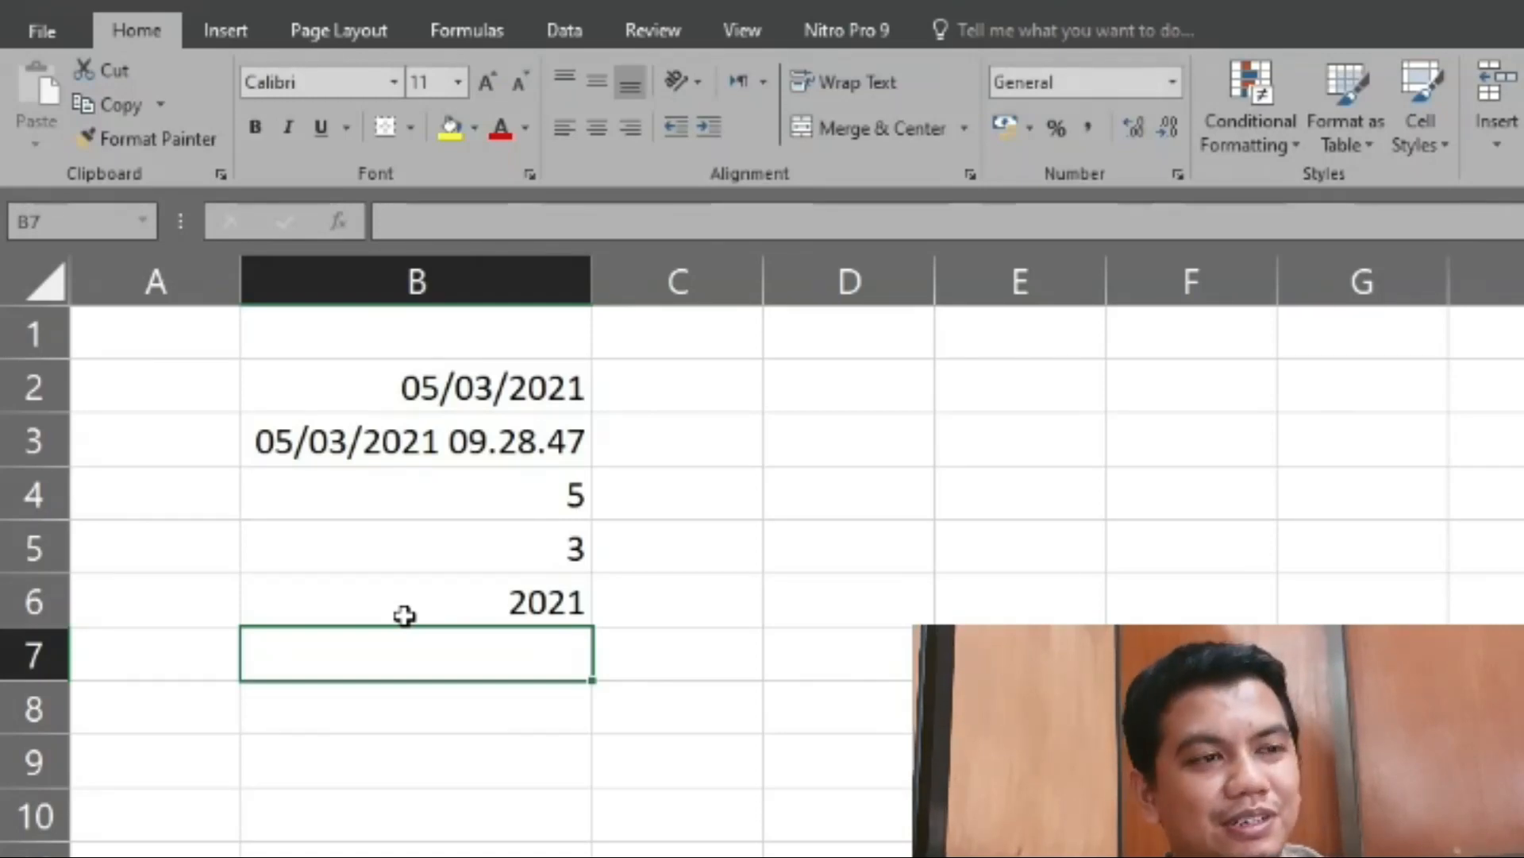
- Review the DAY, MONTH and YEAR formulas in cells B4 to B6
{"action": "key", "text": "Up"}
{"action": "key", "text": "Up"}
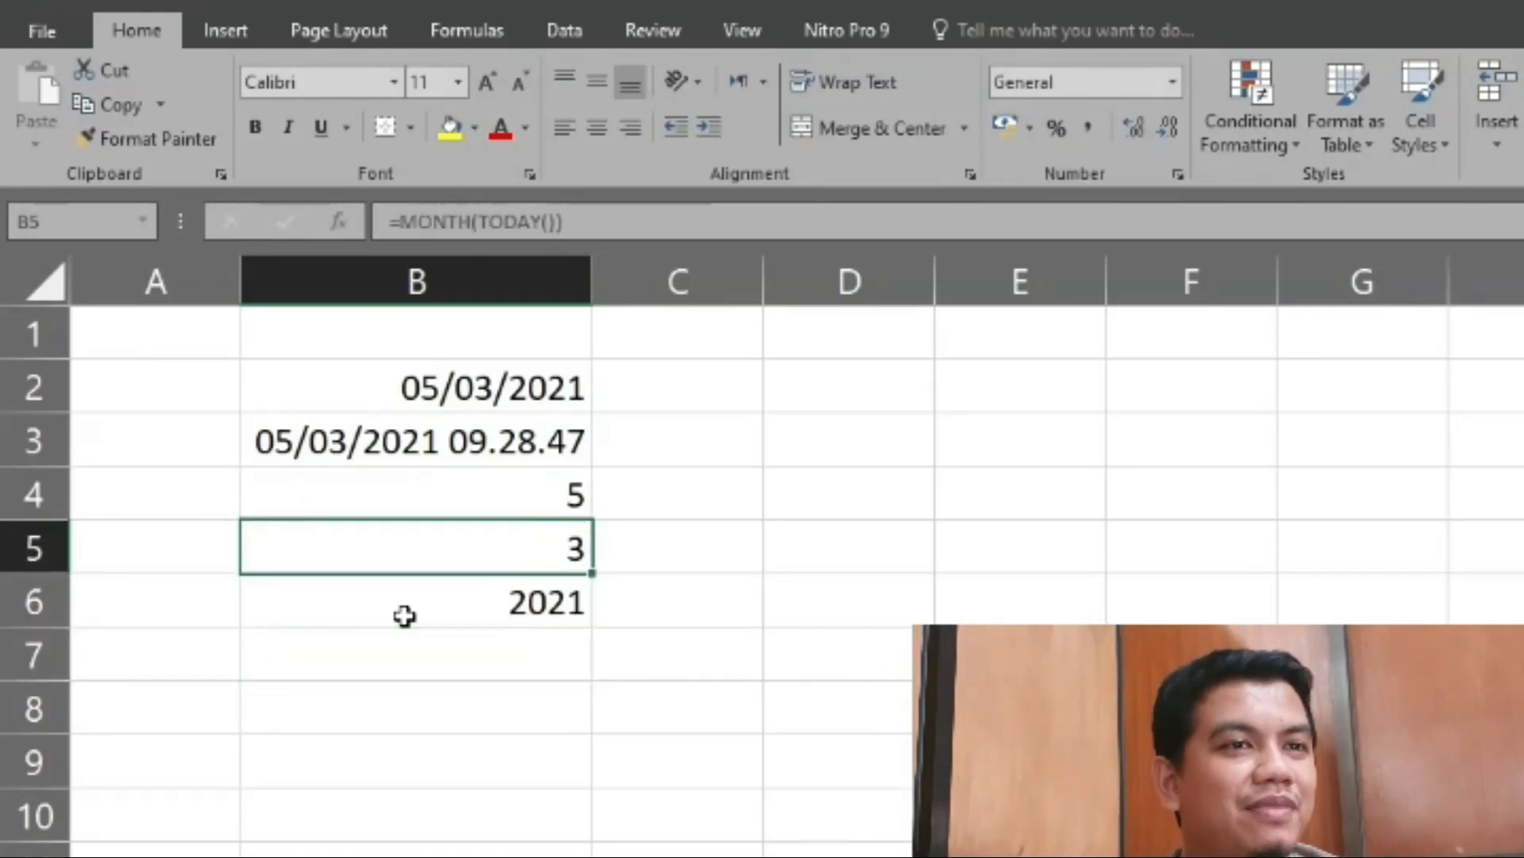
{"action": "key", "text": "Up"}
{"action": "key", "text": "Down"}
{"action": "key", "text": "Down"}
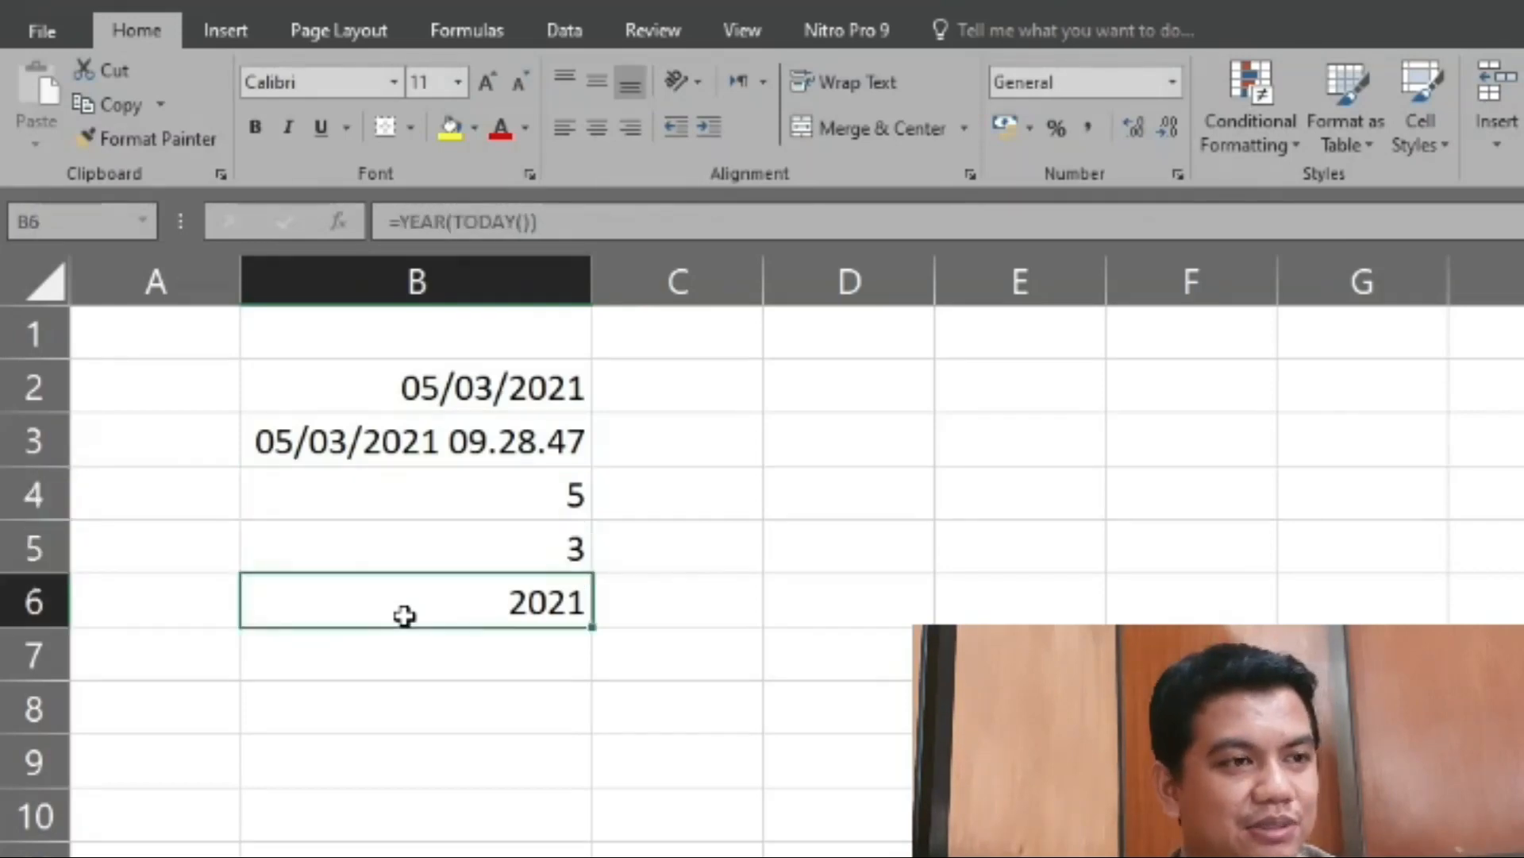
{"action": "key", "text": "Up"}
{"action": "key", "text": "Up"}
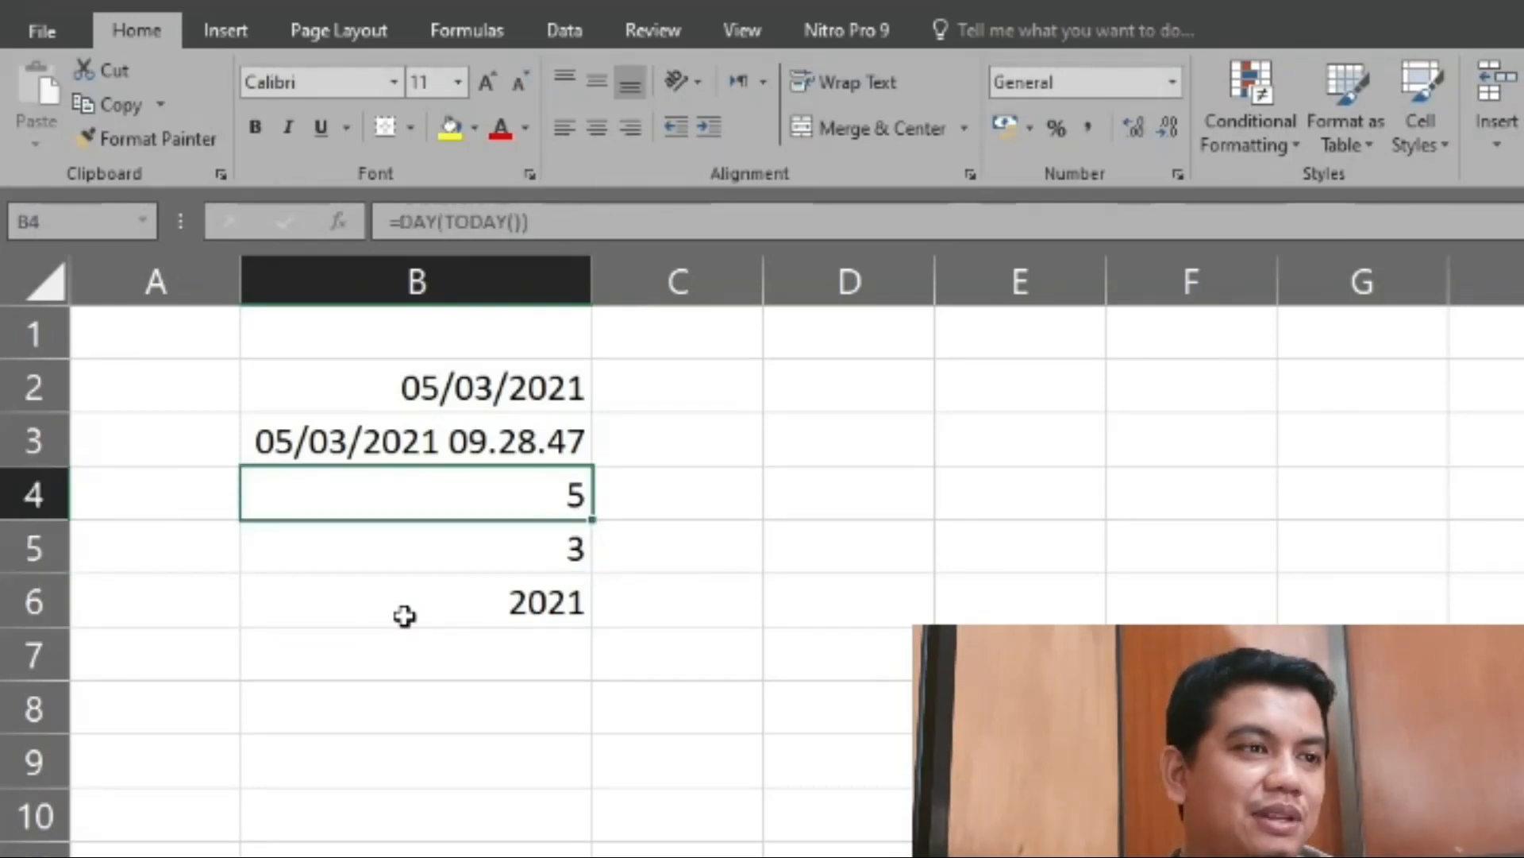
{"action": "key", "text": "Down"}
{"action": "key", "text": "Down"}
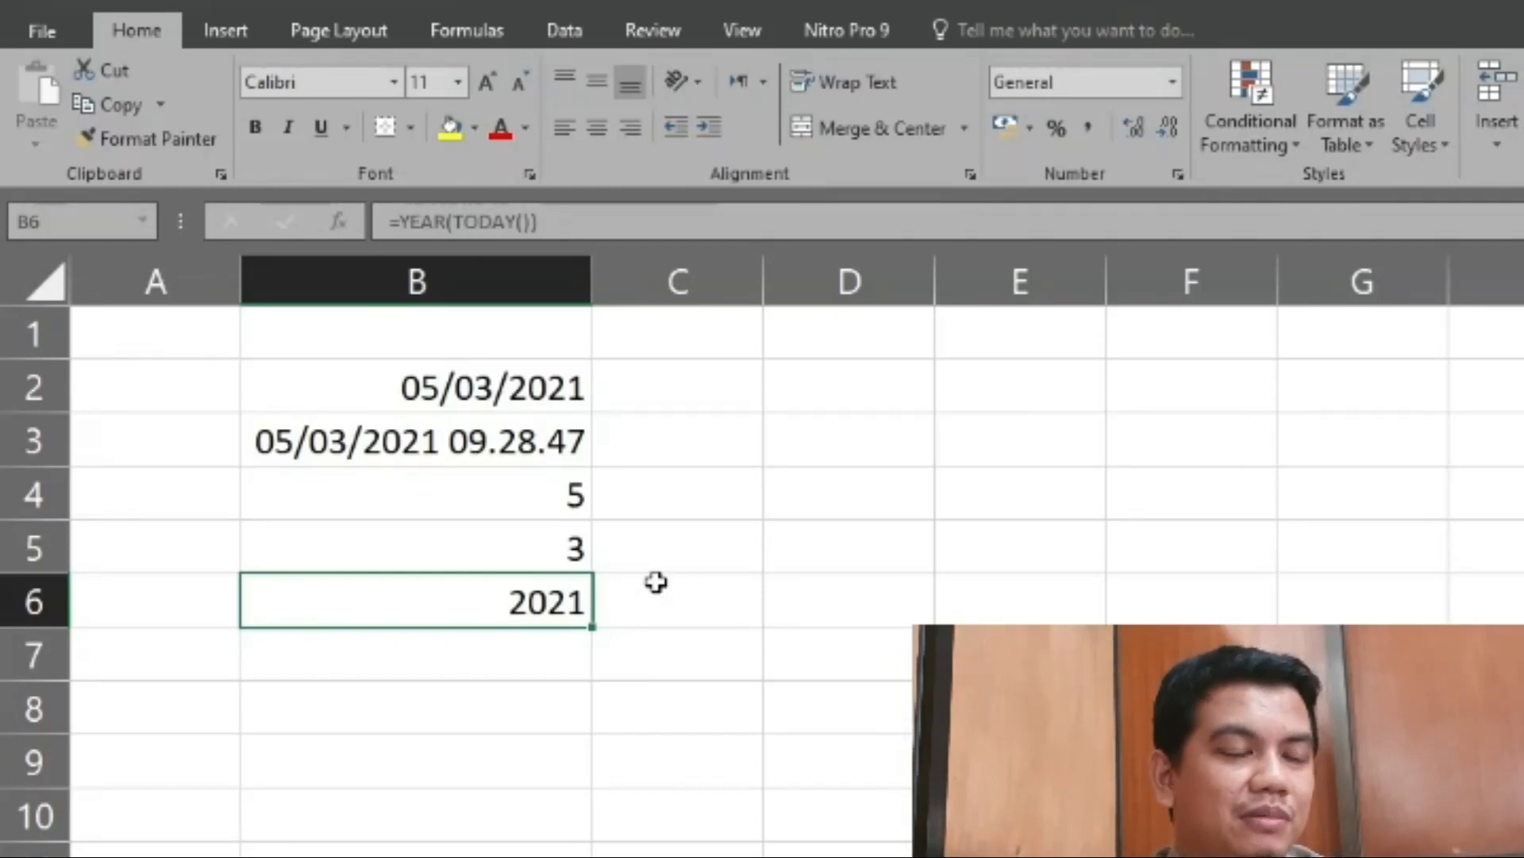
- Start a DAYS formula in cell B7, leaving its end date and start date arguments open
{"action": "left_click", "coordinate": [516, 660]}
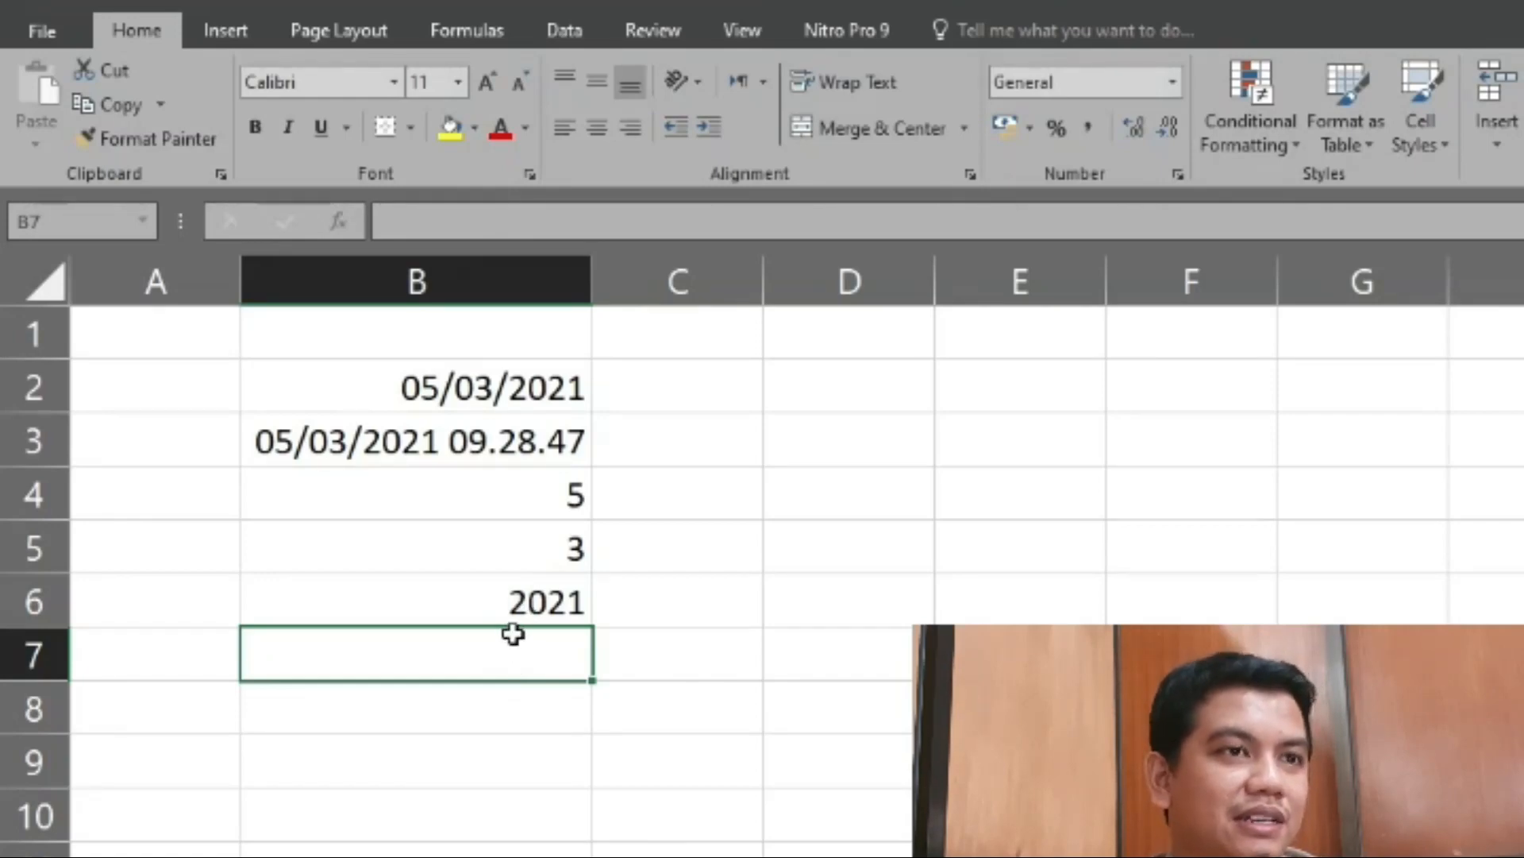
{"action": "type", "text": "="}
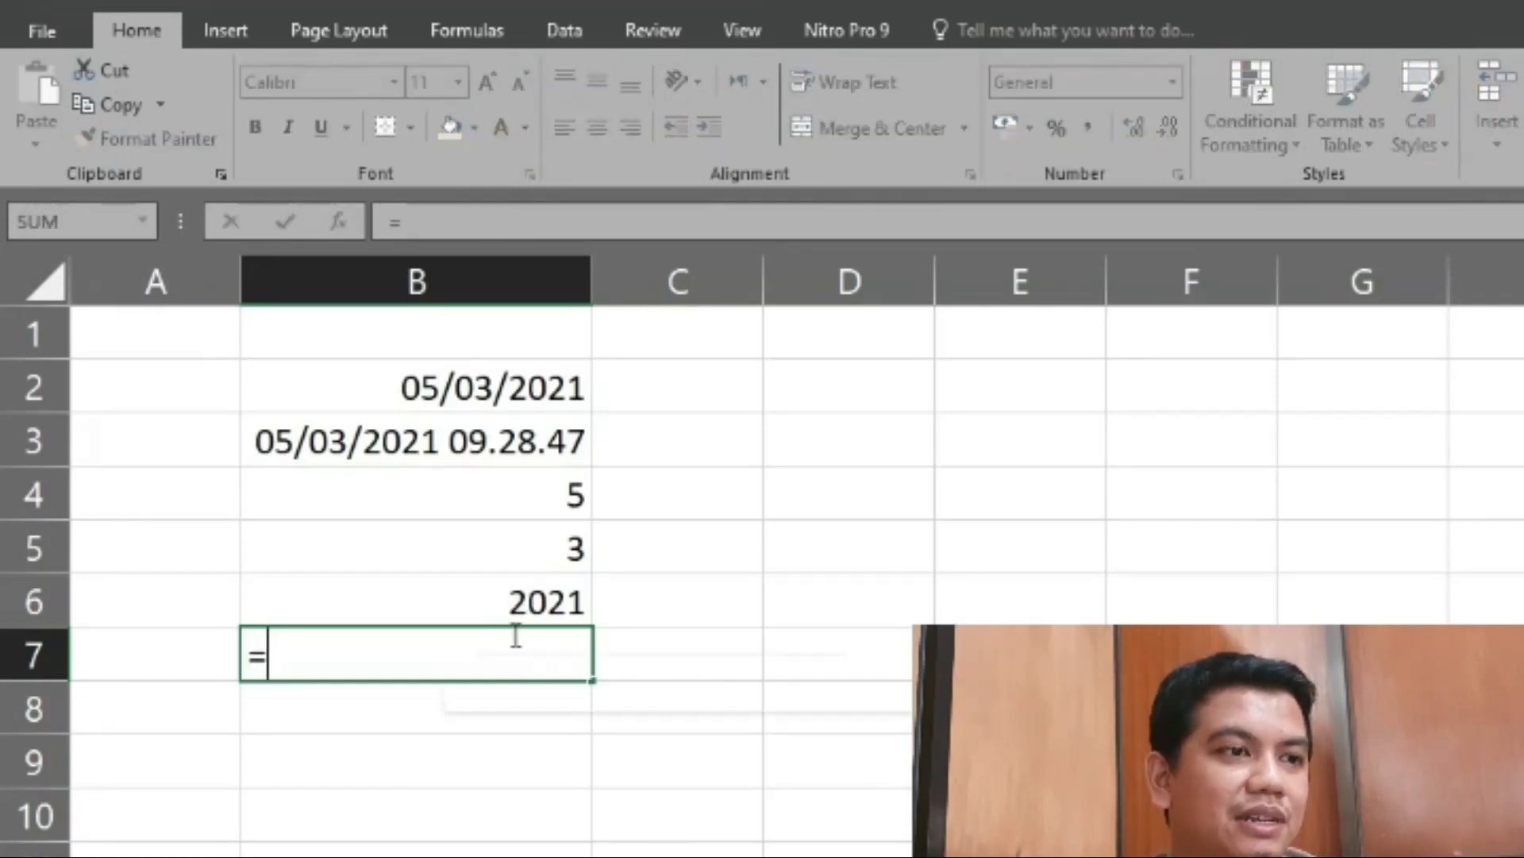
{"action": "type", "text": "day"}
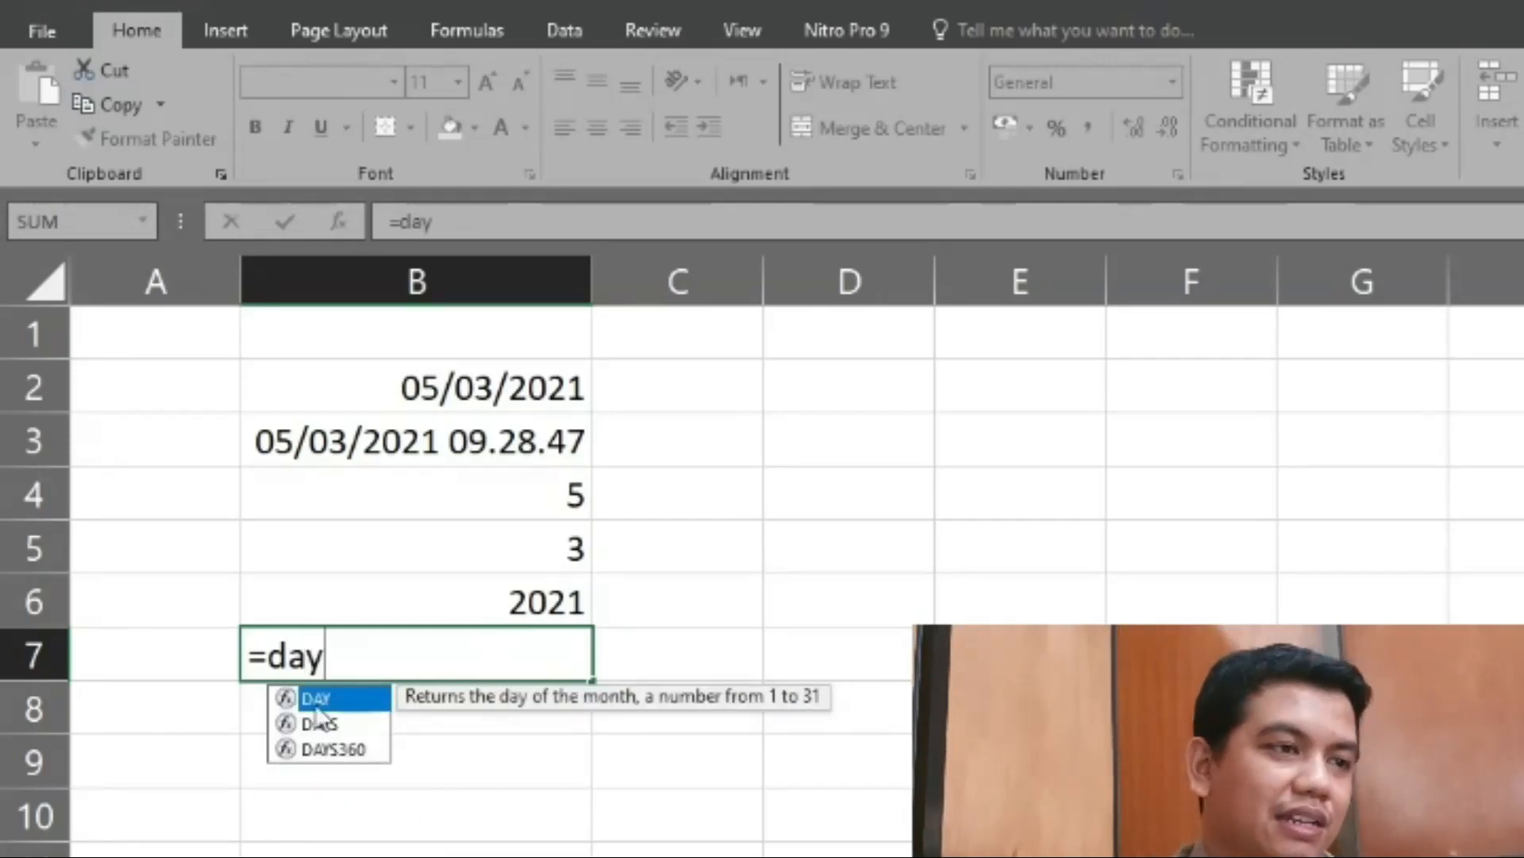
{"action": "double_click", "coordinate": [351, 721]}
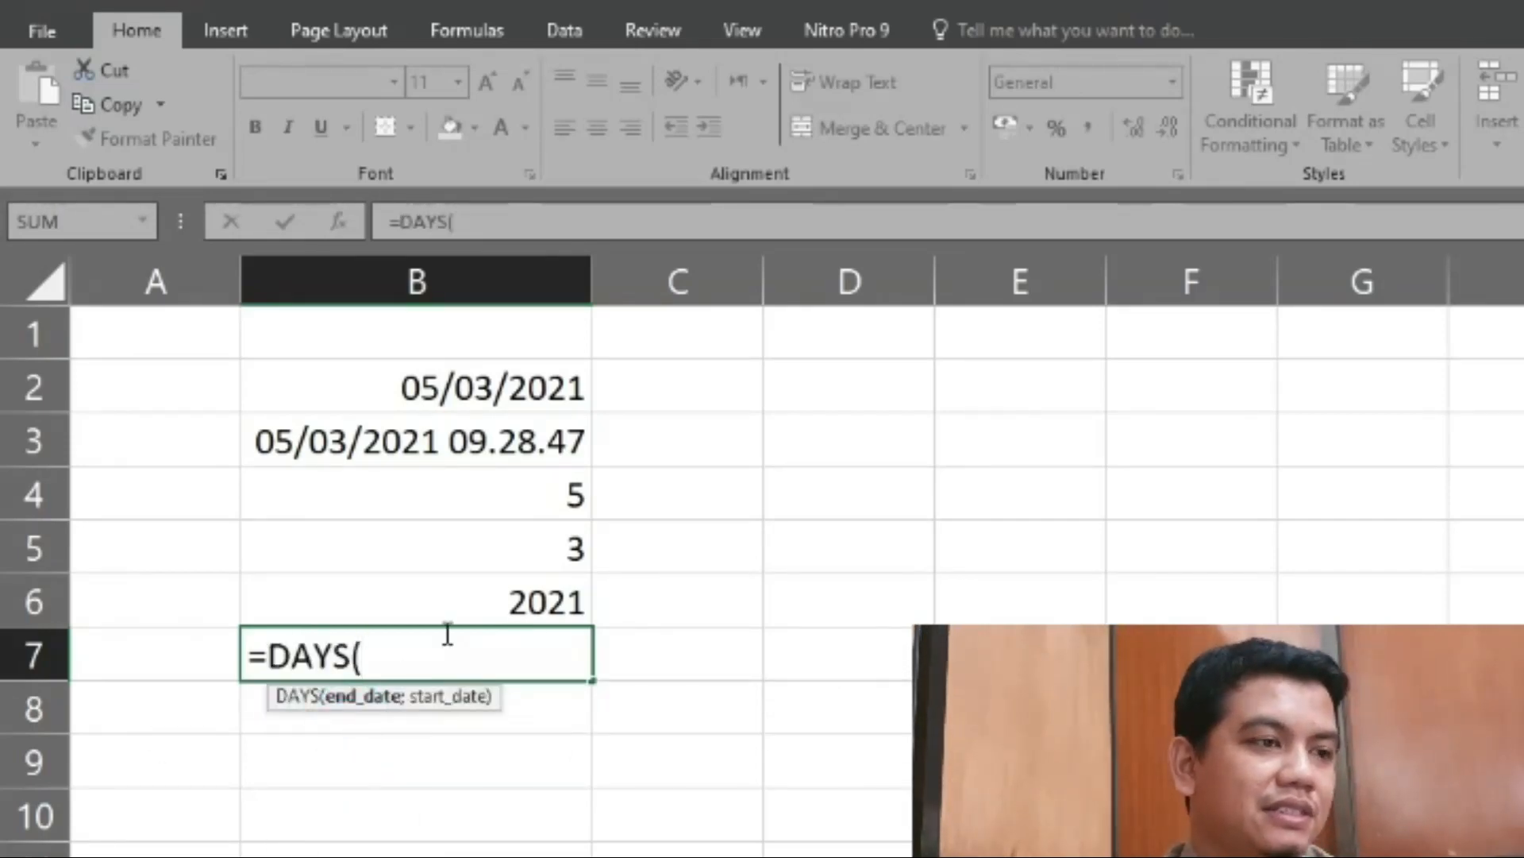
- Try to complete the DAYS formula in cell B7 with TODAY() as its only argument, and clear that argument
{"action": "type", "text": "tod"}
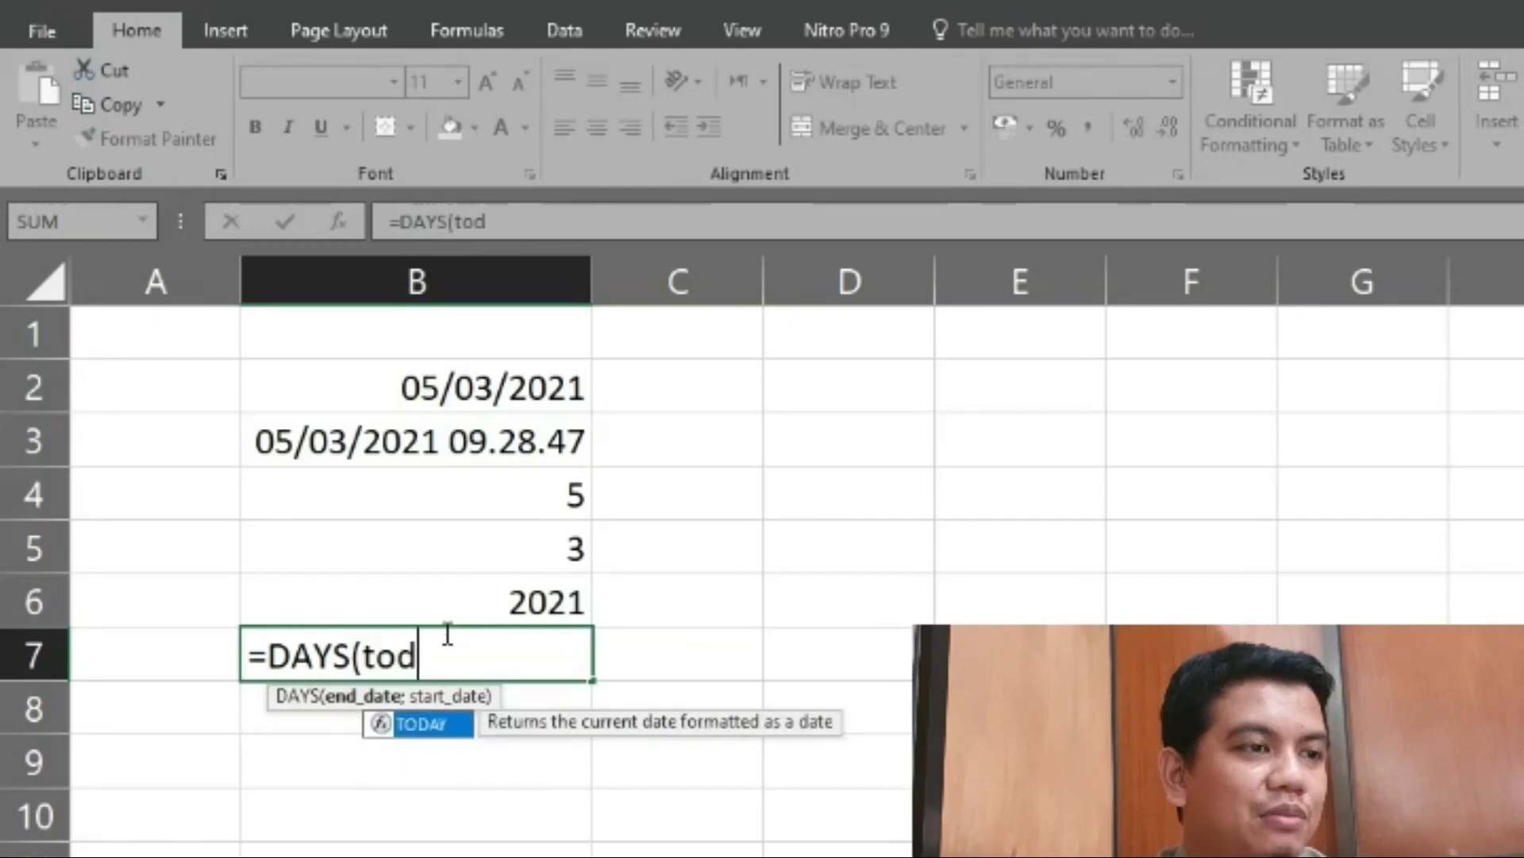
{"action": "type", "text": "ay())"}
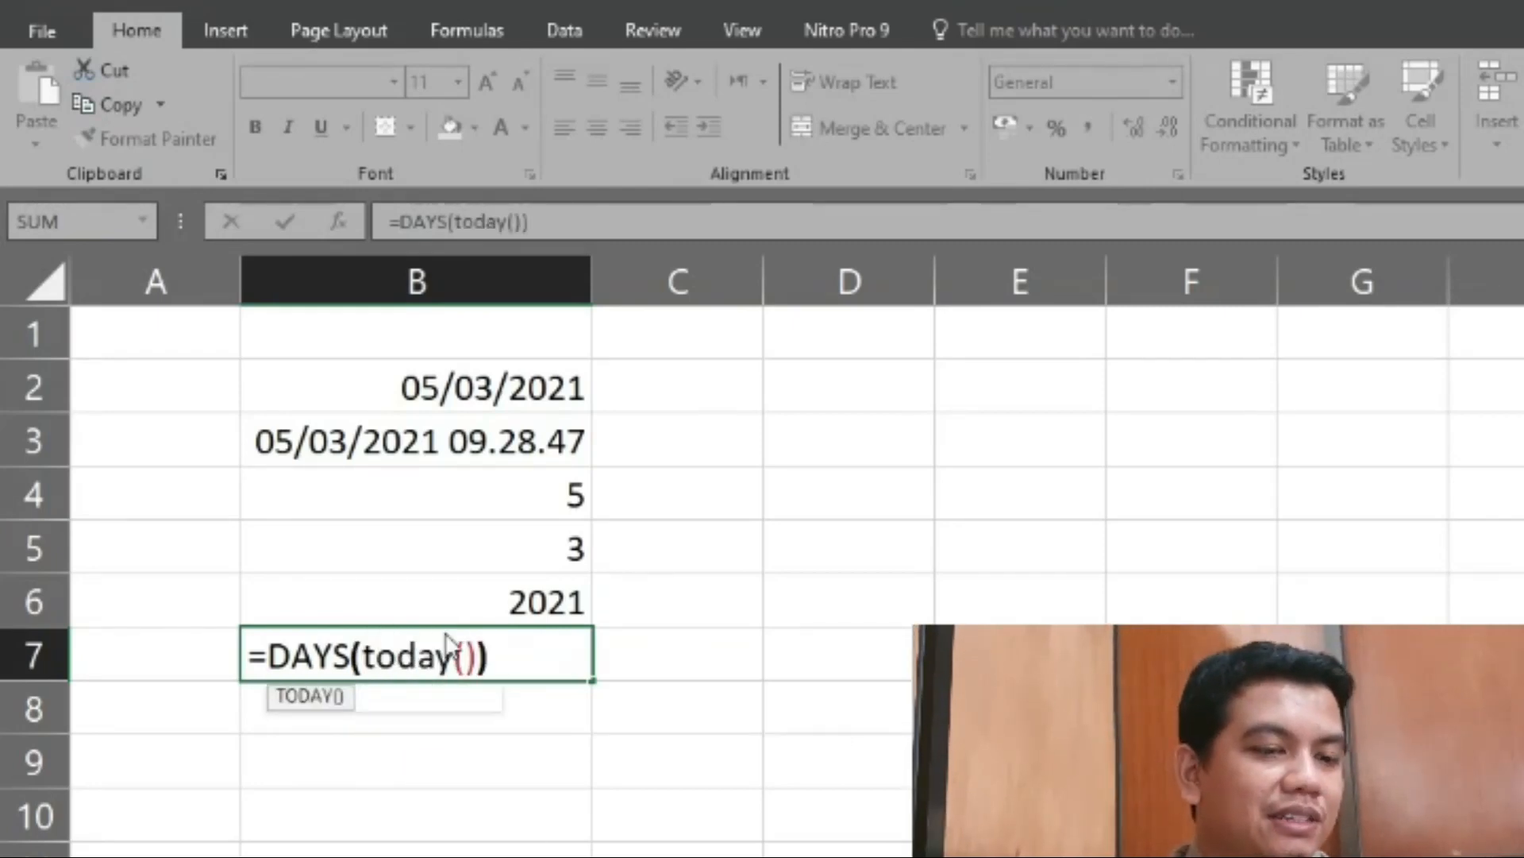
{"action": "key", "text": "Return"}
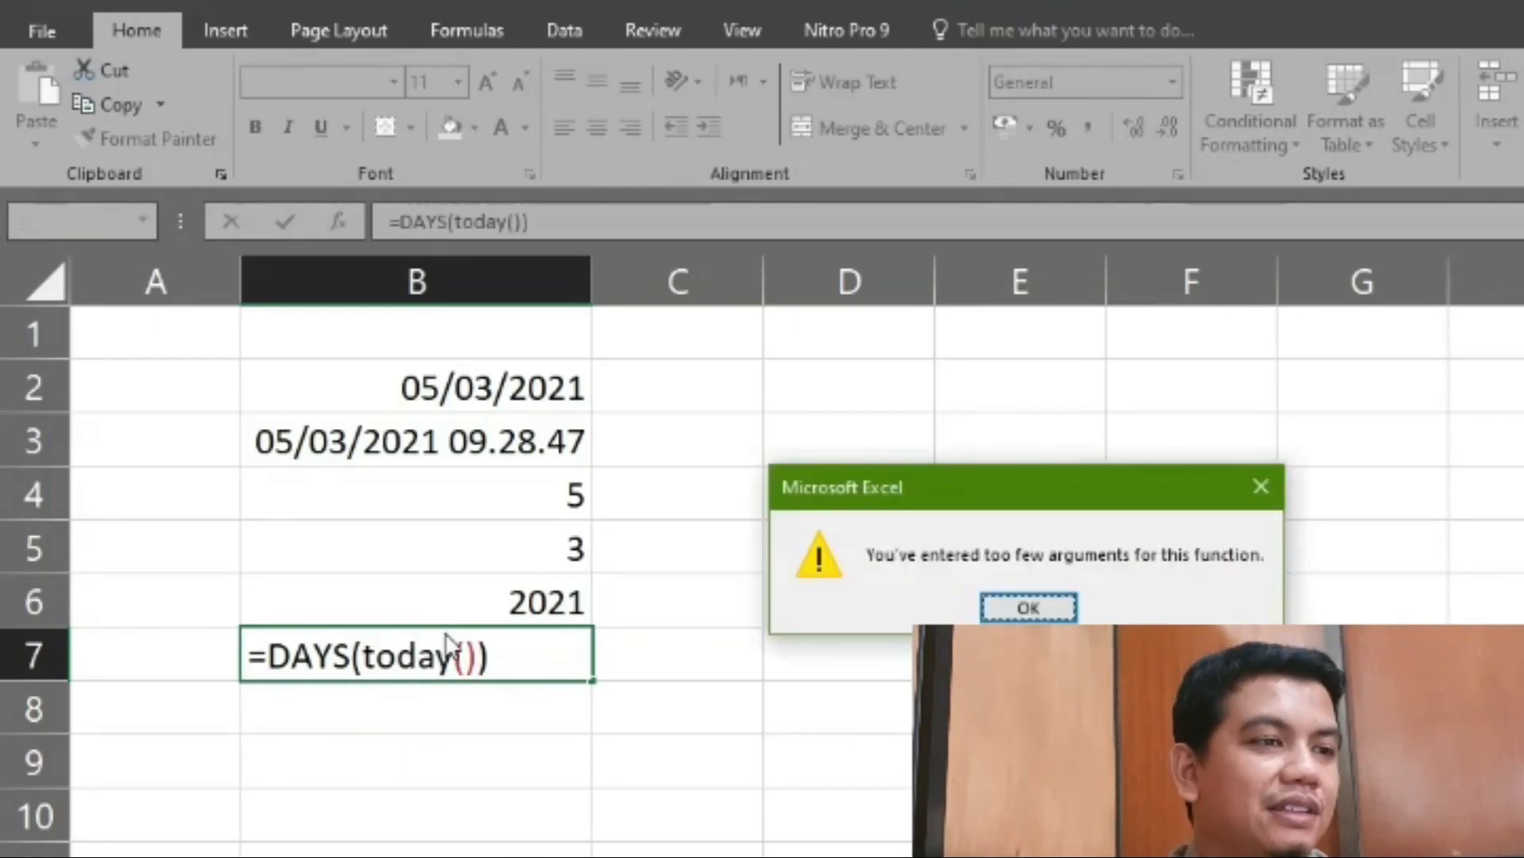
{"action": "key", "text": "Return"}
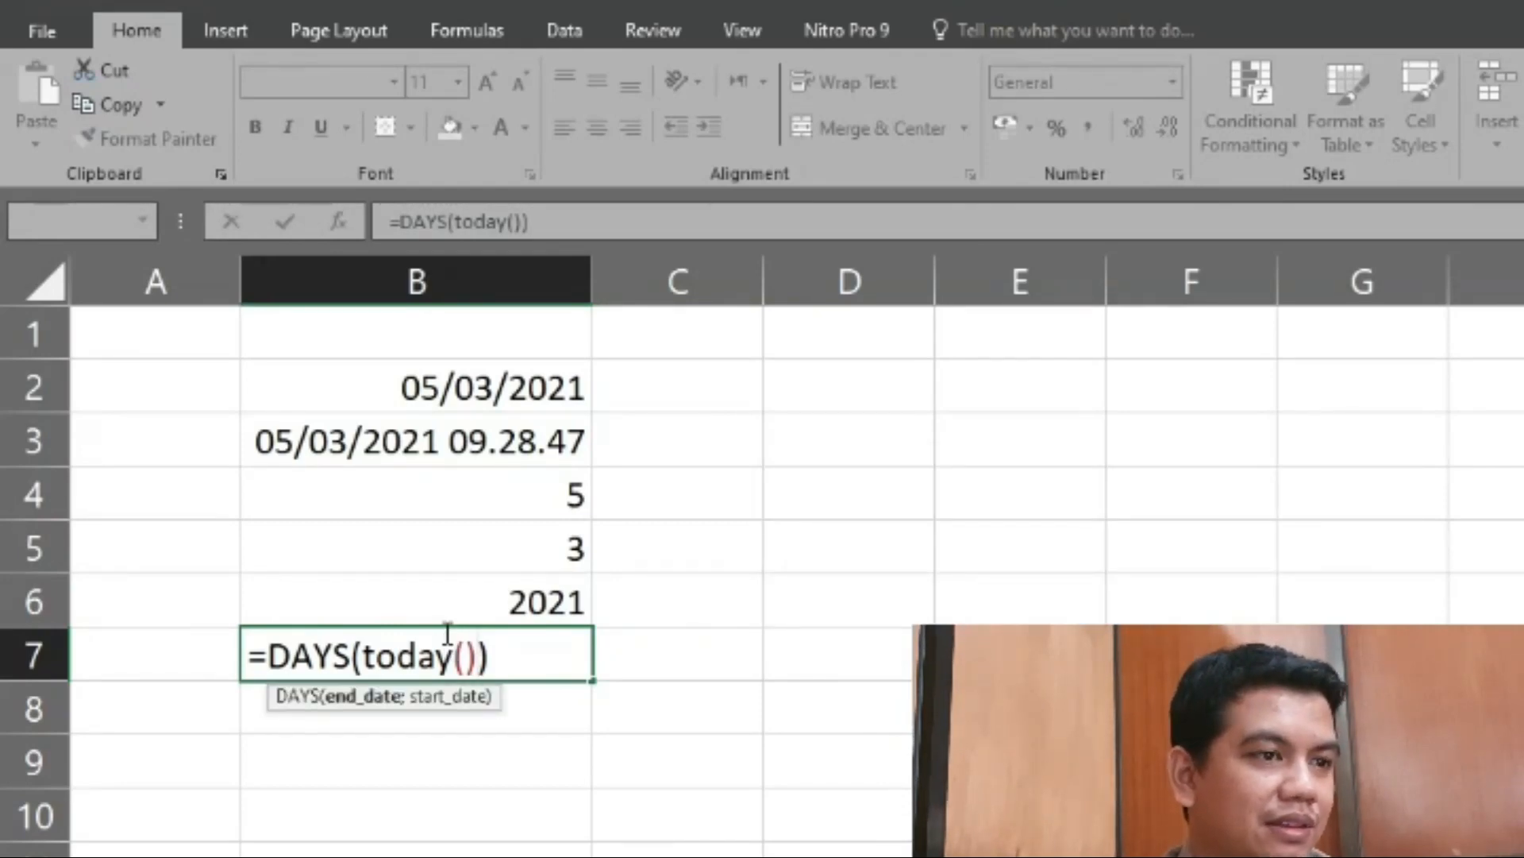
{"action": "key", "text": "BackSpace"}
{"action": "key", "text": "BackSpace"}
{"action": "key", "text": "BackSpace"}
{"action": "key", "text": "BackSpace"}
{"action": "key", "text": "BackSpace"}
{"action": "key", "text": "BackSpace"}
{"action": "key", "text": "BackSpace"}
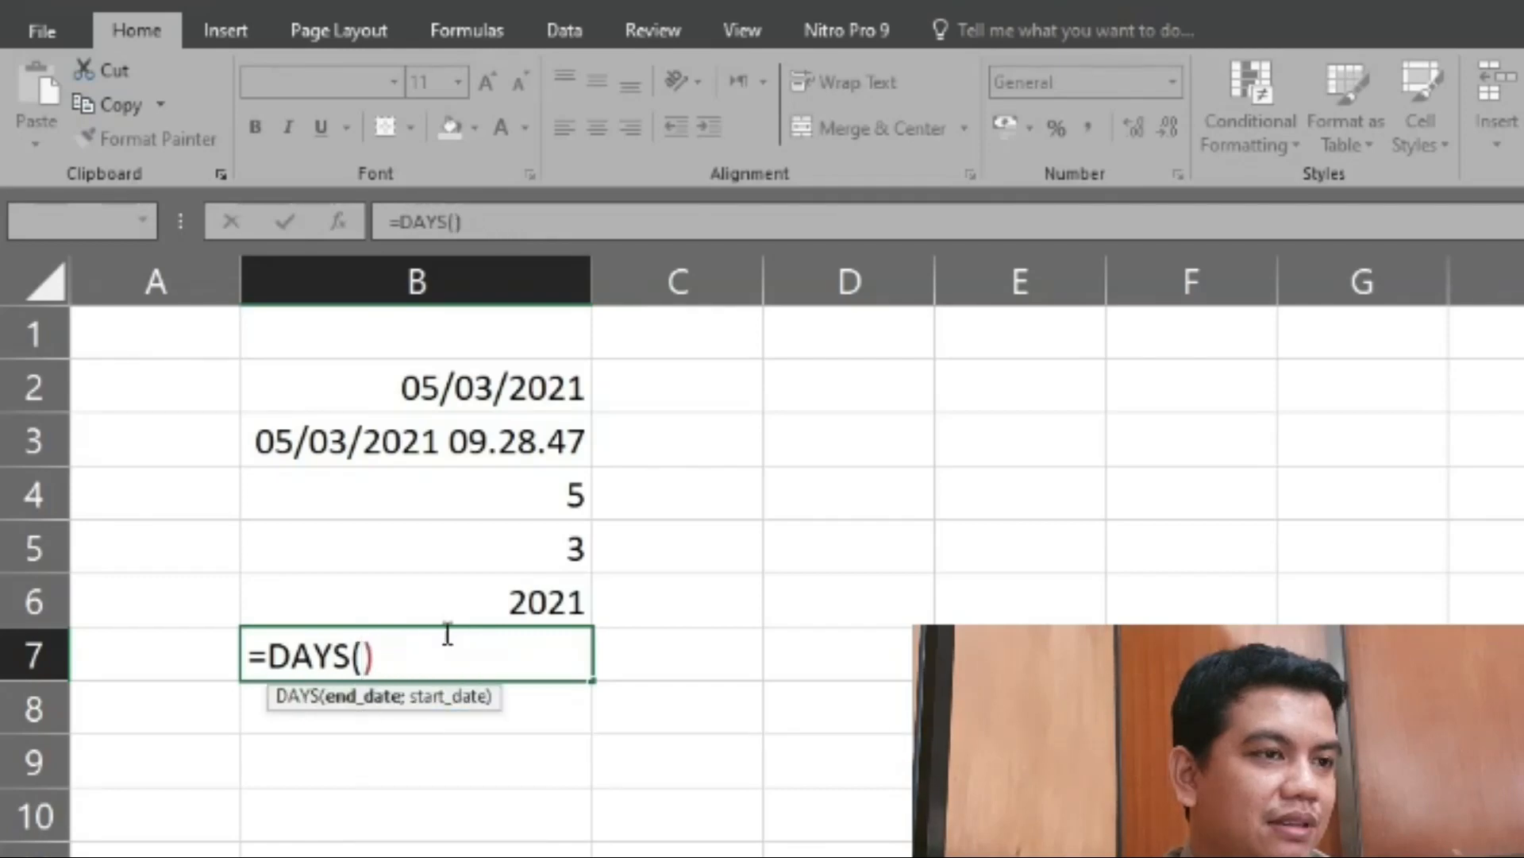
{"action": "key", "text": "Delete"}
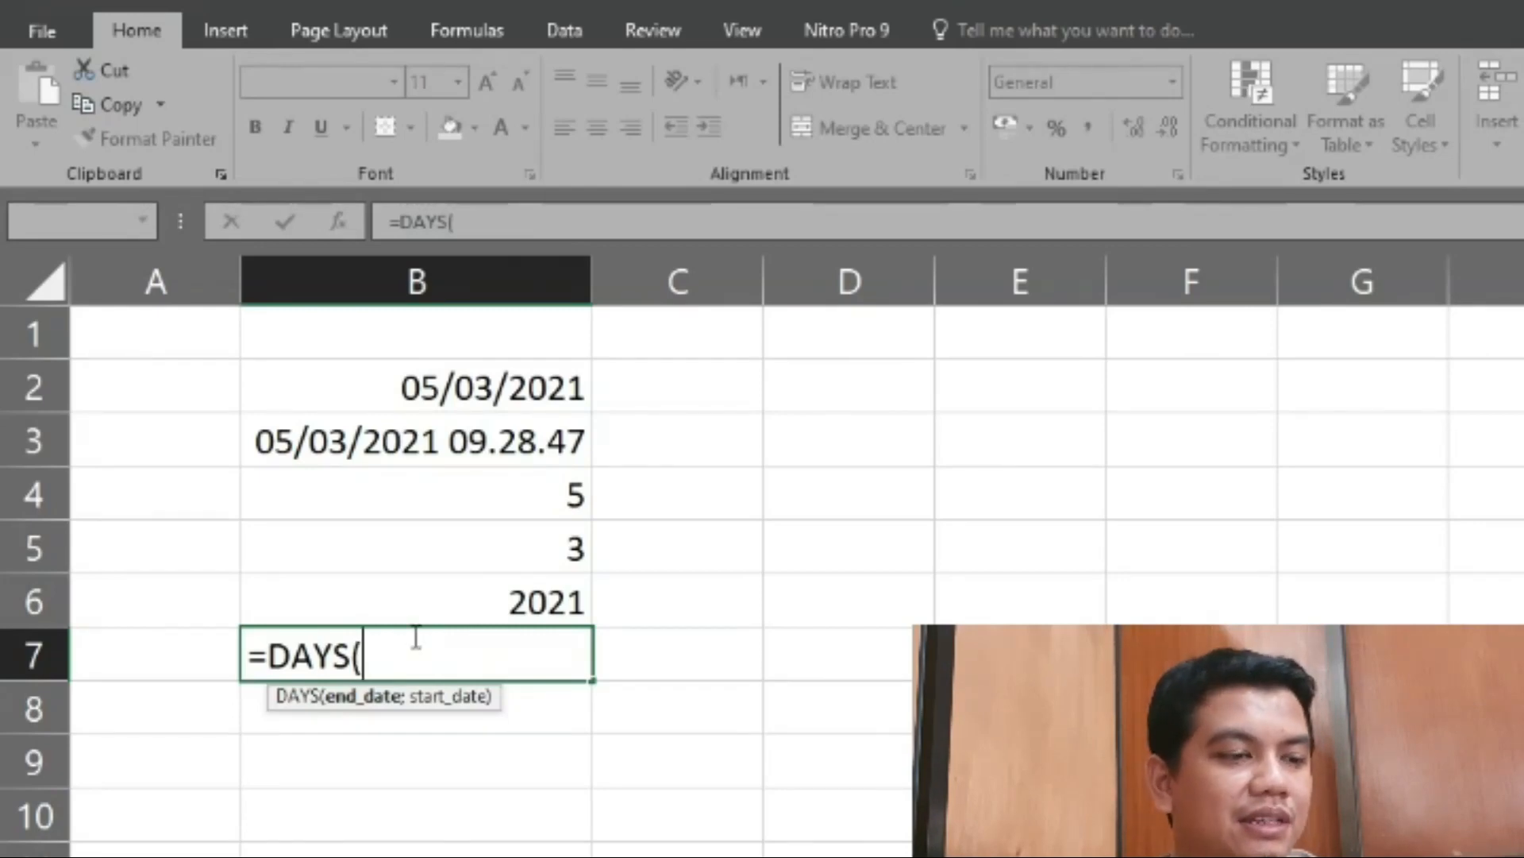
- Supply "10/3/2021" in quotation marks as the end date of the DAYS formula in cell B7, followed by a semicolon separator
{"action": "type", "text": "\""}
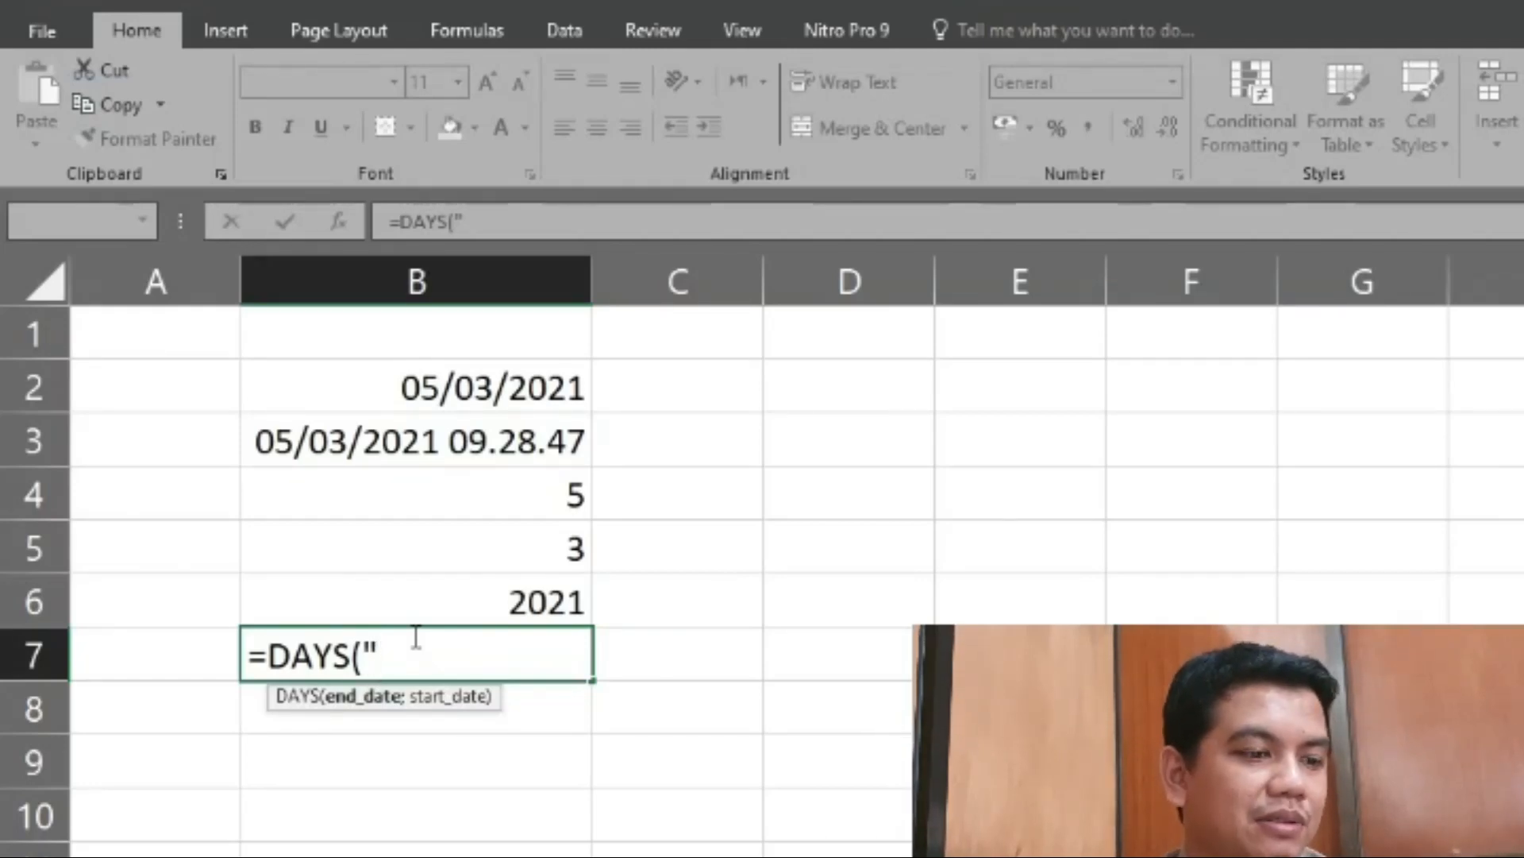
{"action": "type", "text": "10/"}
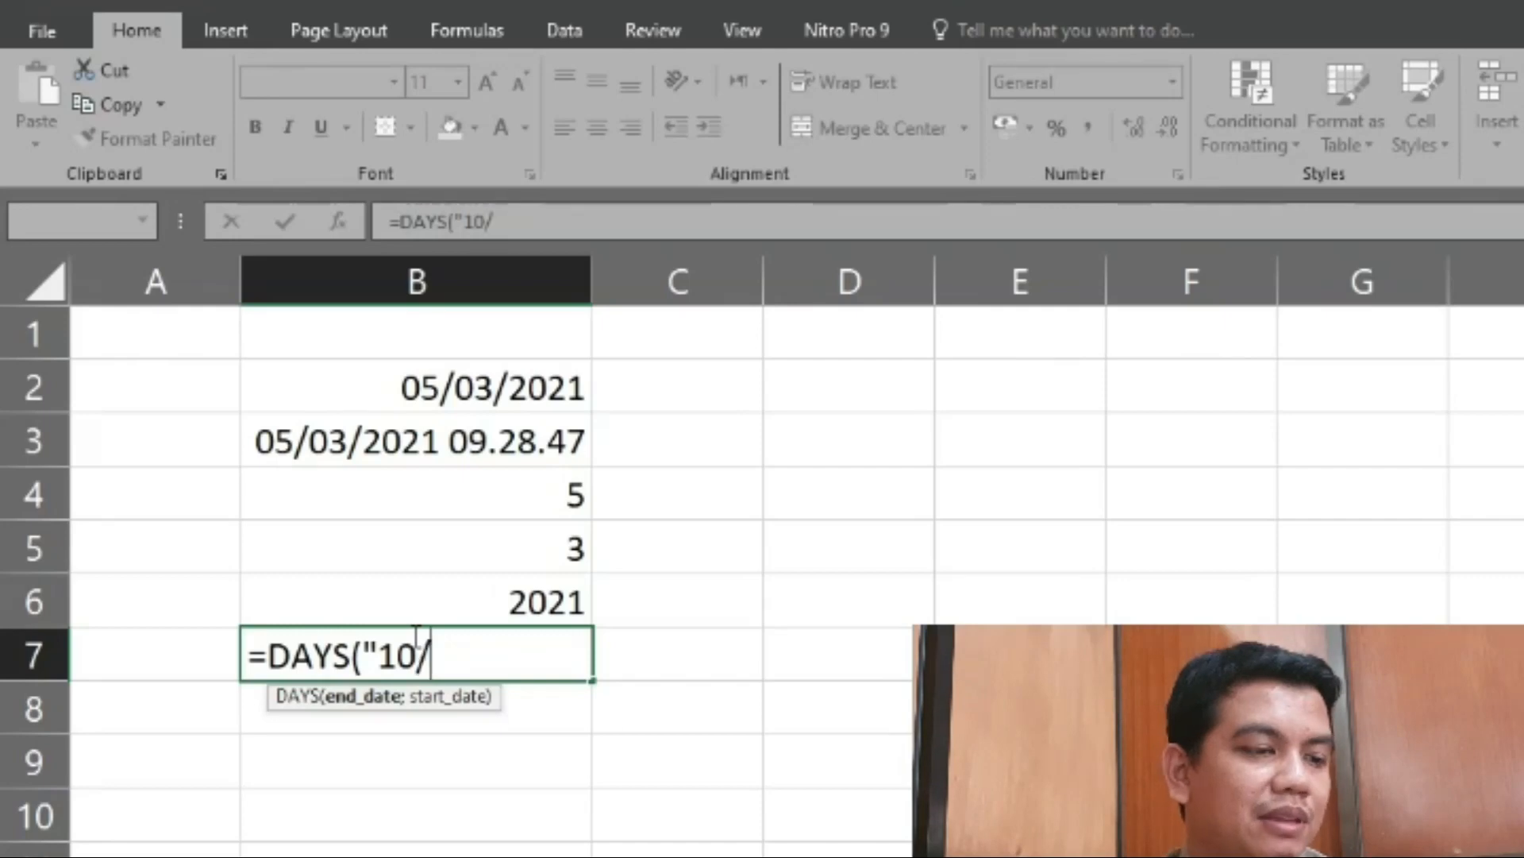
{"action": "type", "text": "3/"}
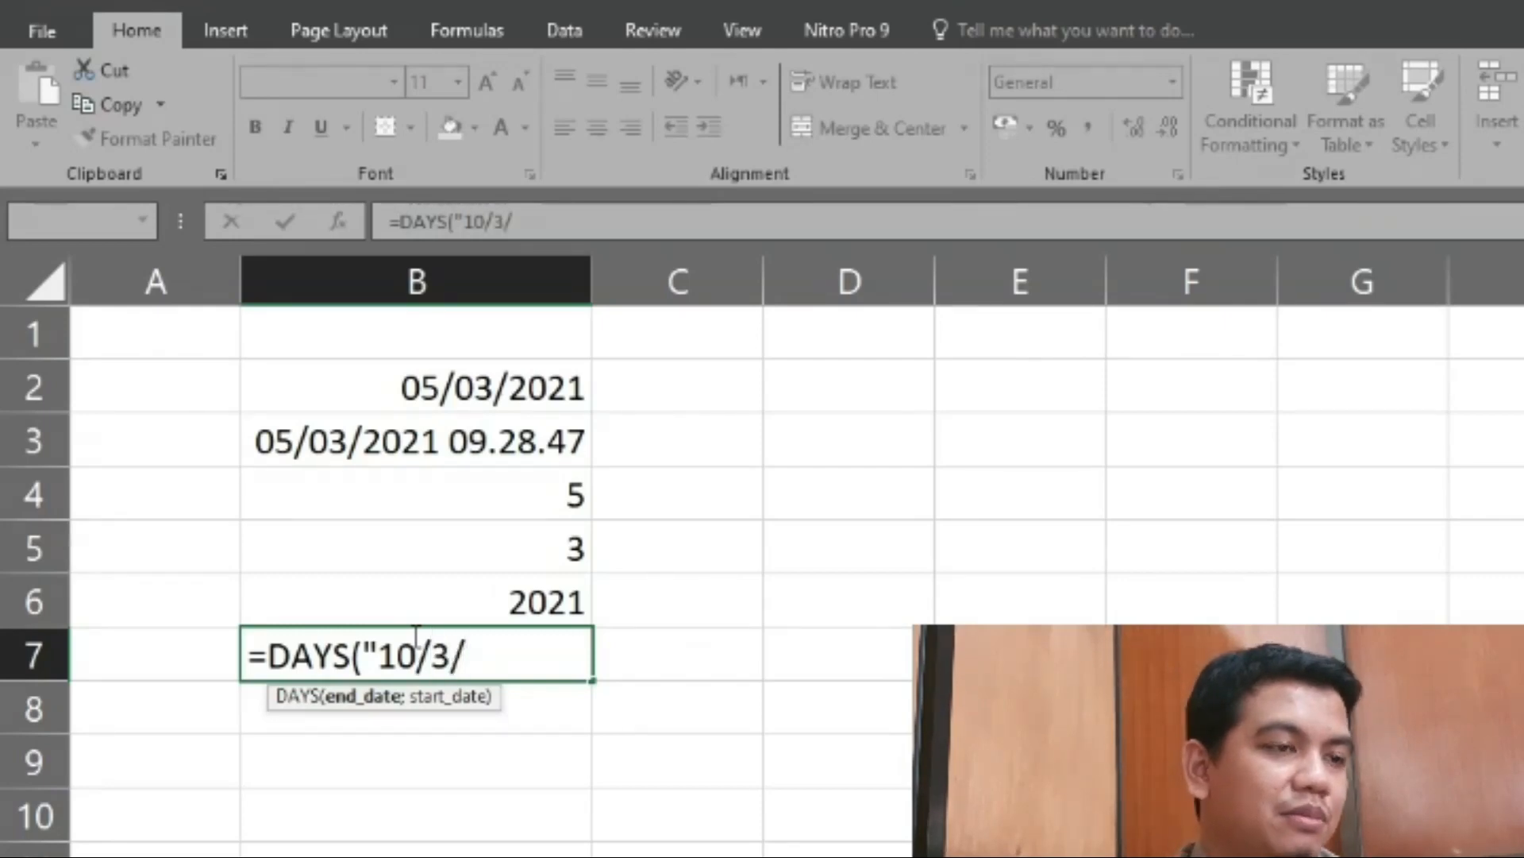
{"action": "type", "text": "2021\""}
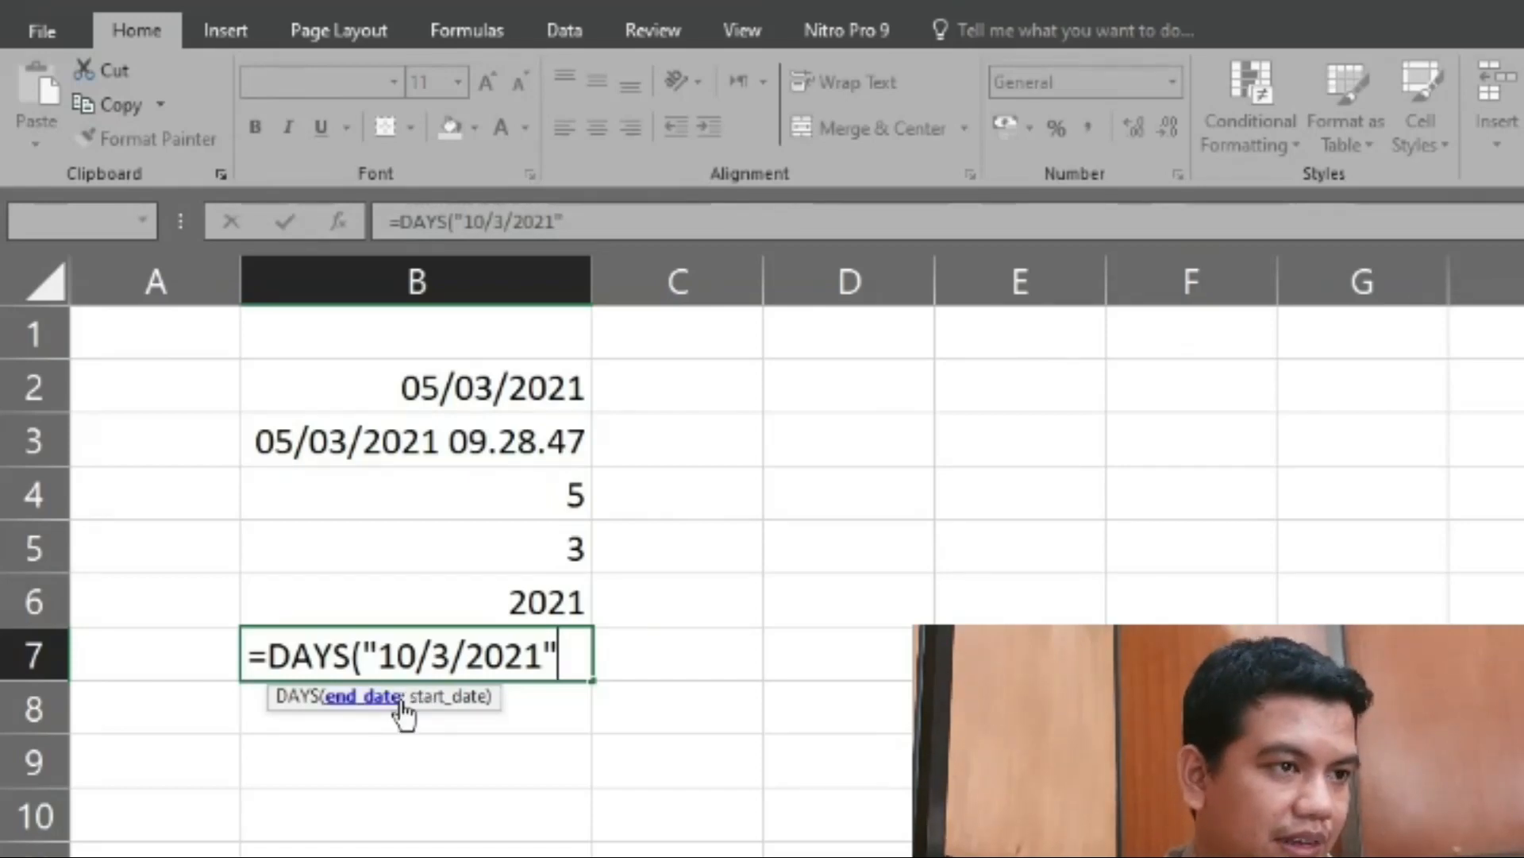
{"action": "type", "text": ";"}
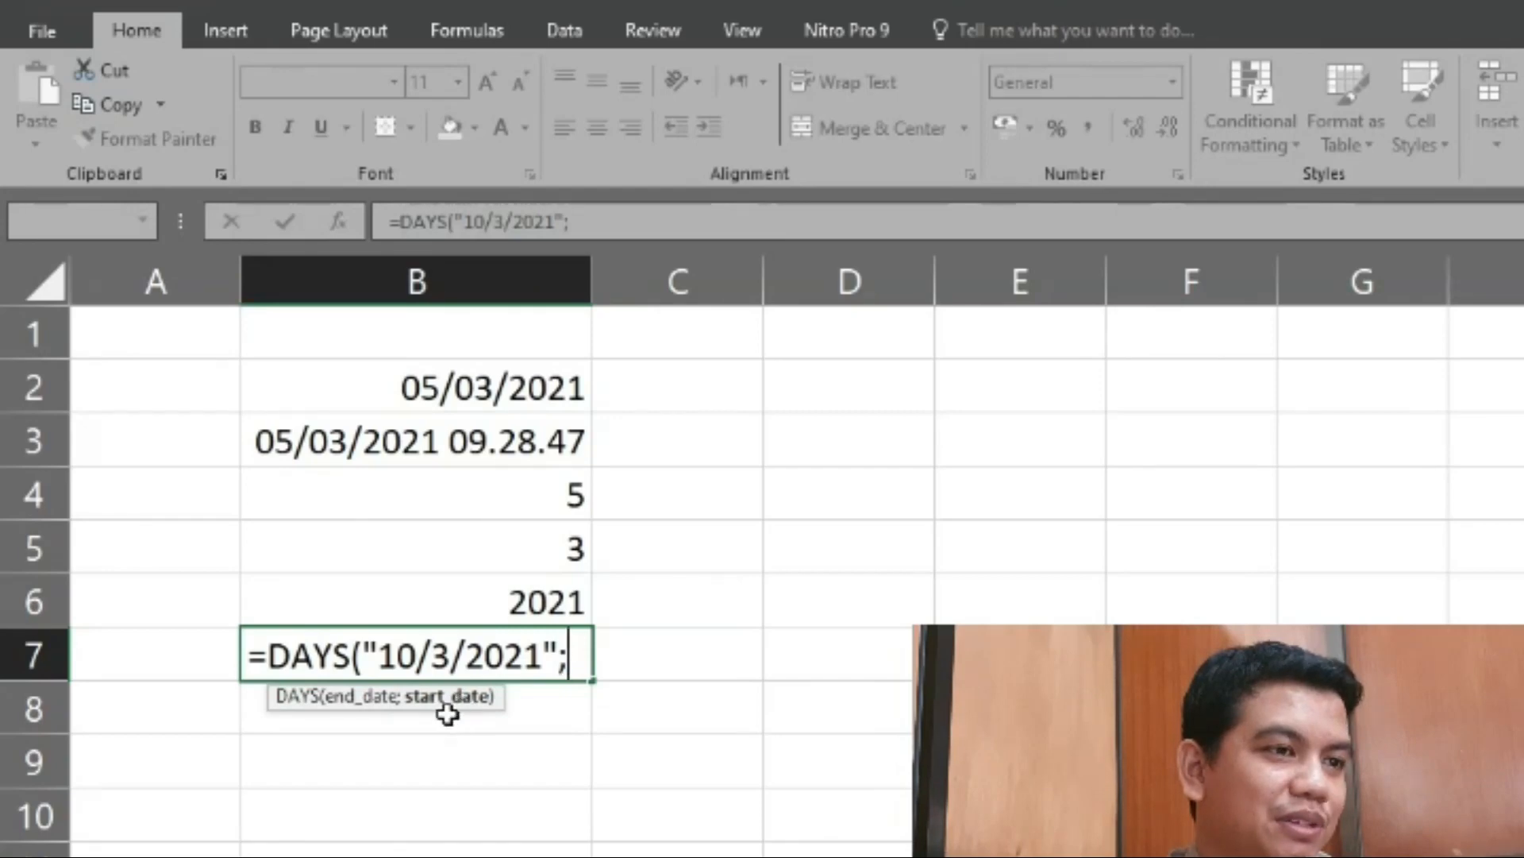
{"action": "key", "text": "BackSpace"}
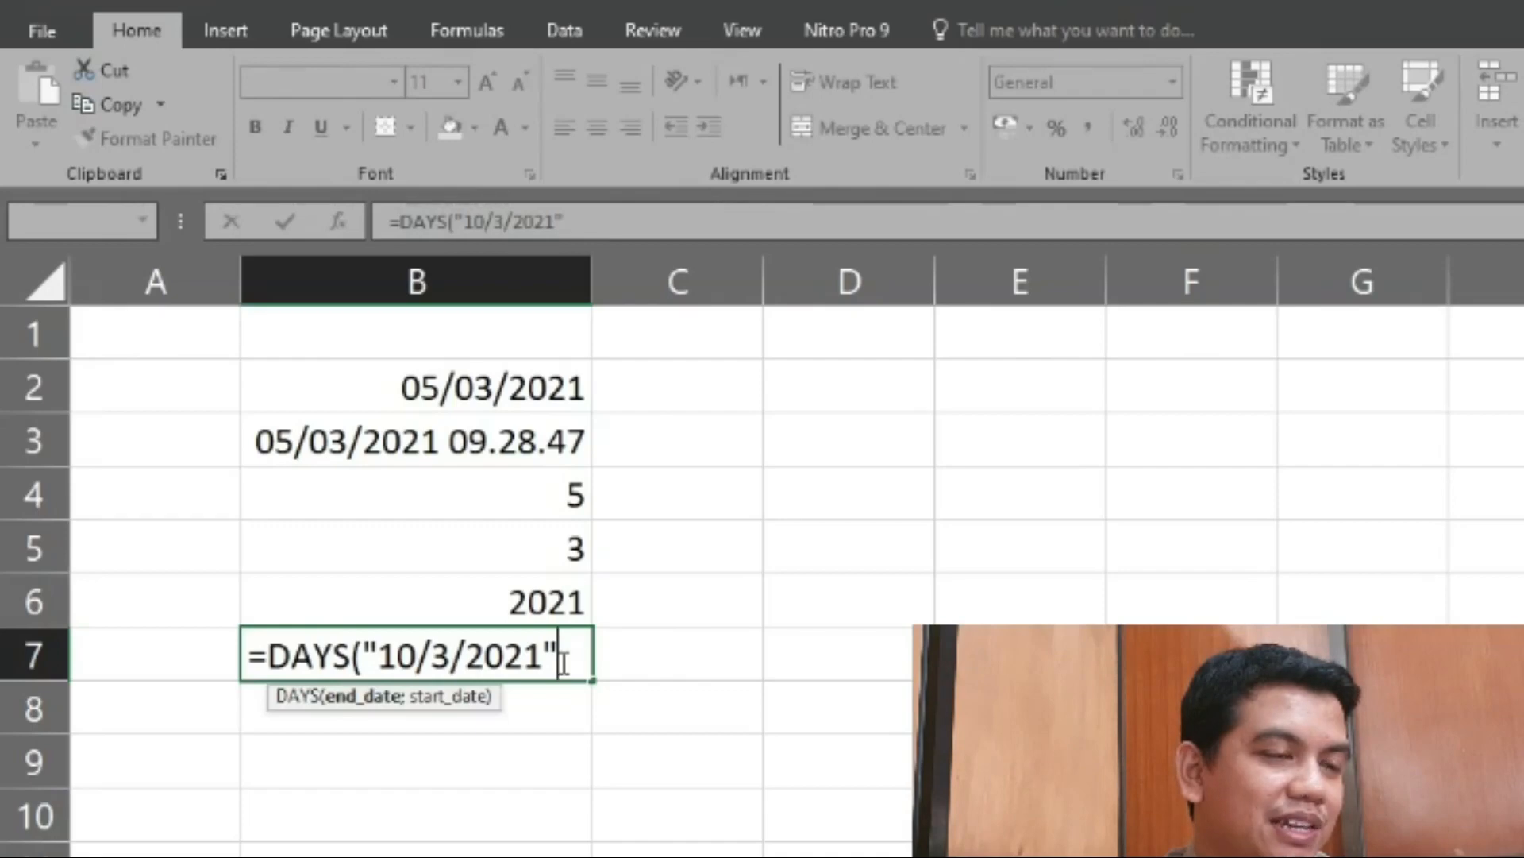
{"action": "type", "text": ";"}
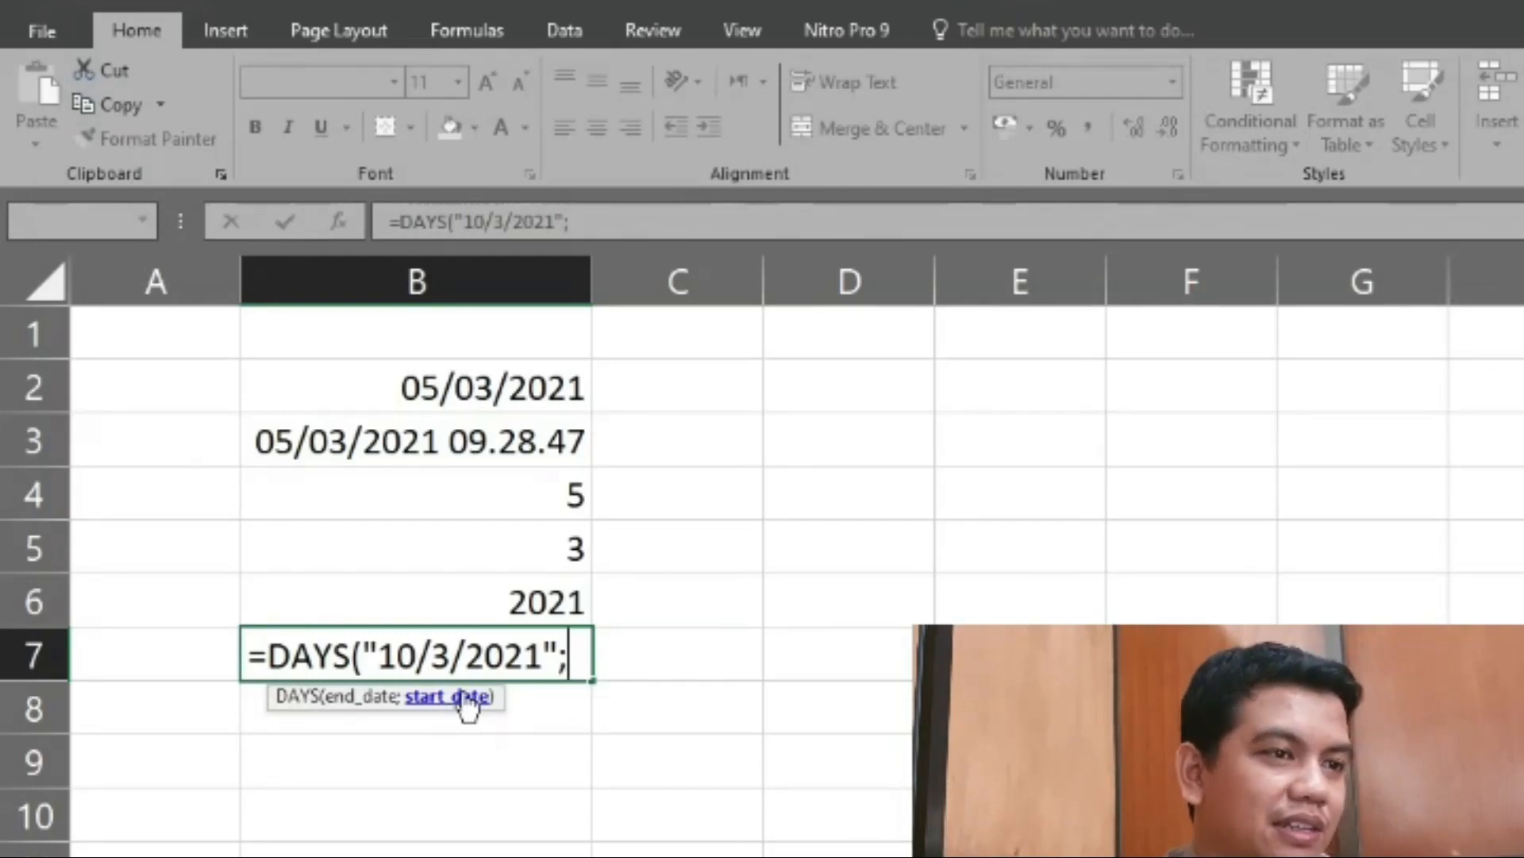
- Complete the formula in cell B7 with "1/3/2021" as the start date, making it =DAYS("10/3/2021";"1/3/2021")
{"action": "type", "text": "\""}
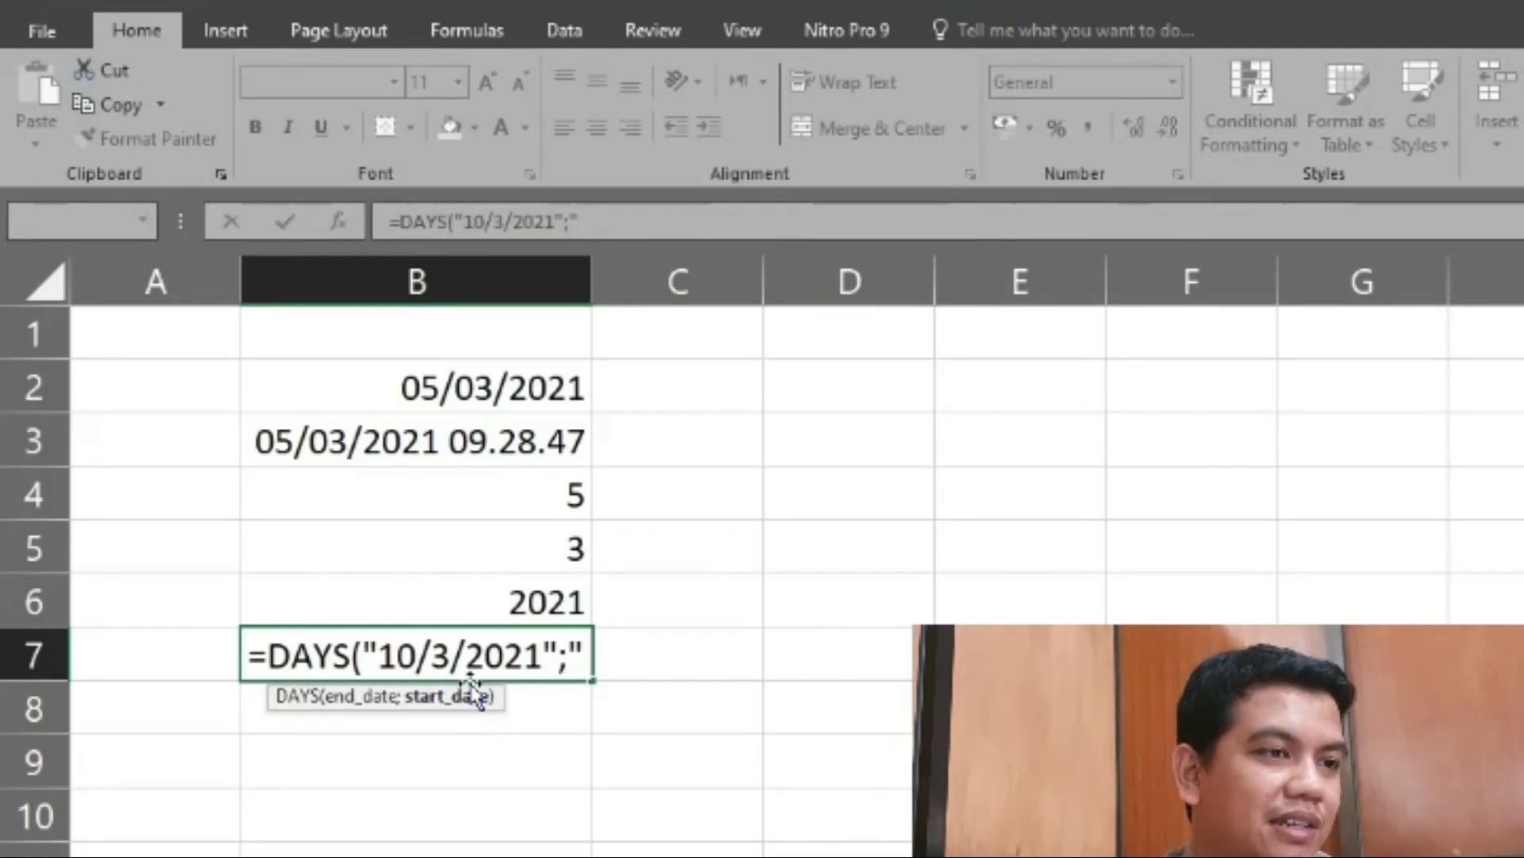
{"action": "type", "text": "1"}
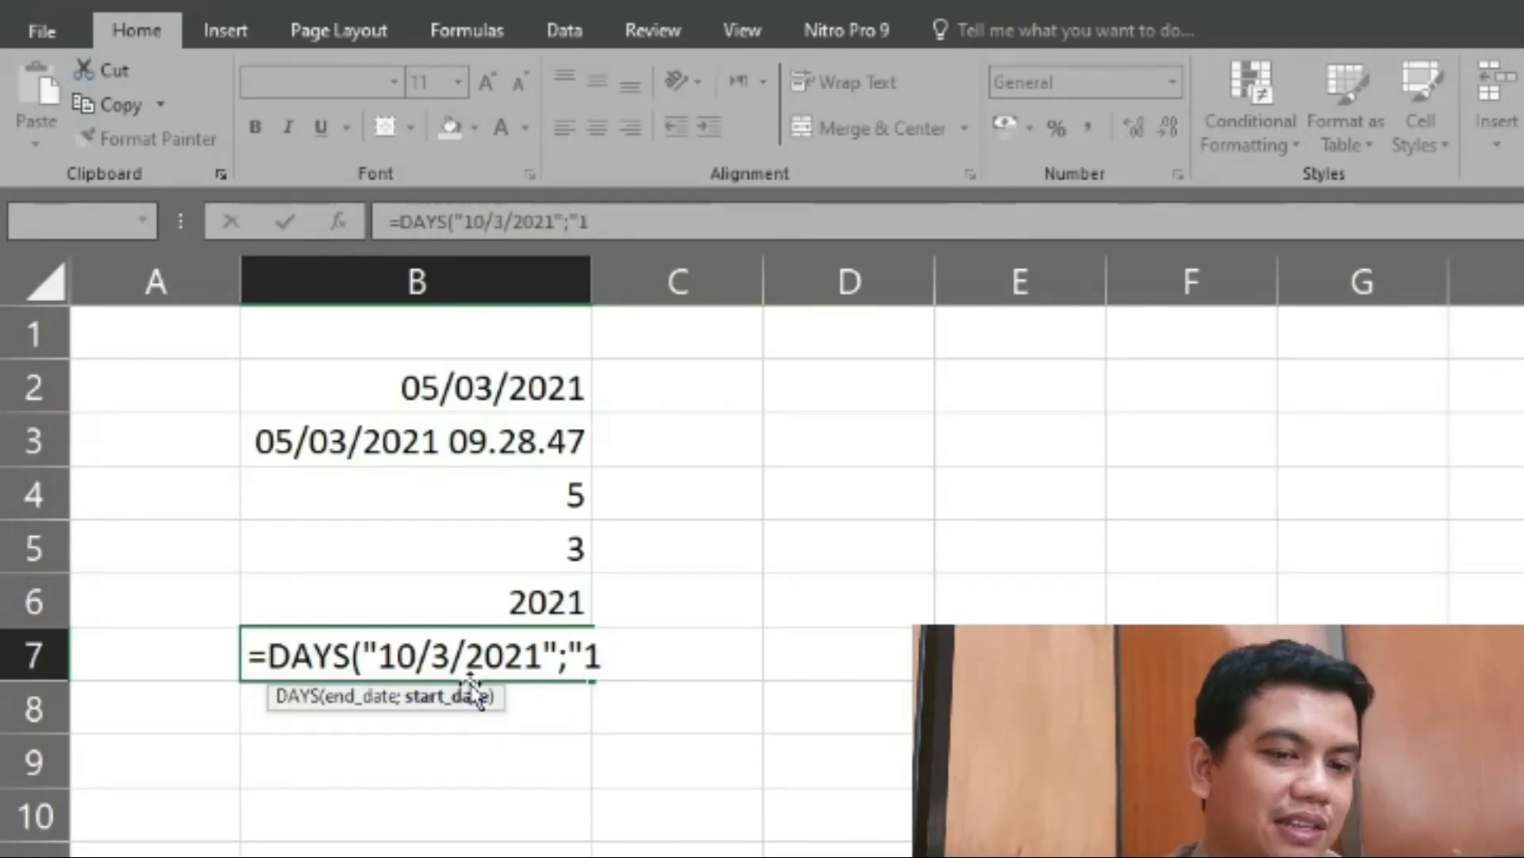
{"action": "type", "text": "/3/2"}
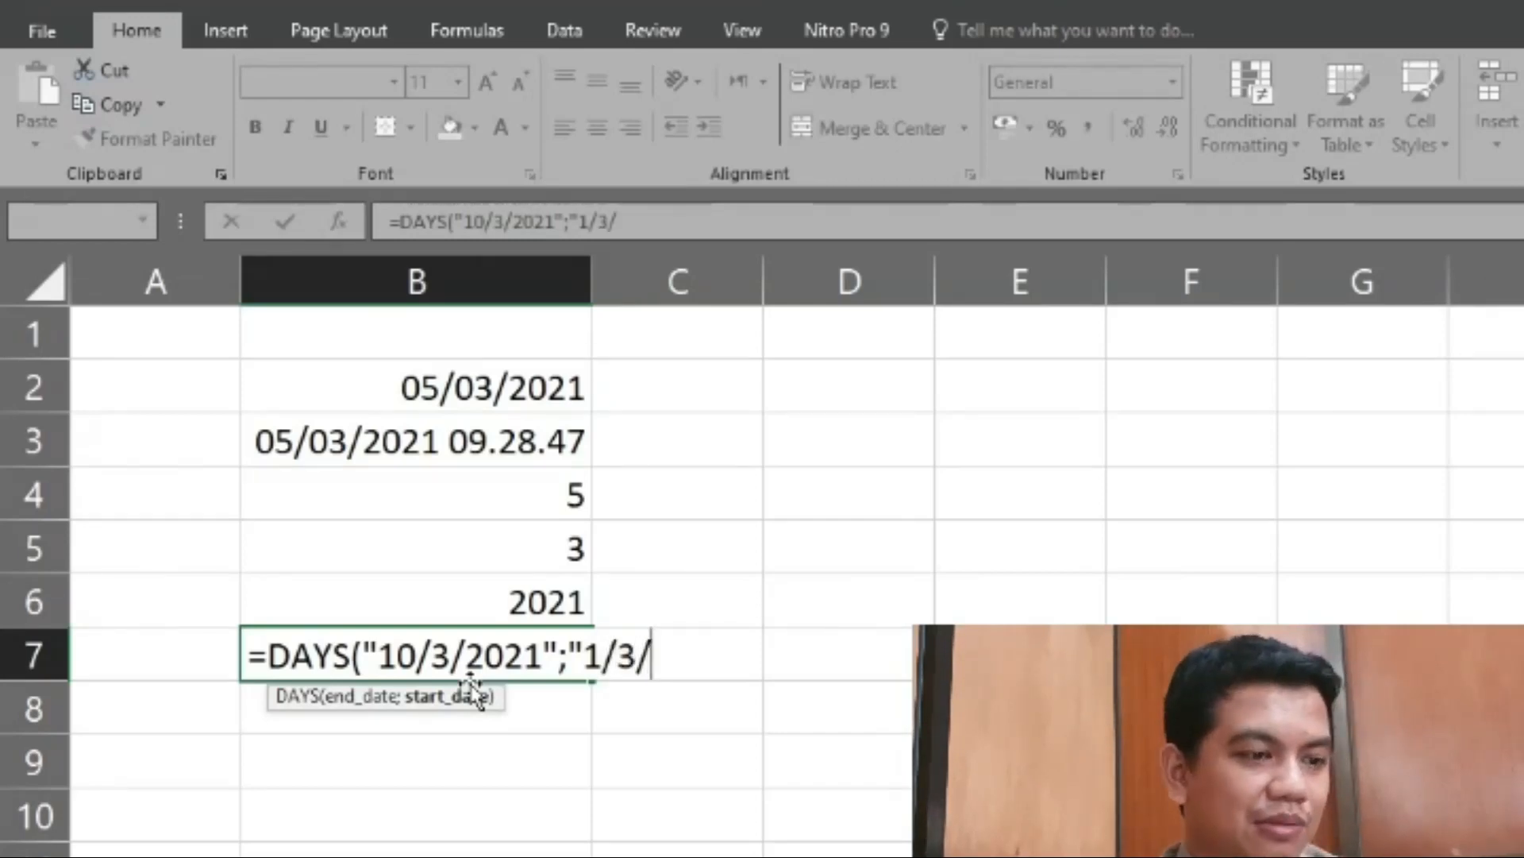
{"action": "type", "text": "021\")"}
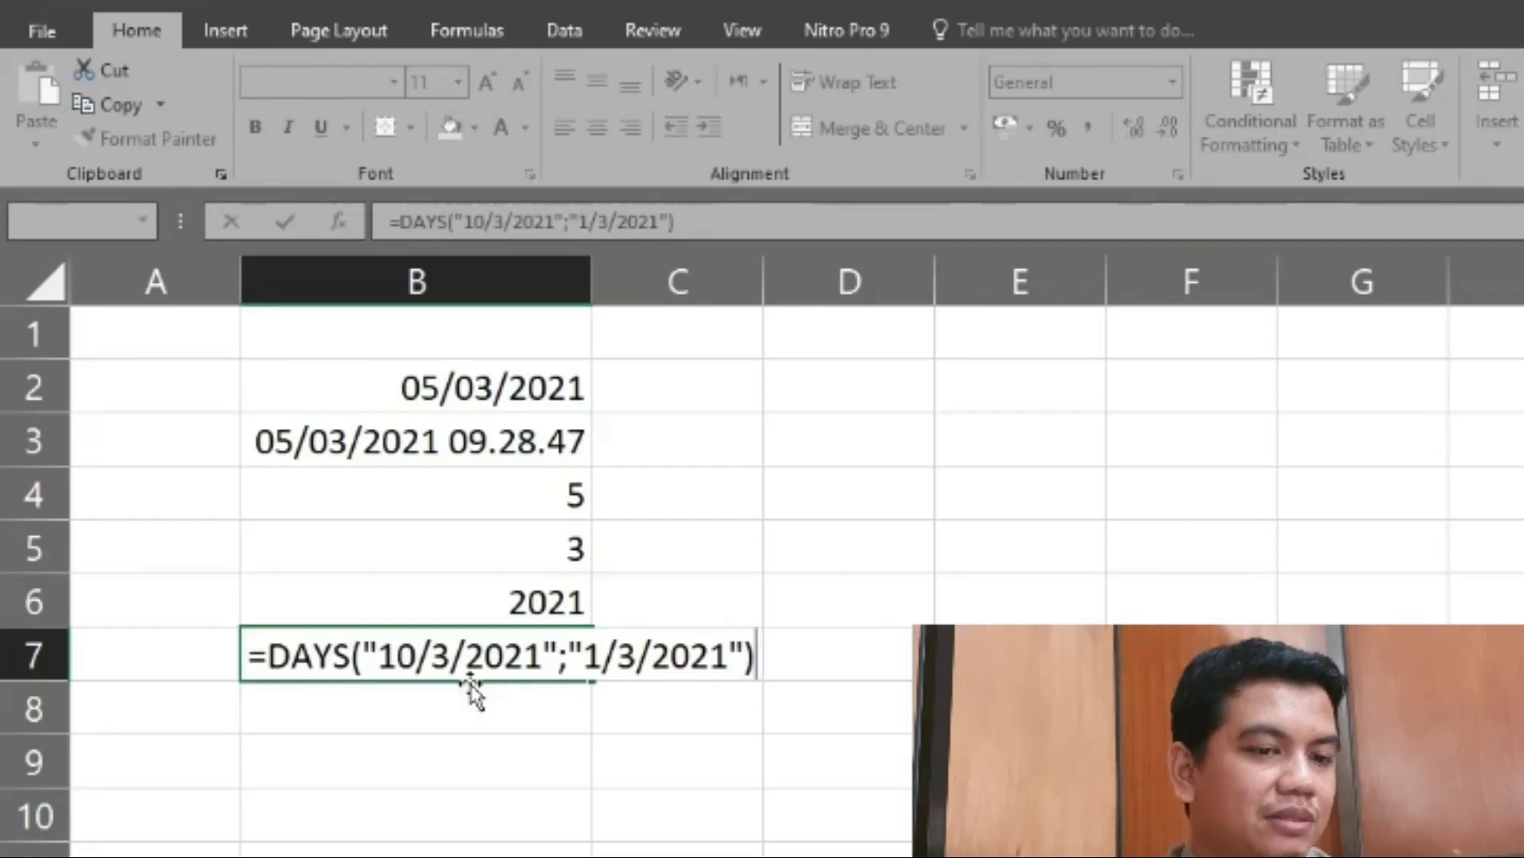
{"action": "key", "text": "Return"}
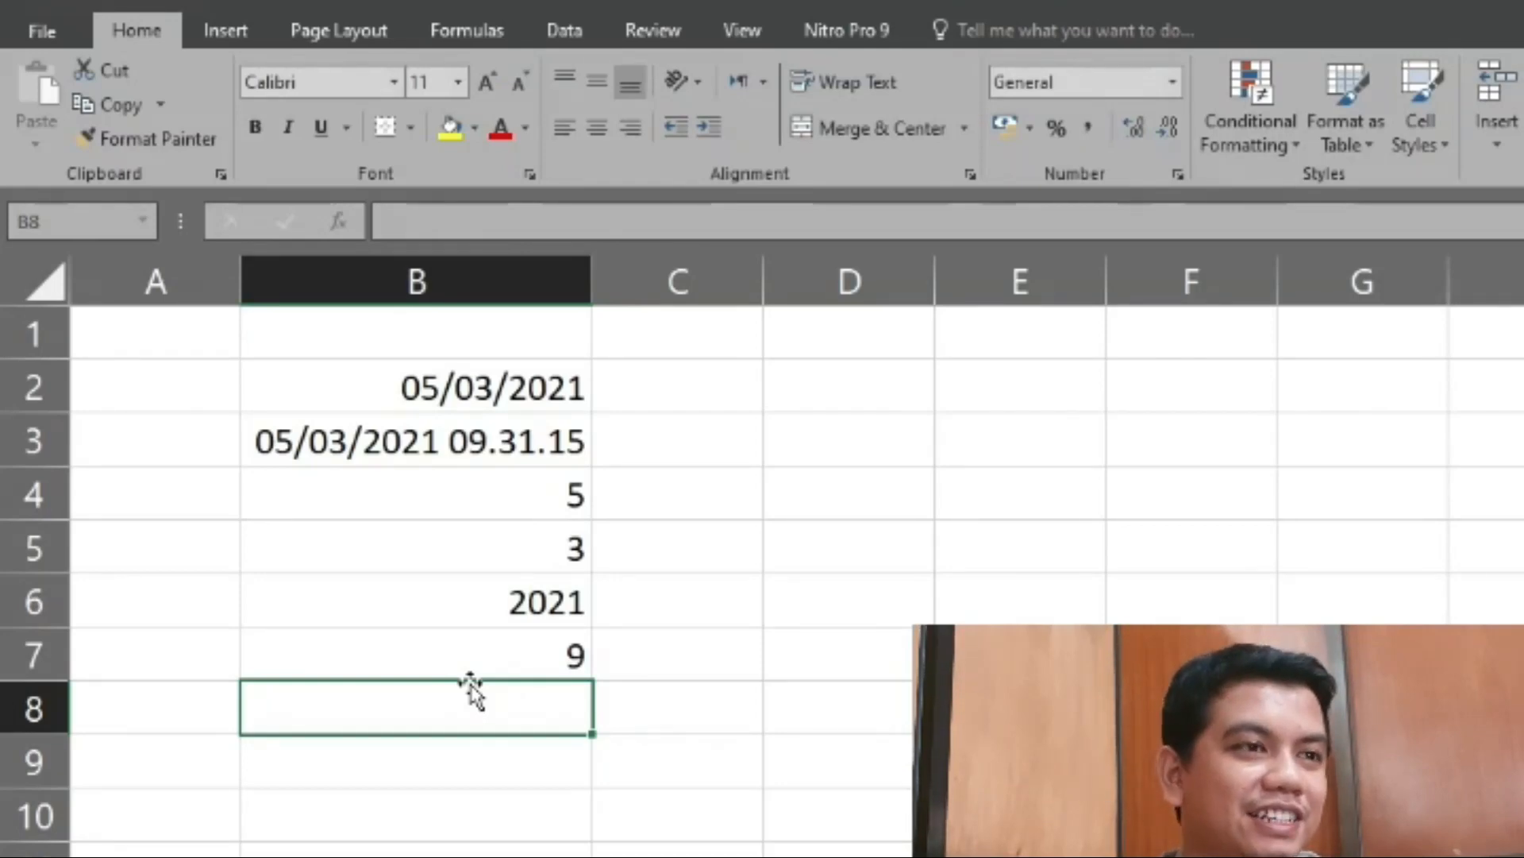
{"action": "left_click", "coordinate": [475, 653]}
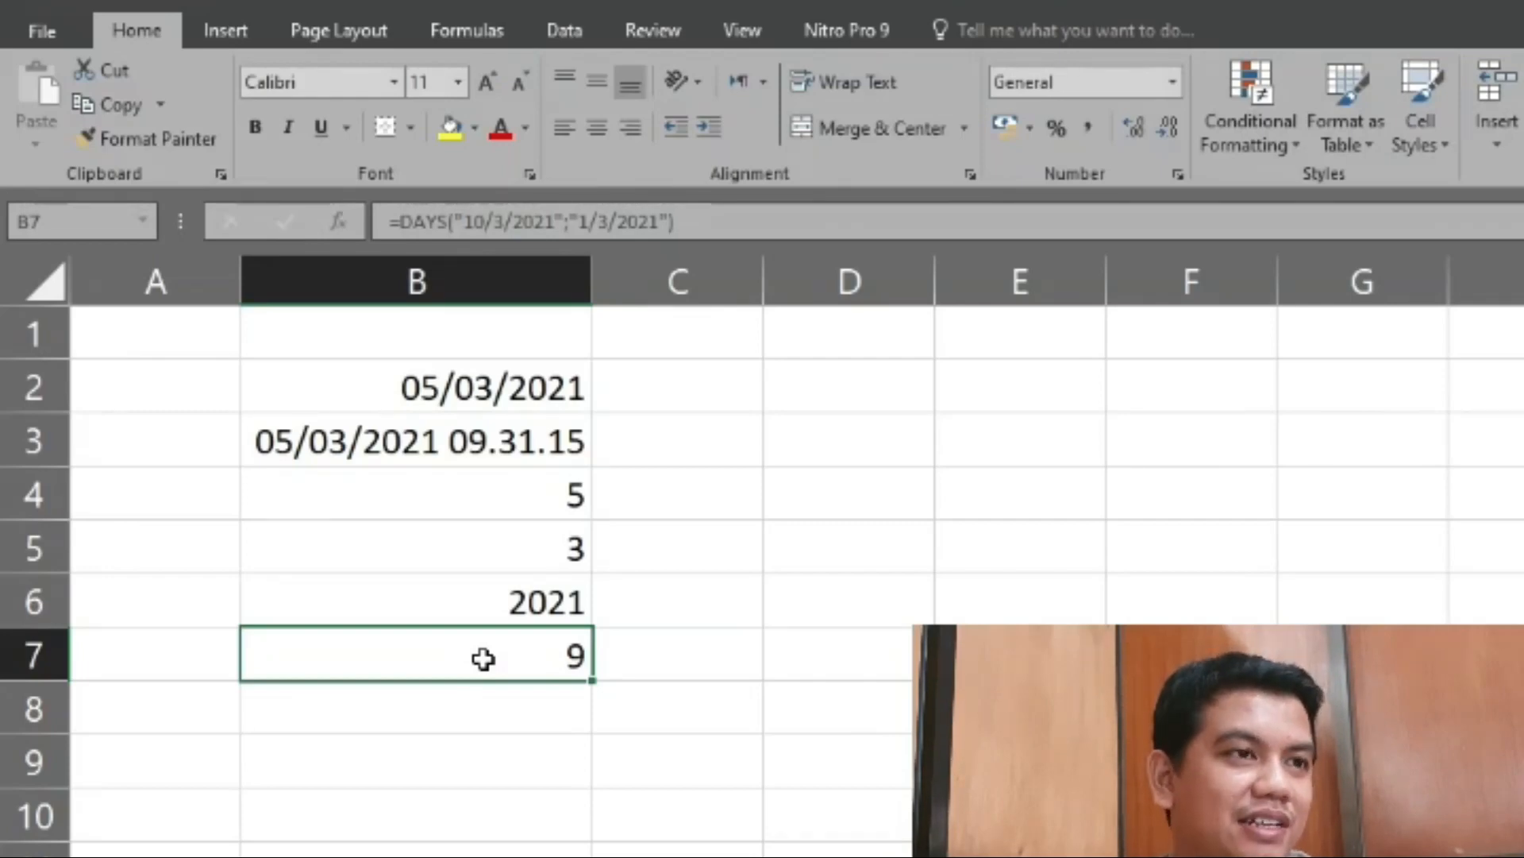
{"action": "left_click", "coordinate": [501, 696]}
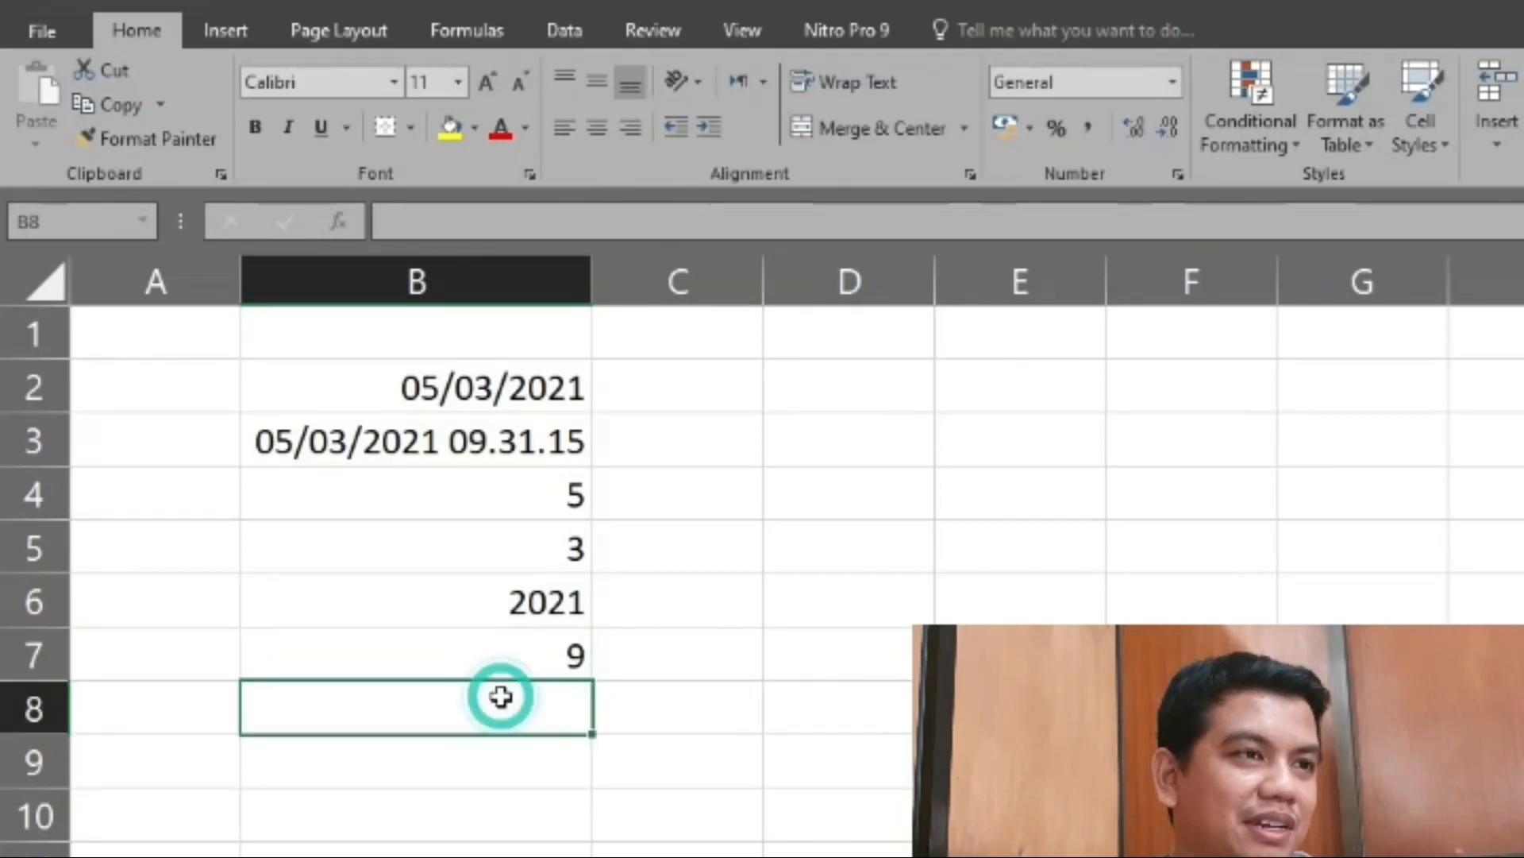
{"action": "left_click", "coordinate": [516, 651]}
- Enter a TIME formula in cell B8 with hour 9, minute 32 and second 19, making it =TIME(9;32;19)
{"action": "left_click", "coordinate": [517, 707]}
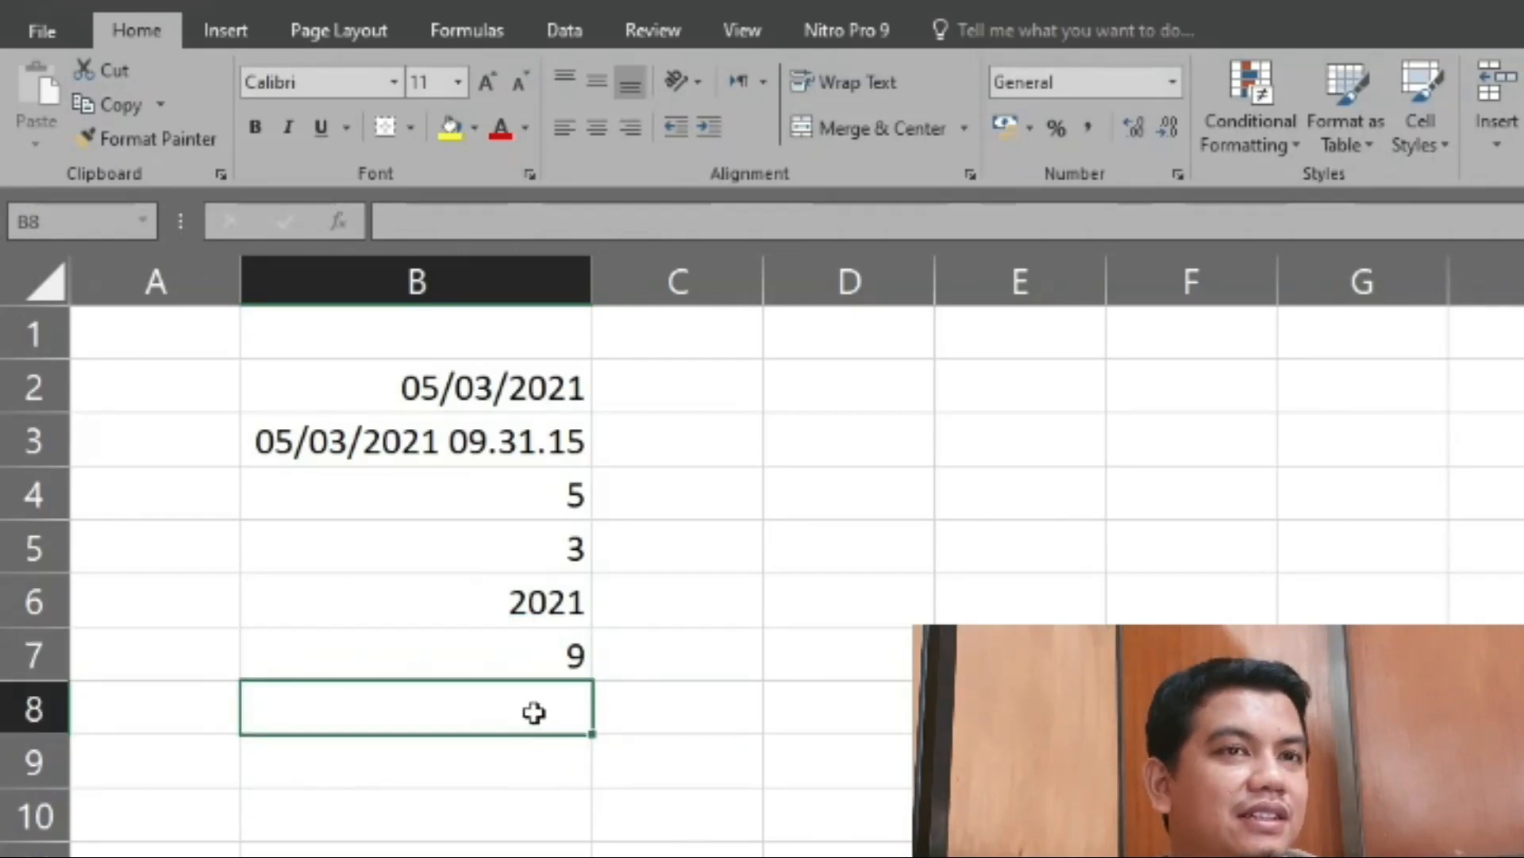
{"action": "type", "text": "=time"}
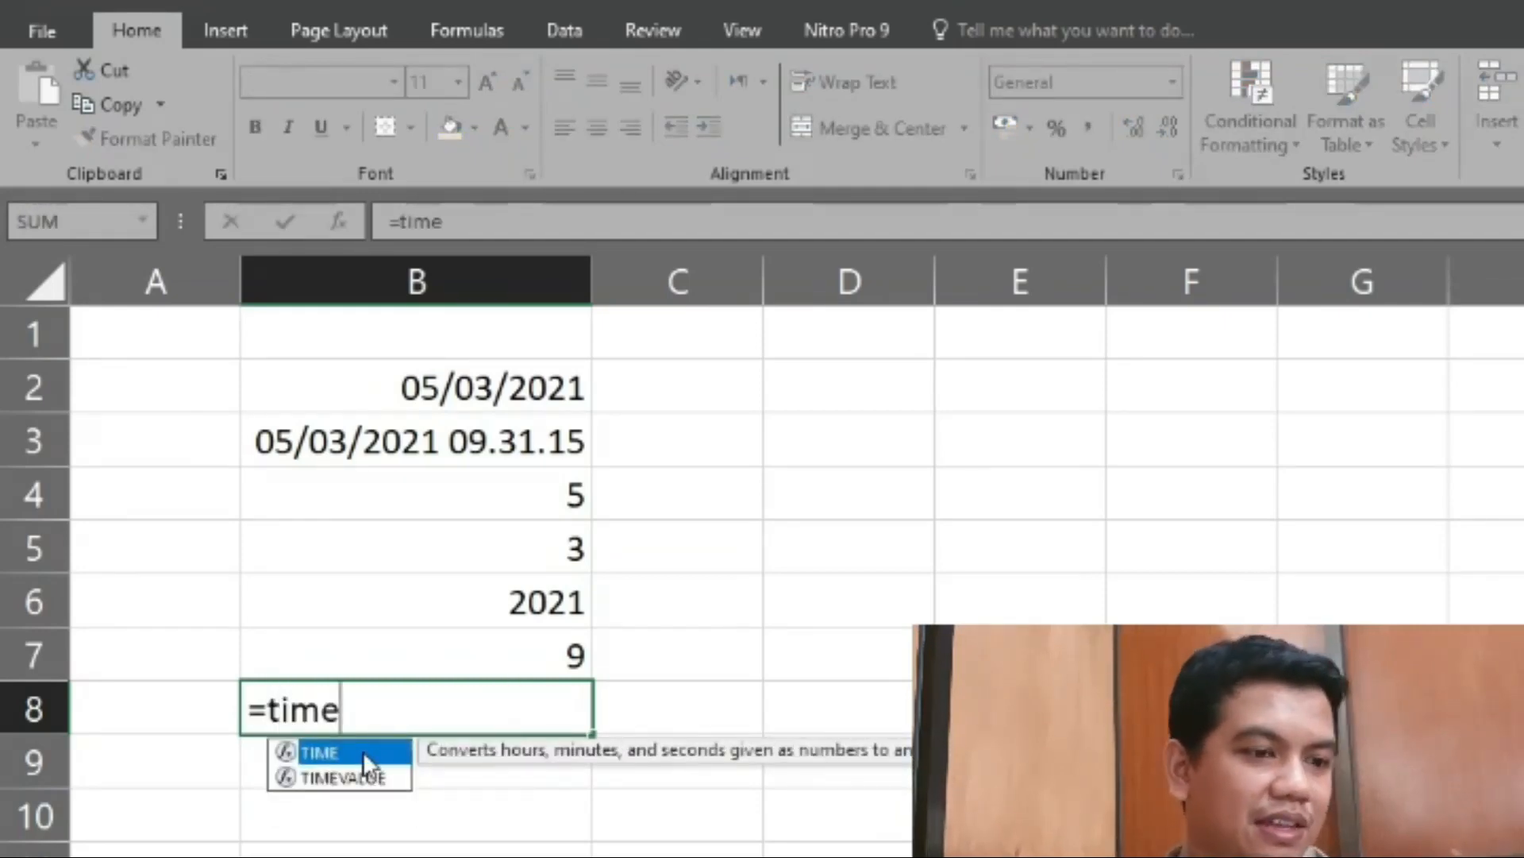
{"action": "double_click", "coordinate": [387, 754]}
{"action": "left_click", "coordinate": [442, 703]}
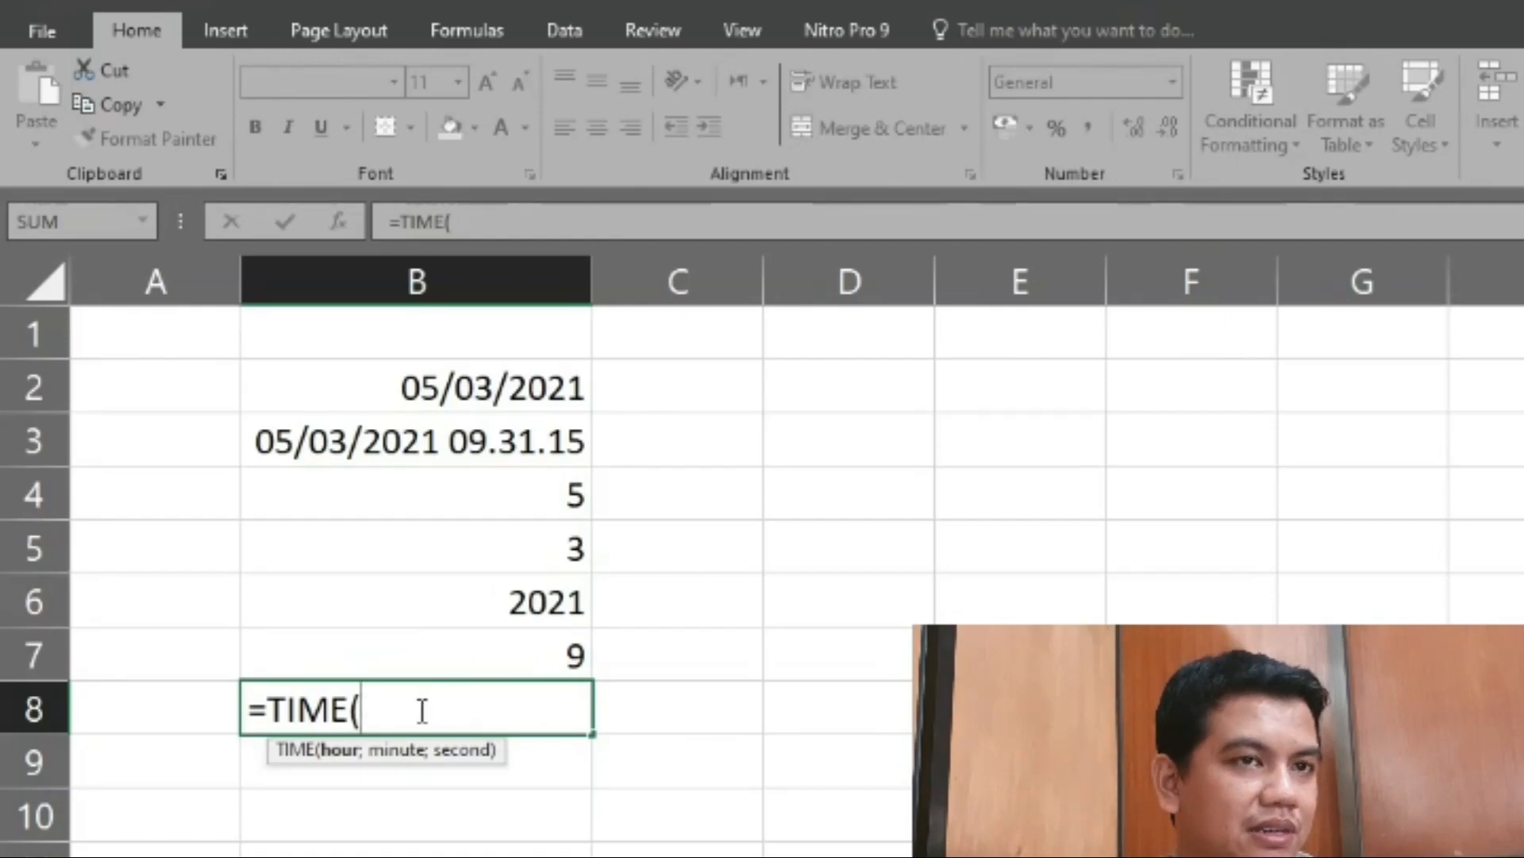
{"action": "type", "text": "9"}
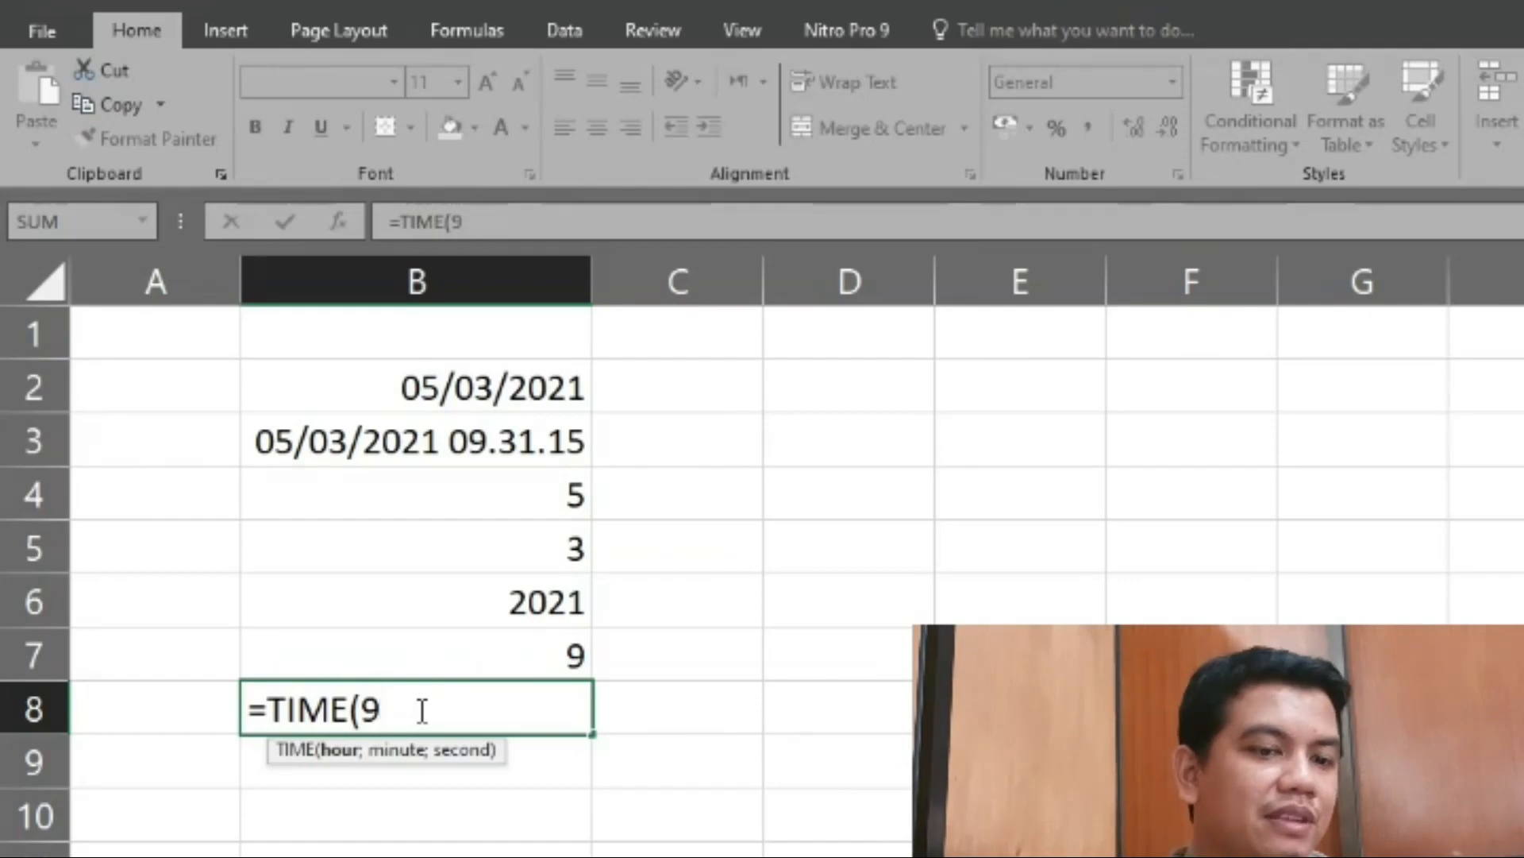
{"action": "type", "text": ";"}
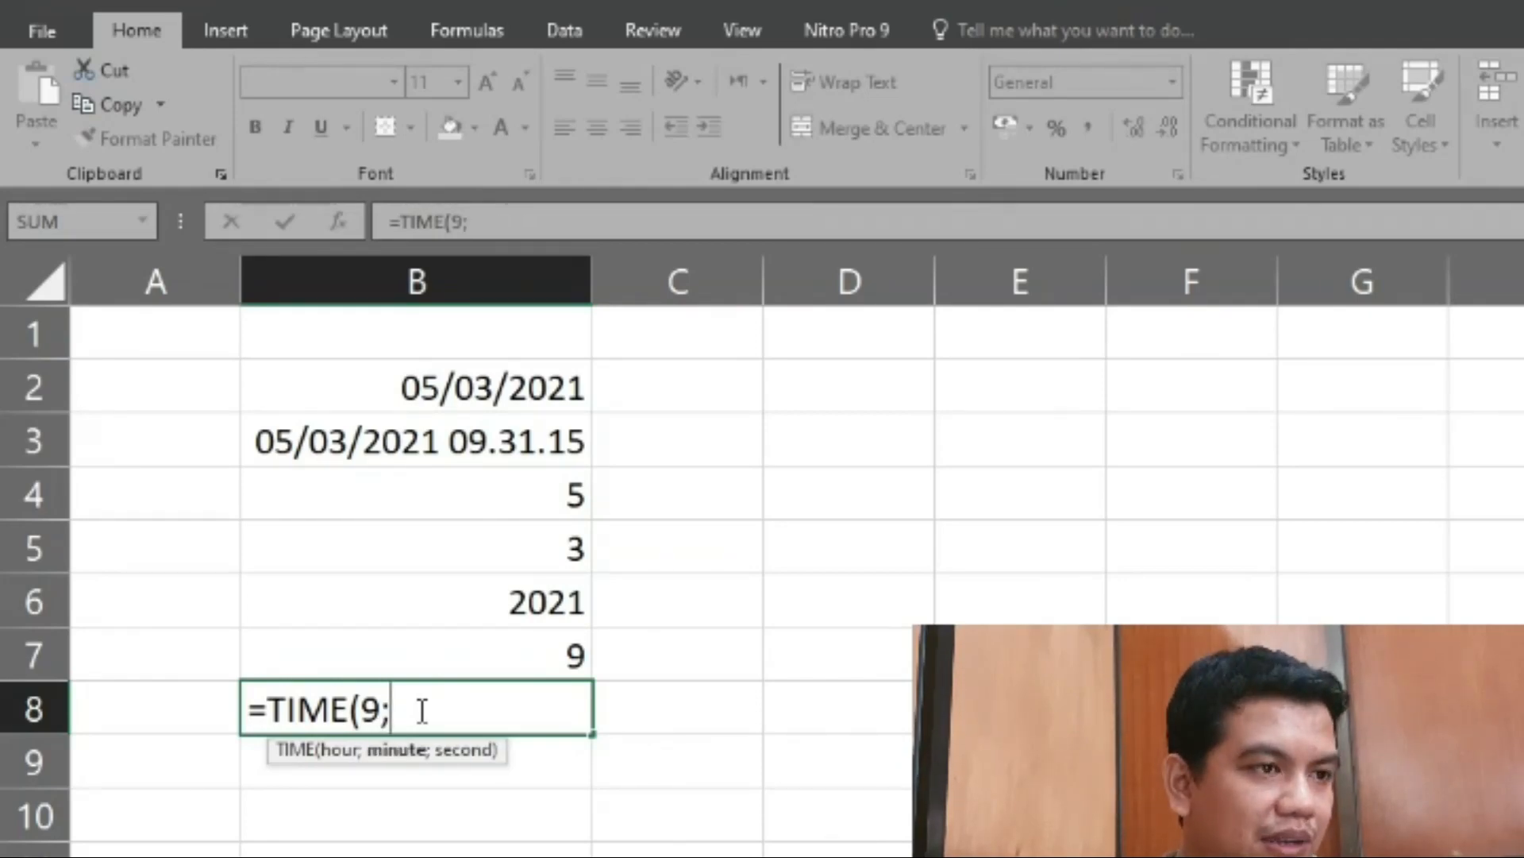
{"action": "type", "text": "32"}
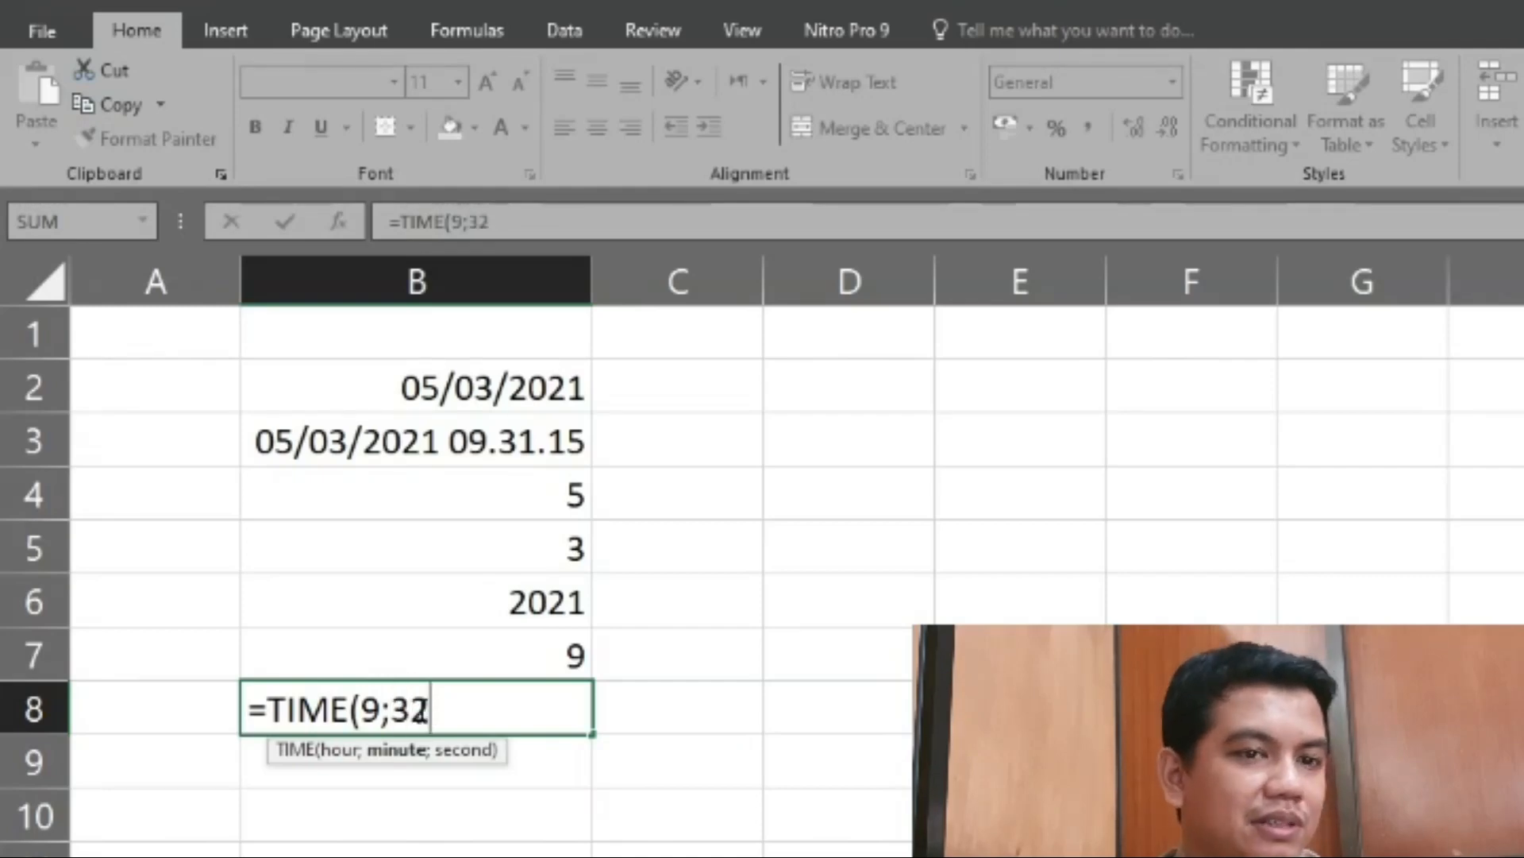
{"action": "type", "text": ";"}
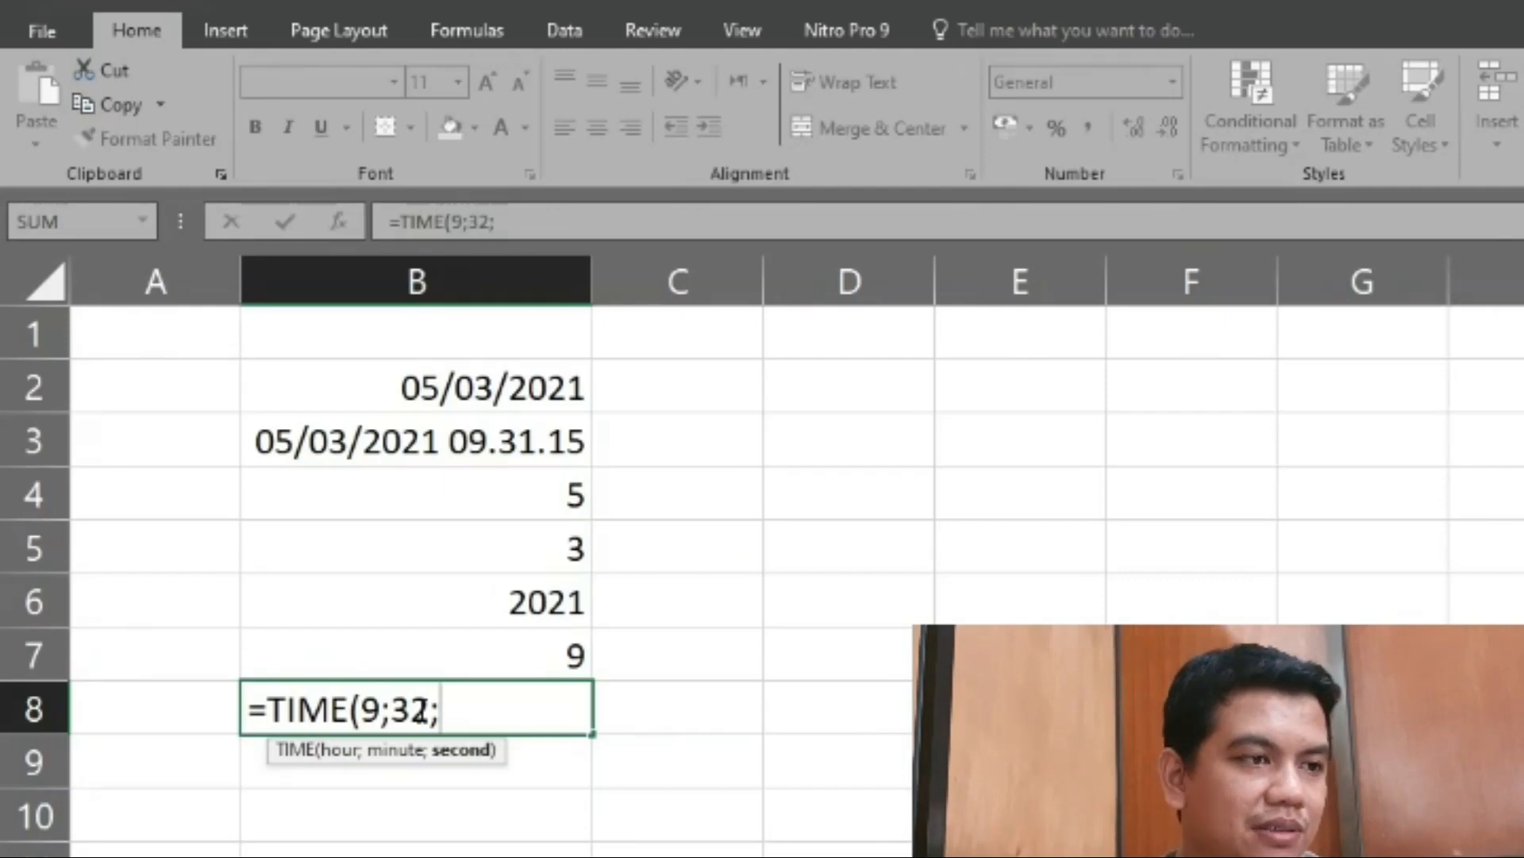
{"action": "type", "text": "19"}
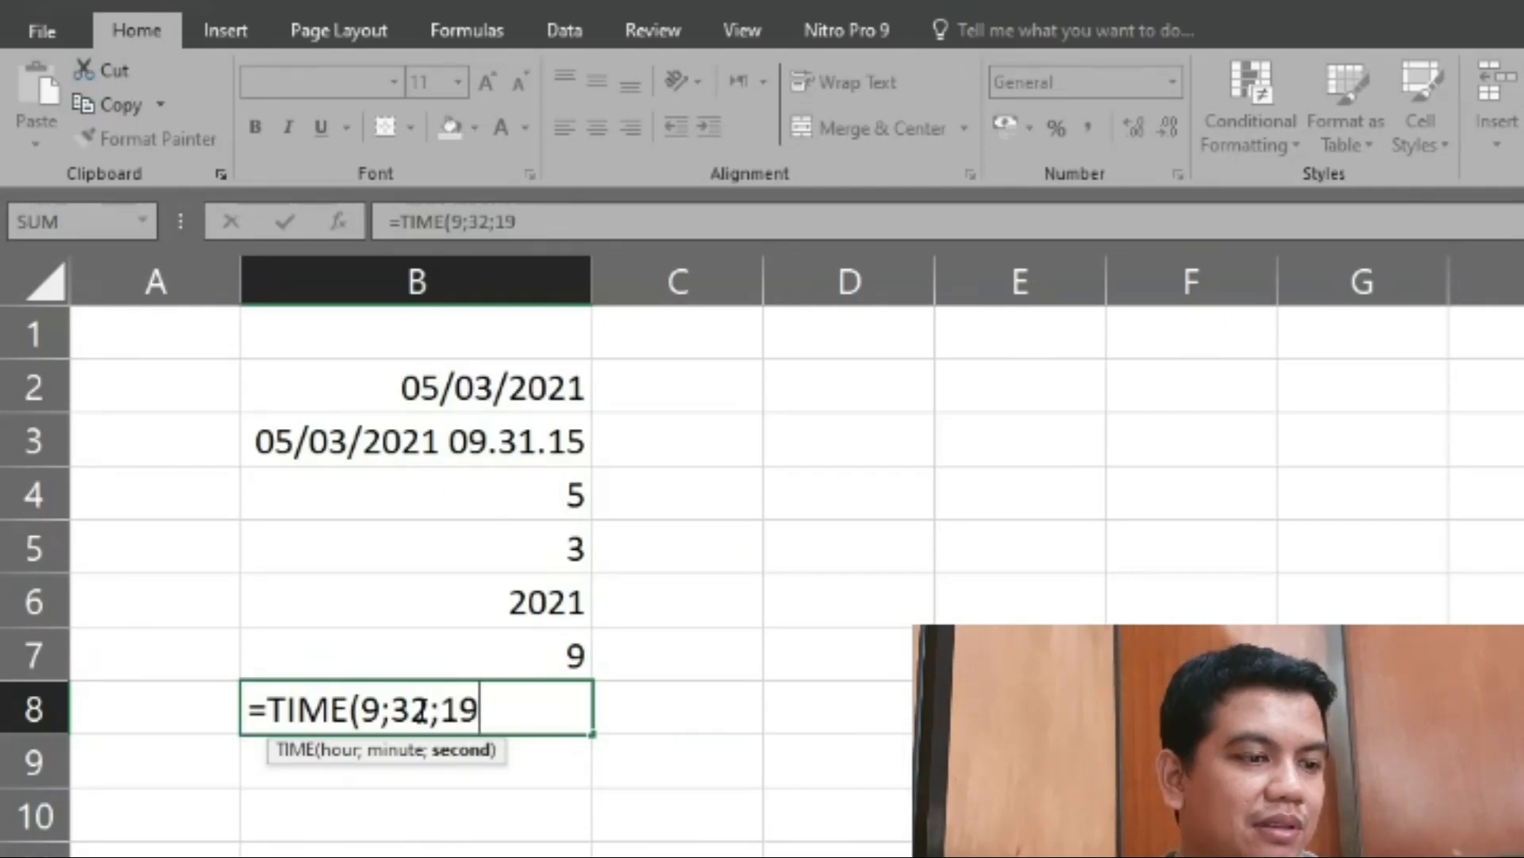
{"action": "type", "text": ")"}
{"action": "key", "text": "Return"}
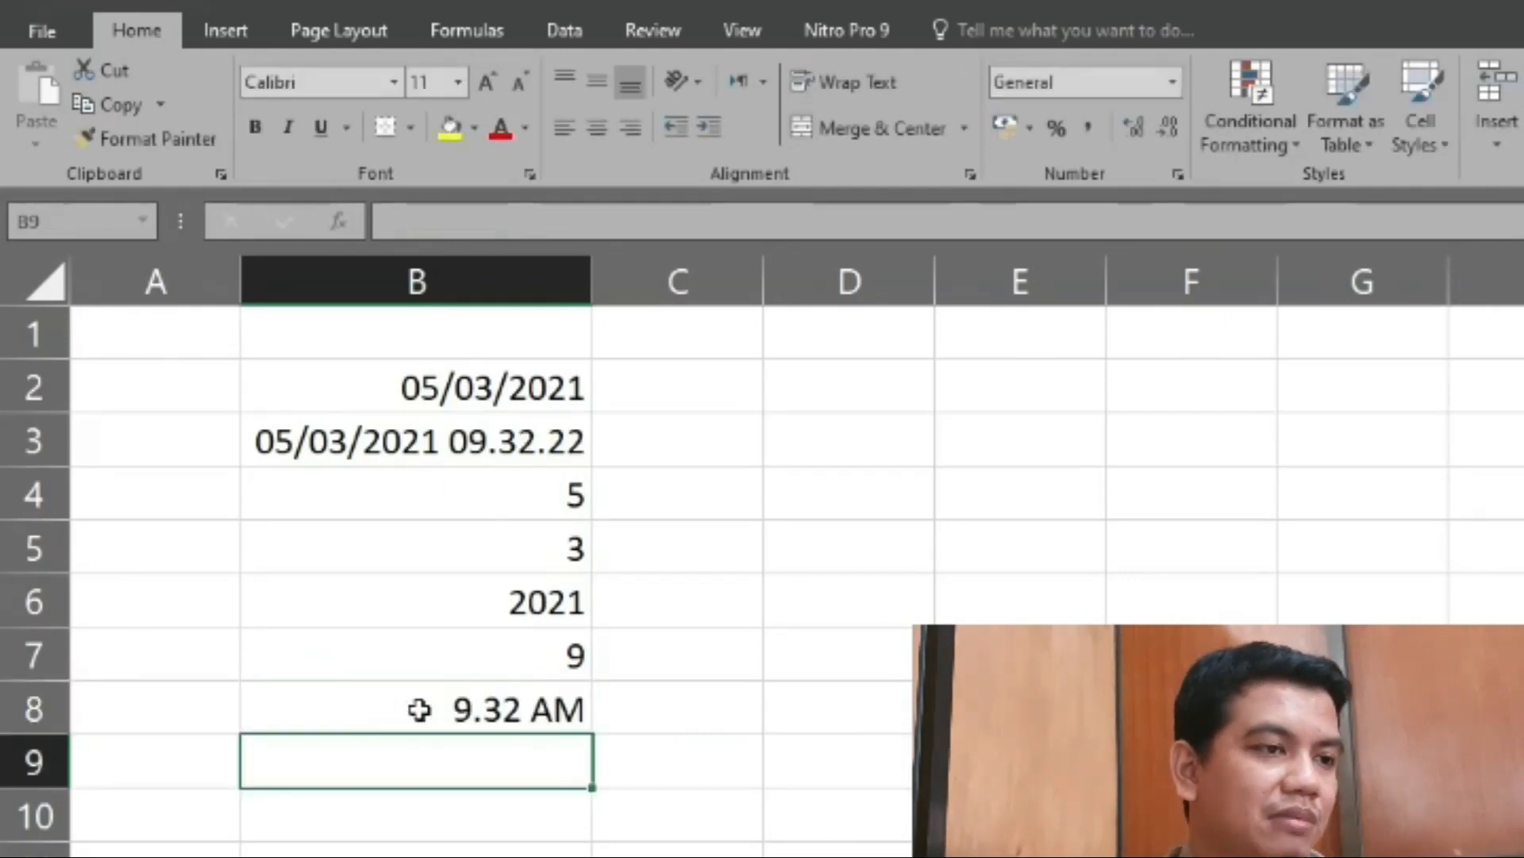
- Apply the Time number format to the TIME result in cell B8 so it includes seconds
{"action": "left_click", "coordinate": [418, 709]}
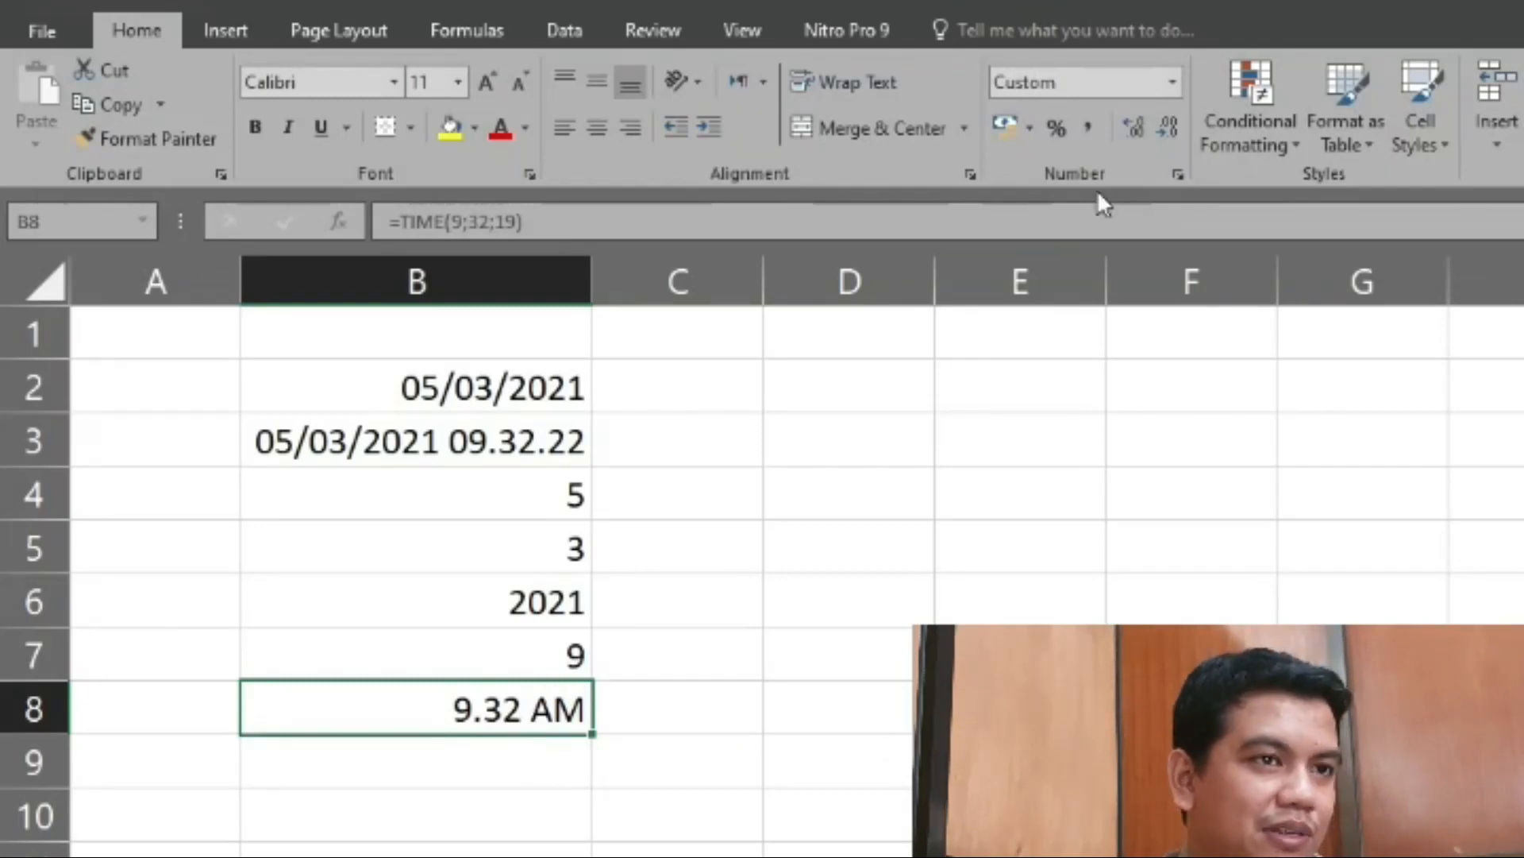
{"action": "left_click", "coordinate": [1172, 81]}
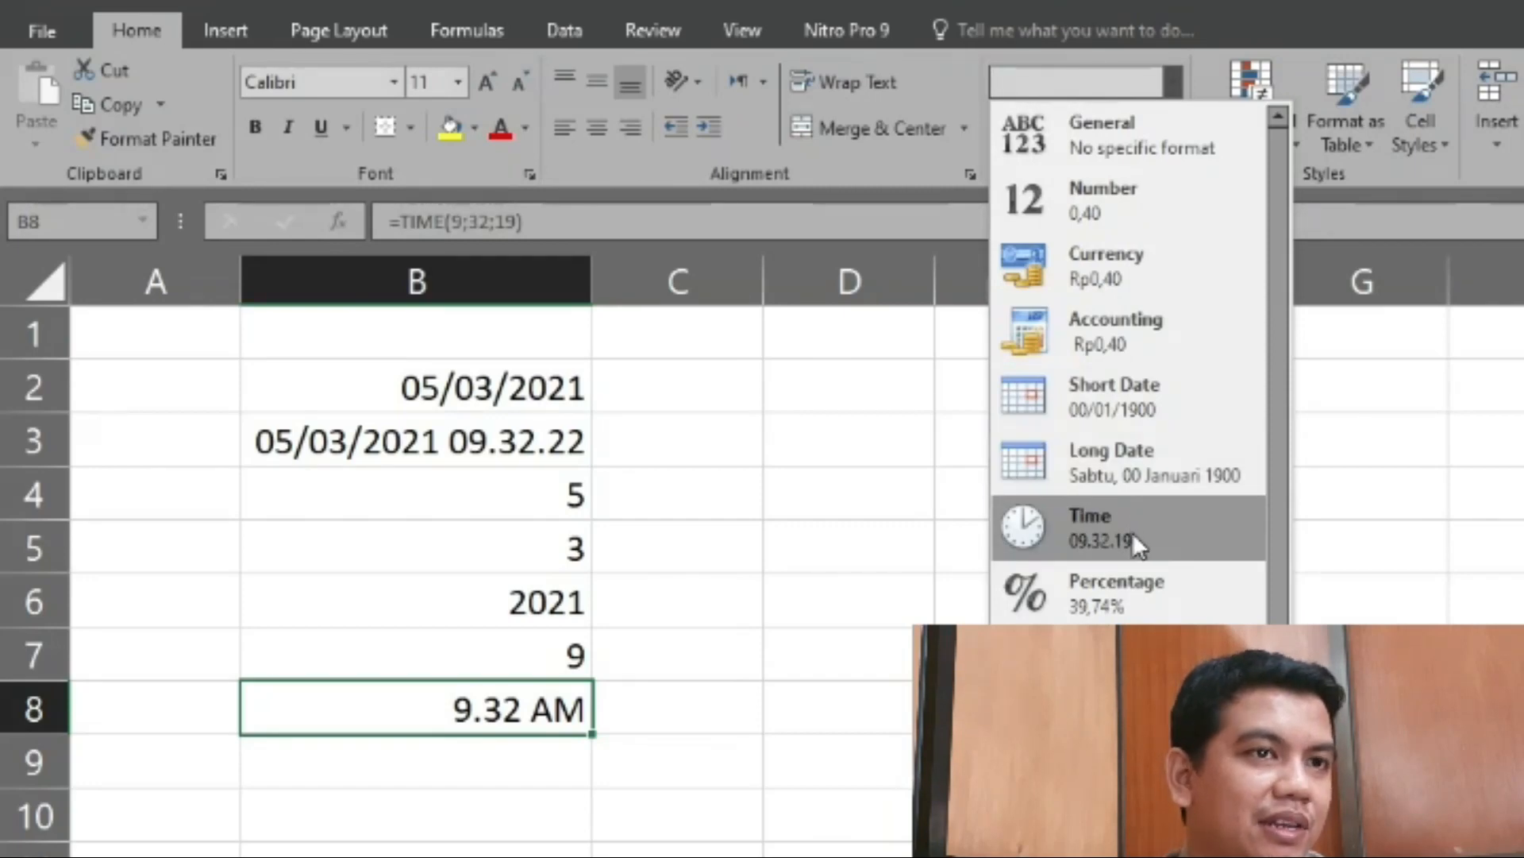
{"action": "left_click", "coordinate": [1174, 529]}
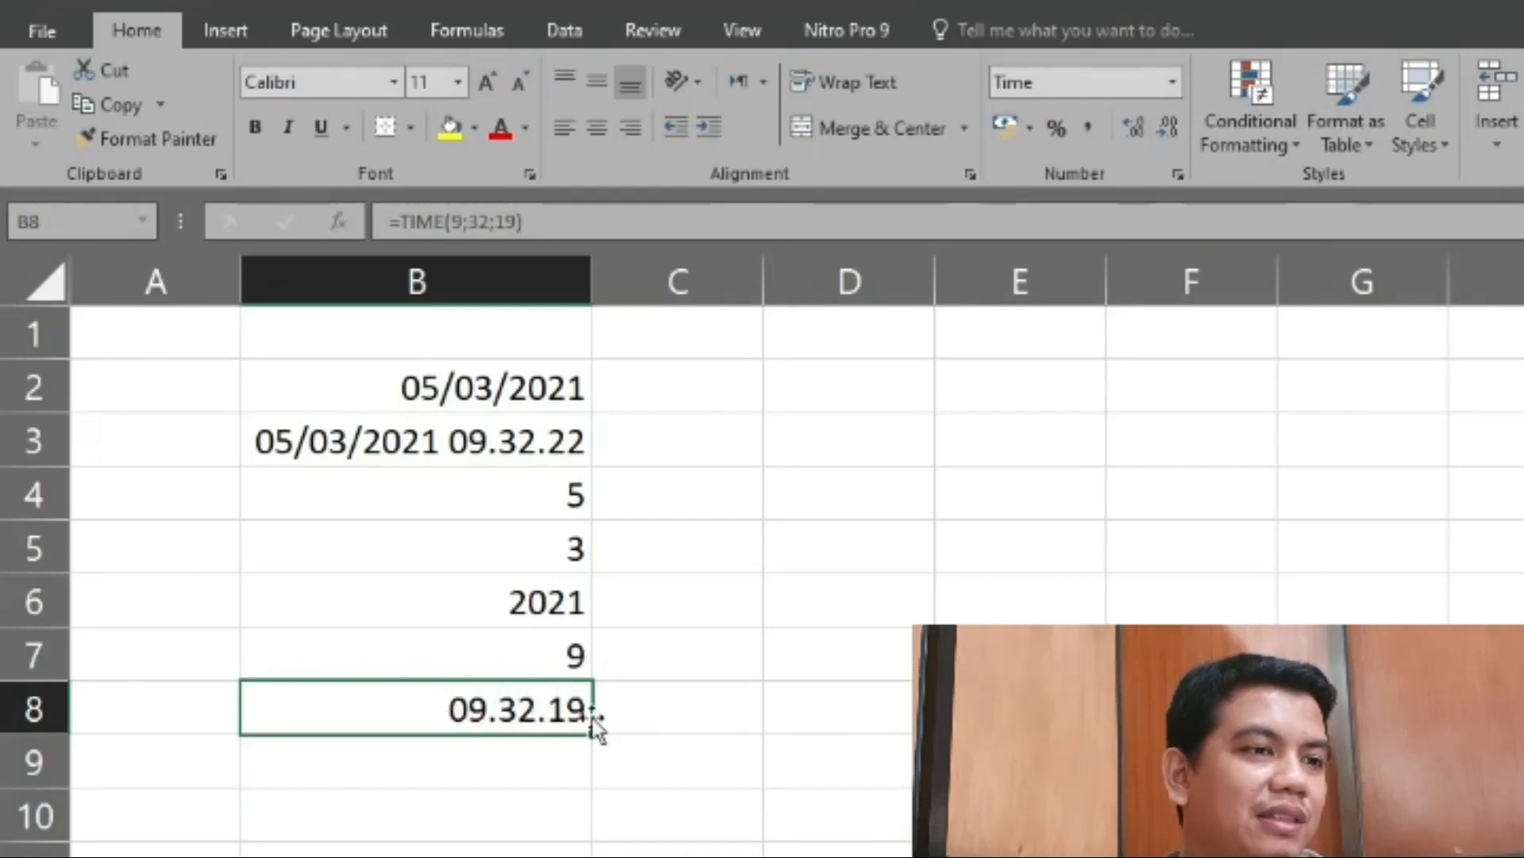
{"action": "left_click", "coordinate": [675, 703]}
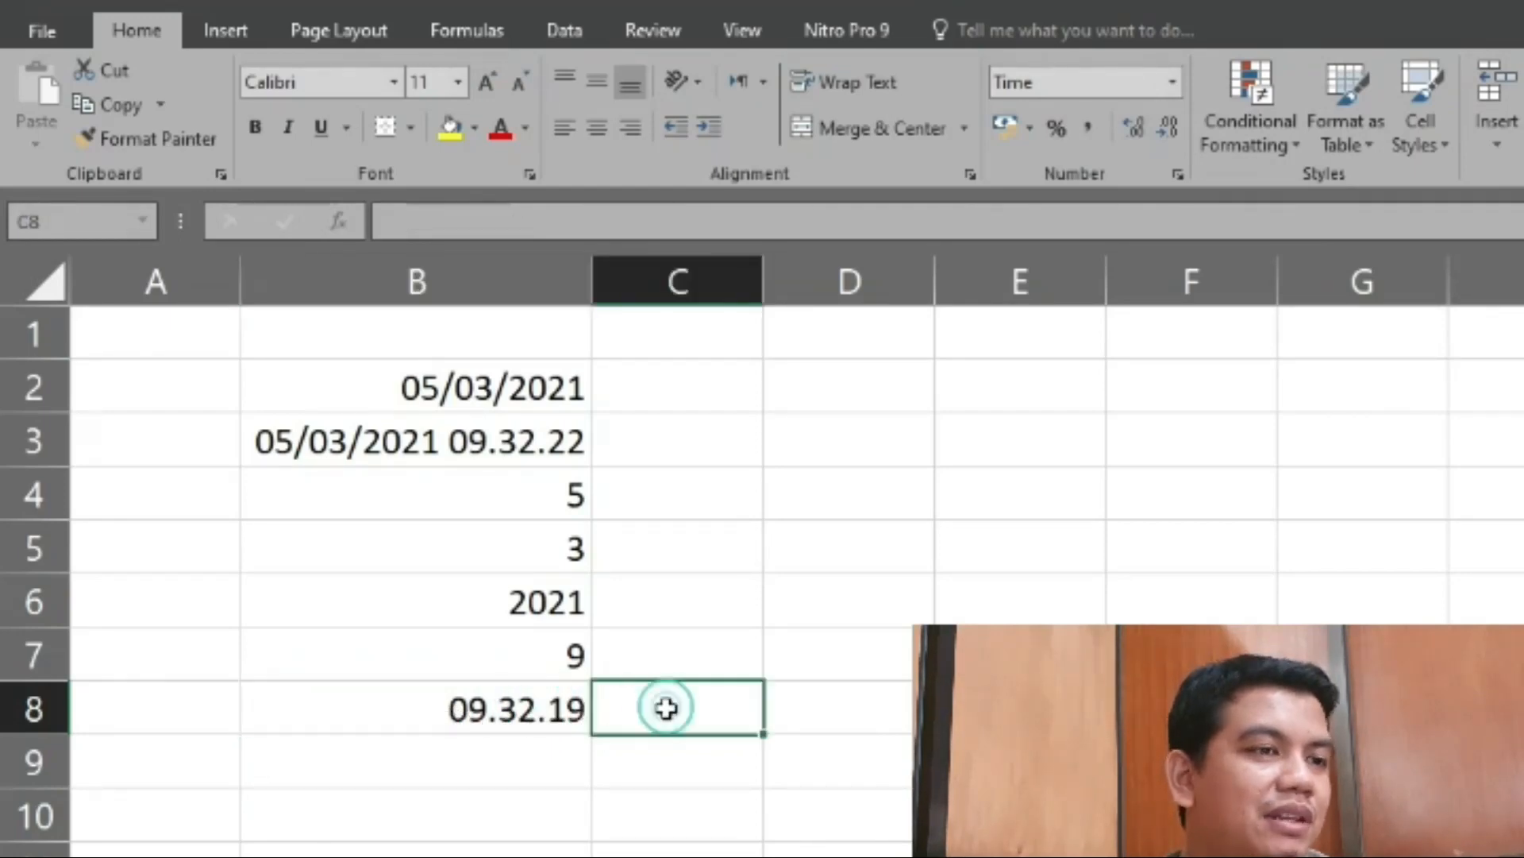
{"action": "left_click", "coordinate": [556, 709]}
{"action": "left_click", "coordinate": [545, 762]}
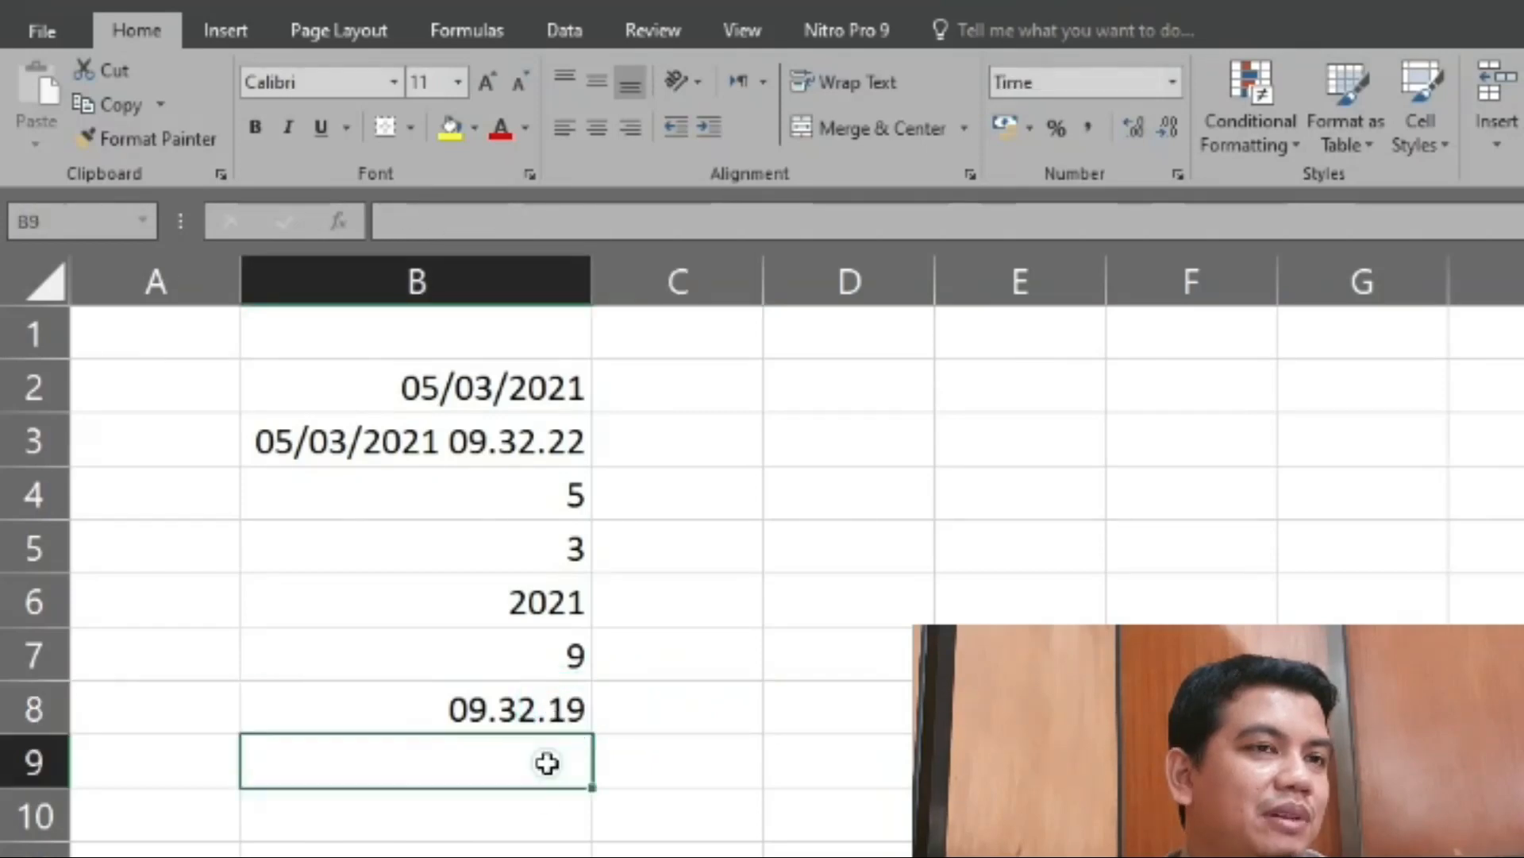
- Look at the list of date and time functions in the other open workbook, and return to the practice worksheet
{"action": "mouse_move", "coordinate": [278, 855]}
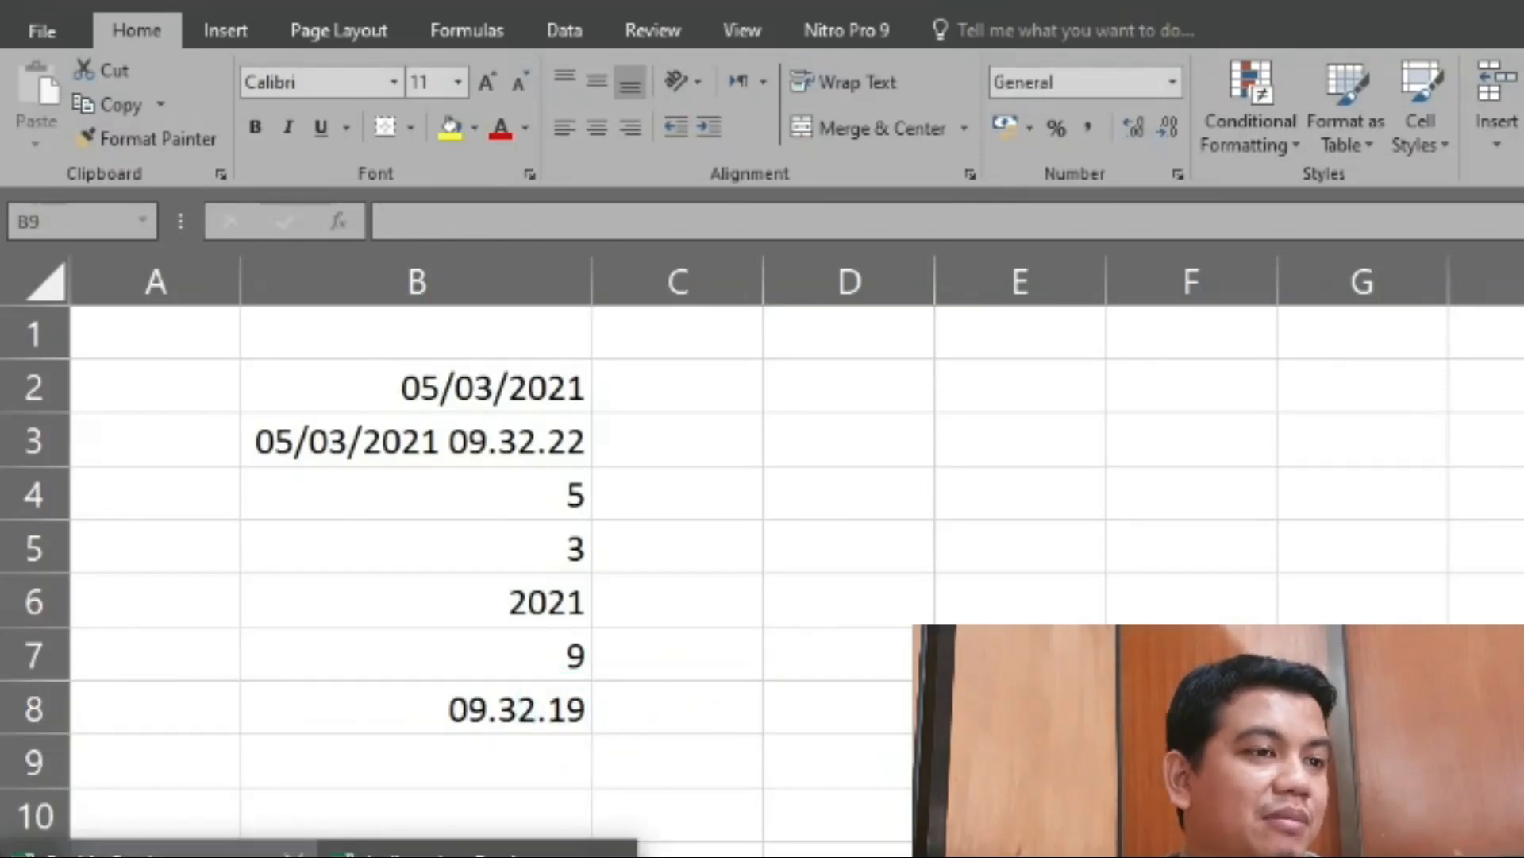
{"action": "left_click", "coordinate": [478, 851]}
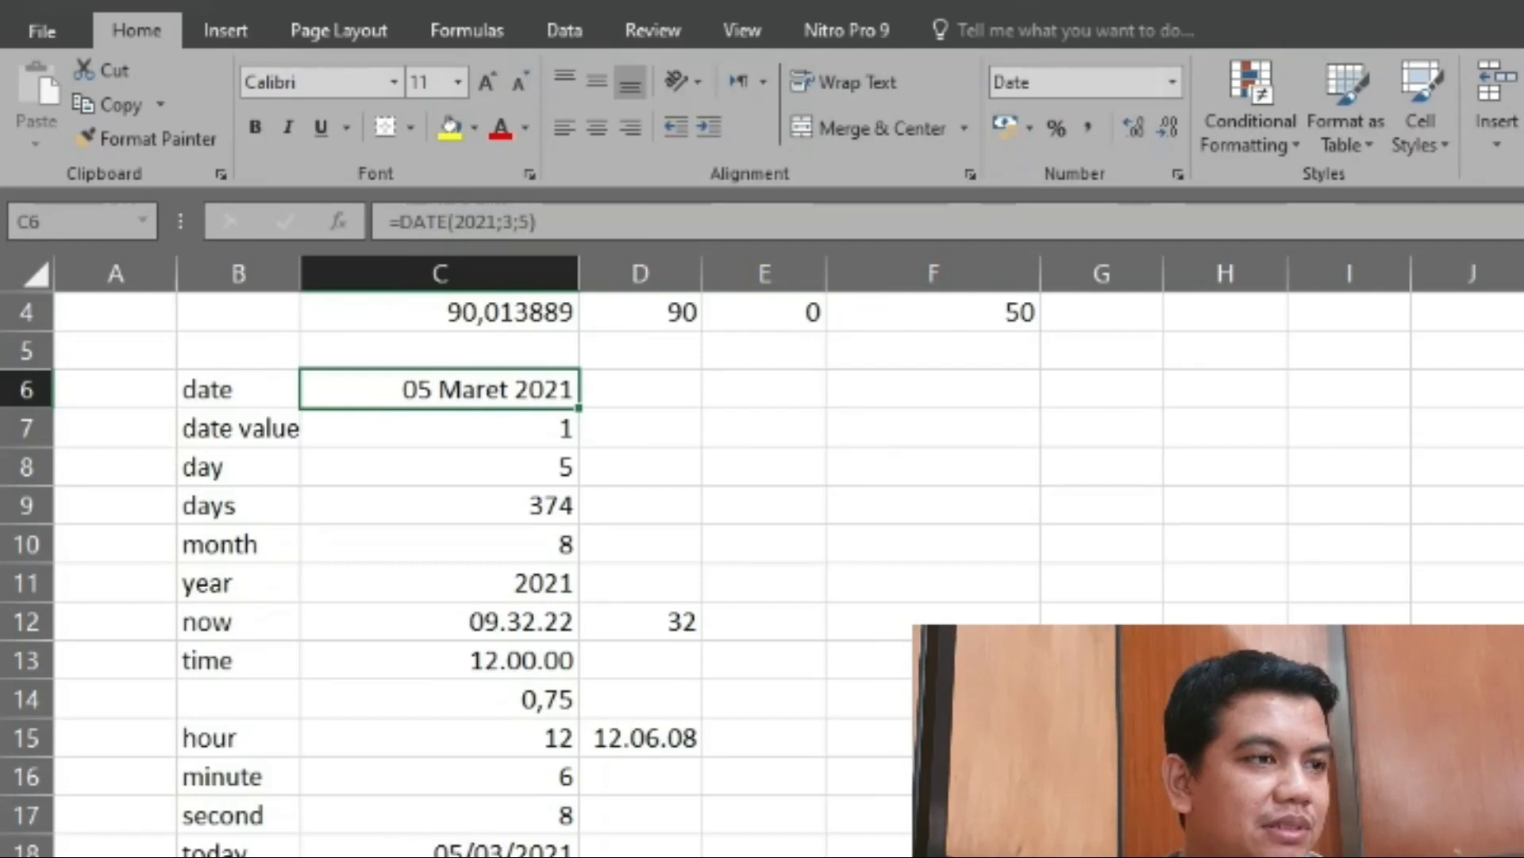
{"action": "mouse_move", "coordinate": [317, 856]}
{"action": "left_click", "coordinate": [206, 850]}
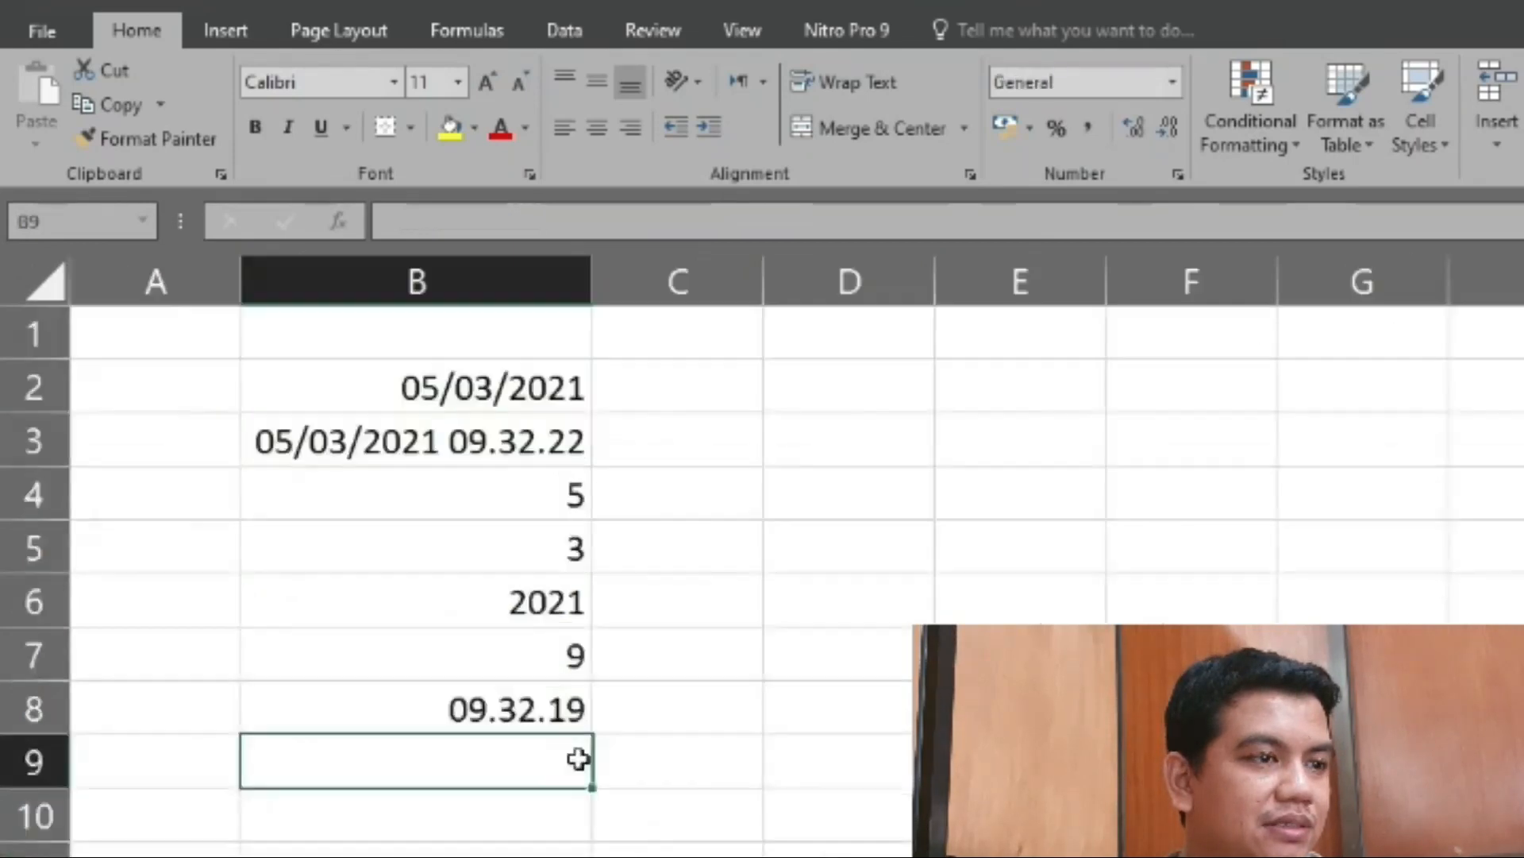
{"action": "left_click", "coordinate": [475, 814]}
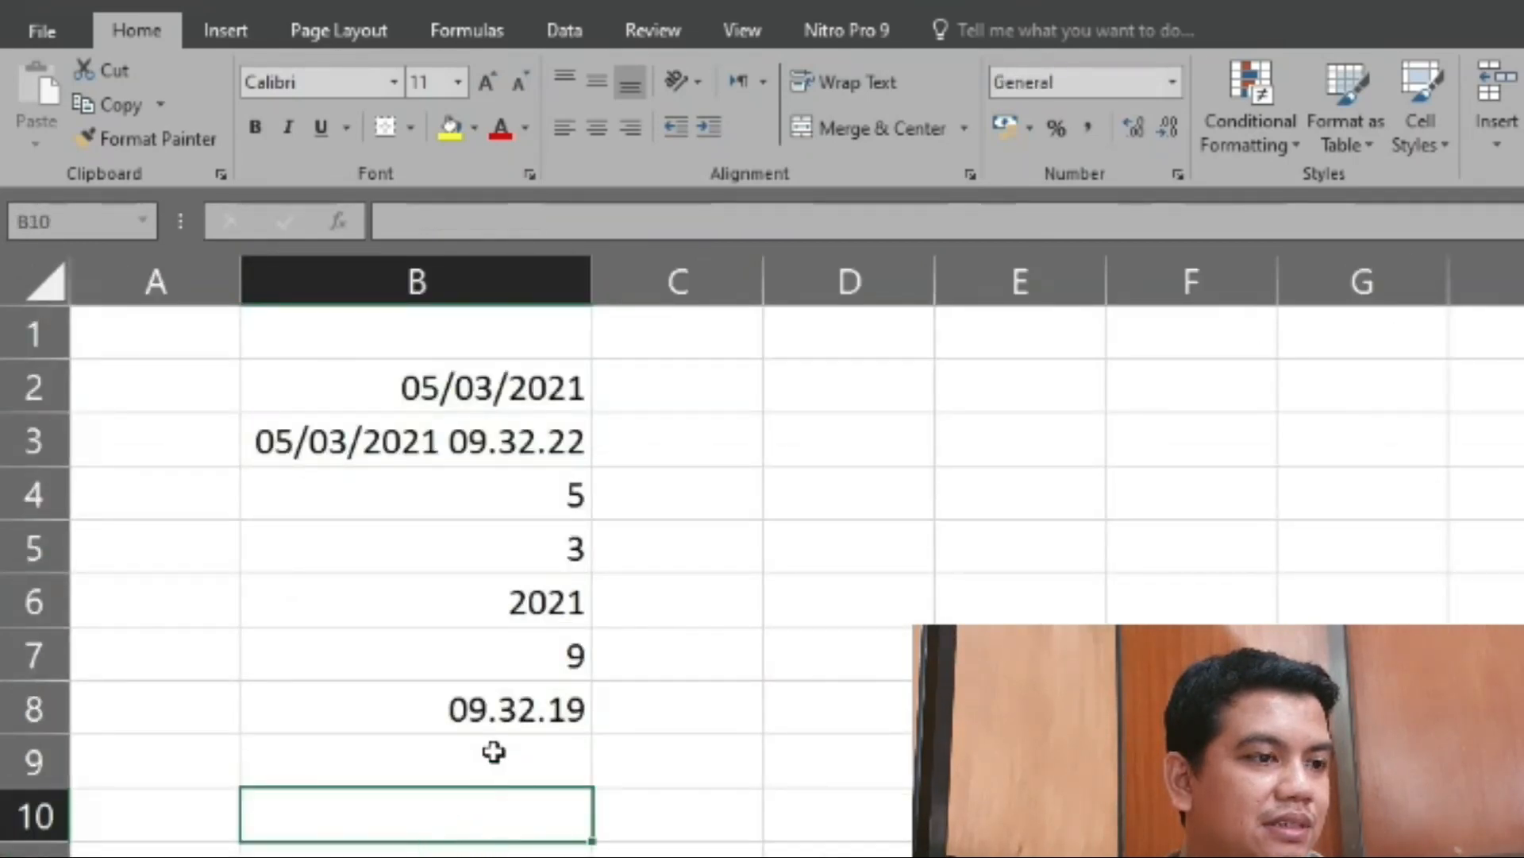
- Enter a DATE formula in cell B9 with year 2021, month 3 and day 5, making it =DATE(2021;3;5)
{"action": "left_click", "coordinate": [499, 748]}
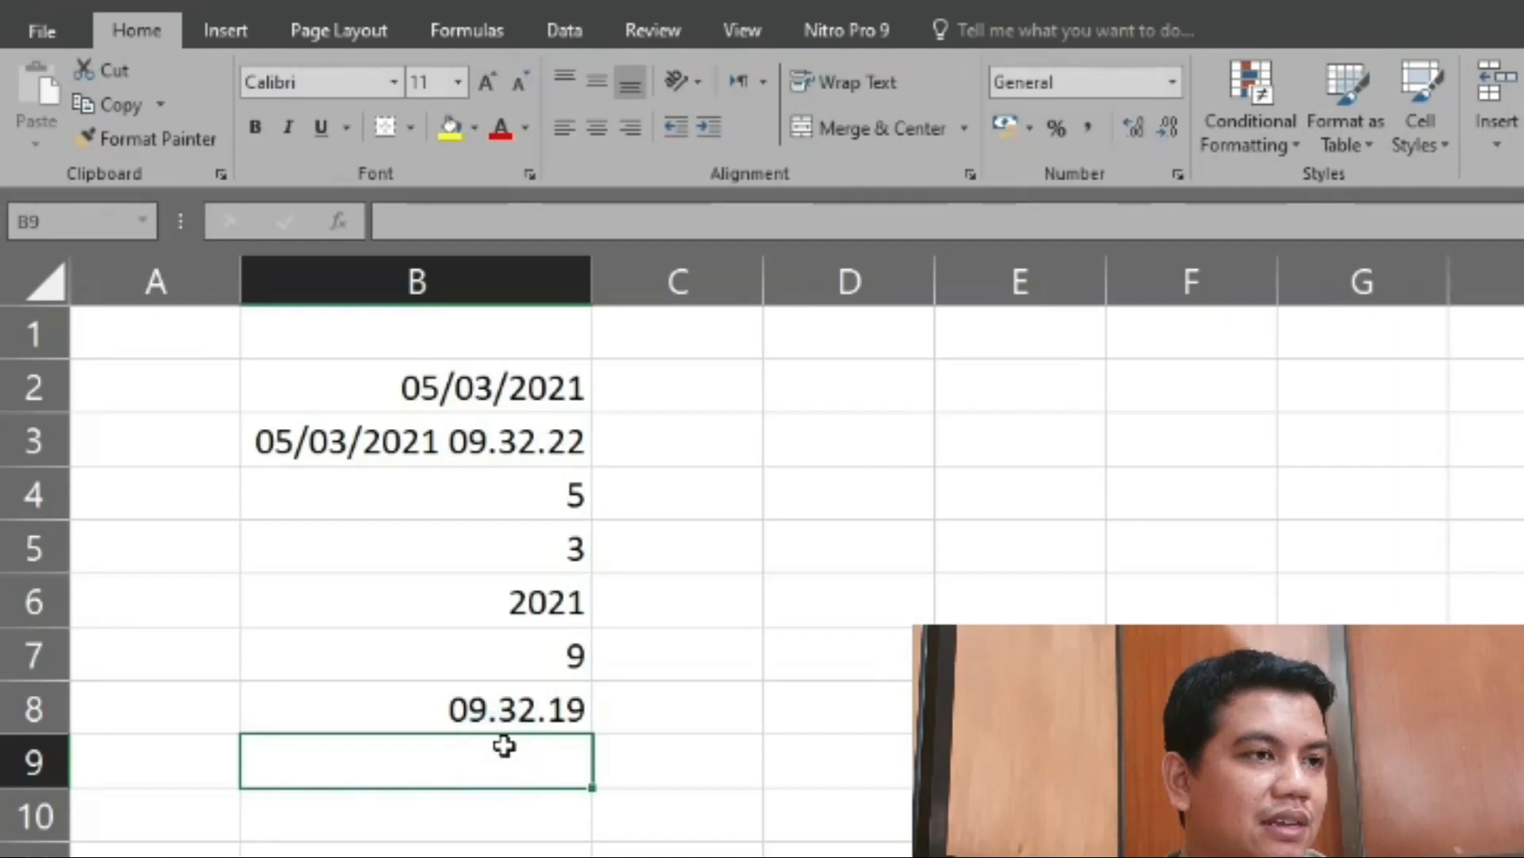
{"action": "type", "text": "="}
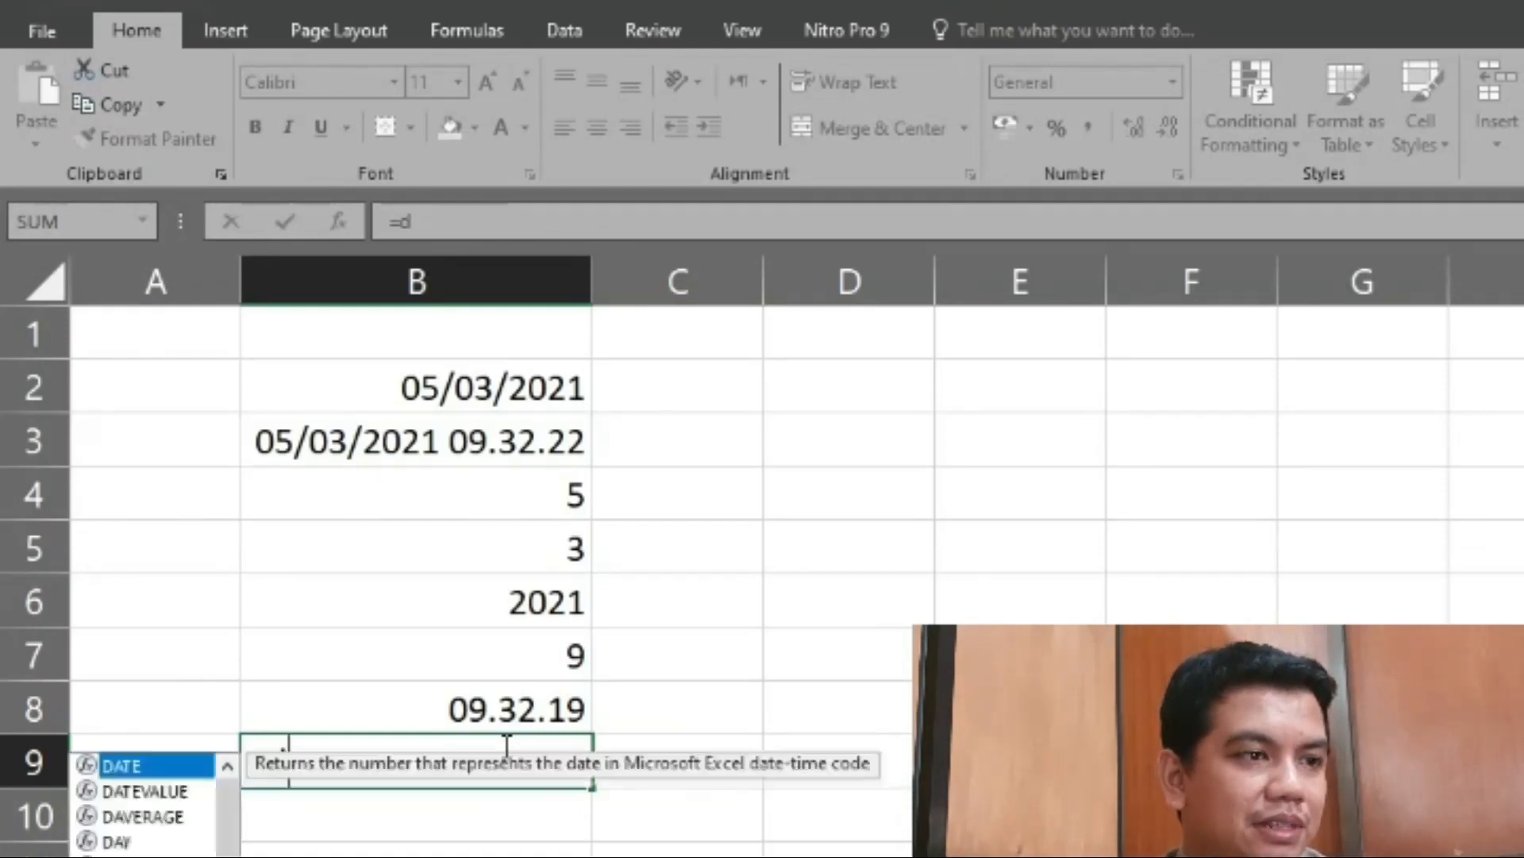
{"action": "type", "text": "date"}
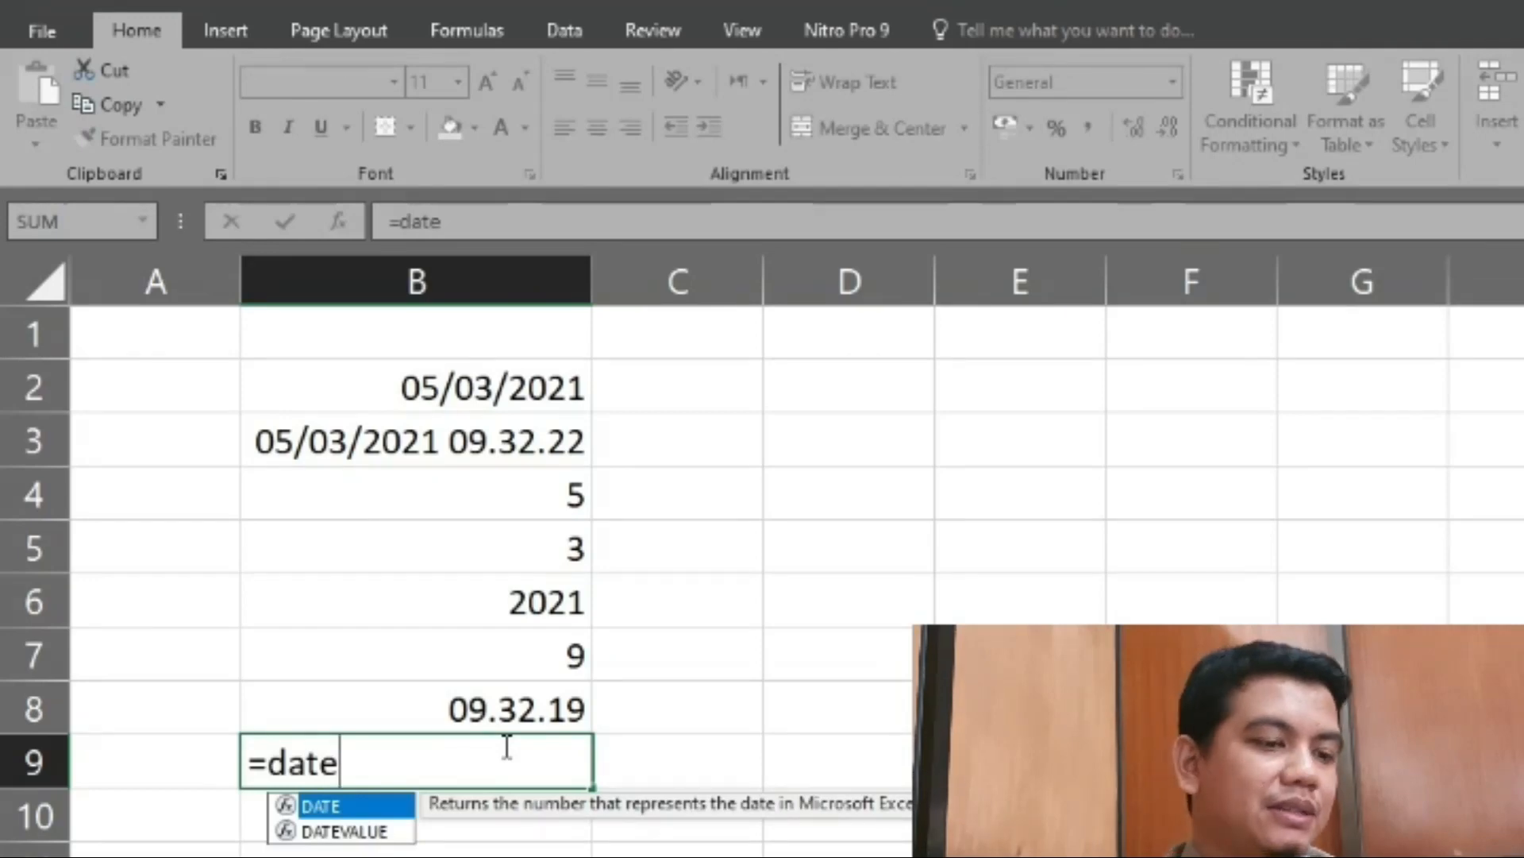
{"action": "double_click", "coordinate": [358, 807]}
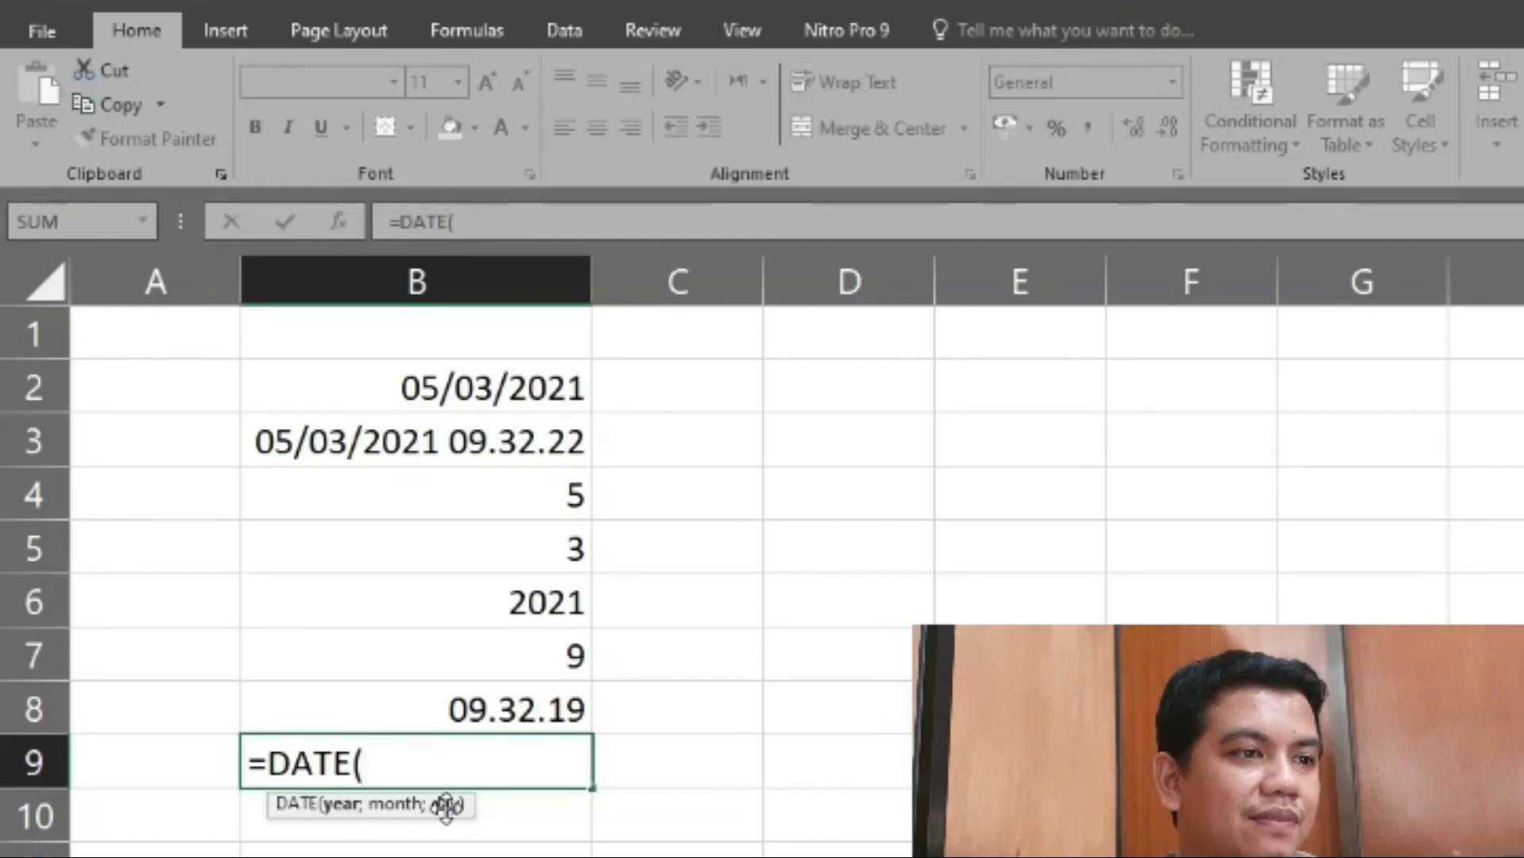
{"action": "type", "text": "20"}
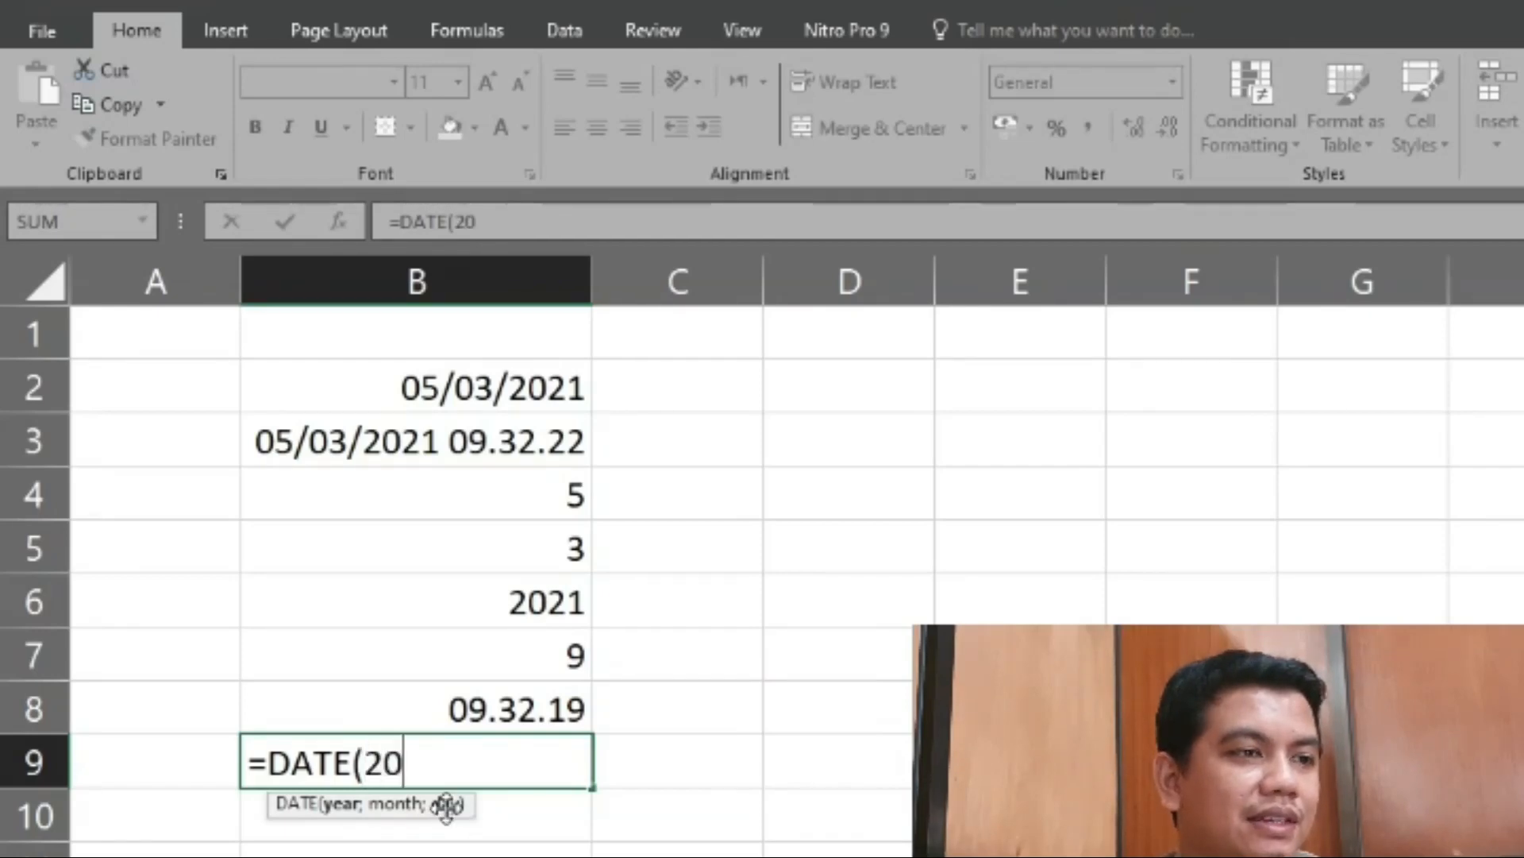
{"action": "type", "text": "20"}
{"action": "key", "text": "BackSpace"}
{"action": "type", "text": "1"}
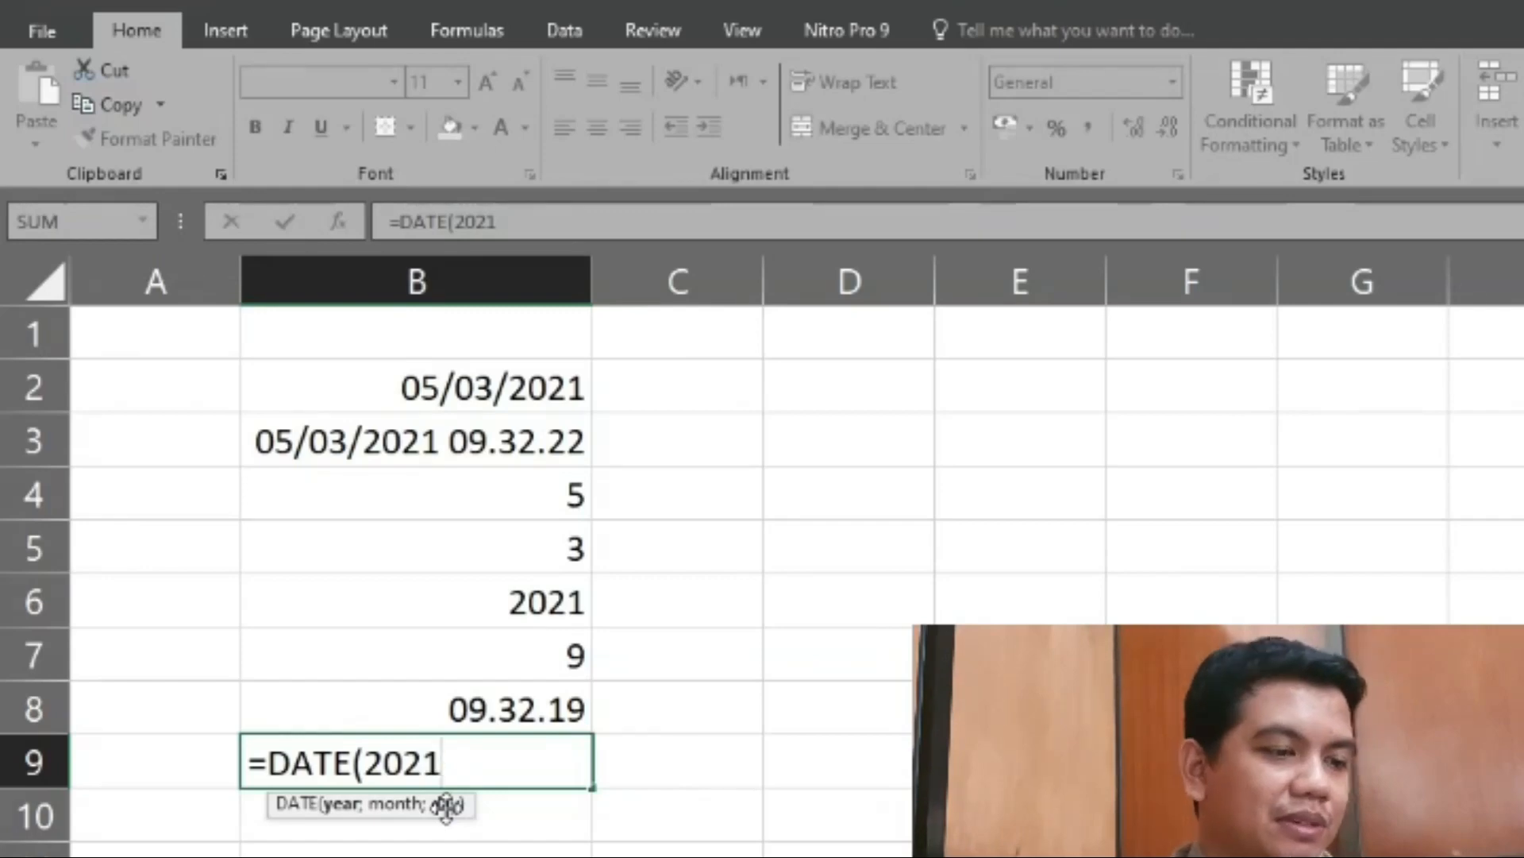
{"action": "type", "text": ";"}
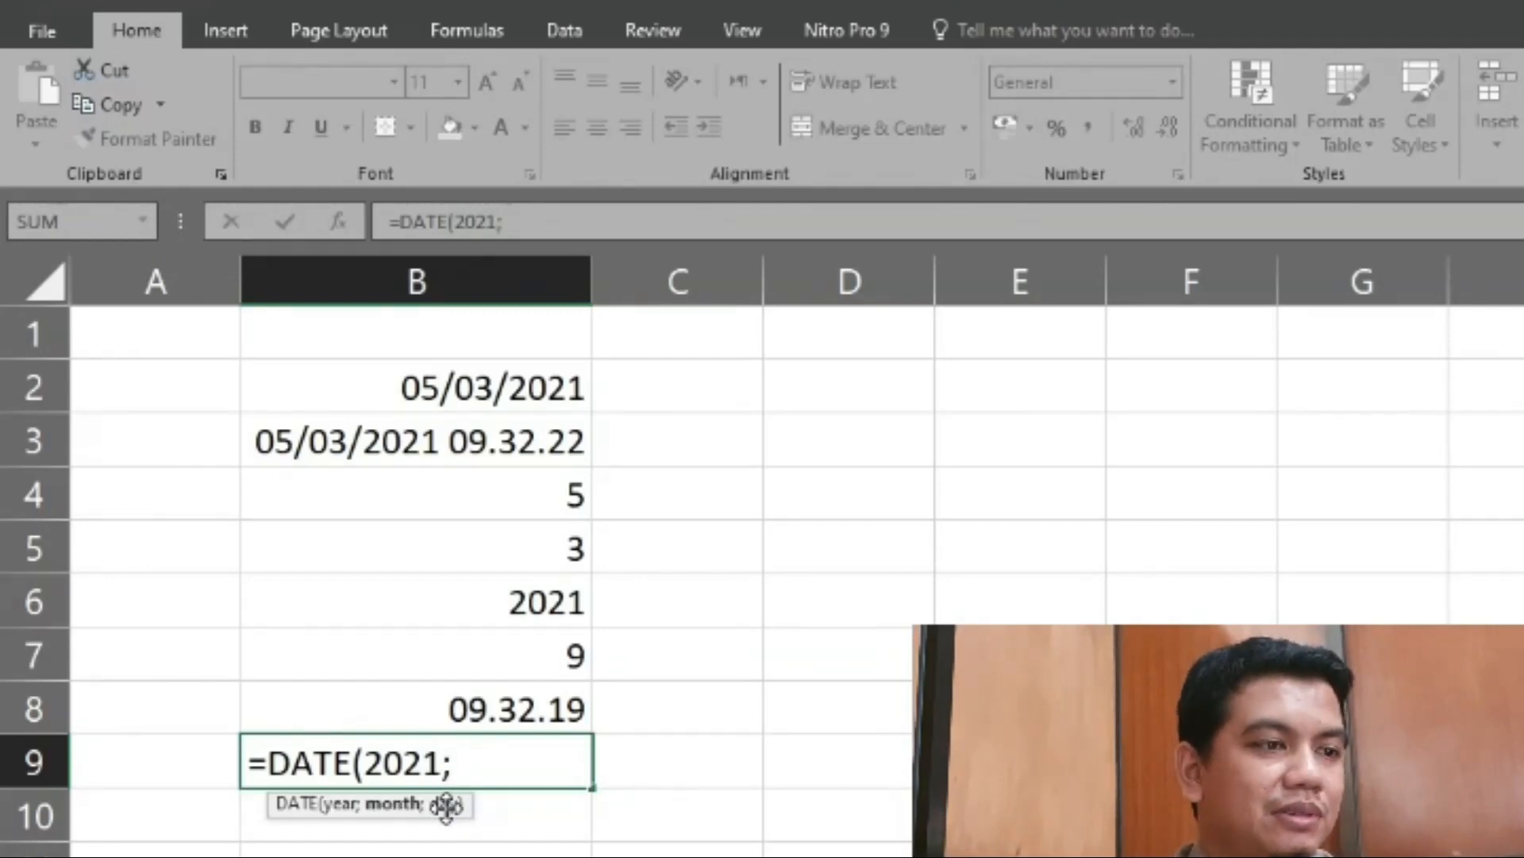
{"action": "type", "text": "3;5"}
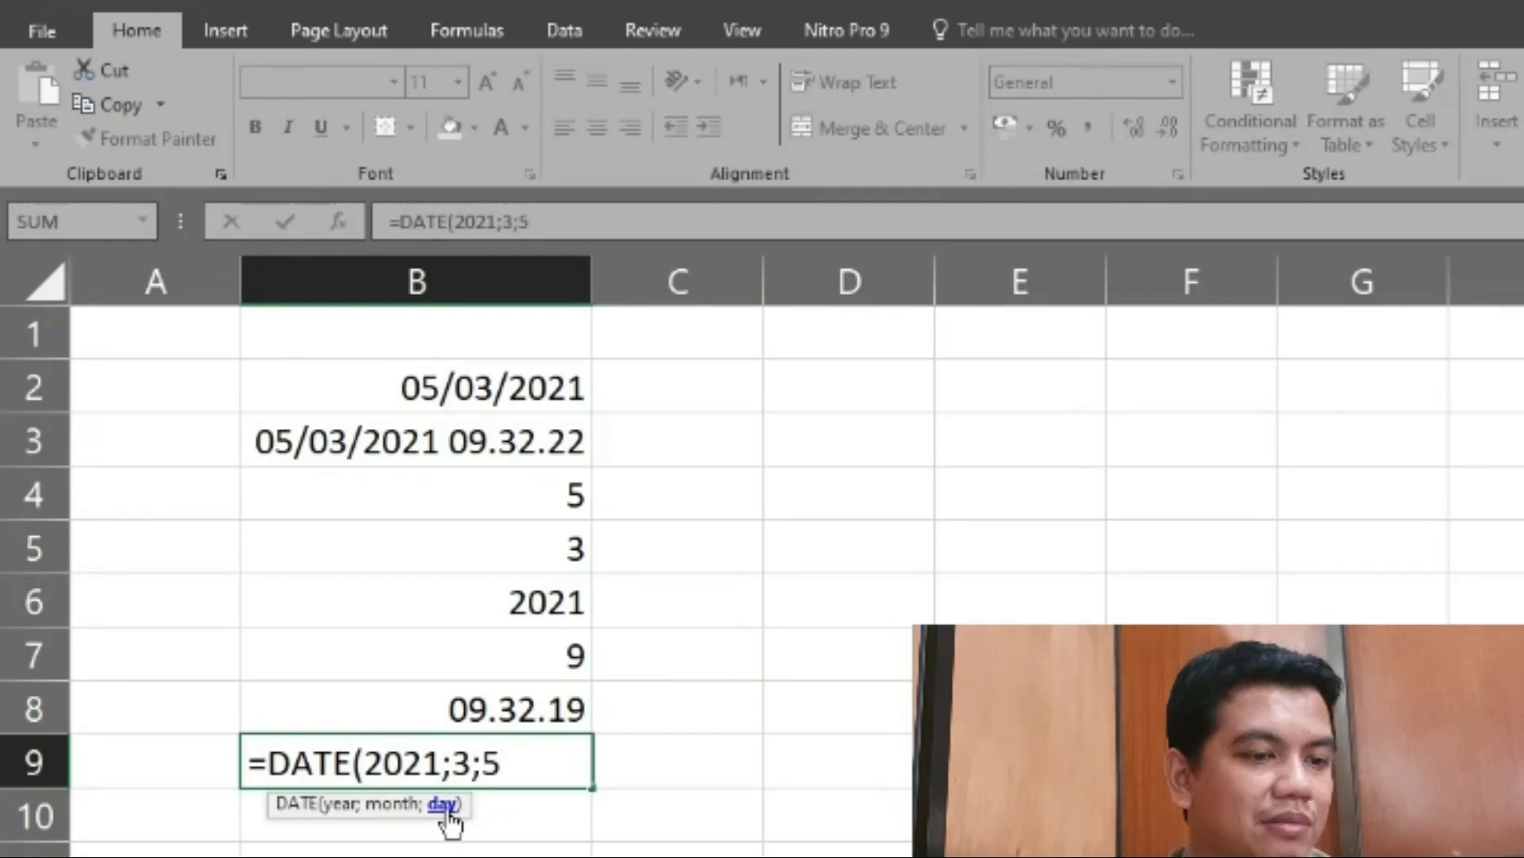
{"action": "type", "text": ")"}
{"action": "key", "text": "Return"}
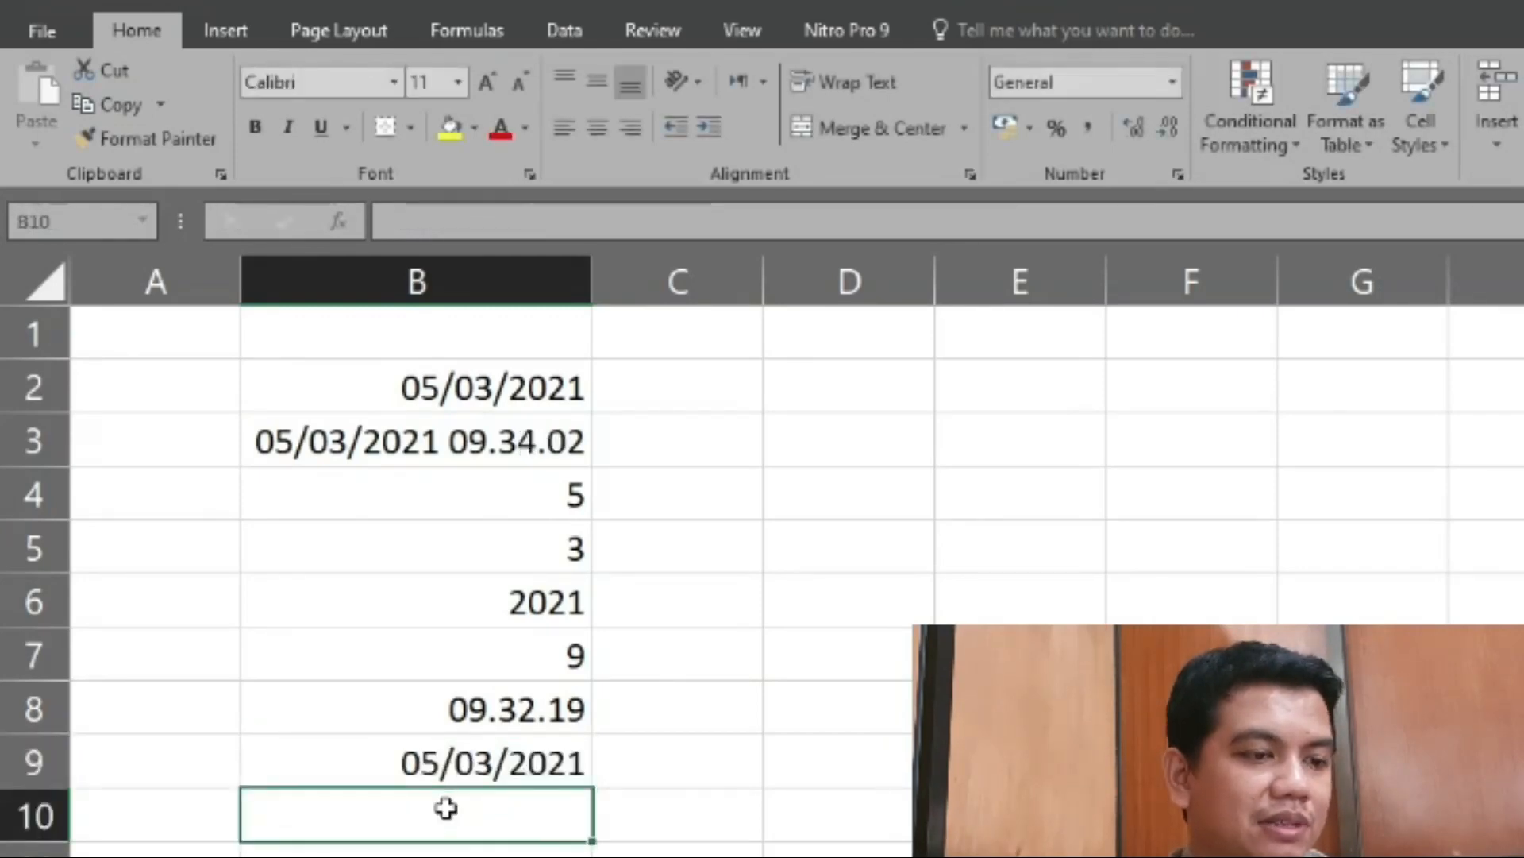
- Compare the formulas in cells B9 and B2, and apply the Long Date number format to B9
{"action": "key", "text": "Up"}
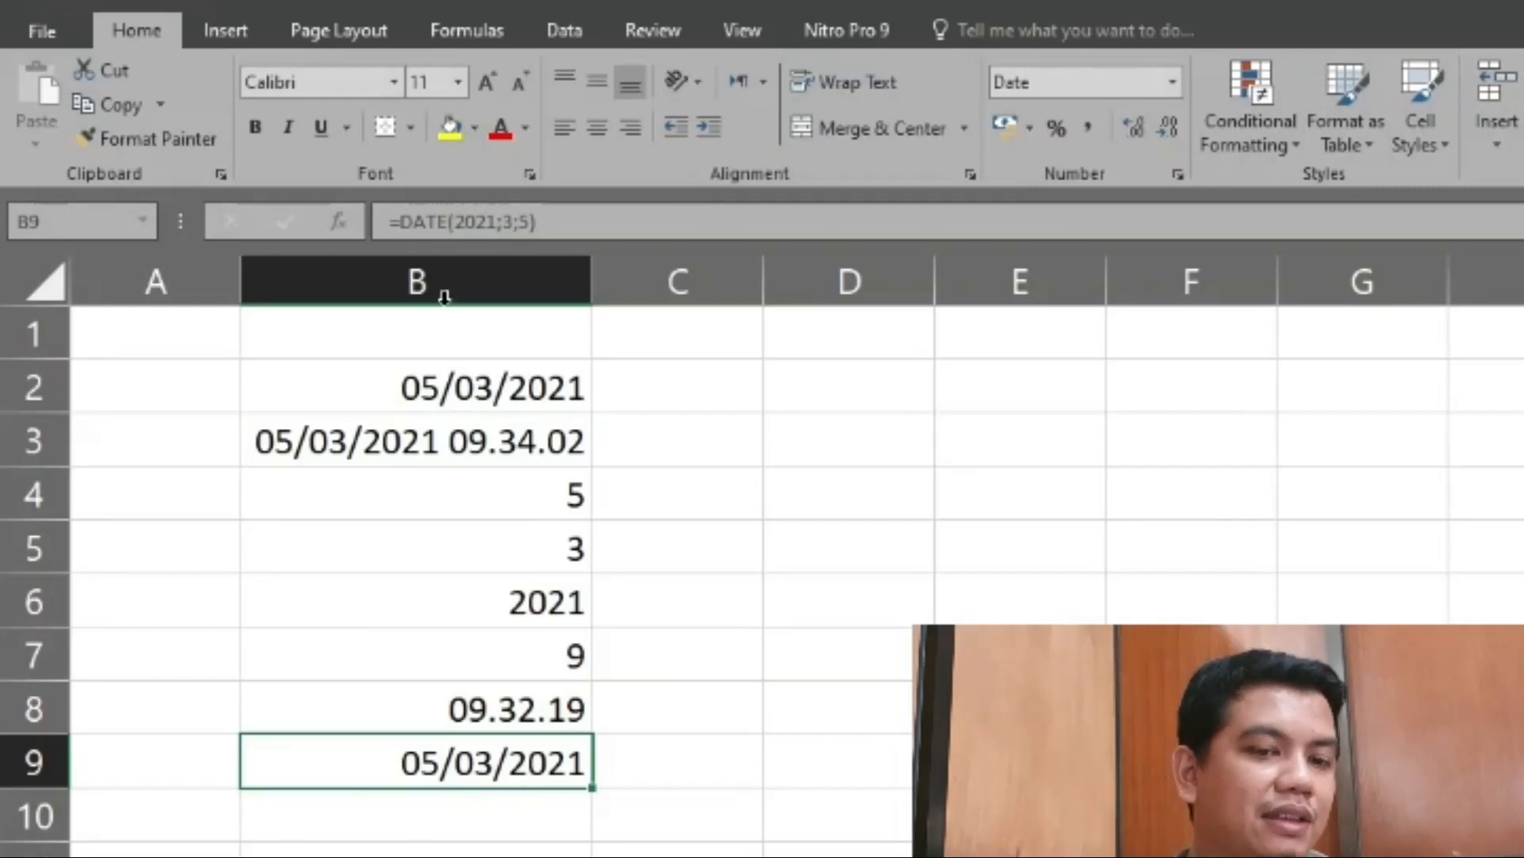
{"action": "left_click", "coordinate": [429, 391]}
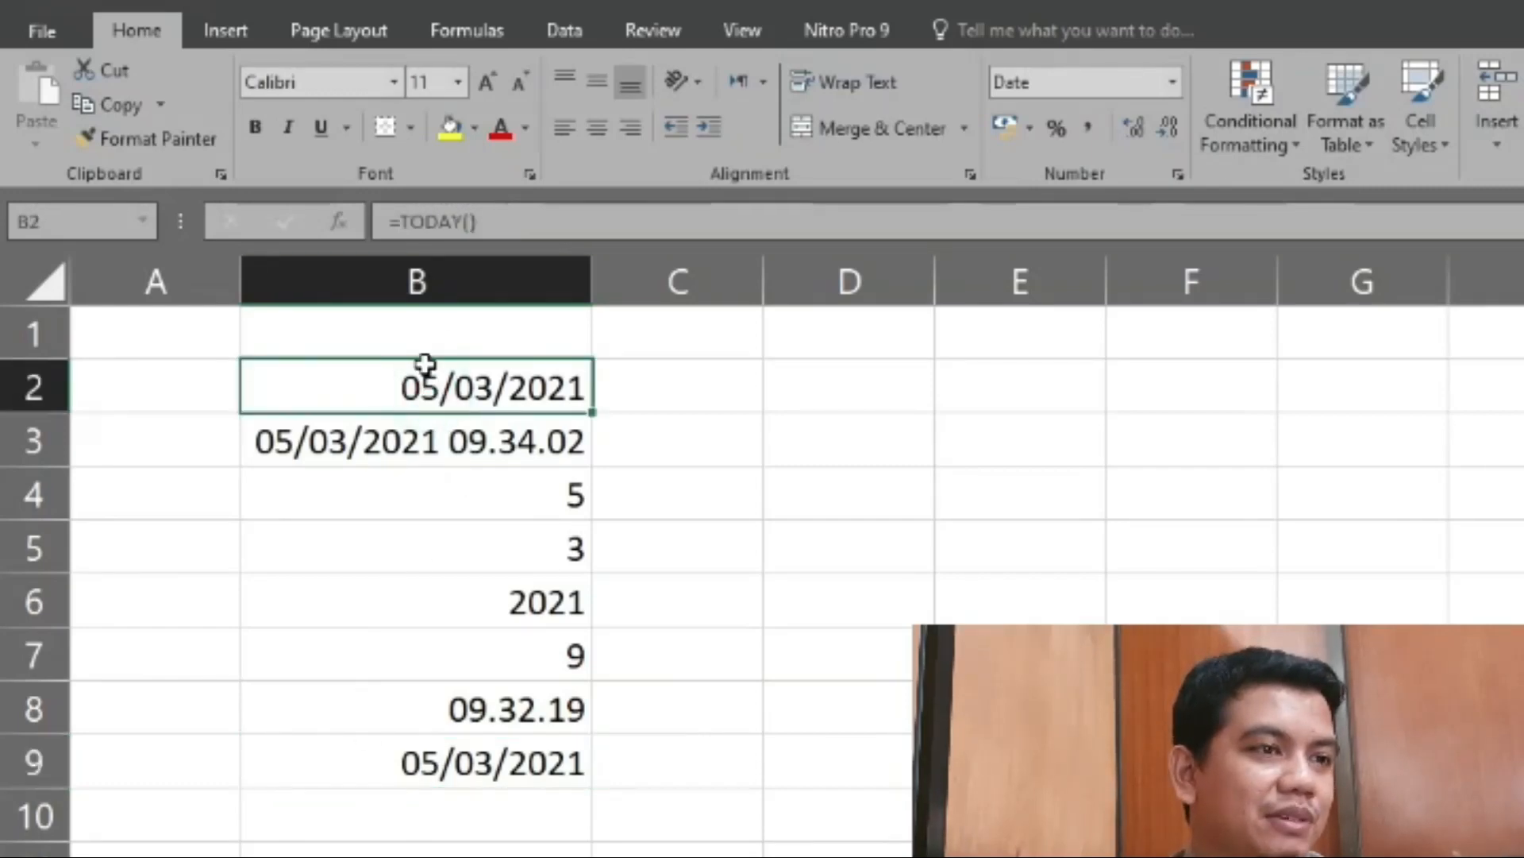
{"action": "left_click", "coordinate": [413, 764]}
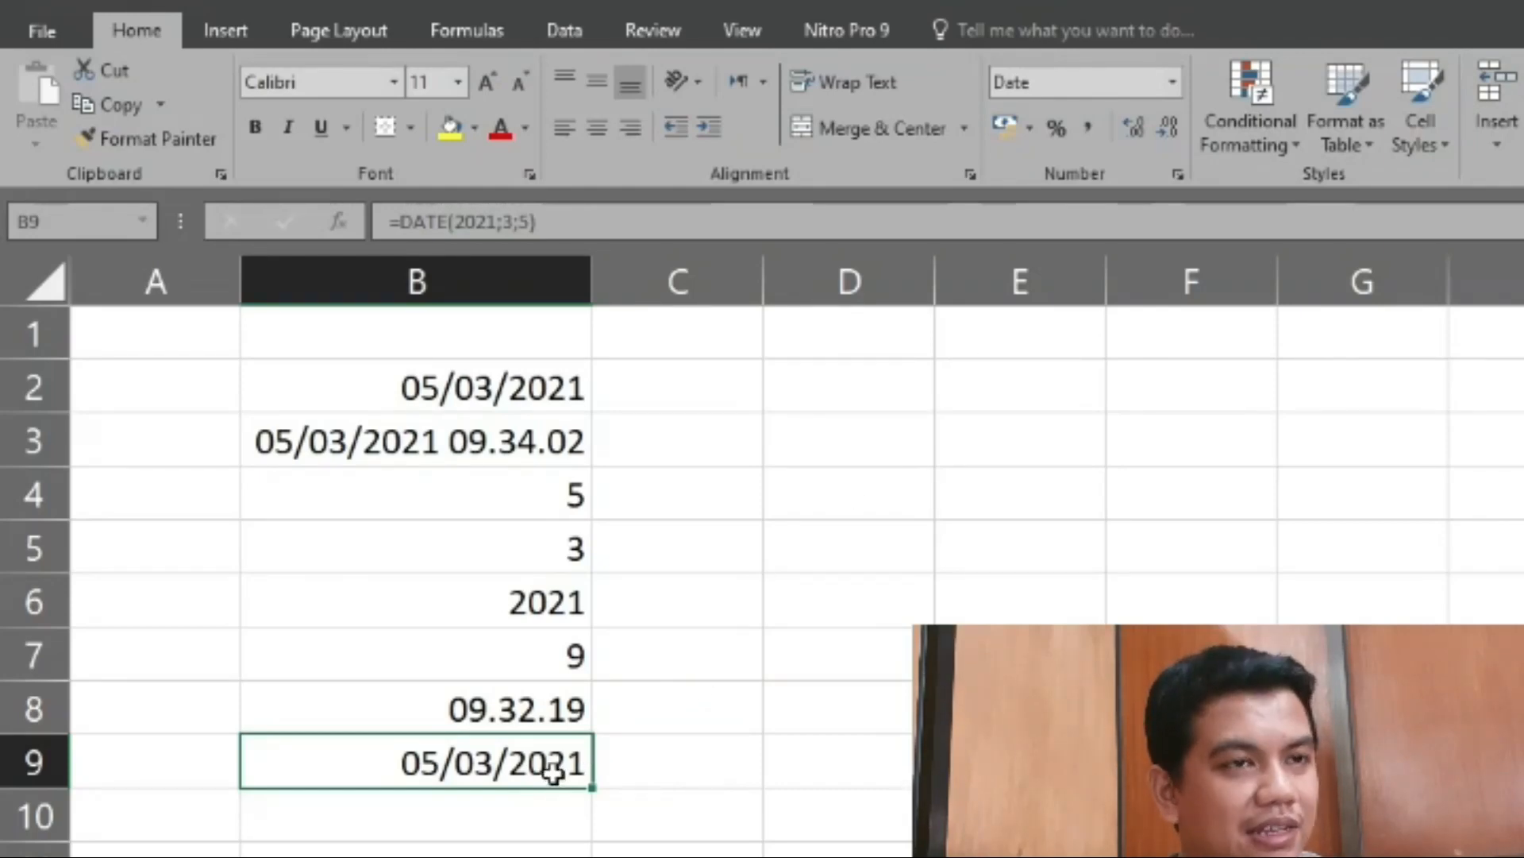
{"action": "left_click", "coordinate": [1166, 70]}
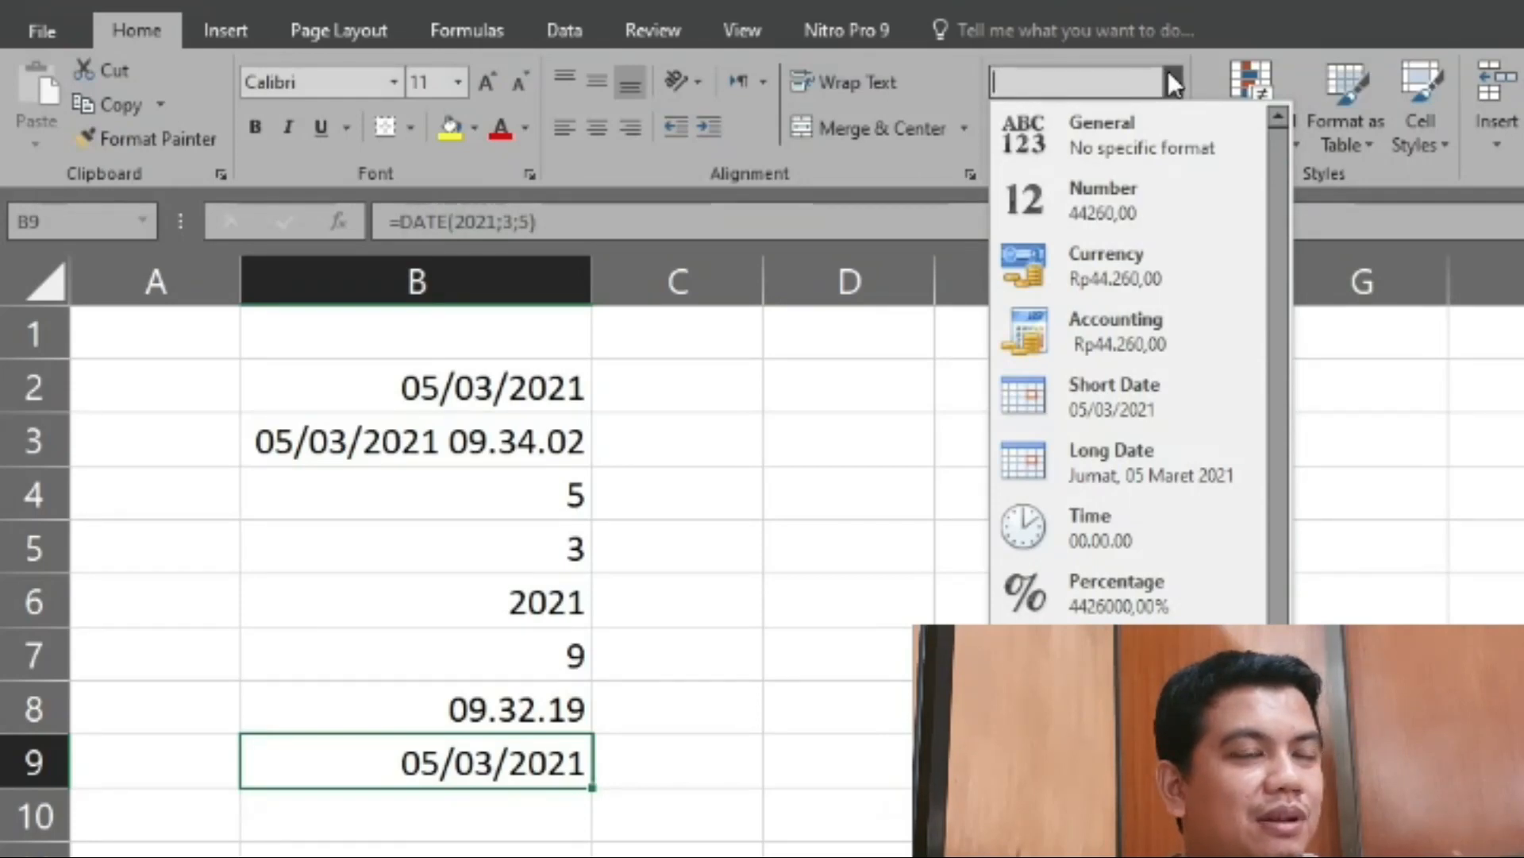
{"action": "left_click", "coordinate": [1218, 451]}
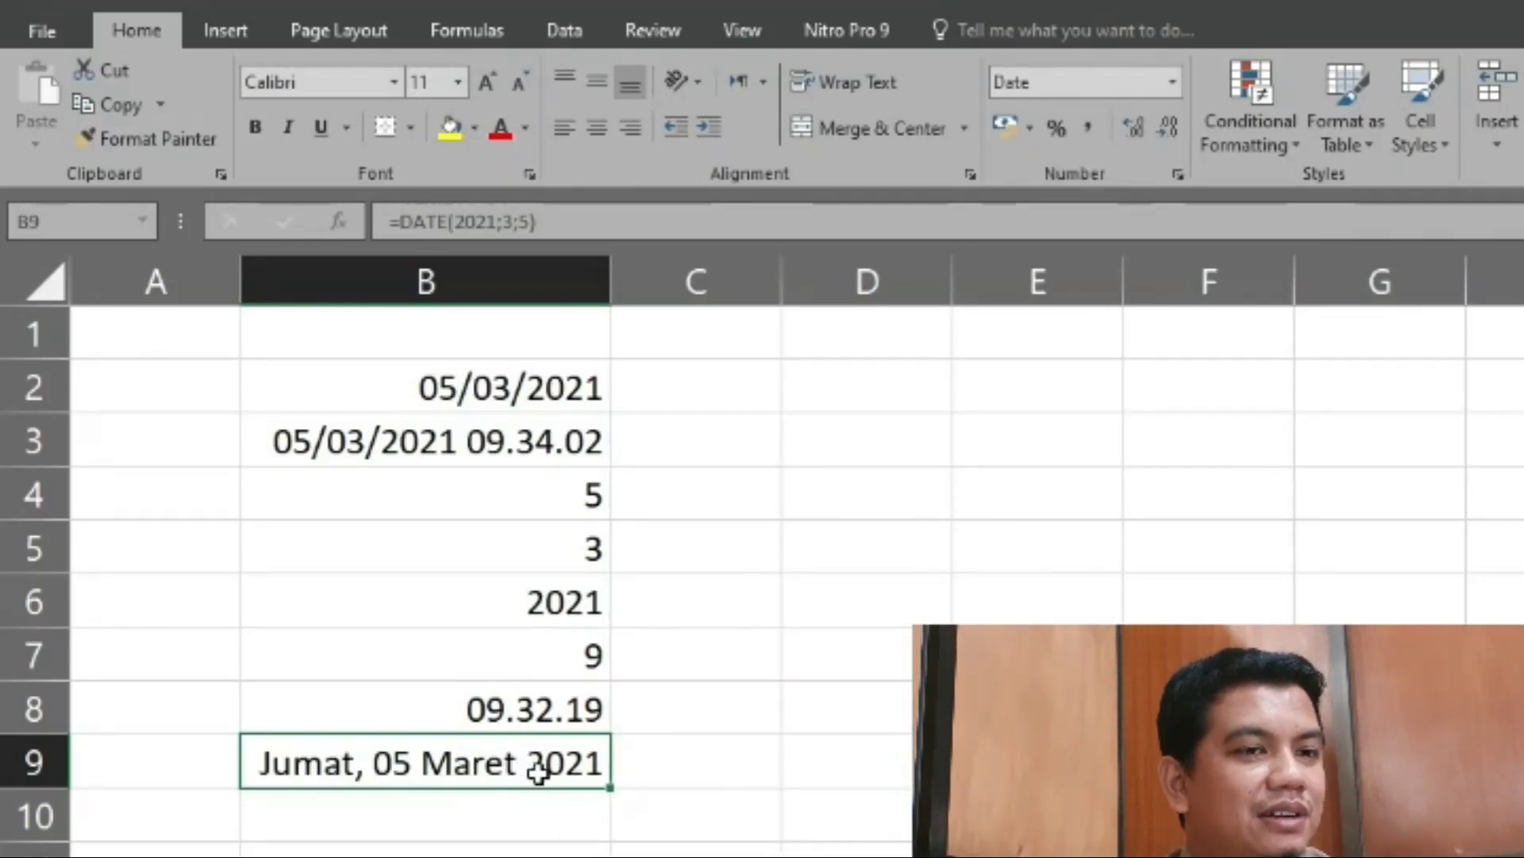
{"action": "left_click", "coordinate": [357, 824]}
{"action": "left_click", "coordinate": [357, 760]}
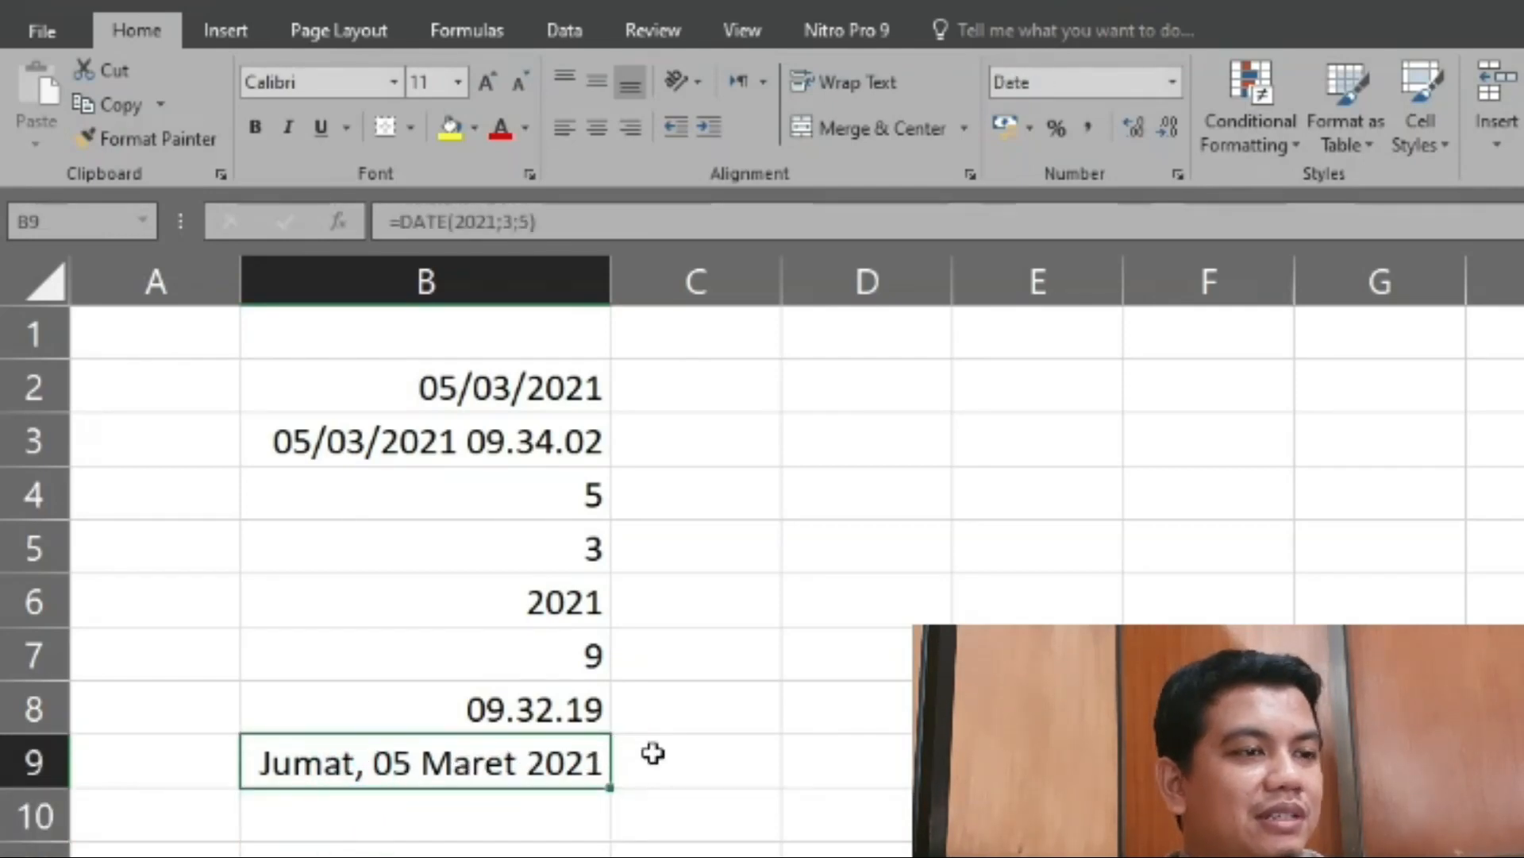
{"action": "left_click", "coordinate": [475, 828]}
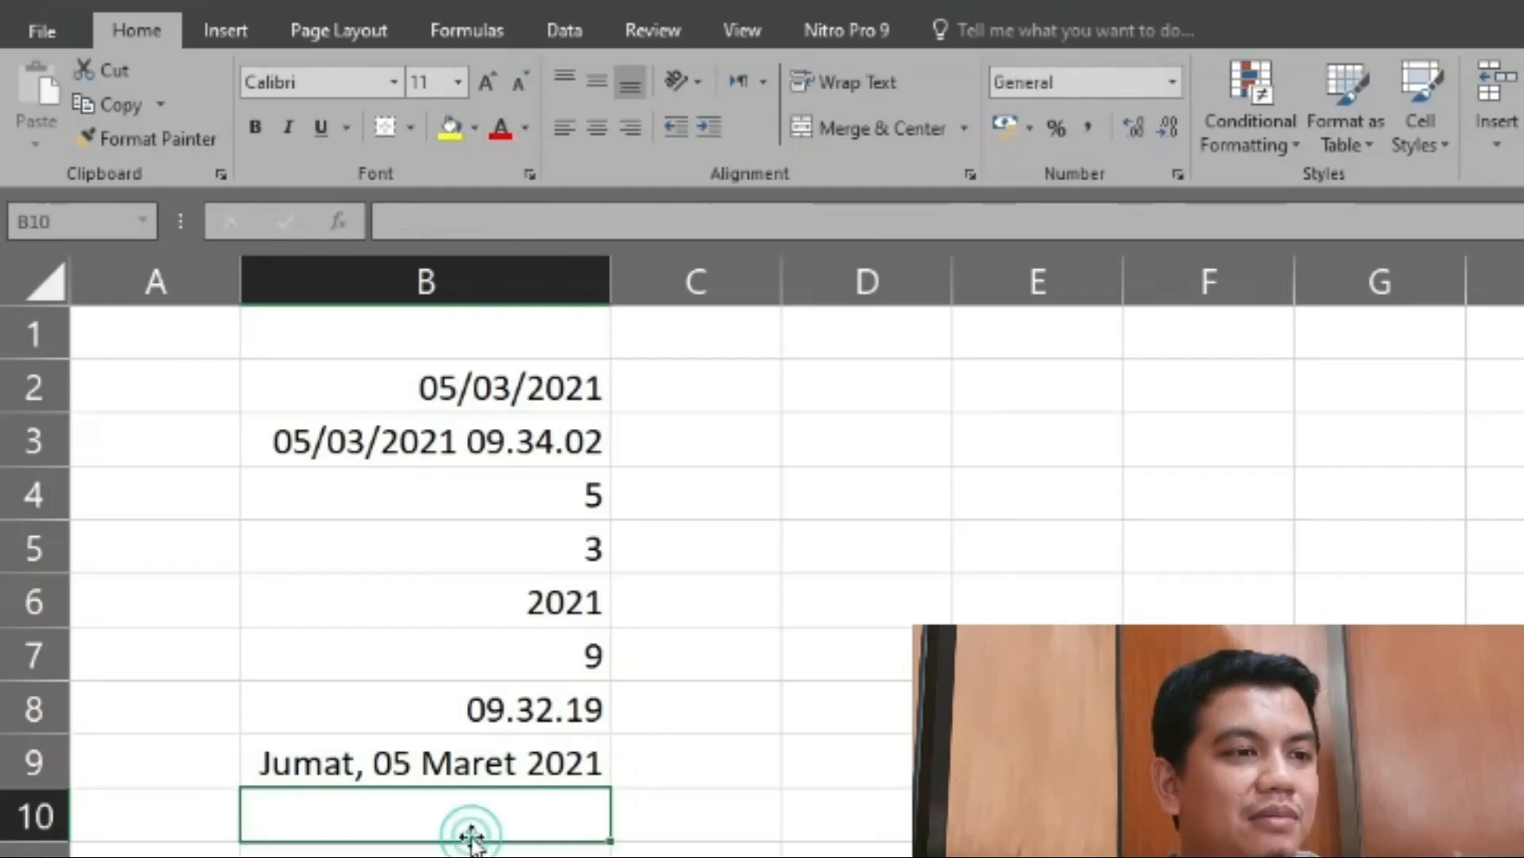
{"action": "left_click", "coordinate": [467, 745]}
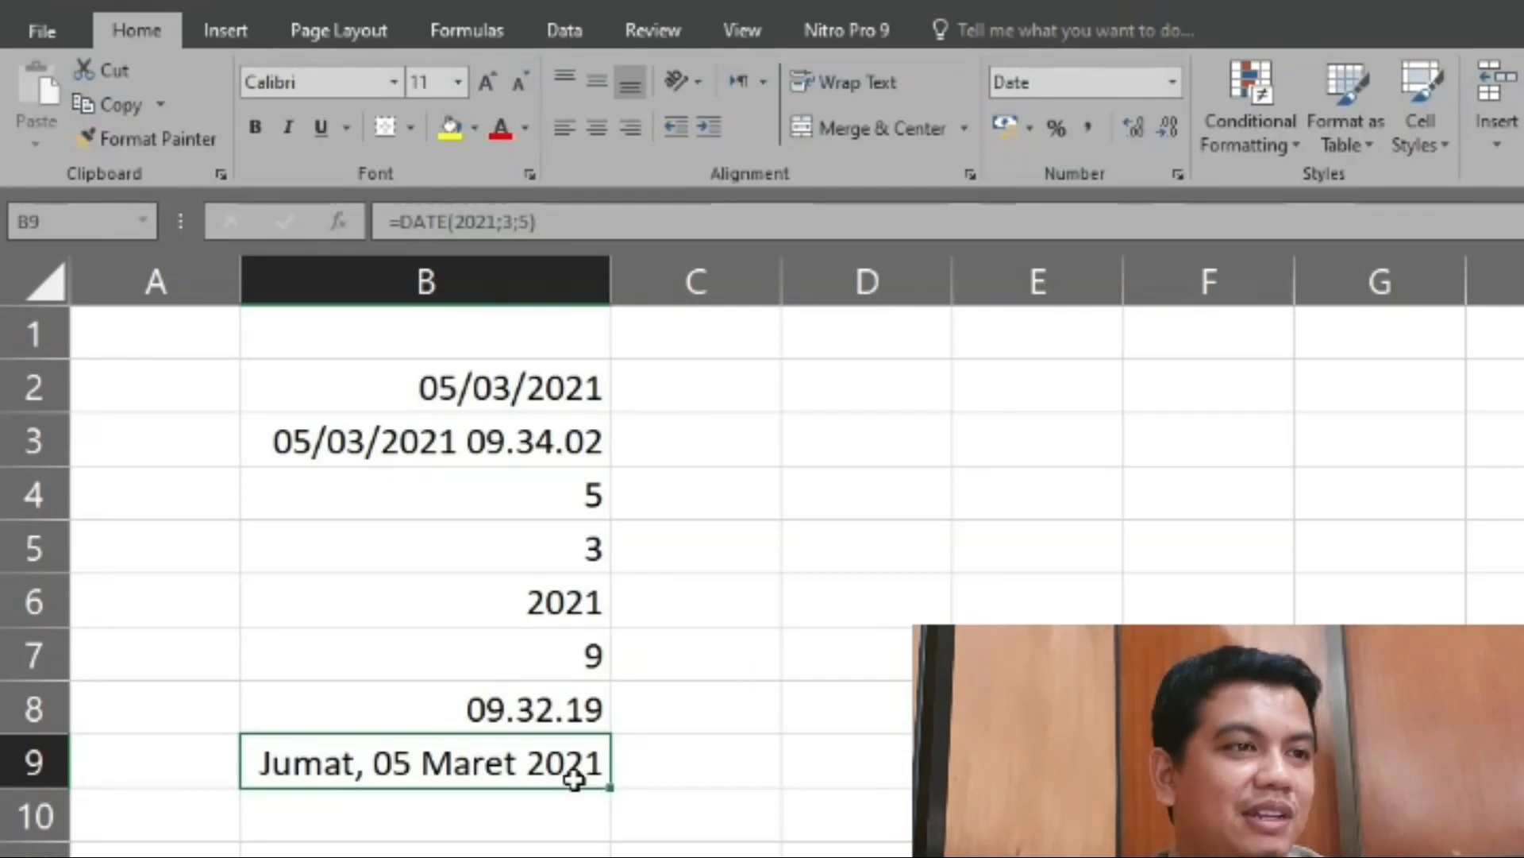
{"action": "left_click", "coordinate": [535, 834]}
{"action": "left_click", "coordinate": [556, 769]}
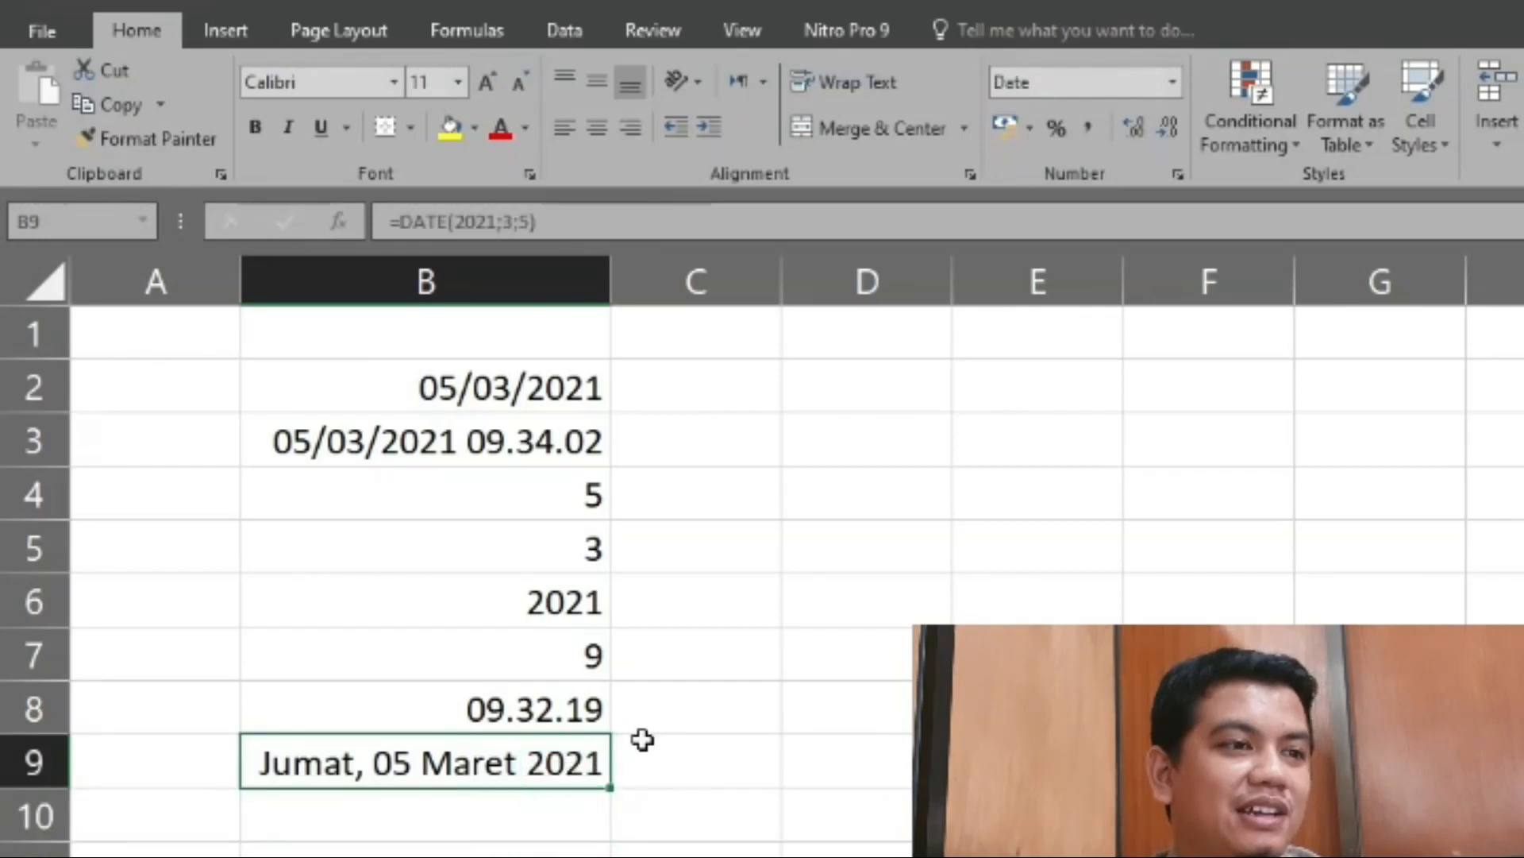
{"action": "left_click", "coordinate": [523, 813]}
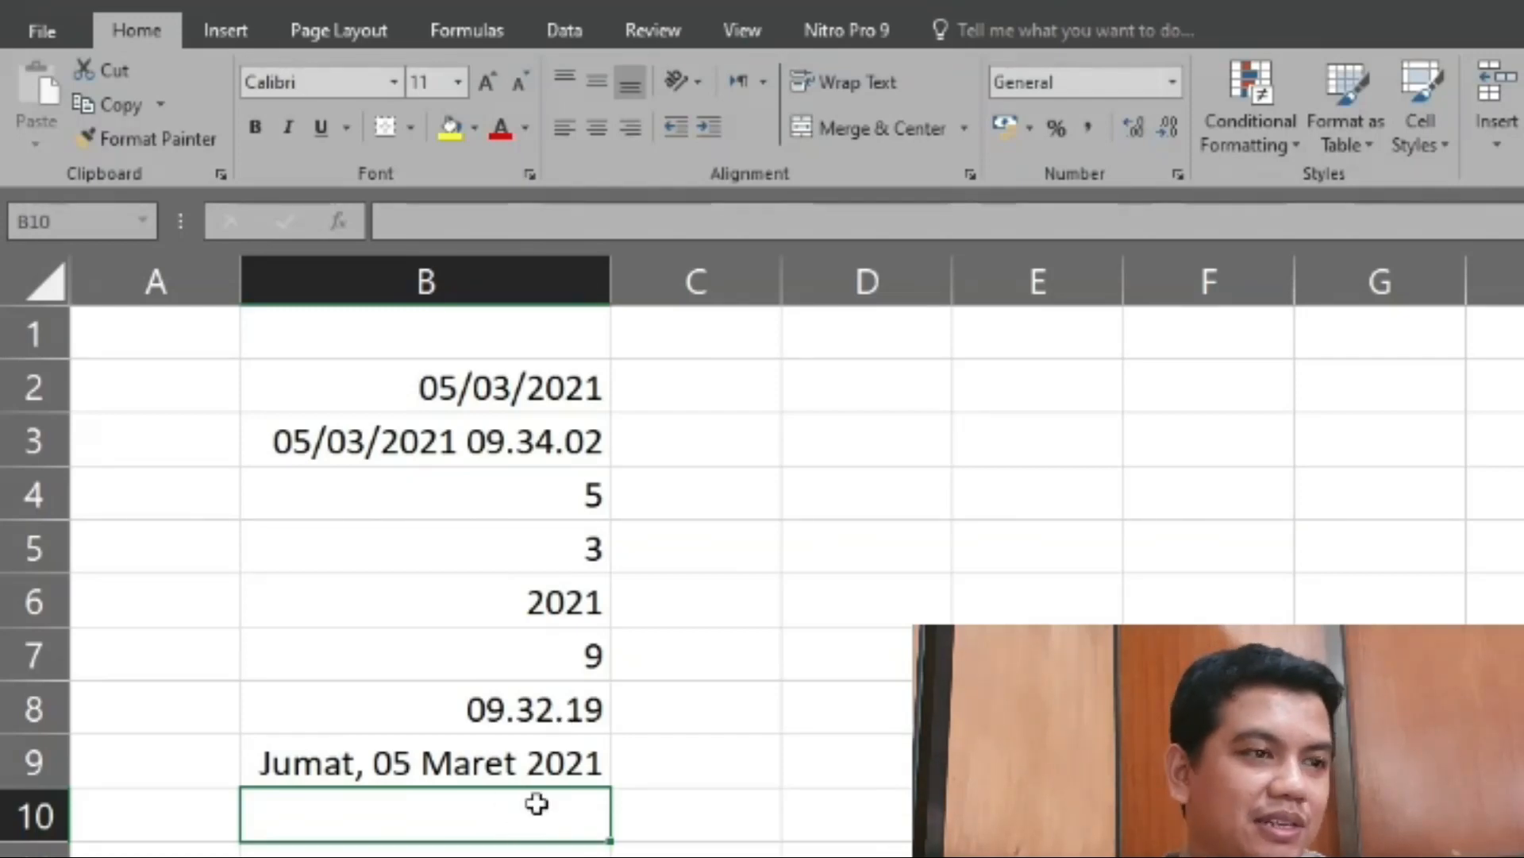
{"action": "left_click", "coordinate": [544, 759]}
- Enter a DATEVALUE formula in cell B10 for the date text 1/1/1900, making it =DATEVALUE("1/1/1900")
{"action": "left_click", "coordinate": [538, 808]}
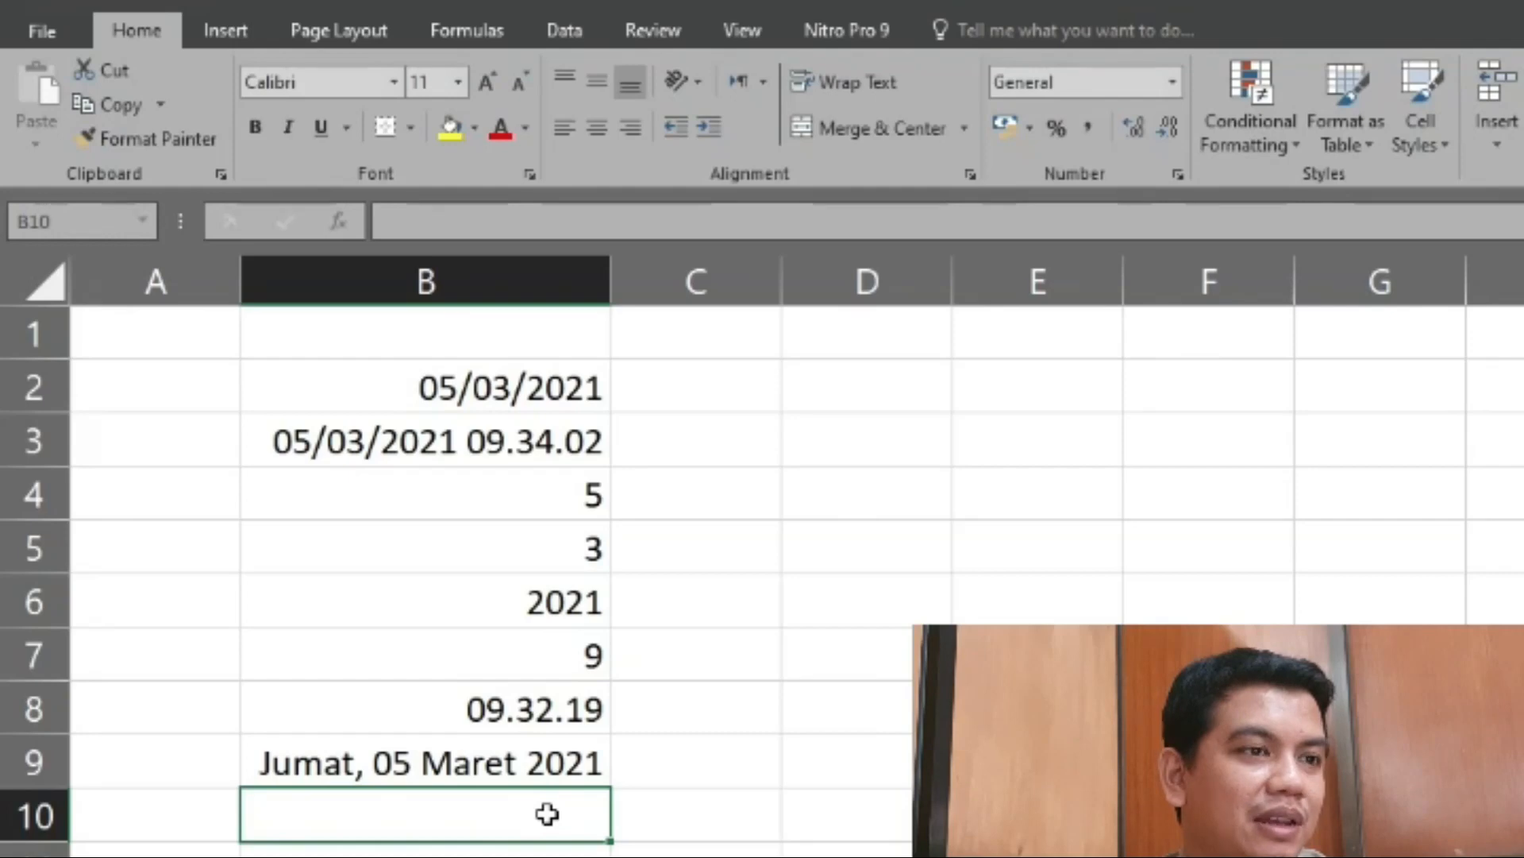
{"action": "type", "text": "="}
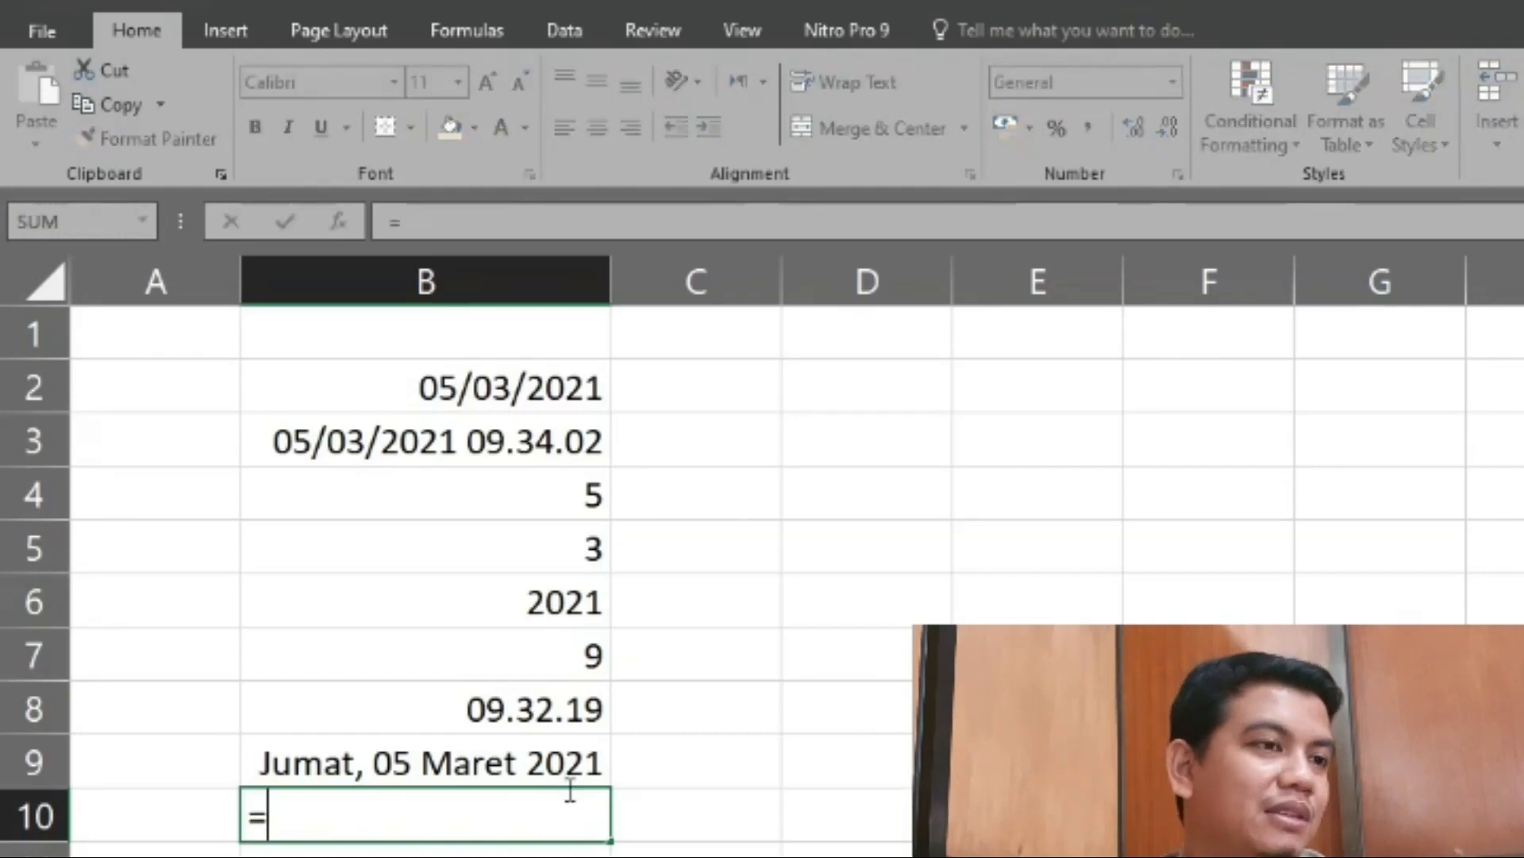
{"action": "type", "text": "date"}
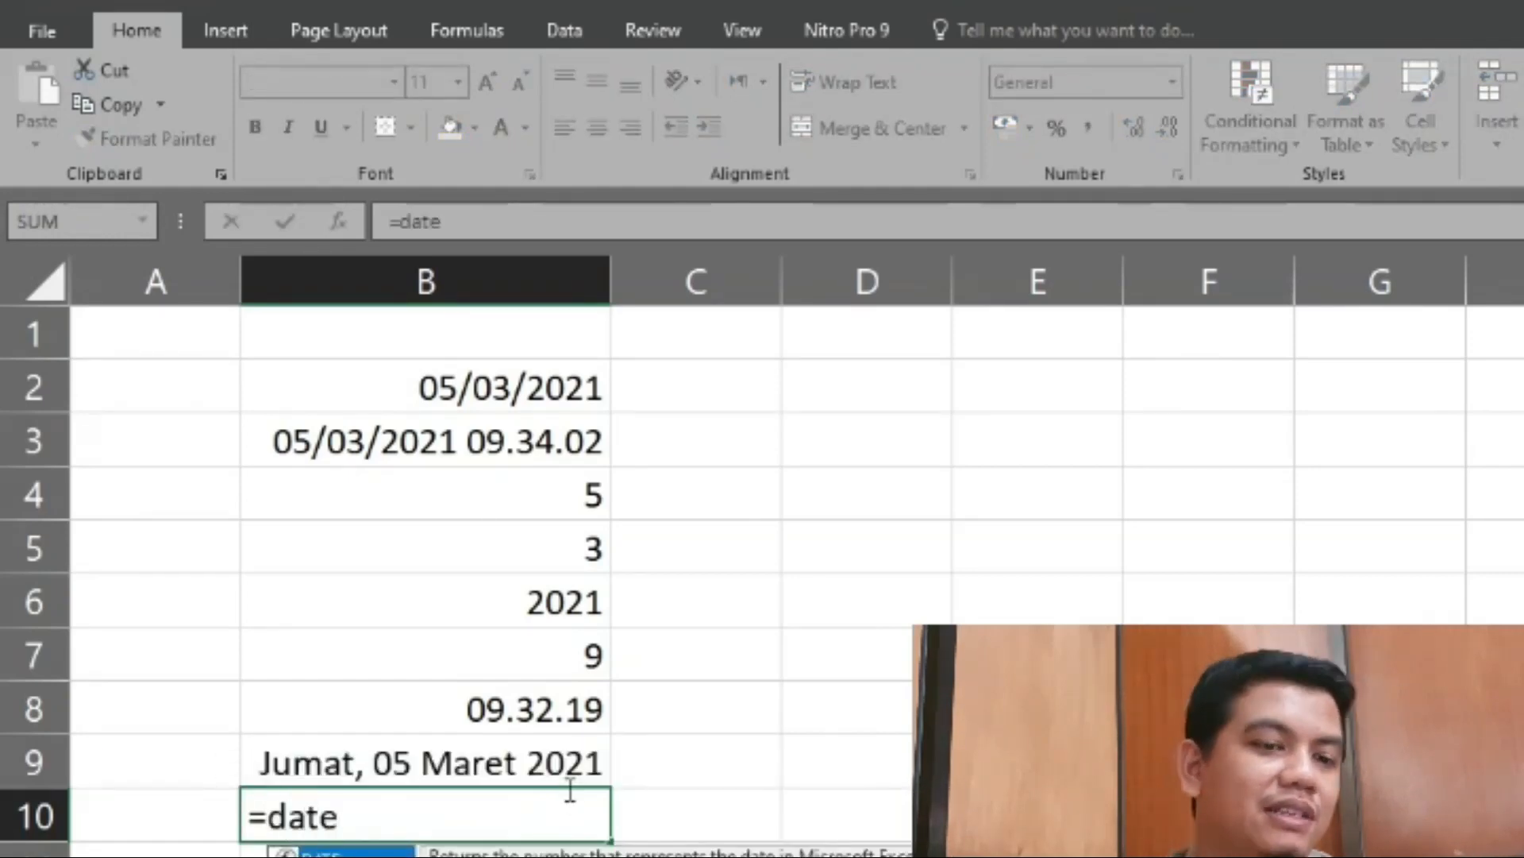
{"action": "key", "text": "Down"}
{"action": "key", "text": "Tab"}
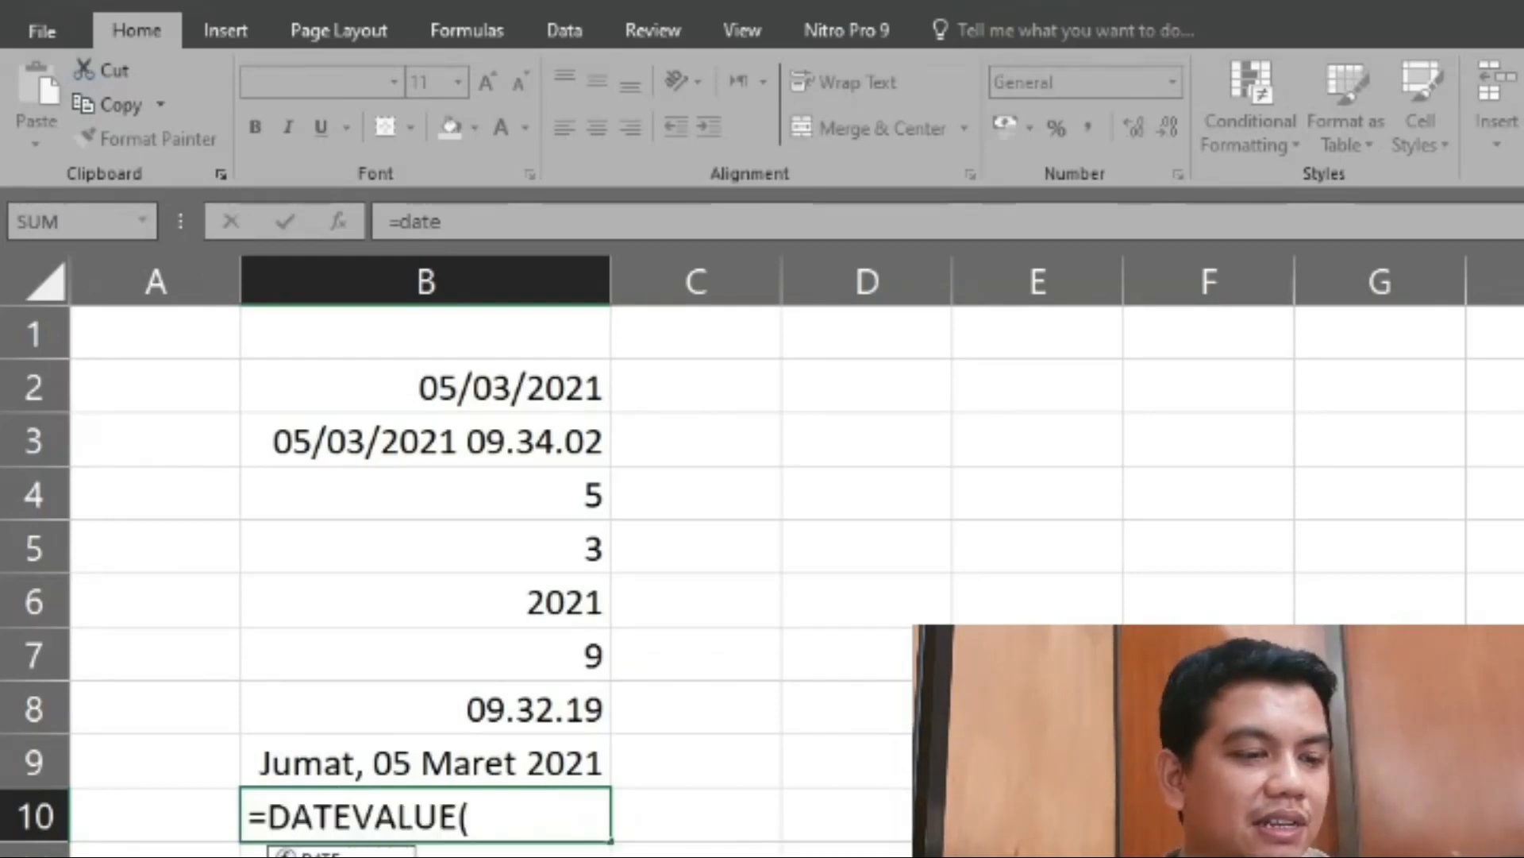
{"action": "left_click", "coordinate": [503, 821]}
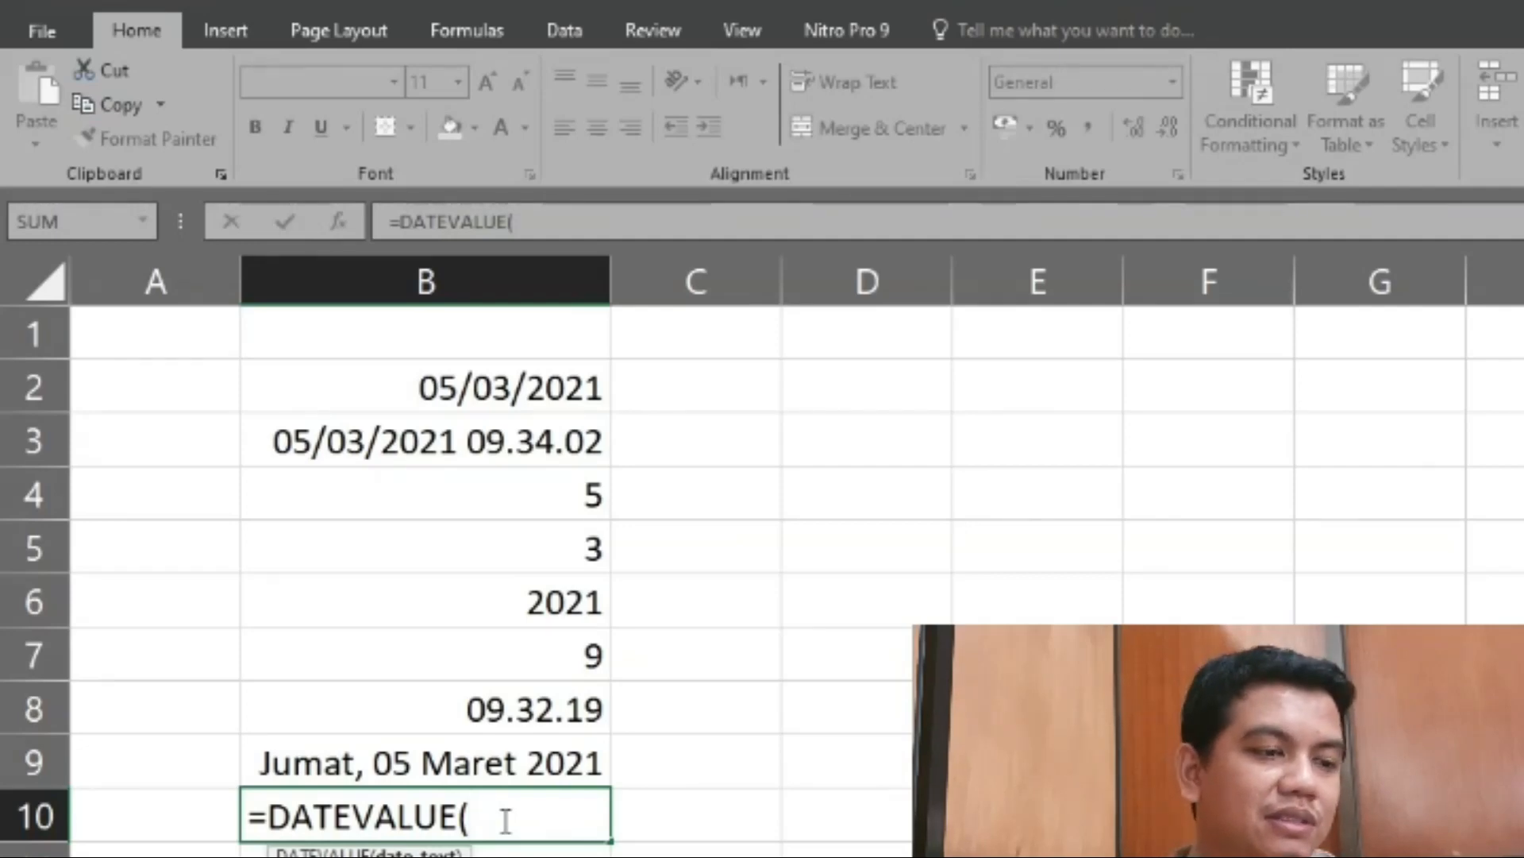
{"action": "type", "text": "\""}
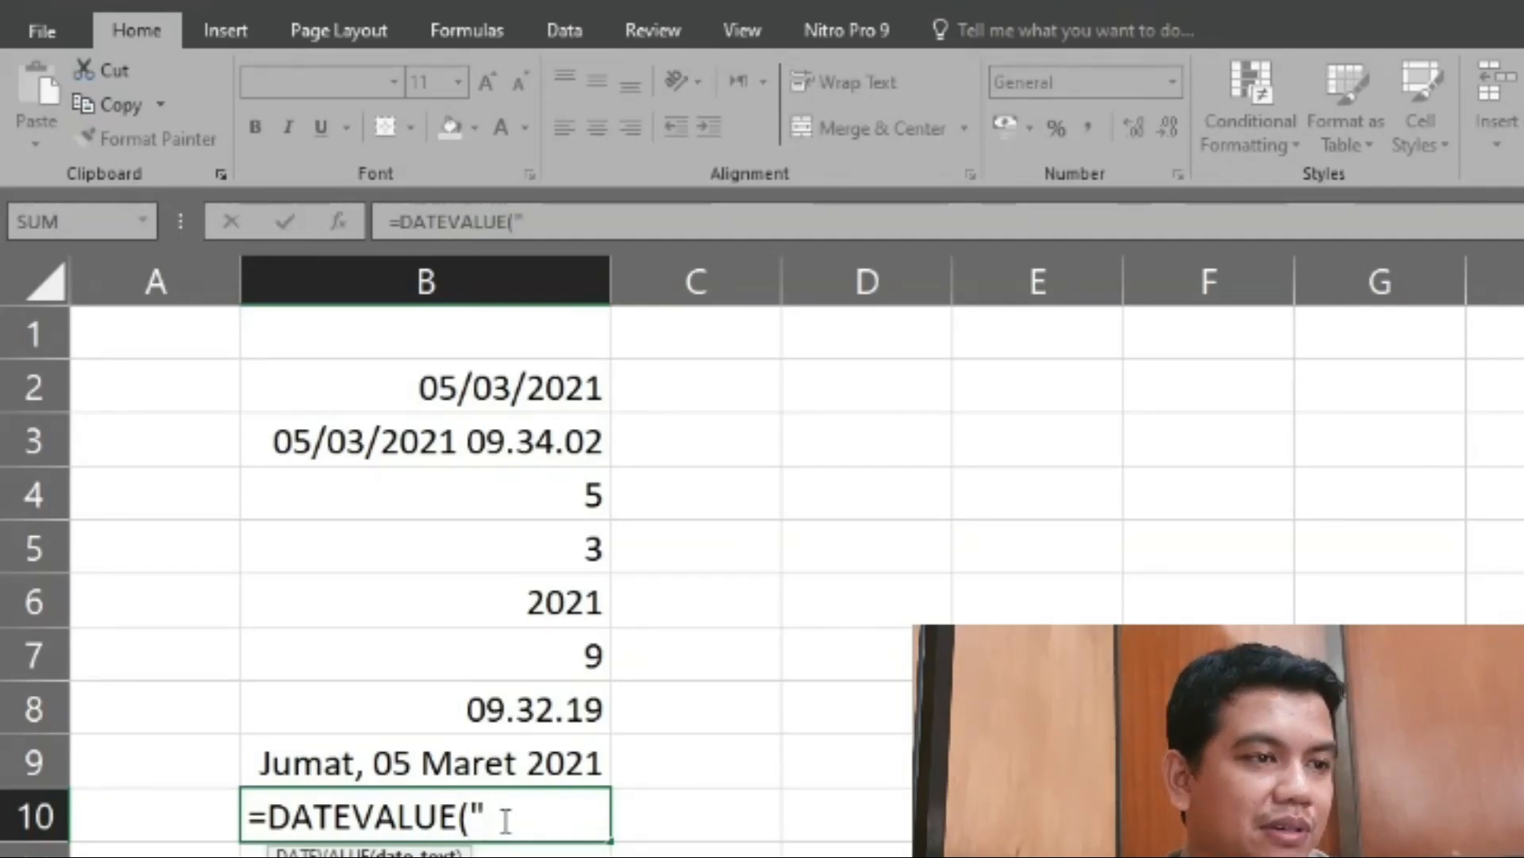
{"action": "type", "text": "1"}
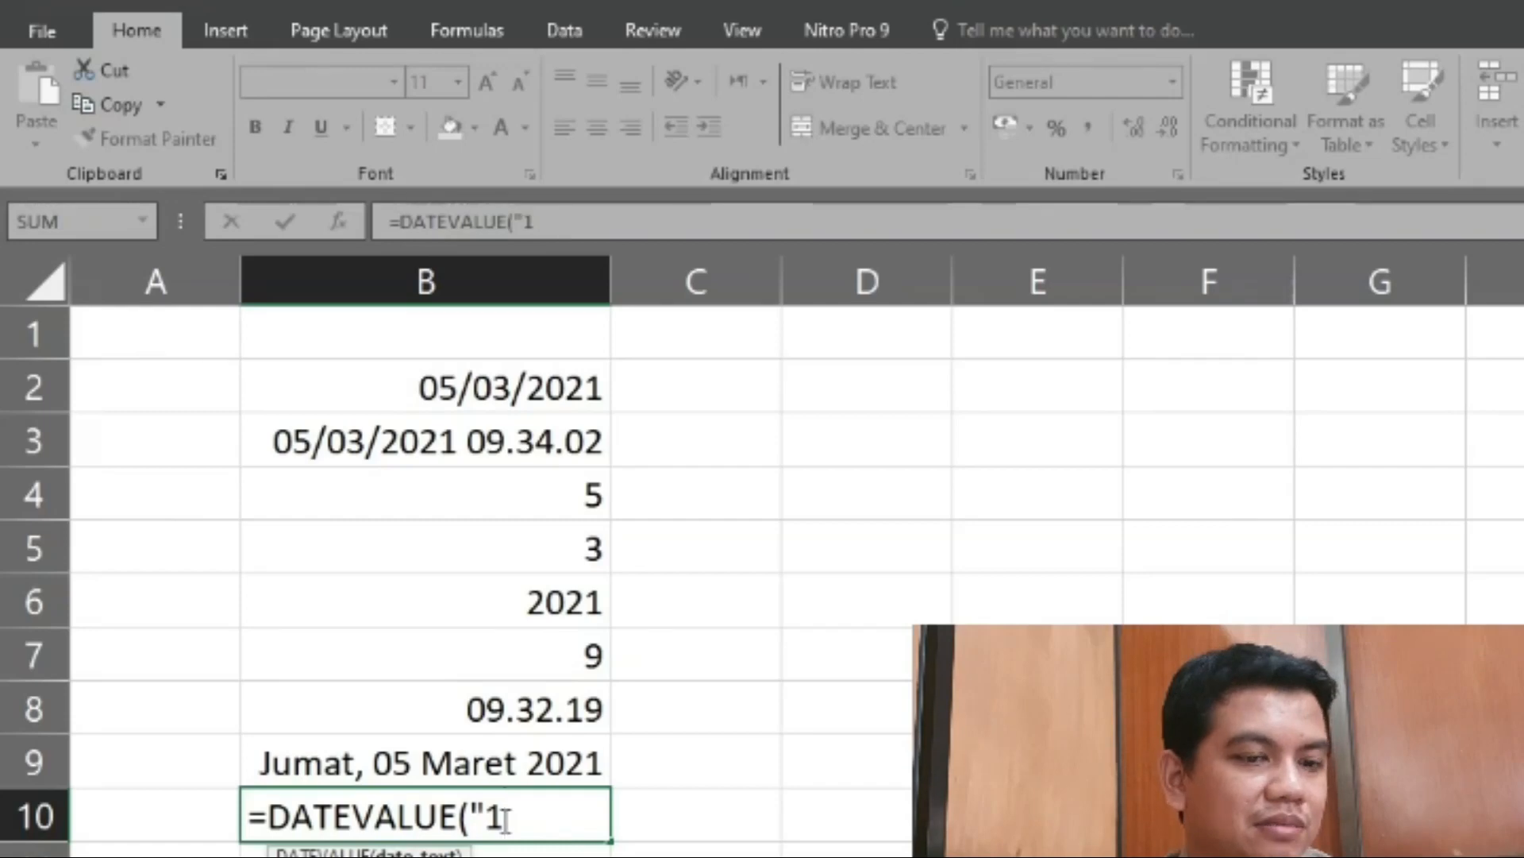
{"action": "type", "text": "/1/"}
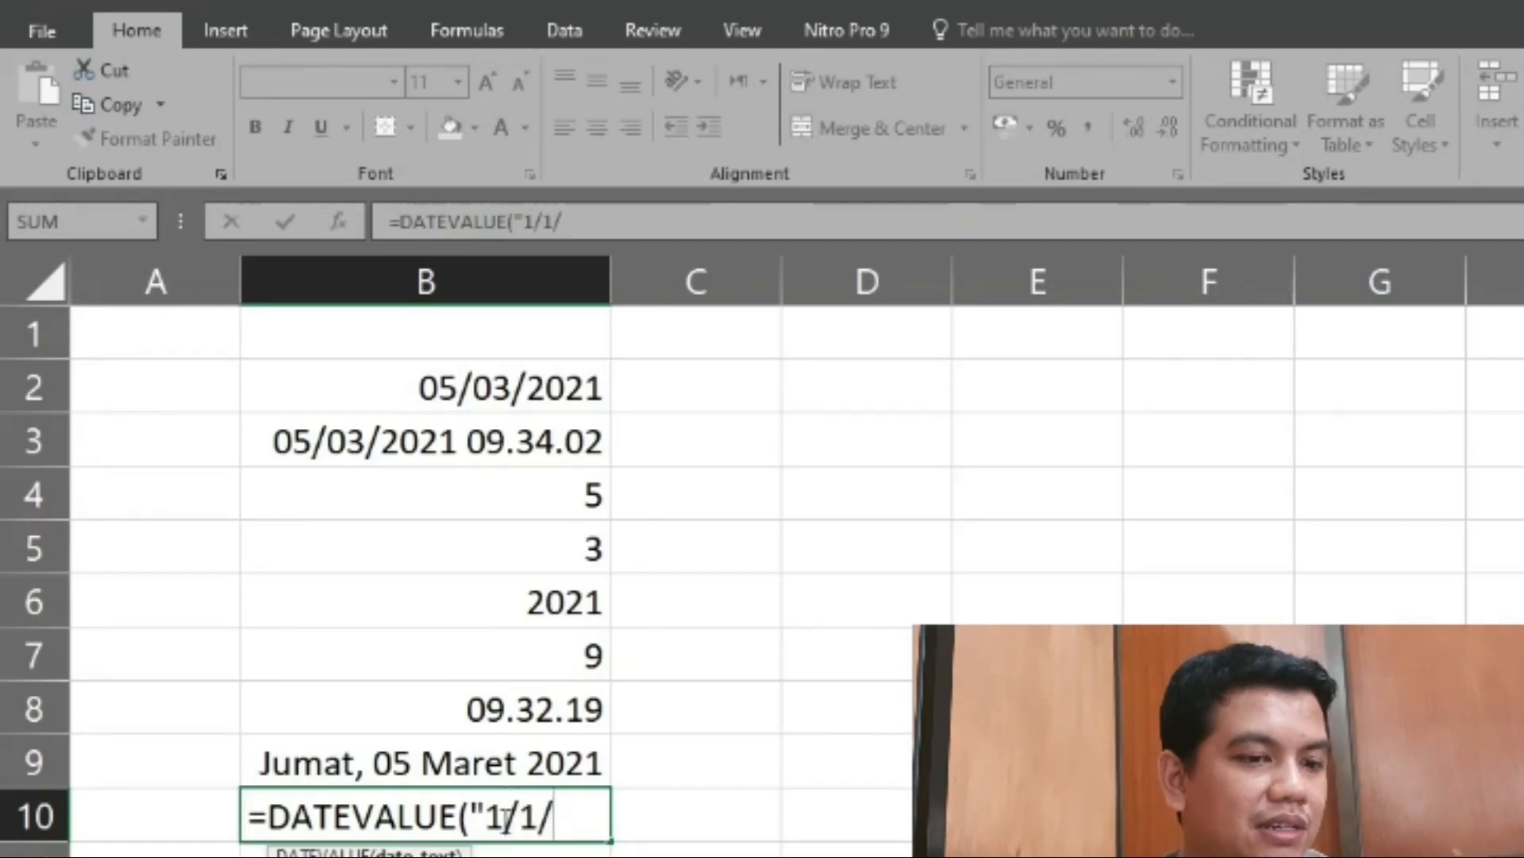
{"action": "type", "text": "19"}
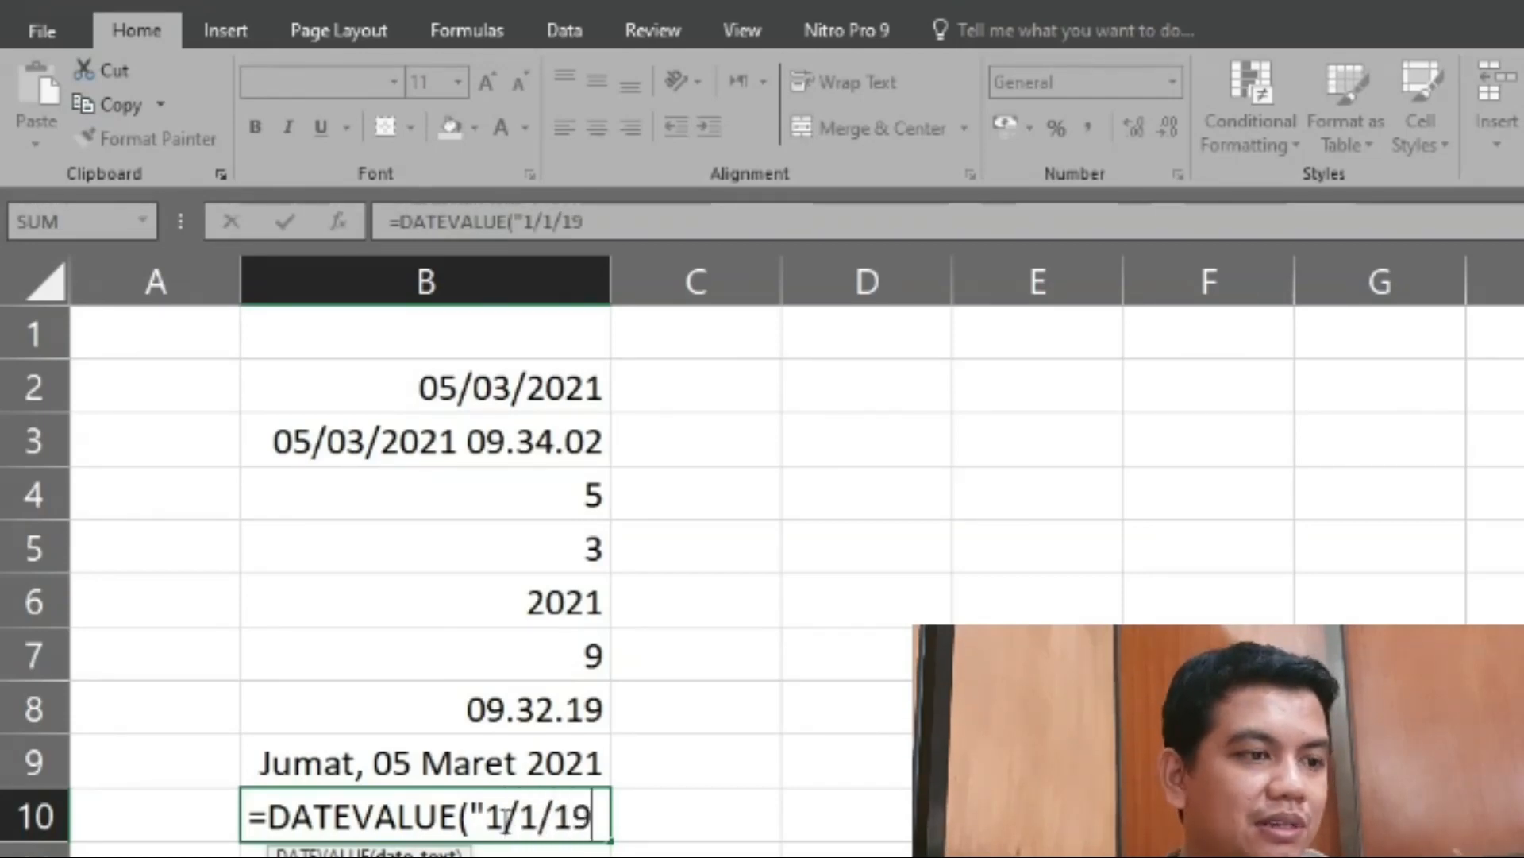
{"action": "type", "text": "00"}
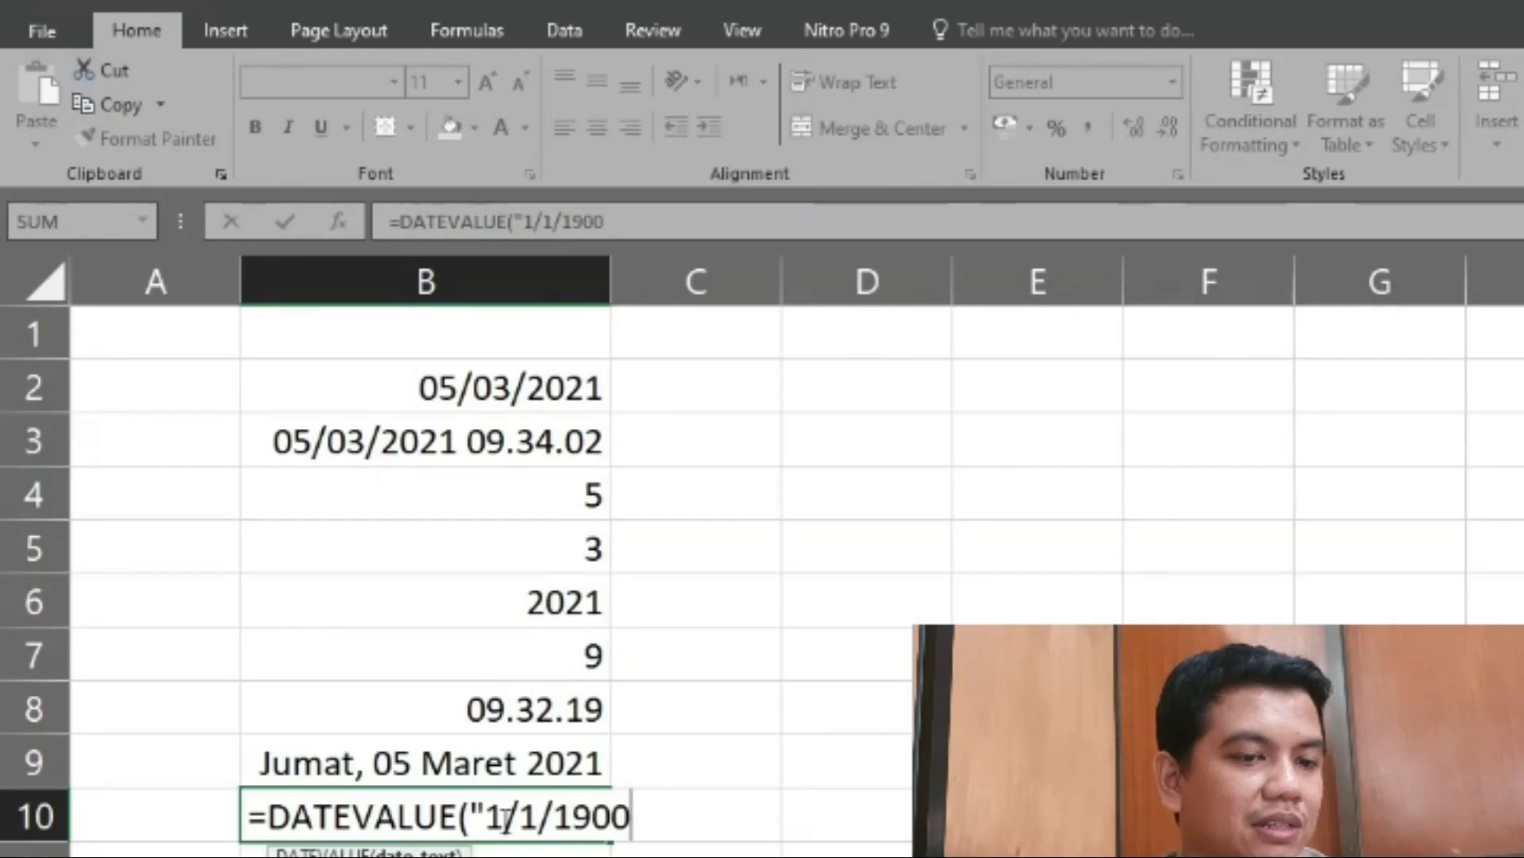
{"action": "type", "text": "\")"}
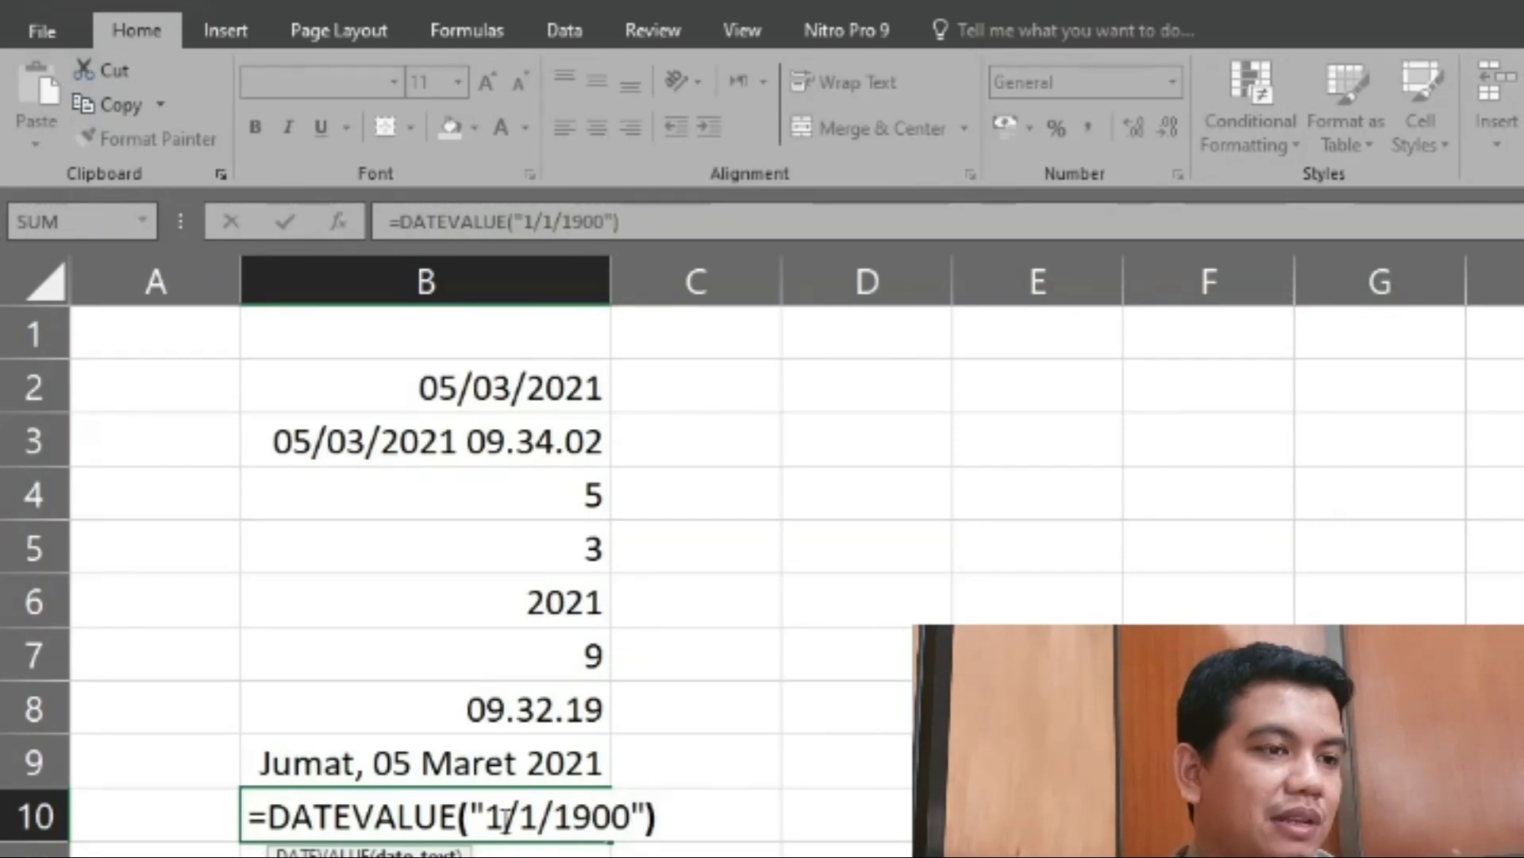
{"action": "key", "text": "Return"}
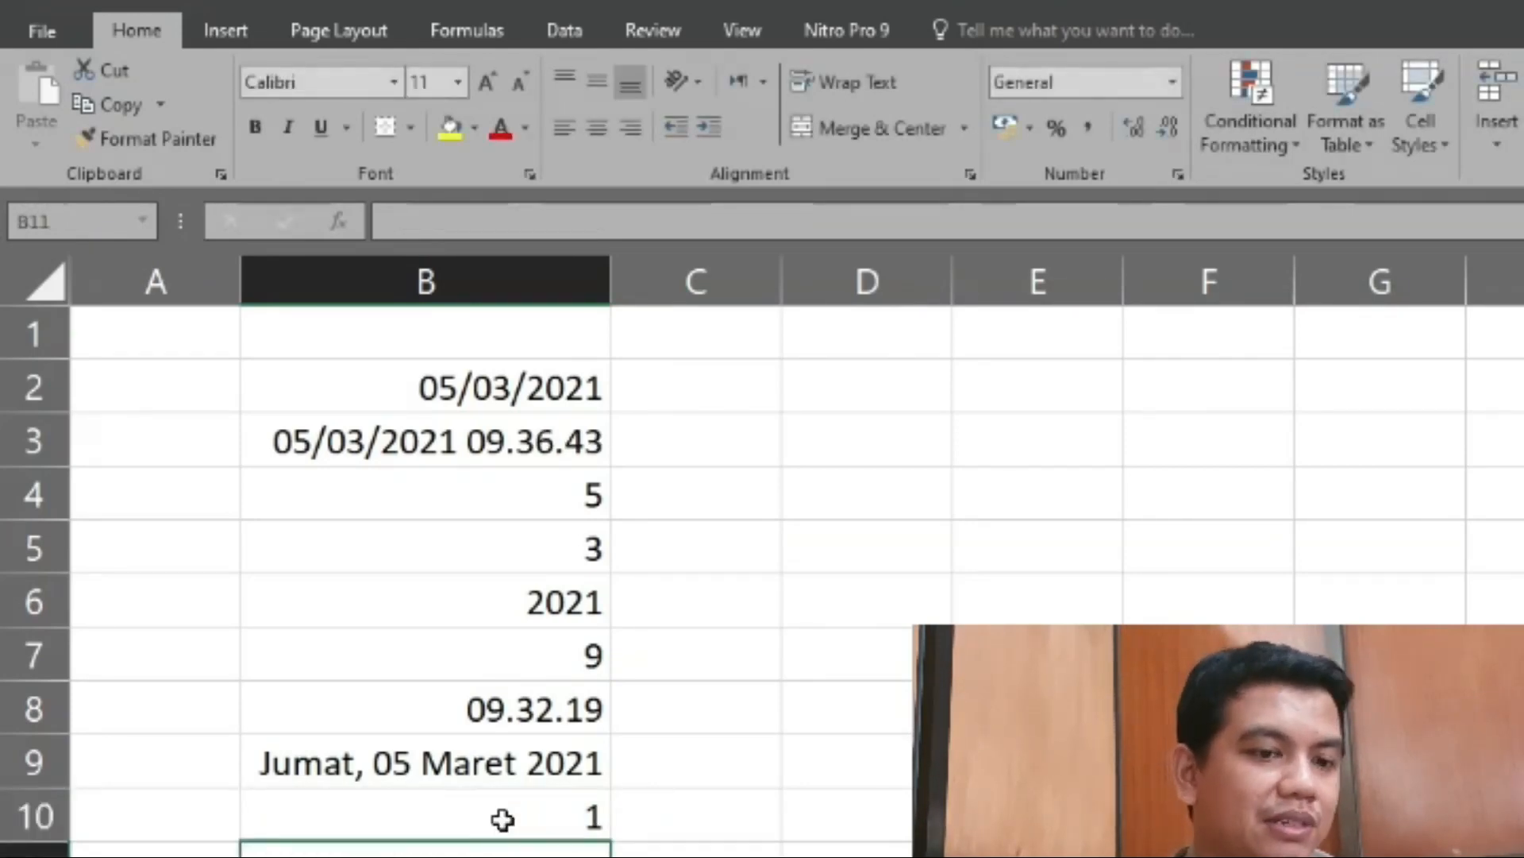
- Change the day to 5 and the month to 3 in the date text of cell B10's DATEVALUE formula
{"action": "left_click", "coordinate": [503, 819]}
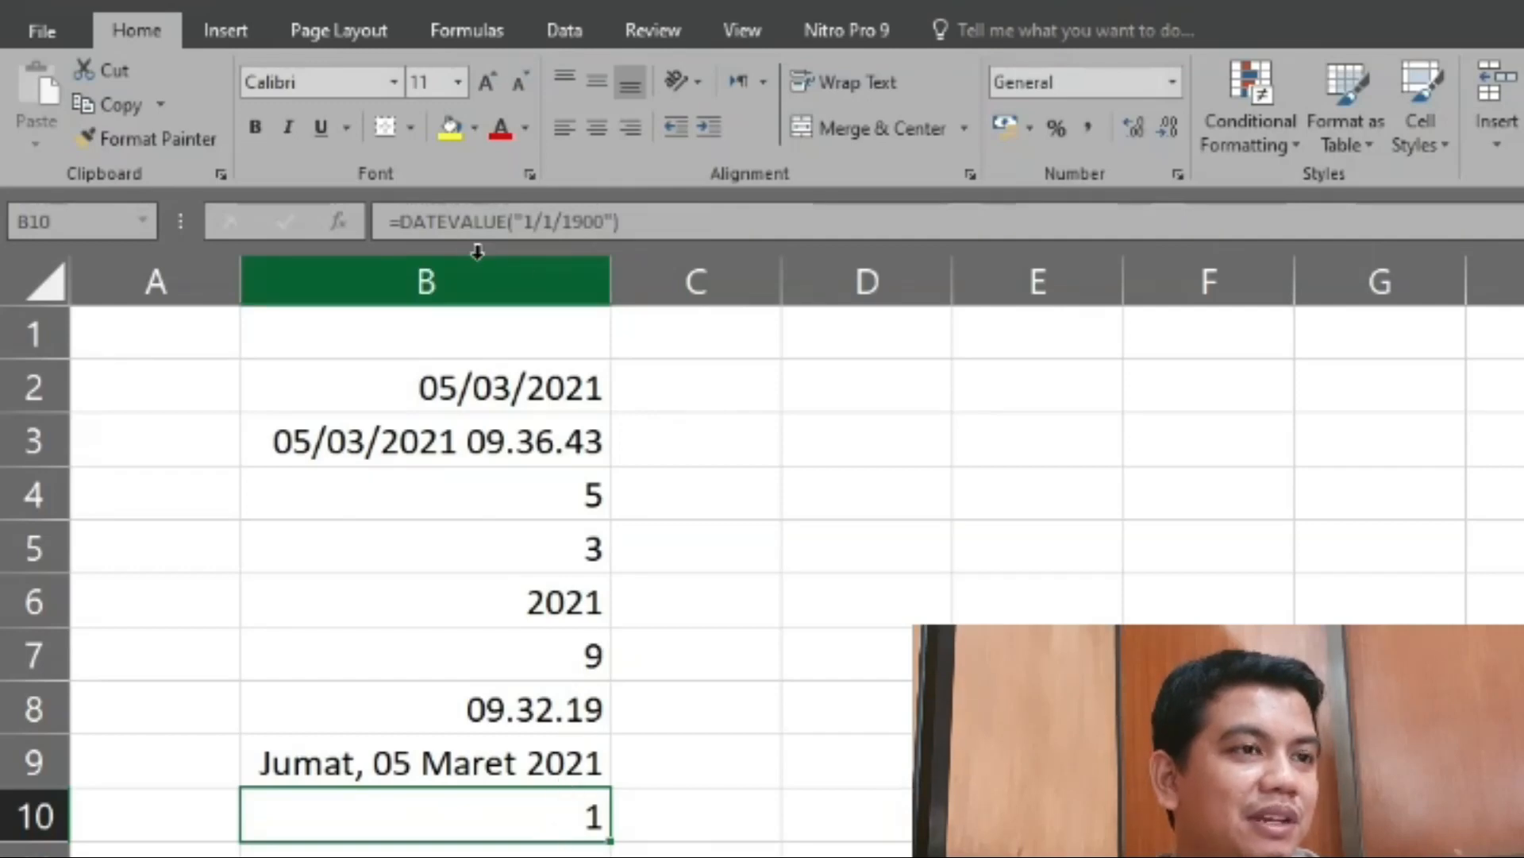
{"action": "left_click", "coordinate": [544, 222]}
{"action": "key", "text": "Left"}
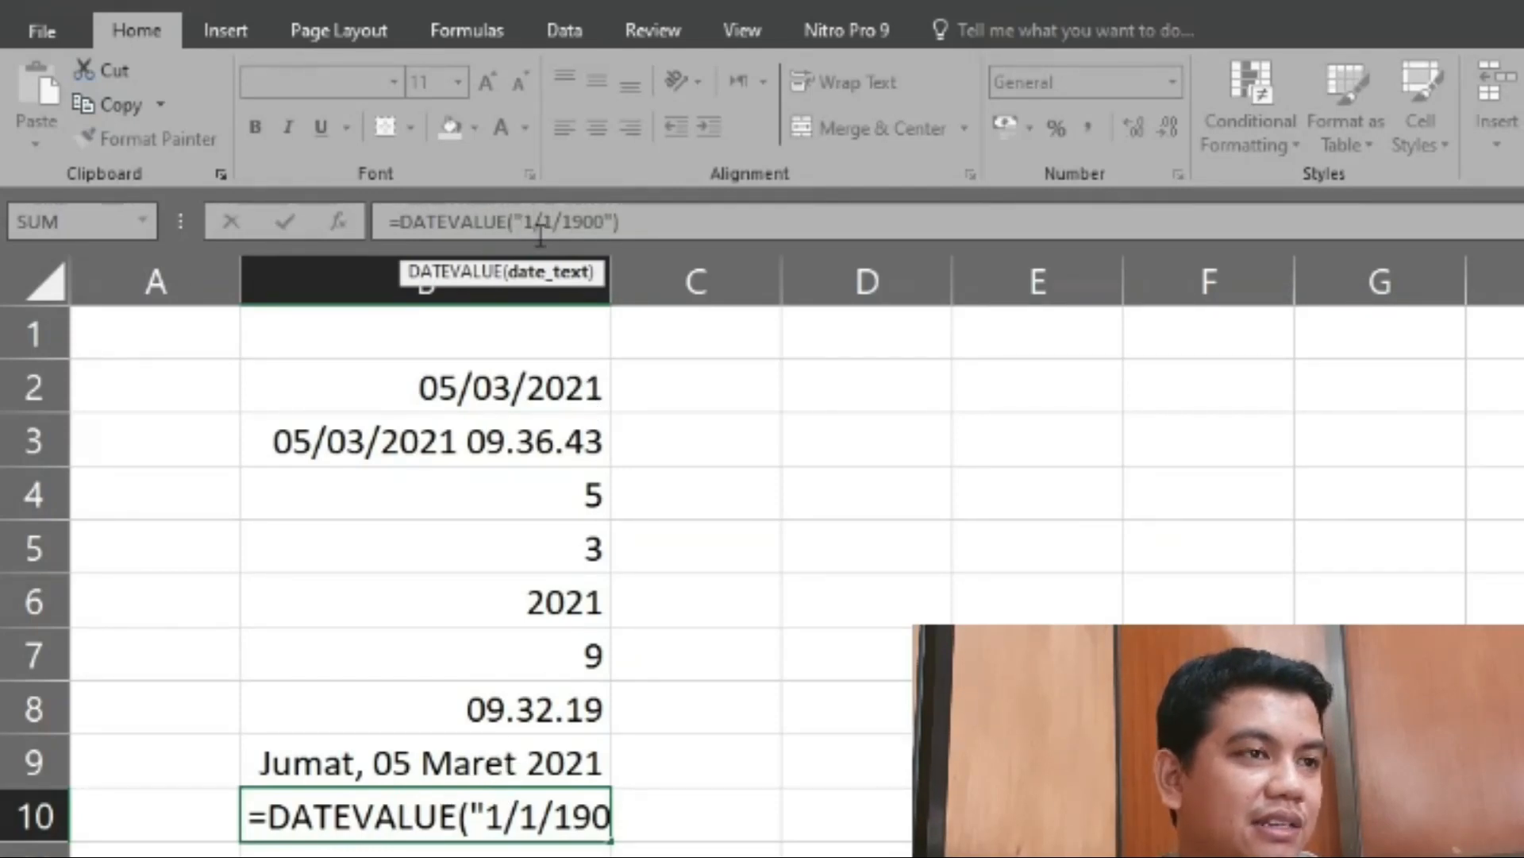
{"action": "left_click", "coordinate": [585, 220]}
{"action": "left_click", "coordinate": [533, 223]}
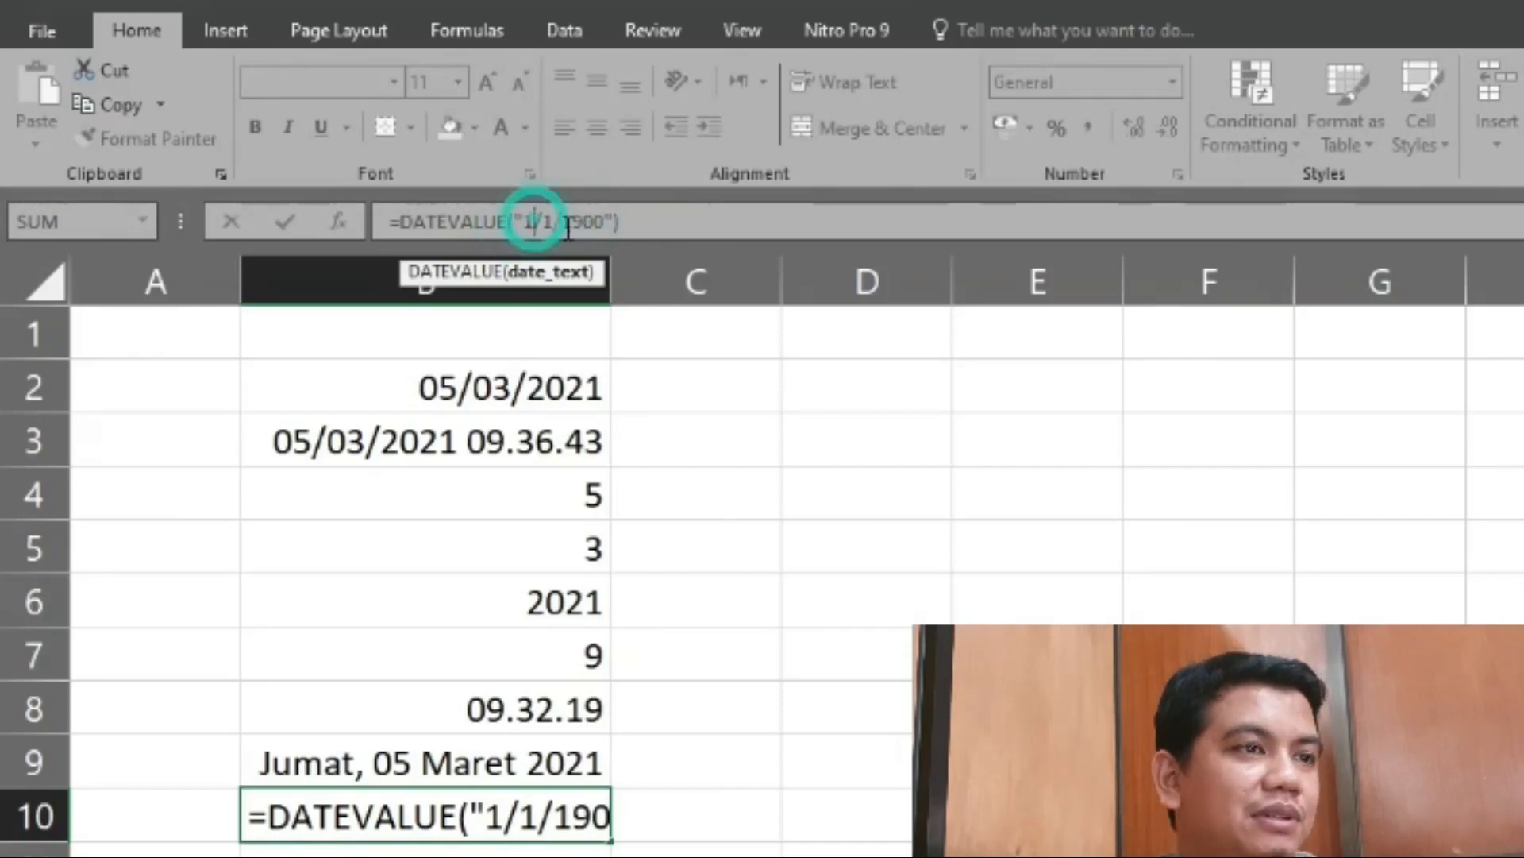
{"action": "left_click", "coordinate": [543, 227]}
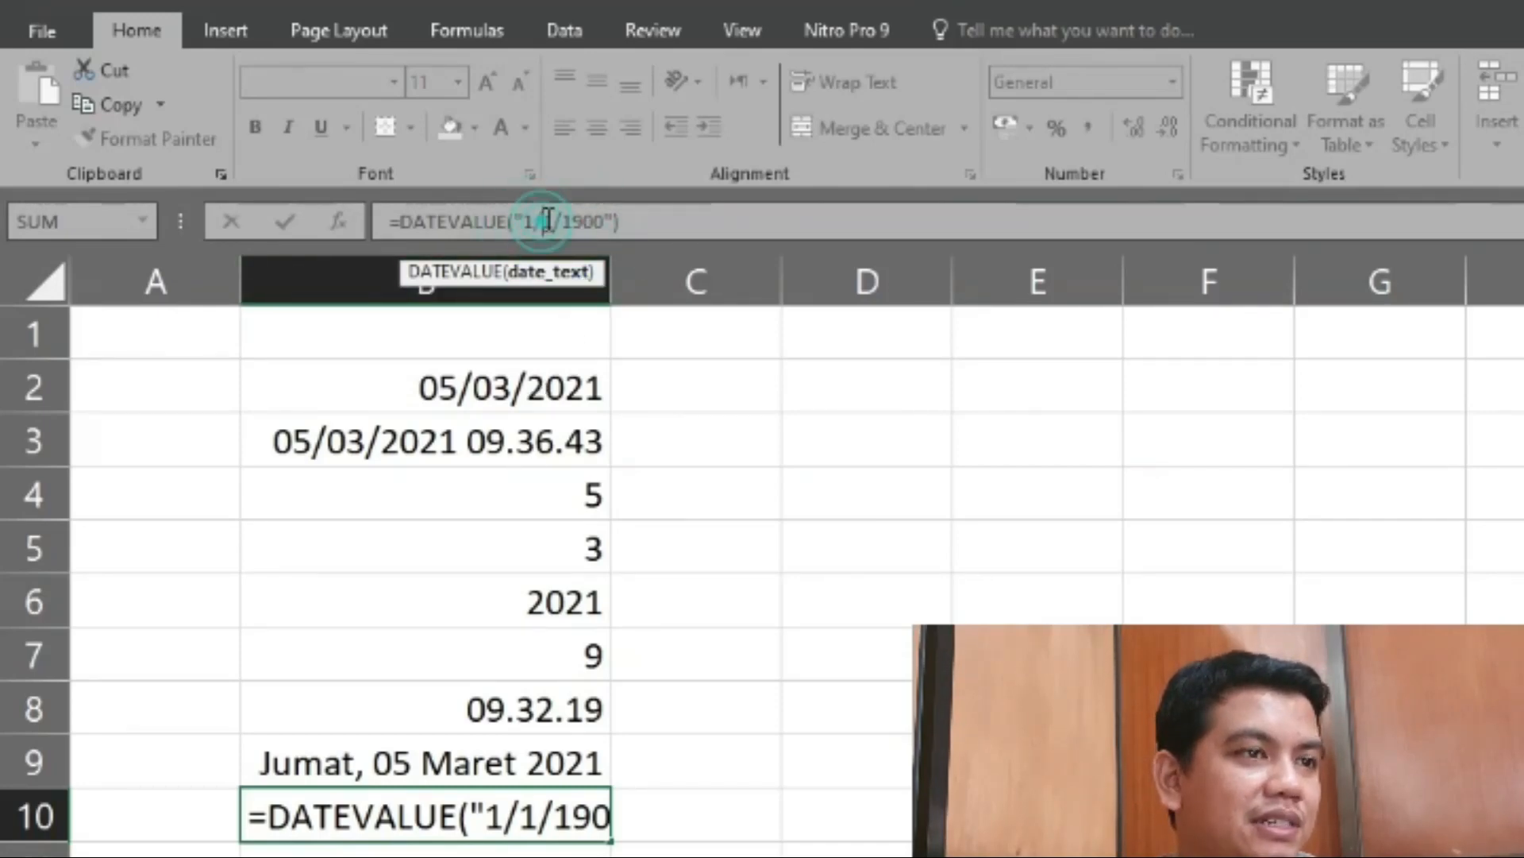
{"action": "left_click", "coordinate": [534, 221]}
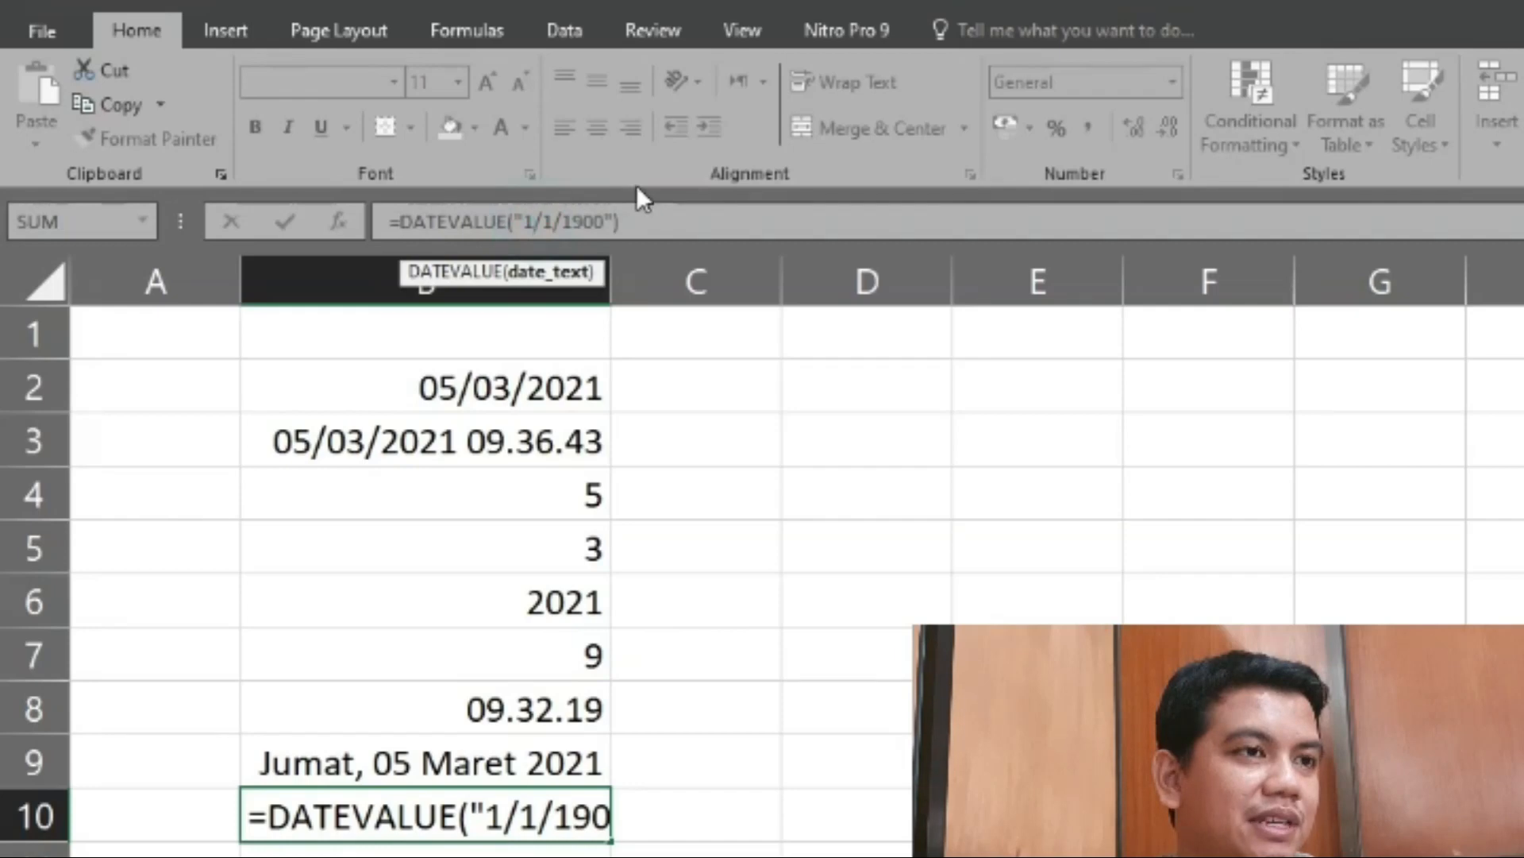
{"action": "key", "text": "shift+Left"}
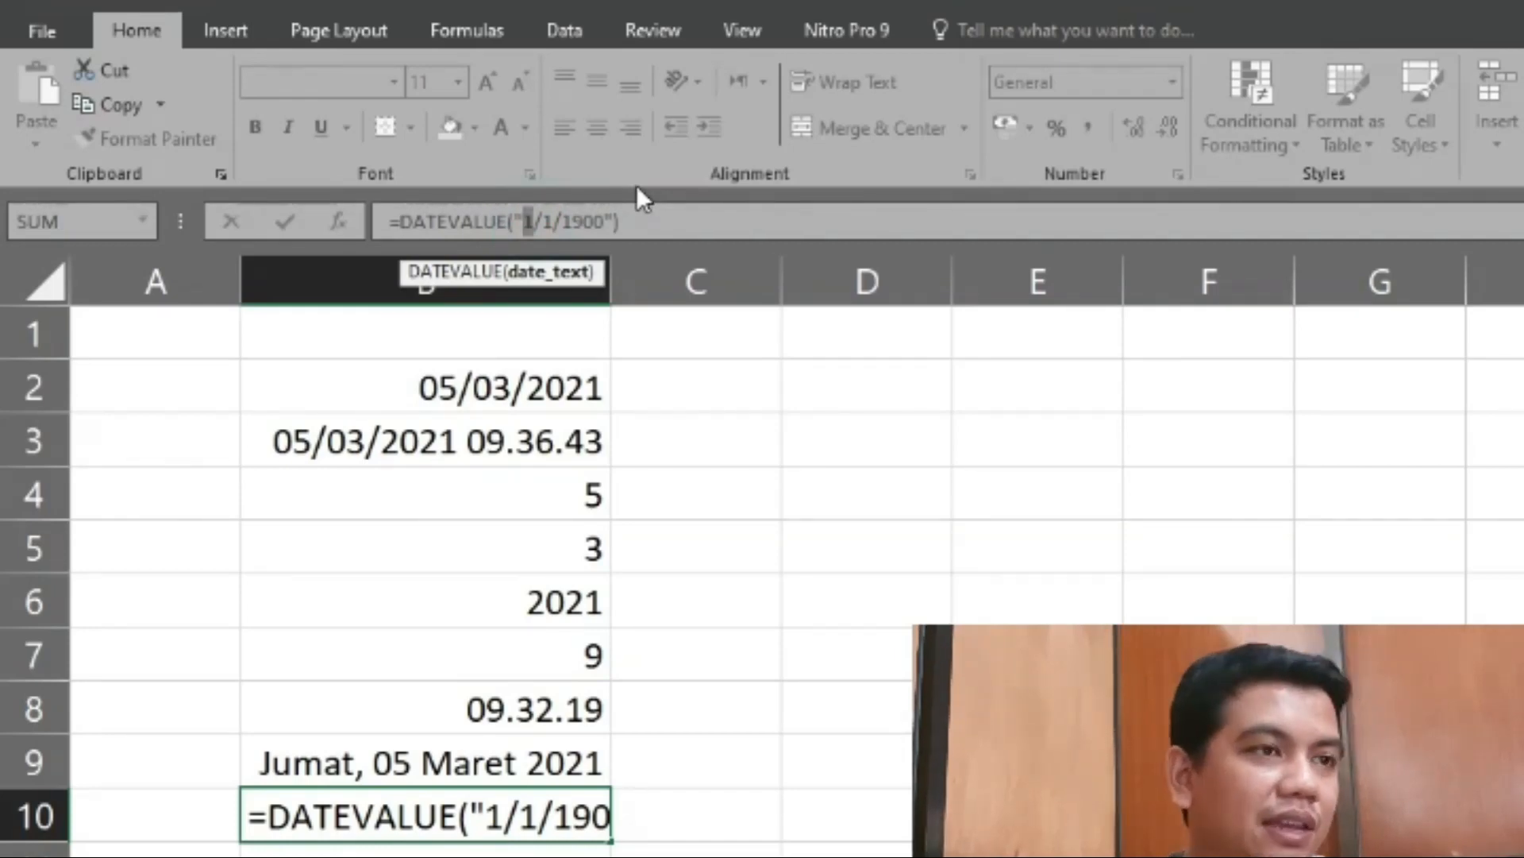
{"action": "type", "text": "5/"}
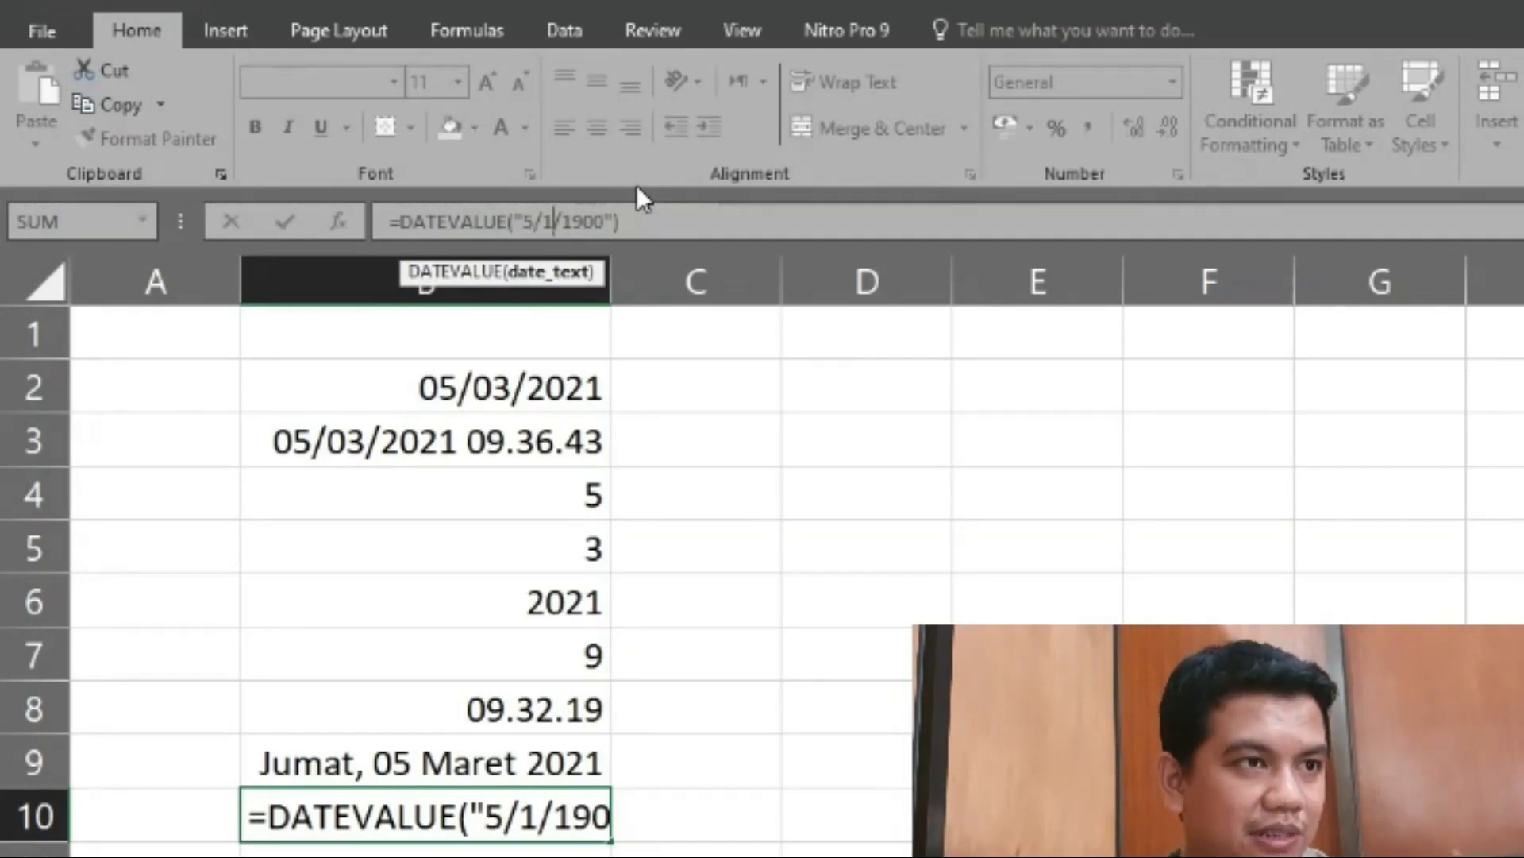
{"action": "type", "text": "3"}
- Set the year in cell B10's date text to 2021, completing the formula as =DATEVALUE("5/3/2021")
{"action": "key", "text": "shift+Right"}
{"action": "key", "text": "shift+Right"}
{"action": "key", "text": "shift+Right"}
{"action": "key", "text": "shift+Right"}
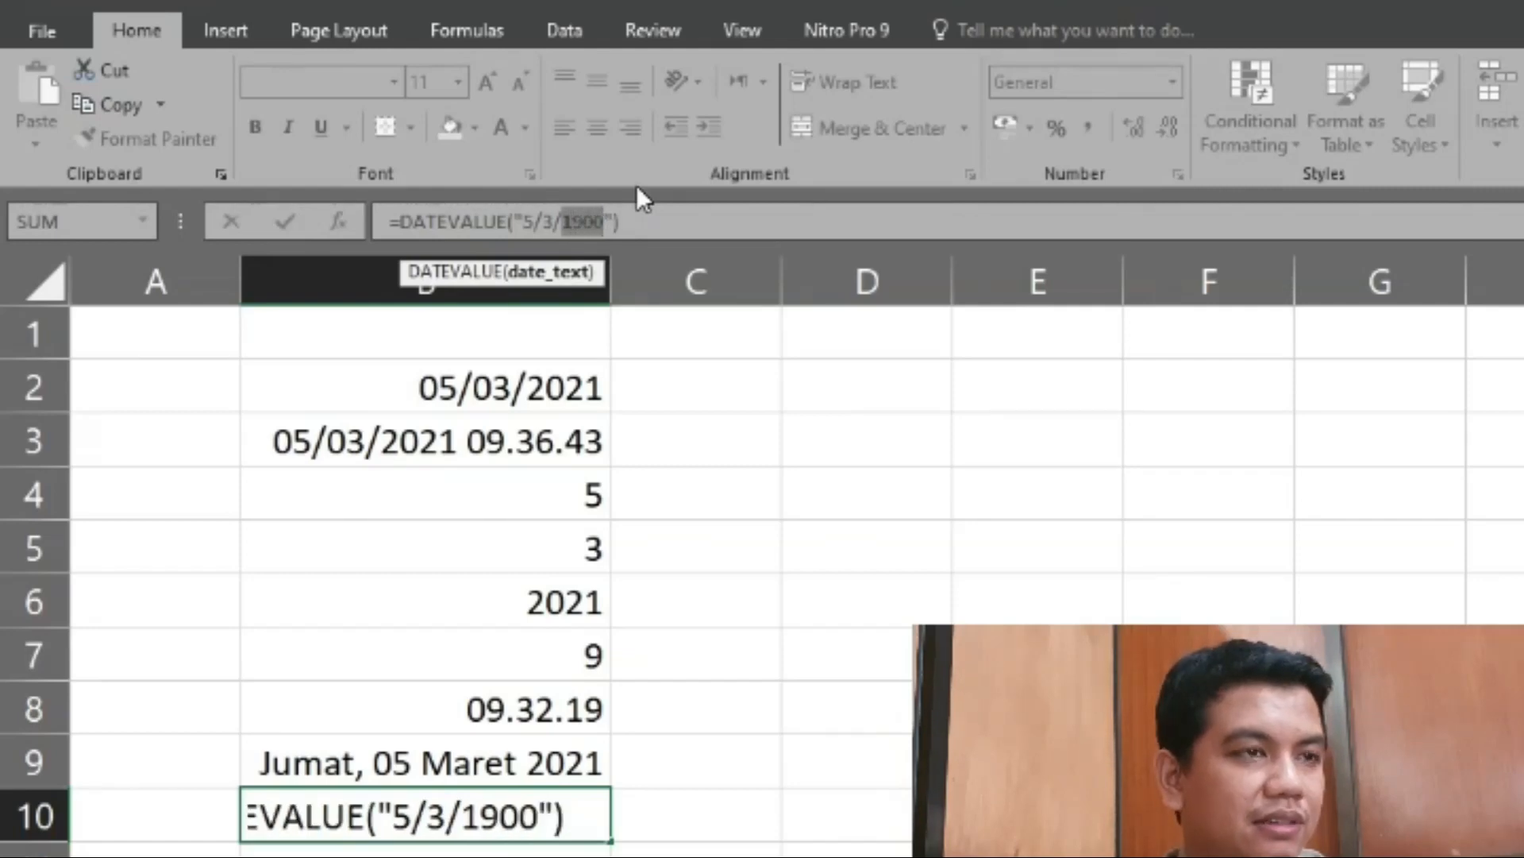
{"action": "type", "text": "2021"}
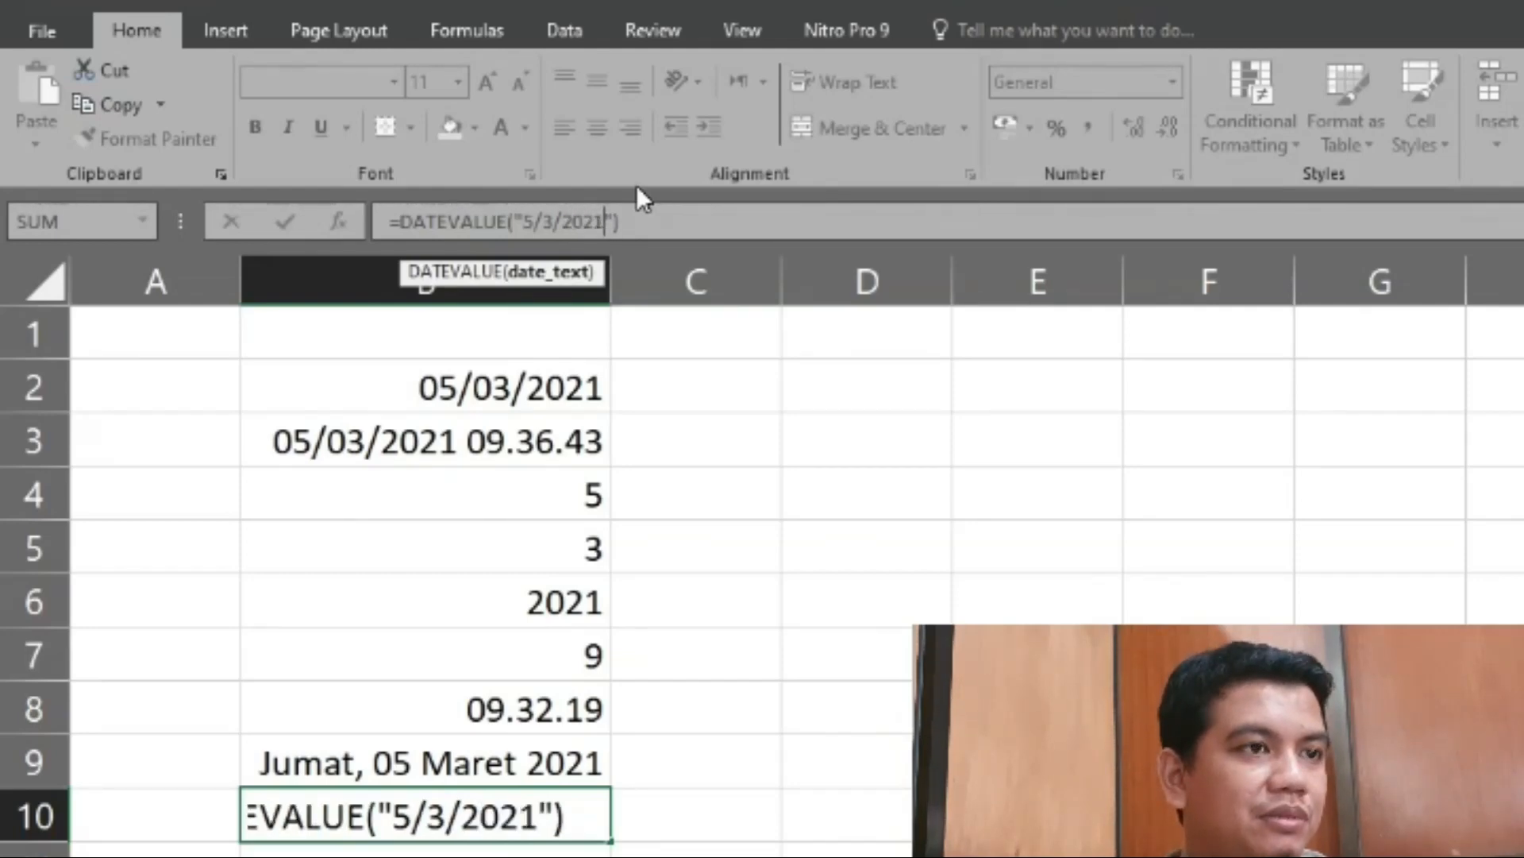
{"action": "key", "text": "Return"}
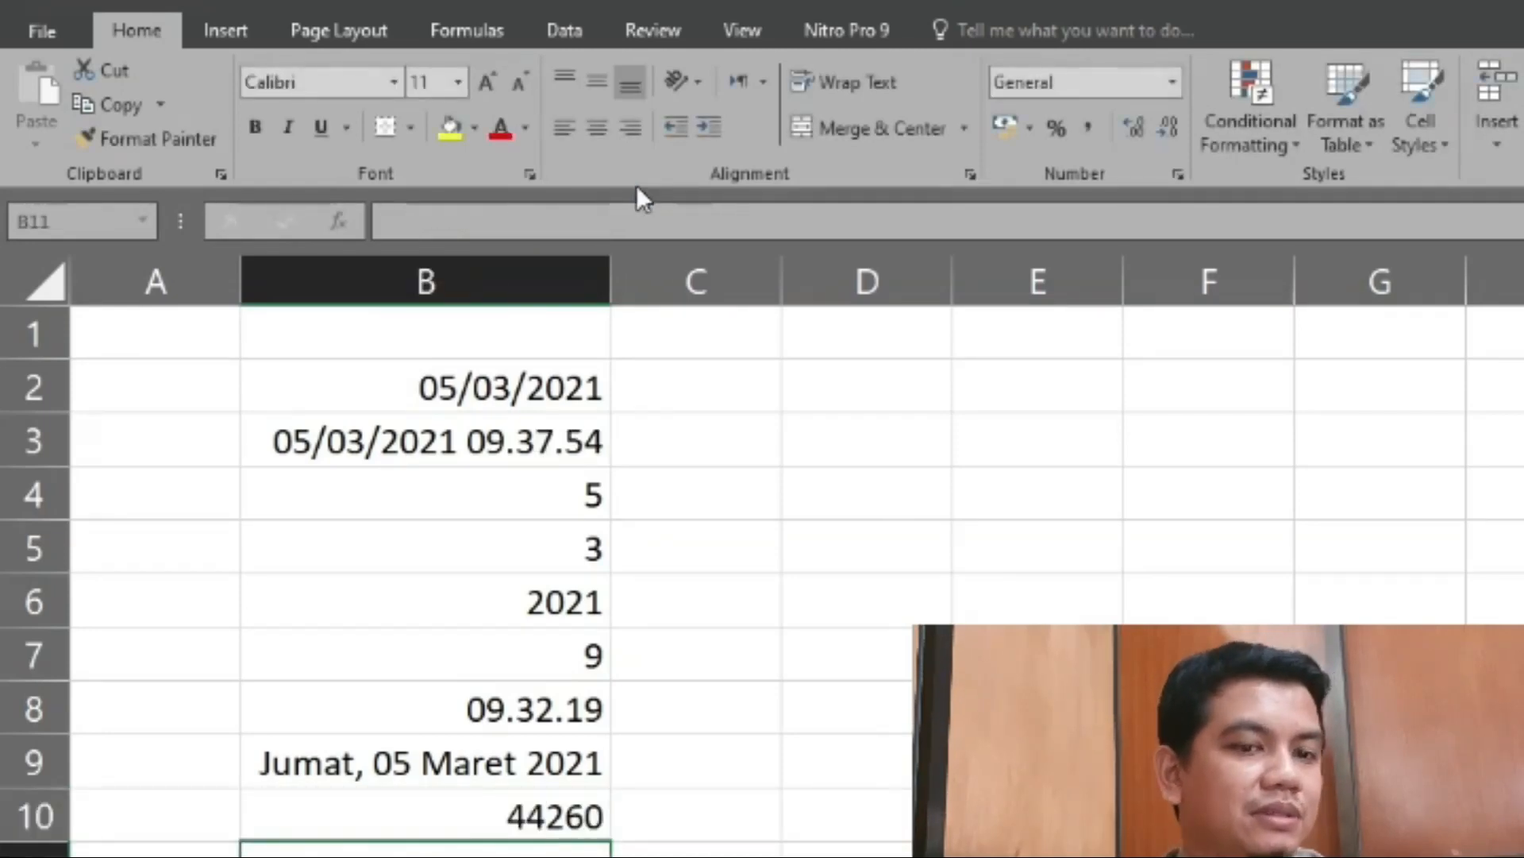
{"action": "key", "text": "Up"}
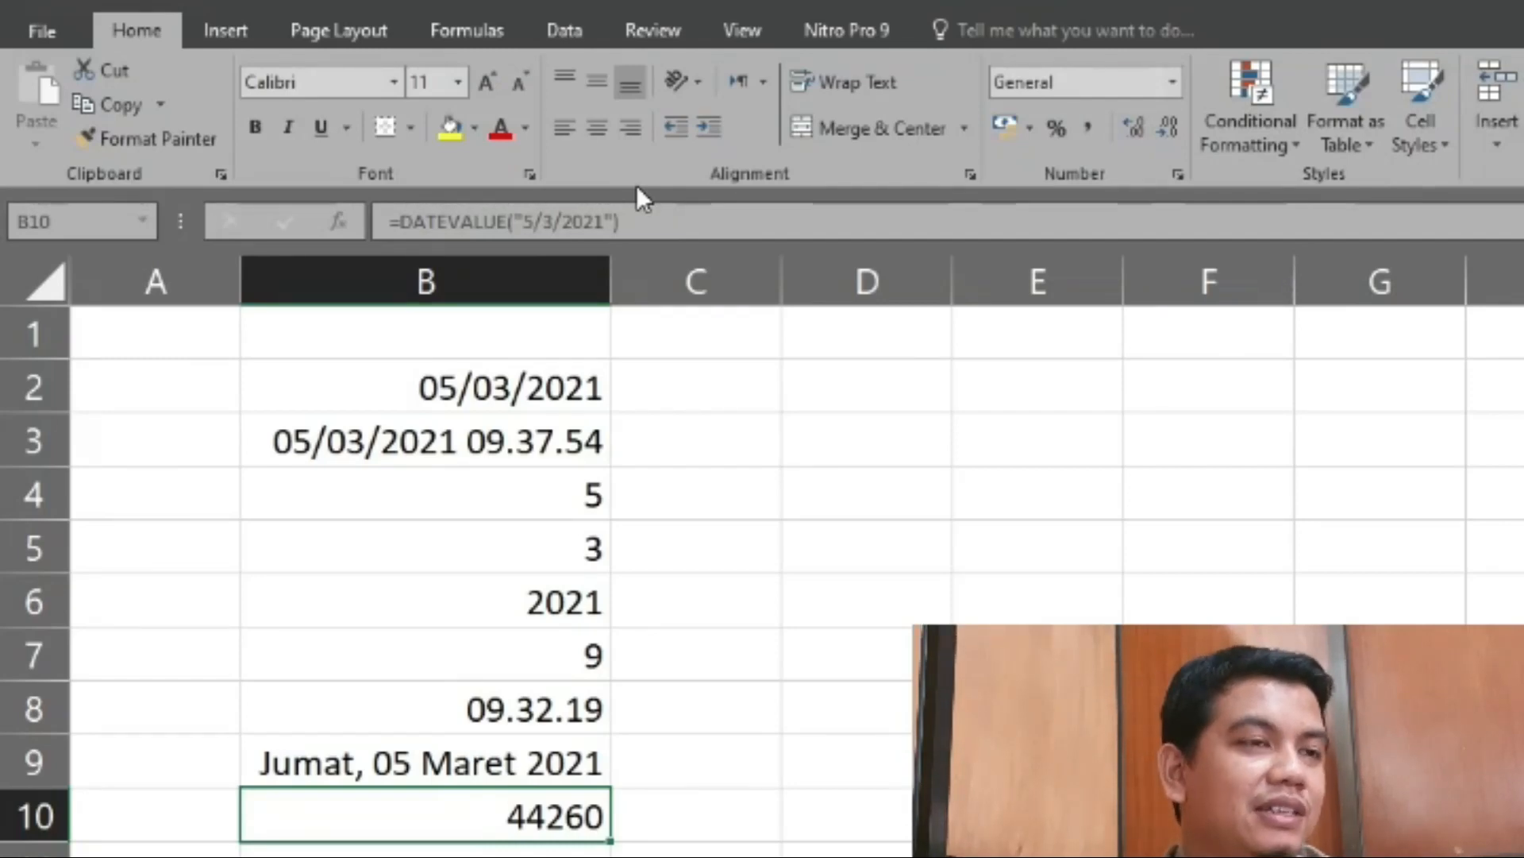
{"action": "key", "text": "Down"}
{"action": "key", "text": "Up"}
{"action": "key", "text": "Down"}
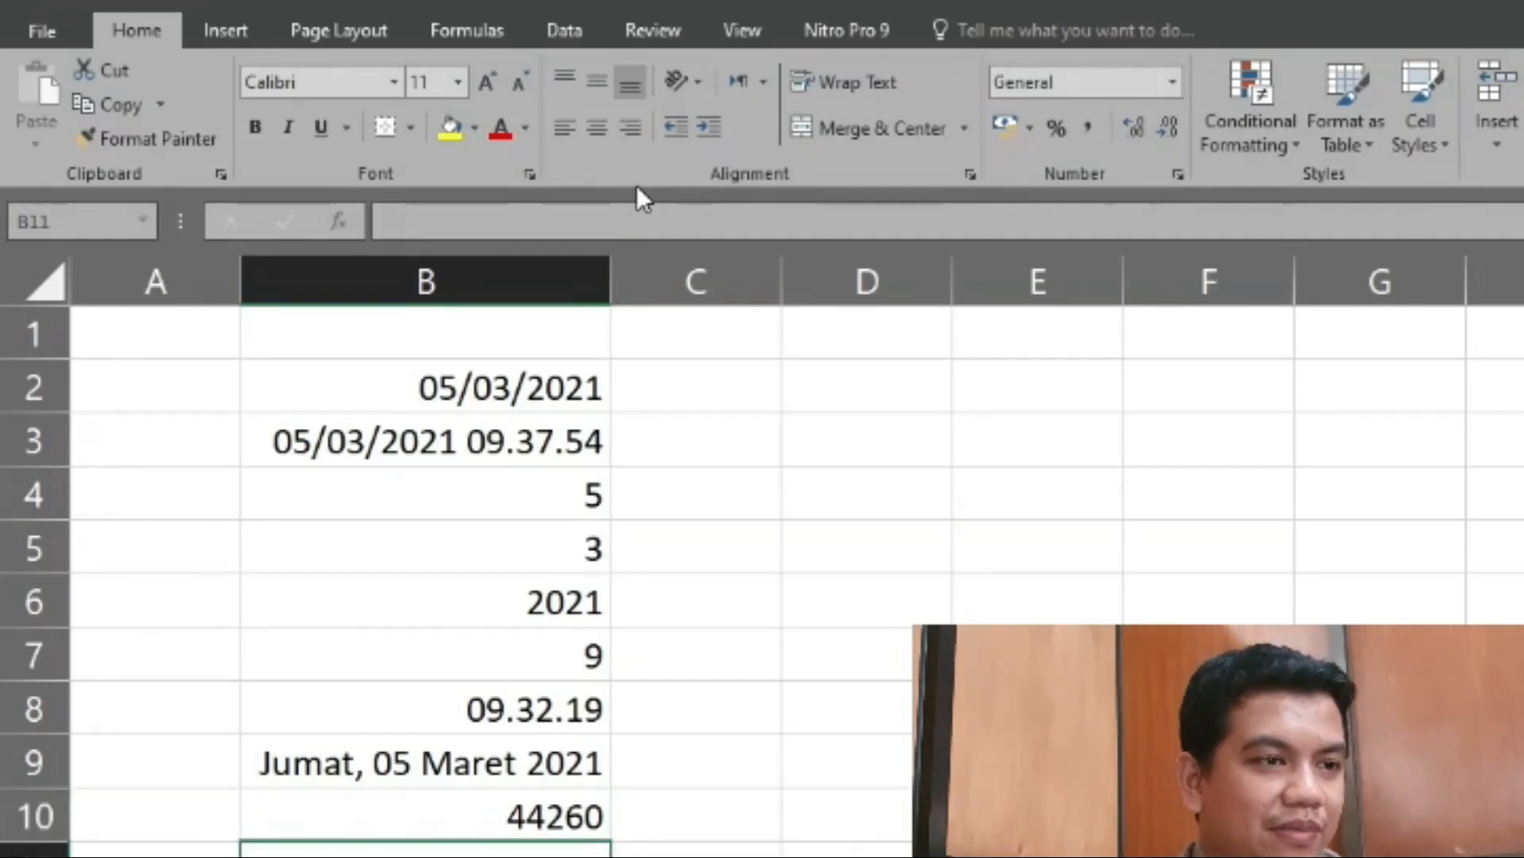
{"action": "key", "text": "Up"}
{"action": "key", "text": "Up"}
{"action": "key", "text": "Down"}
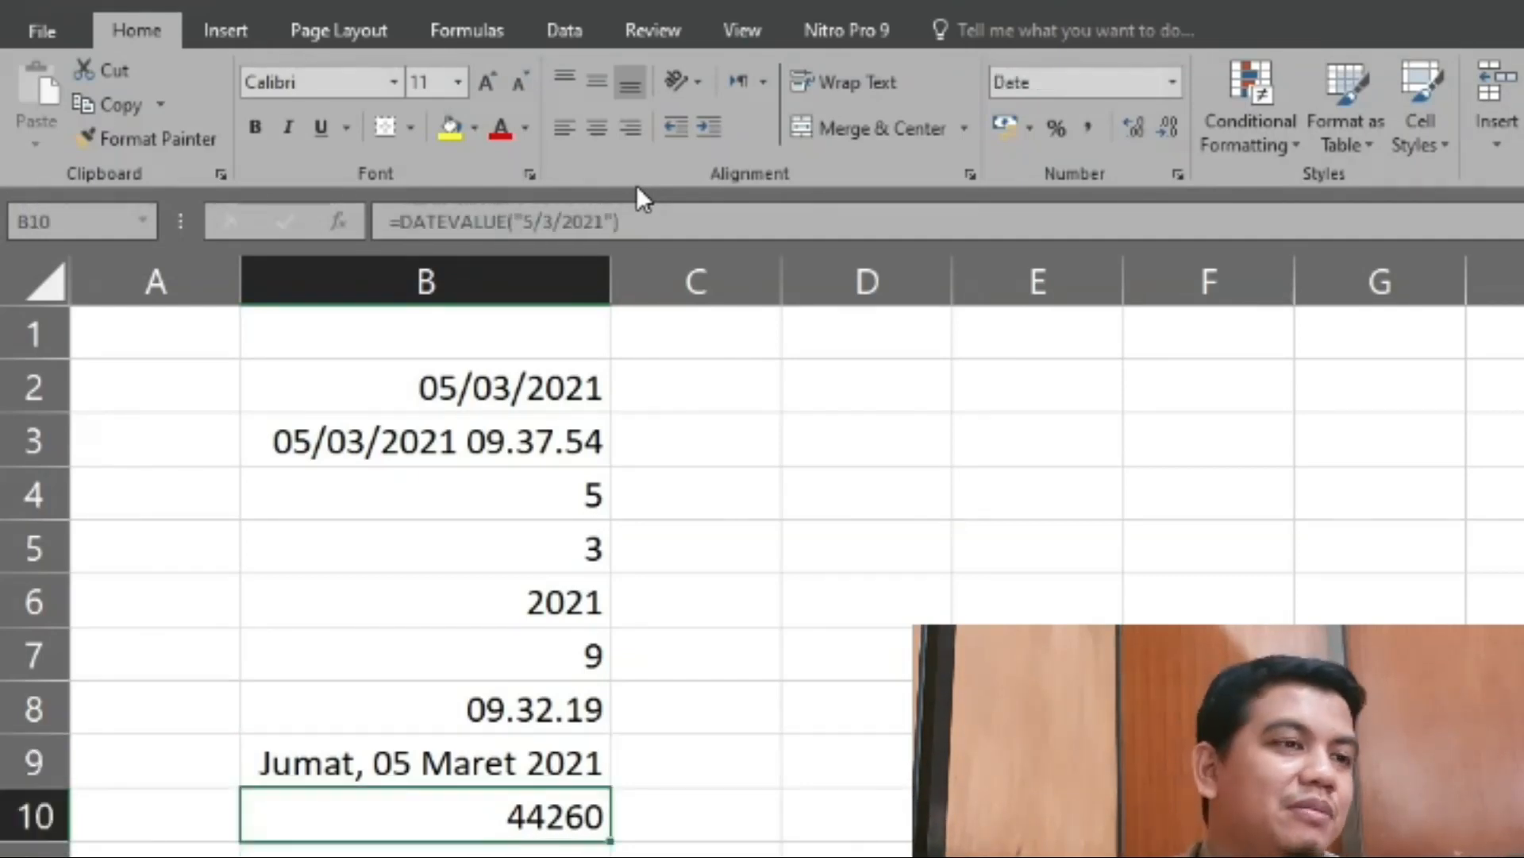
{"action": "key", "text": "Down"}
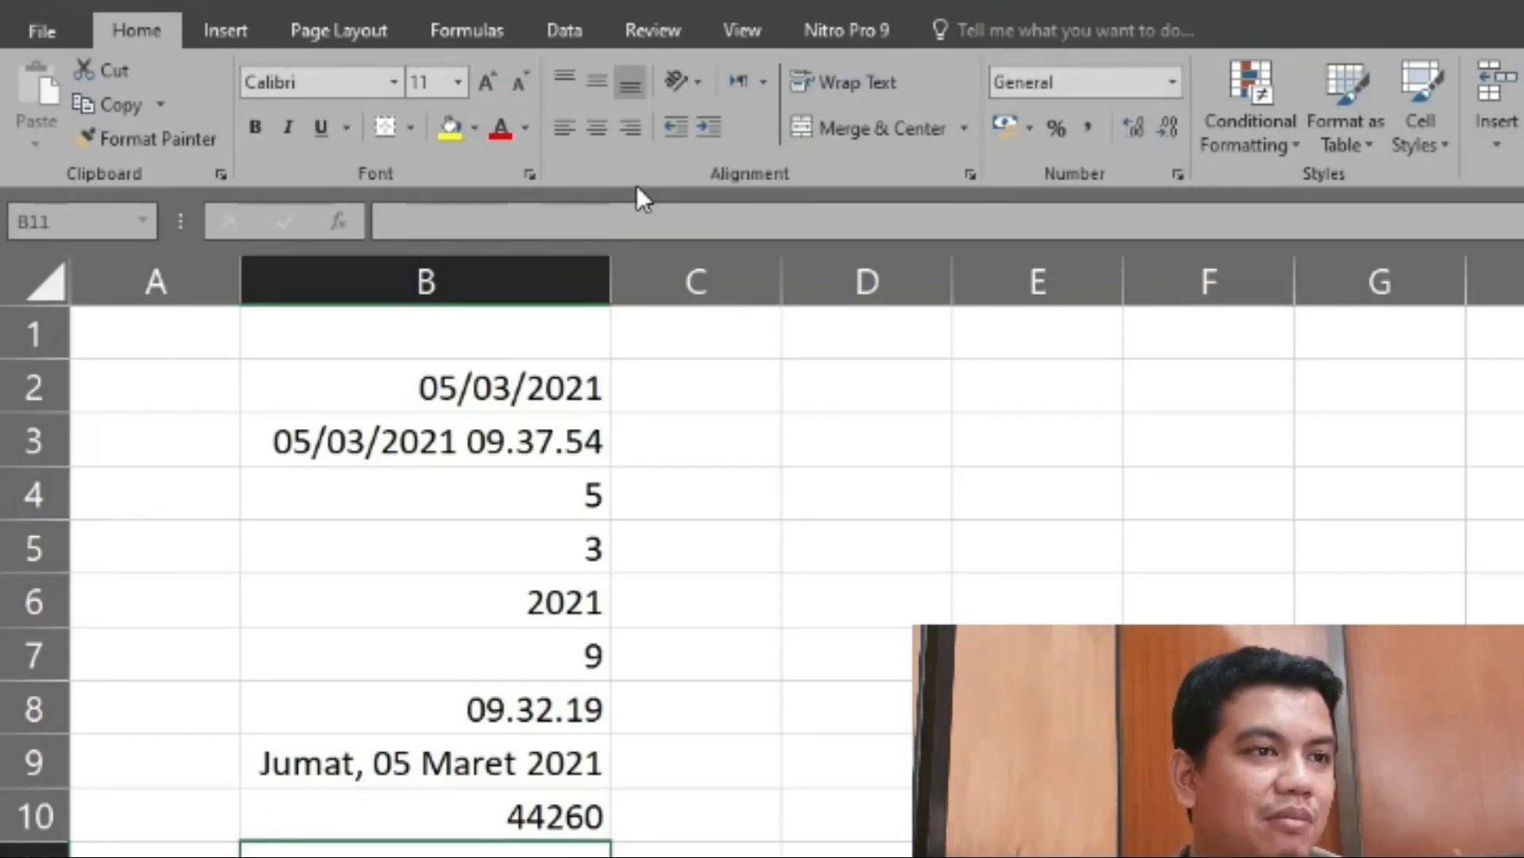
{"action": "key", "text": "Up"}
{"action": "key", "text": "Up"}
{"action": "key", "text": "Up"}
{"action": "key", "text": "Up"}
{"action": "key", "text": "Up"}
{"action": "key", "text": "Up"}
{"action": "key", "text": "Up"}
{"action": "key", "text": "Up"}
{"action": "key", "text": "Up"}
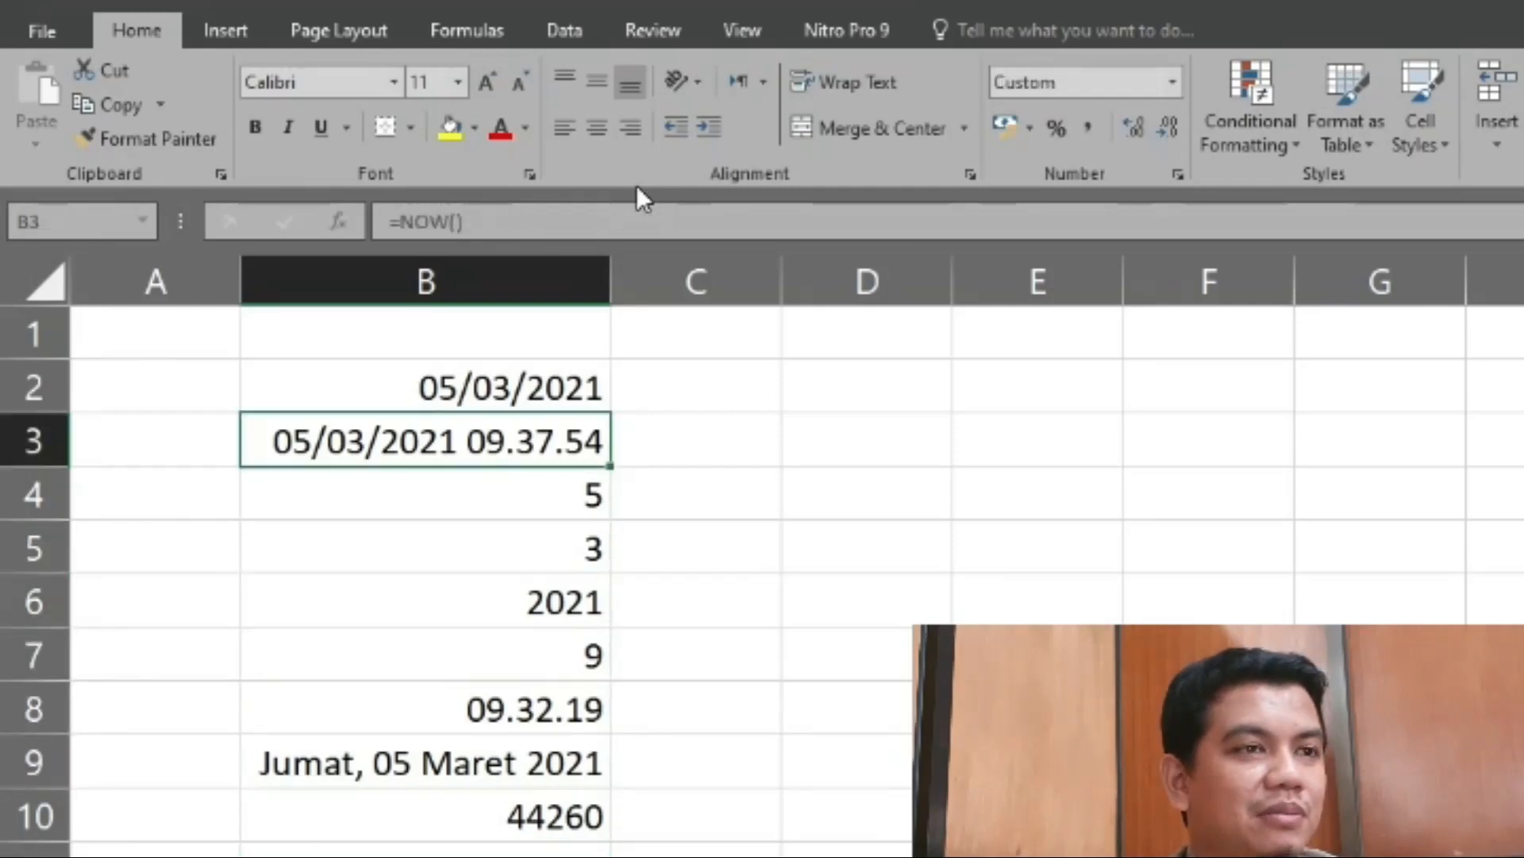
{"action": "key", "text": "Down"}
{"action": "key", "text": "Down"}
{"action": "key", "text": "Down"}
{"action": "key", "text": "Down"}
{"action": "key", "text": "Down"}
{"action": "key", "text": "Down"}
{"action": "key", "text": "Down"}
{"action": "key", "text": "Down"}
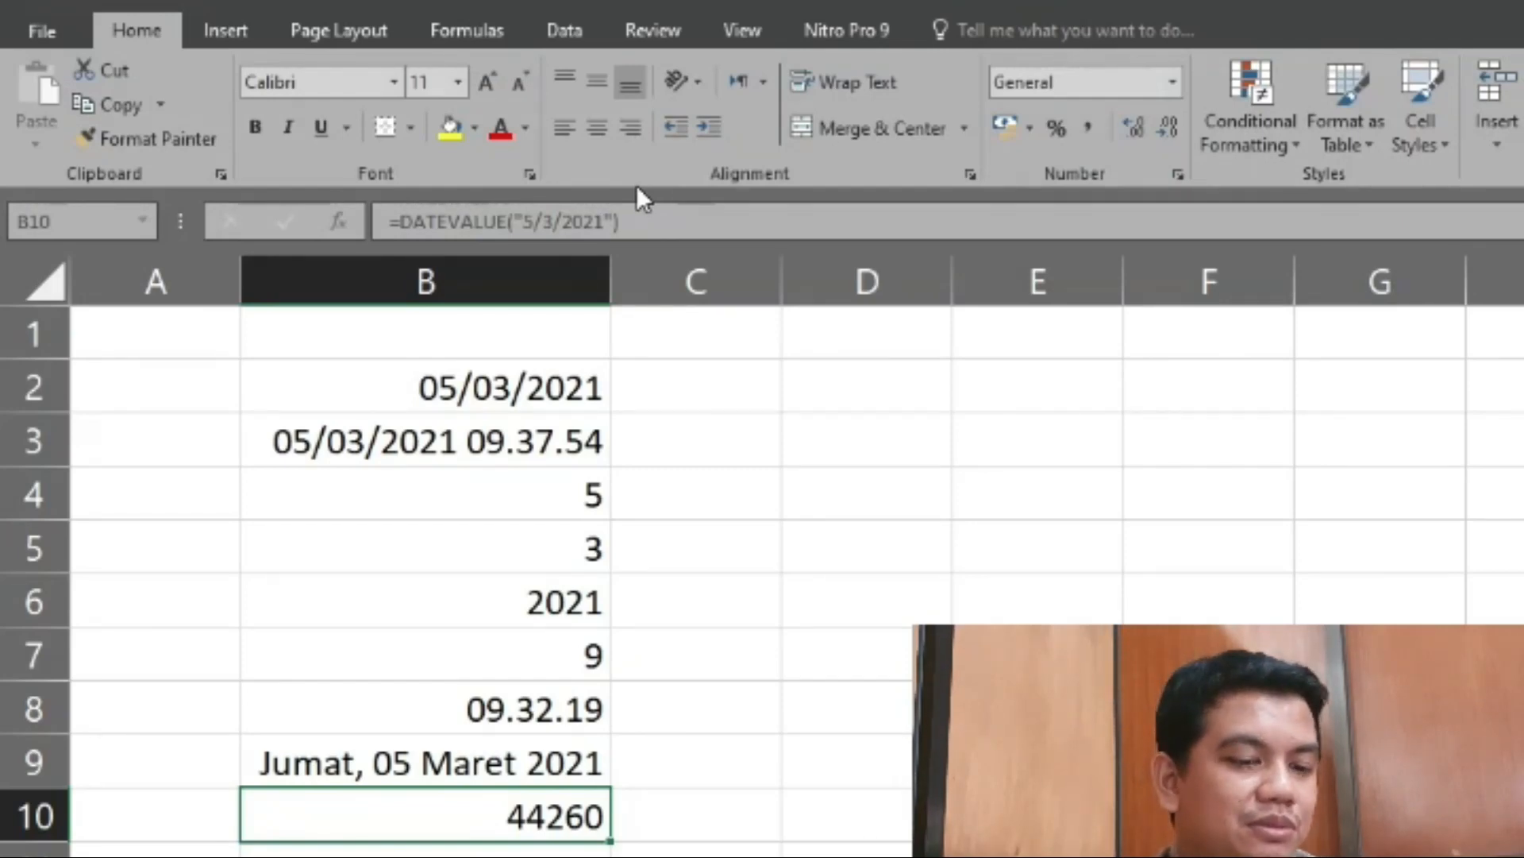
{"action": "key", "text": "Down"}
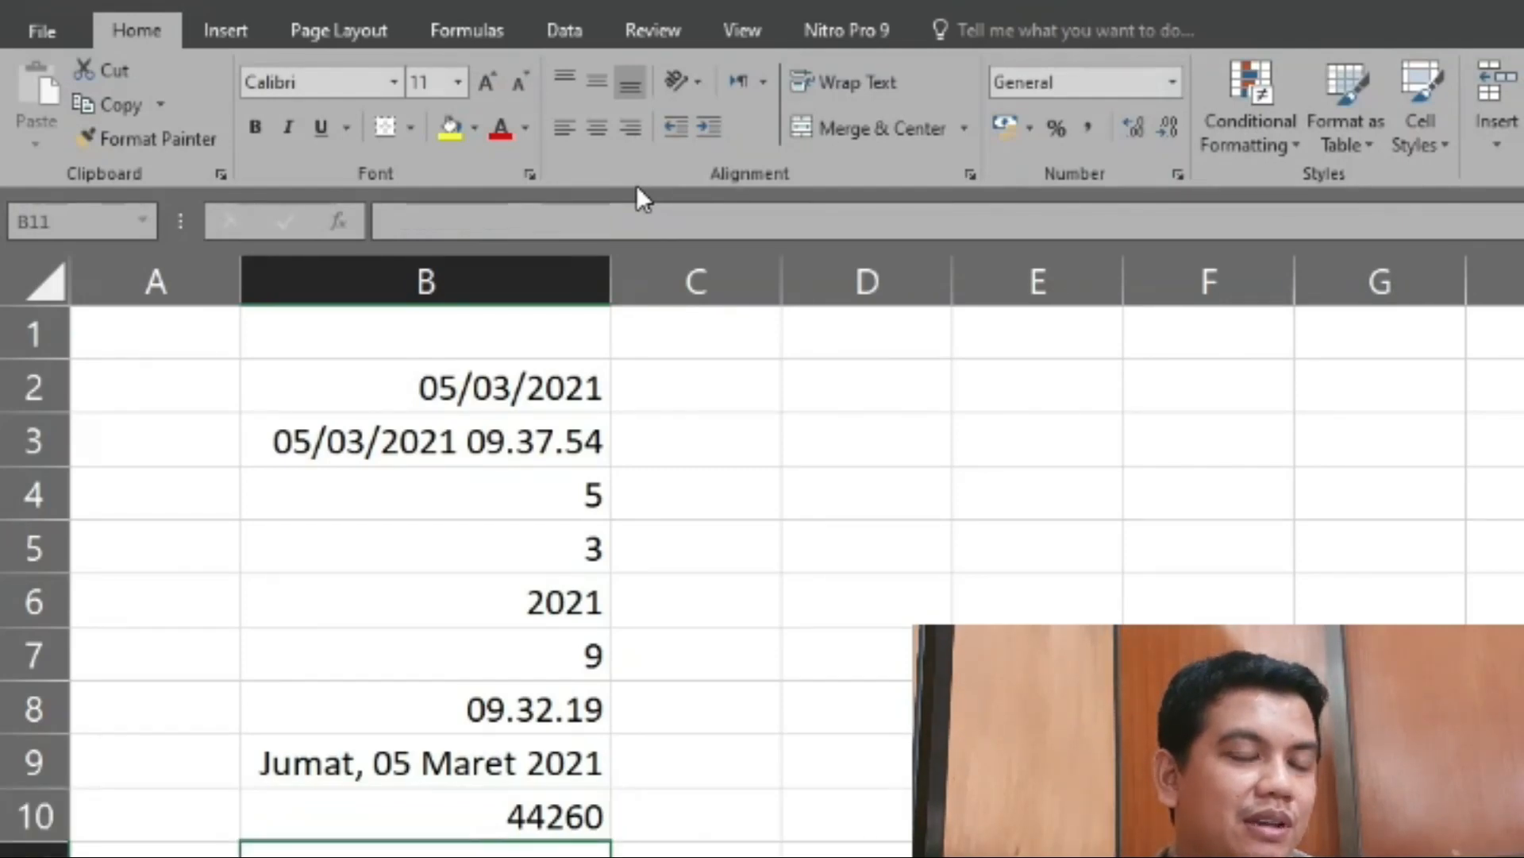
- Review the finished date and time formulas in column B one by one, going upward from cell B10 to B5
{"action": "key", "text": "Up"}
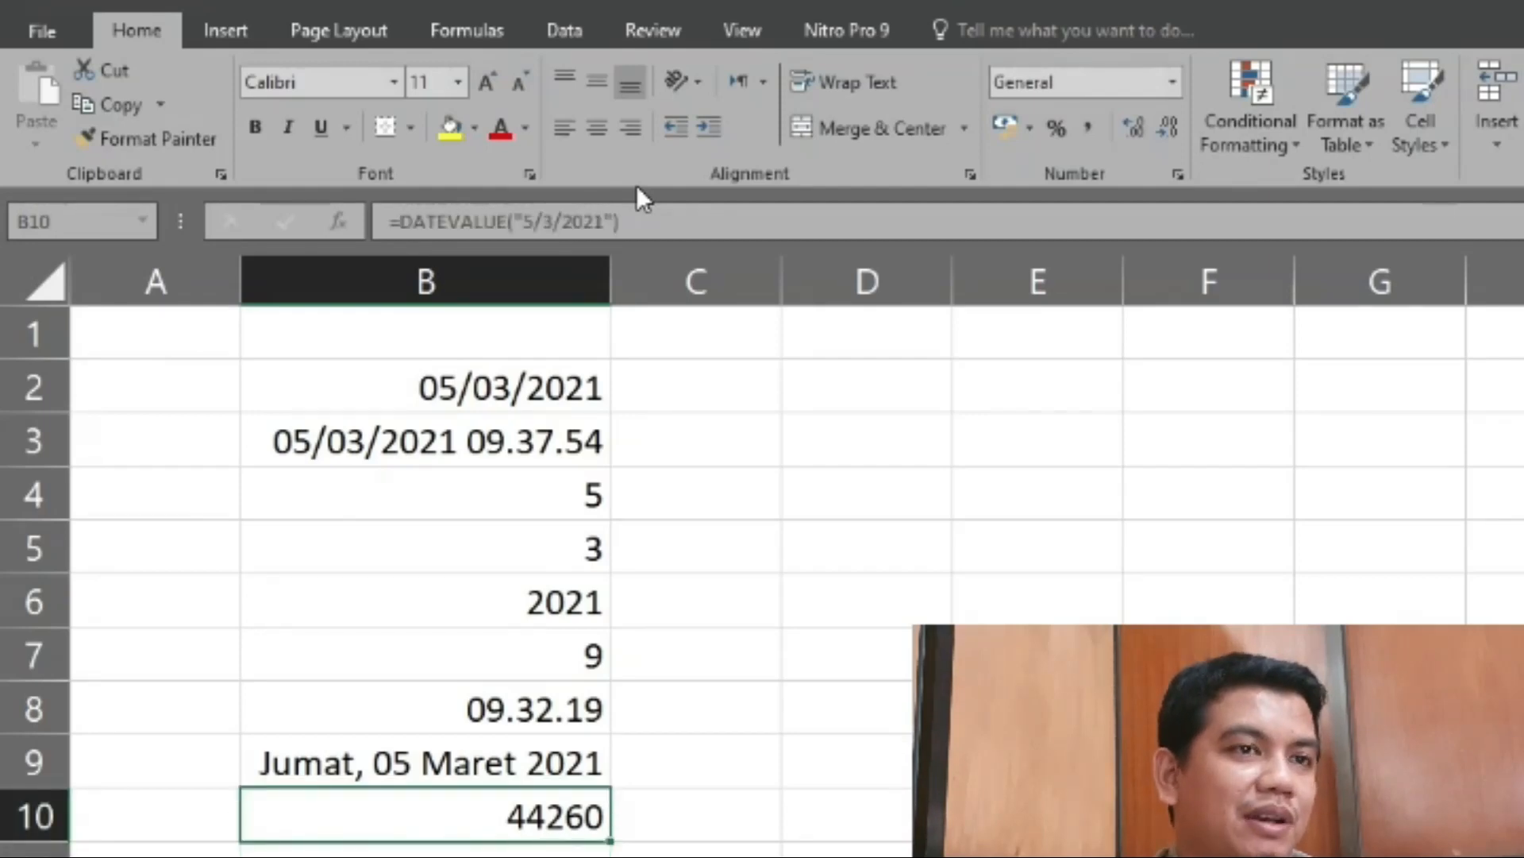
{"action": "key", "text": "Up"}
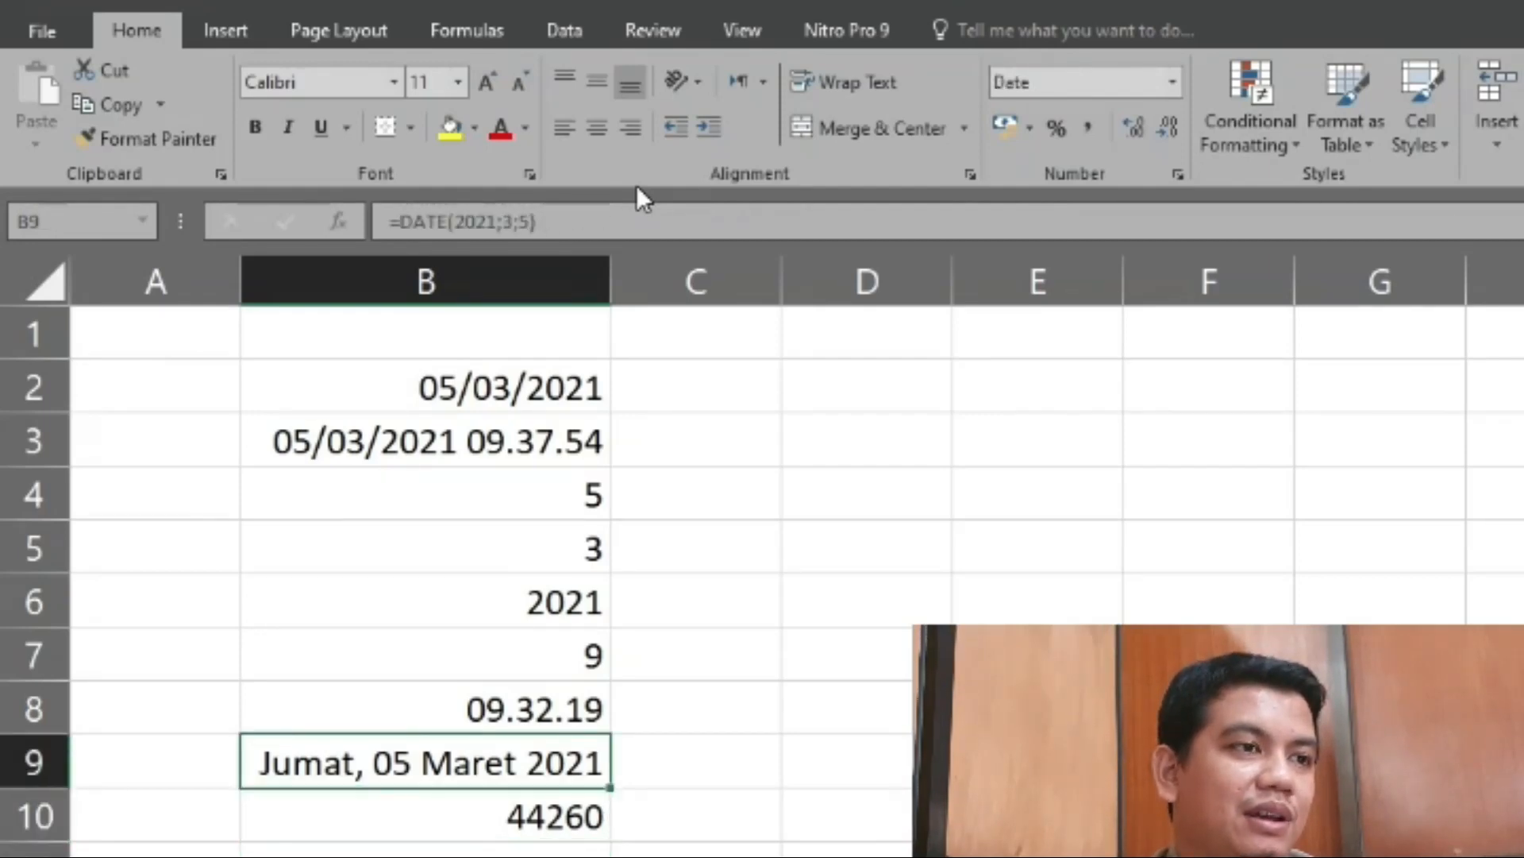
{"action": "key", "text": "Up"}
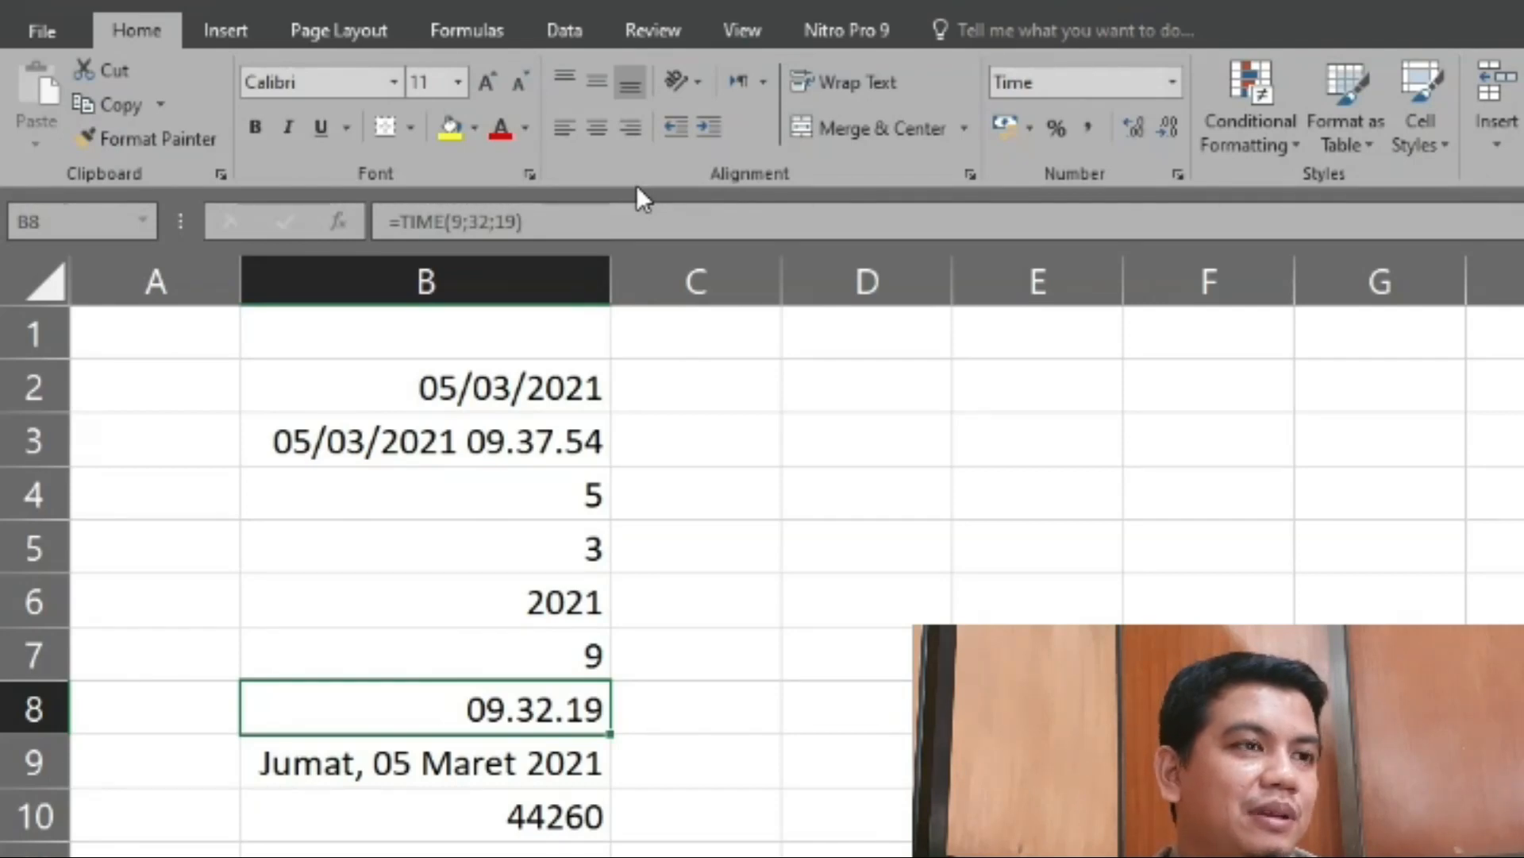
{"action": "key", "text": "Up"}
{"action": "key", "text": "Up"}
{"action": "key", "text": "Up"}
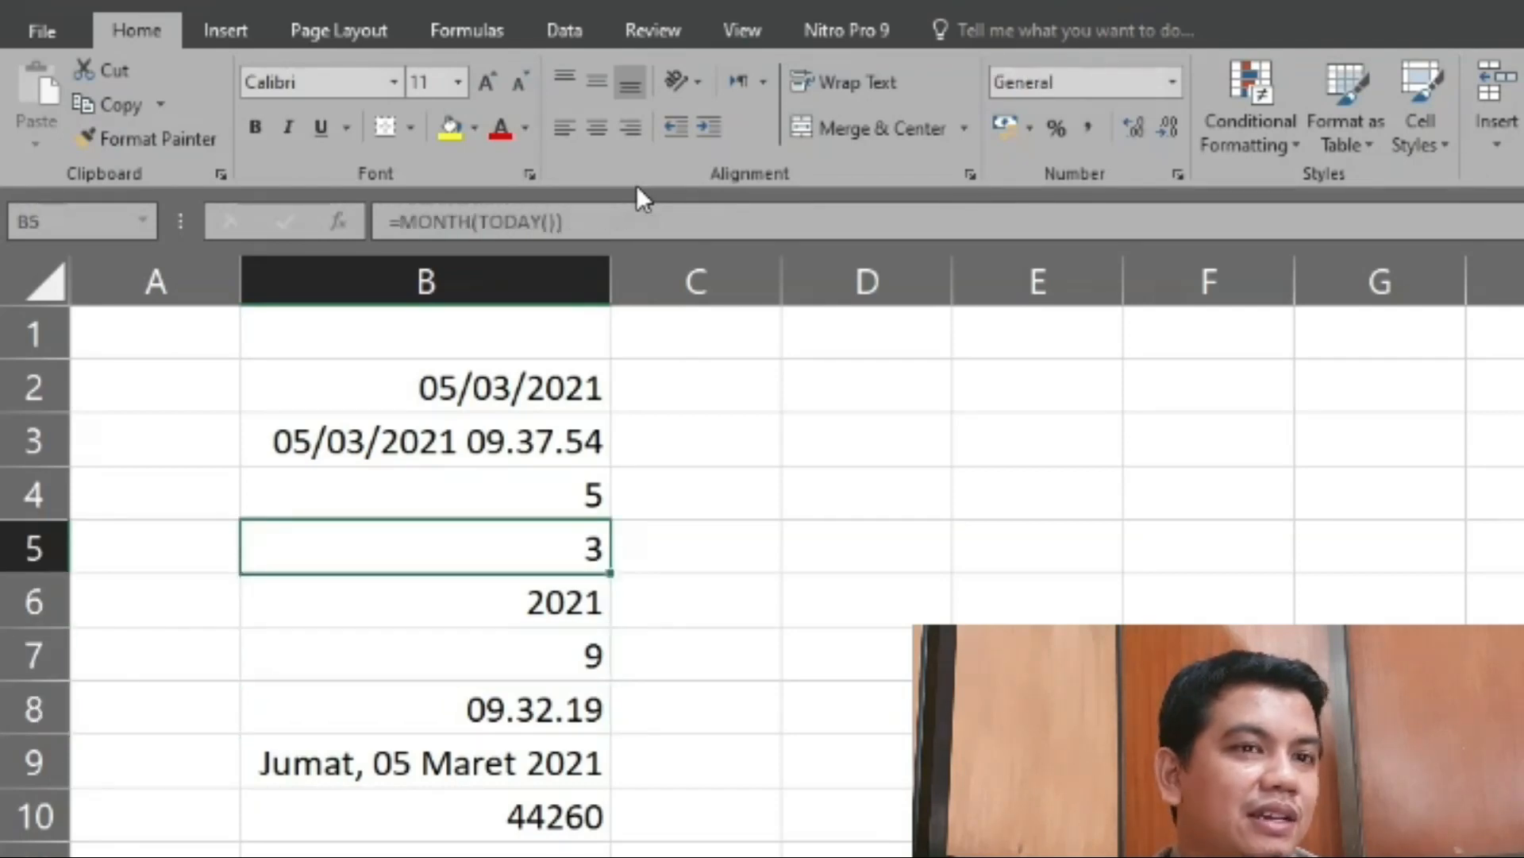